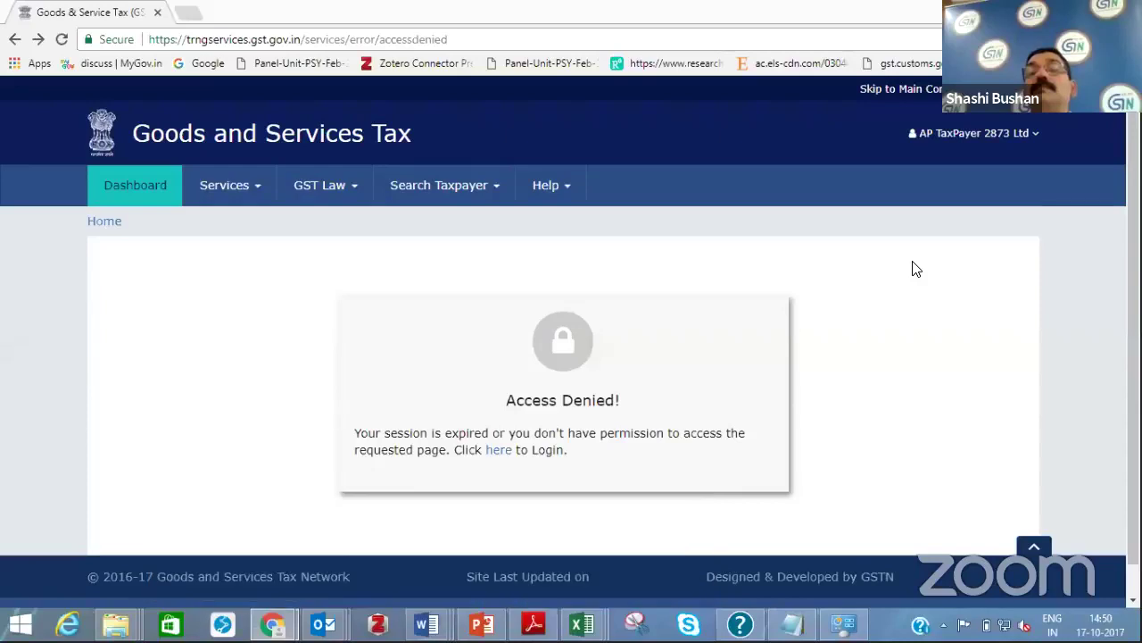
Log out from the AP TaxPayer account dropdown after the session-expired access-denied page
click(1077, 125)
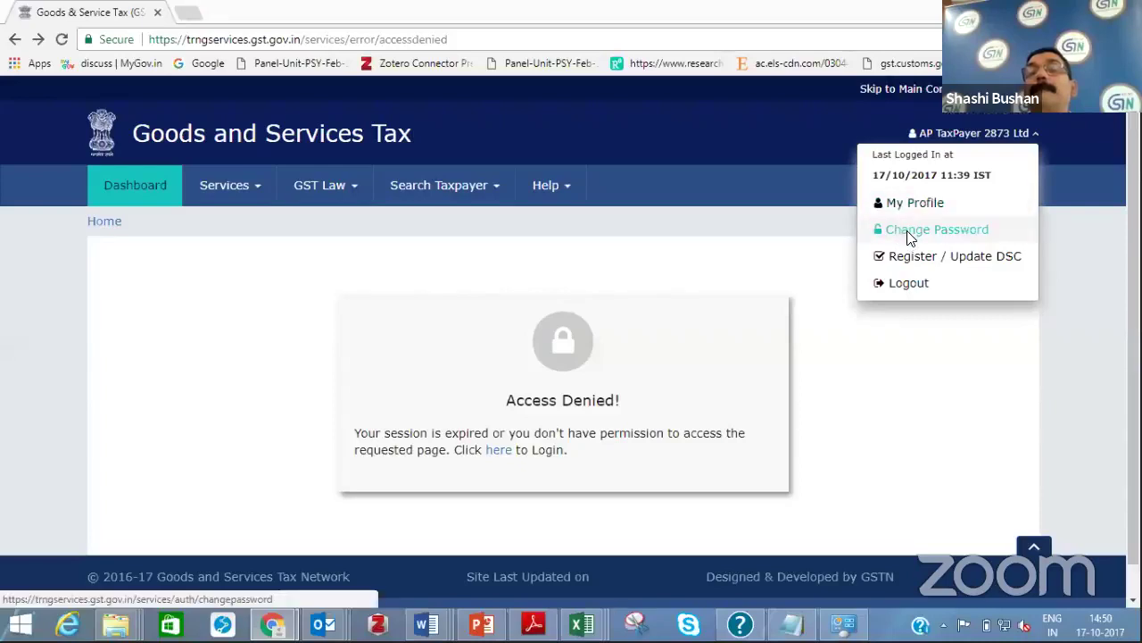
double_click(997, 133)
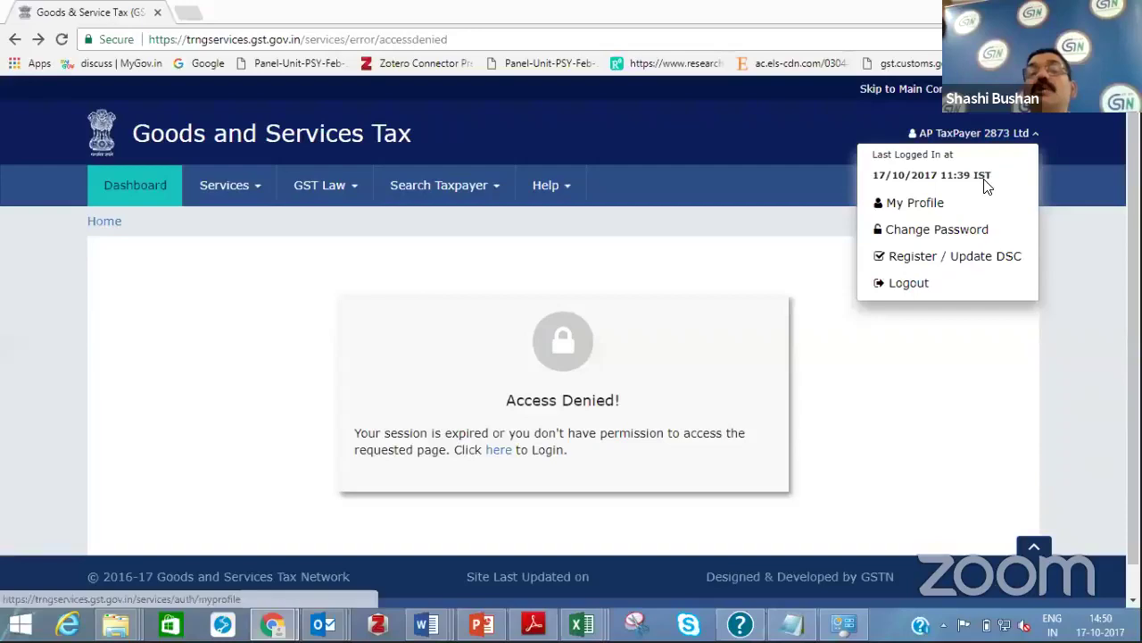
click(985, 184)
click(220, 188)
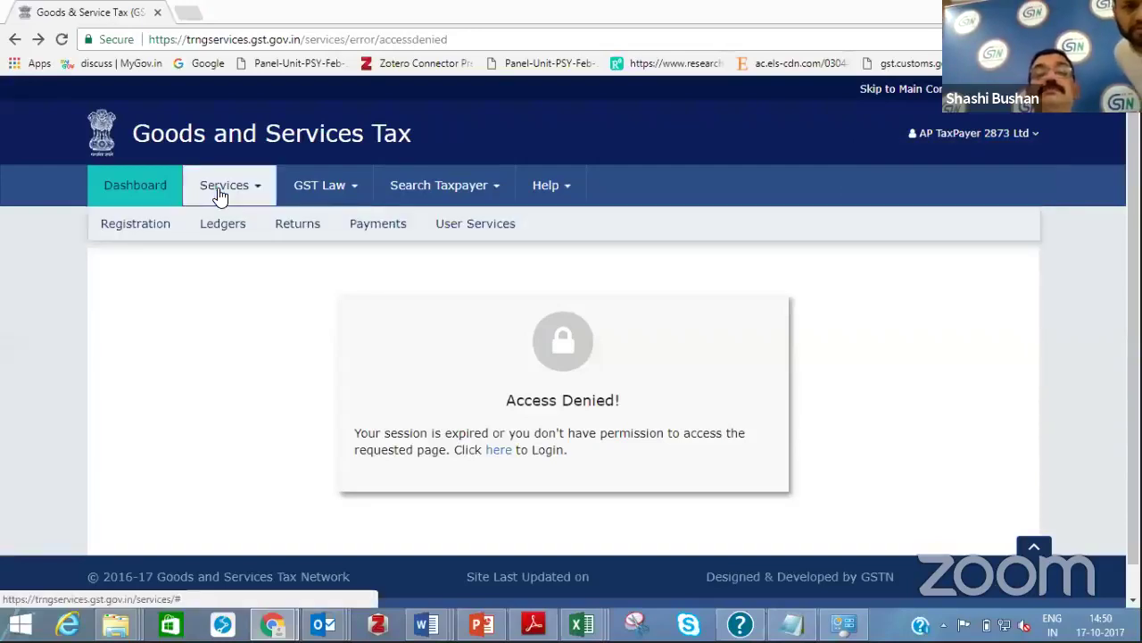
click(1032, 134)
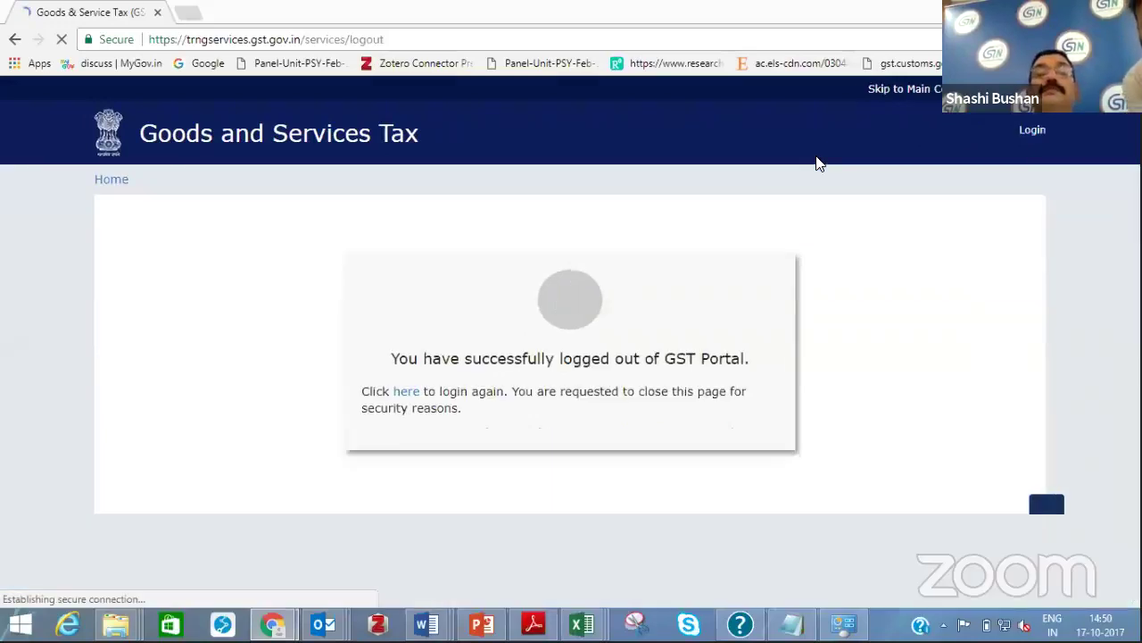
On the login page, enter the second test user's username, checking the saved login notes
click(1022, 131)
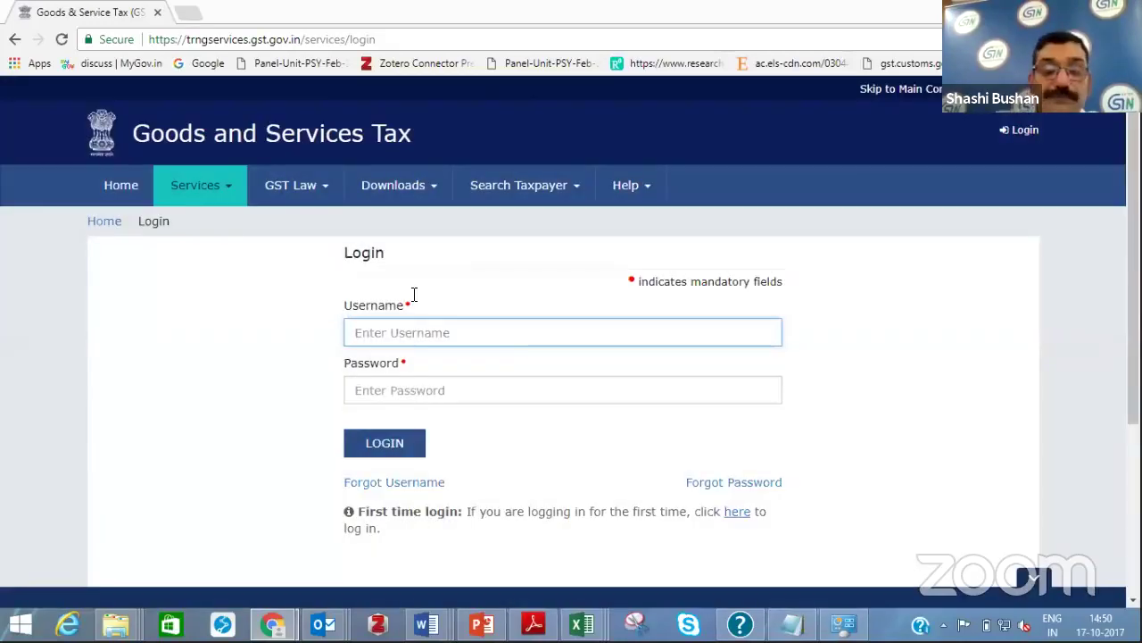
text(Migrated)
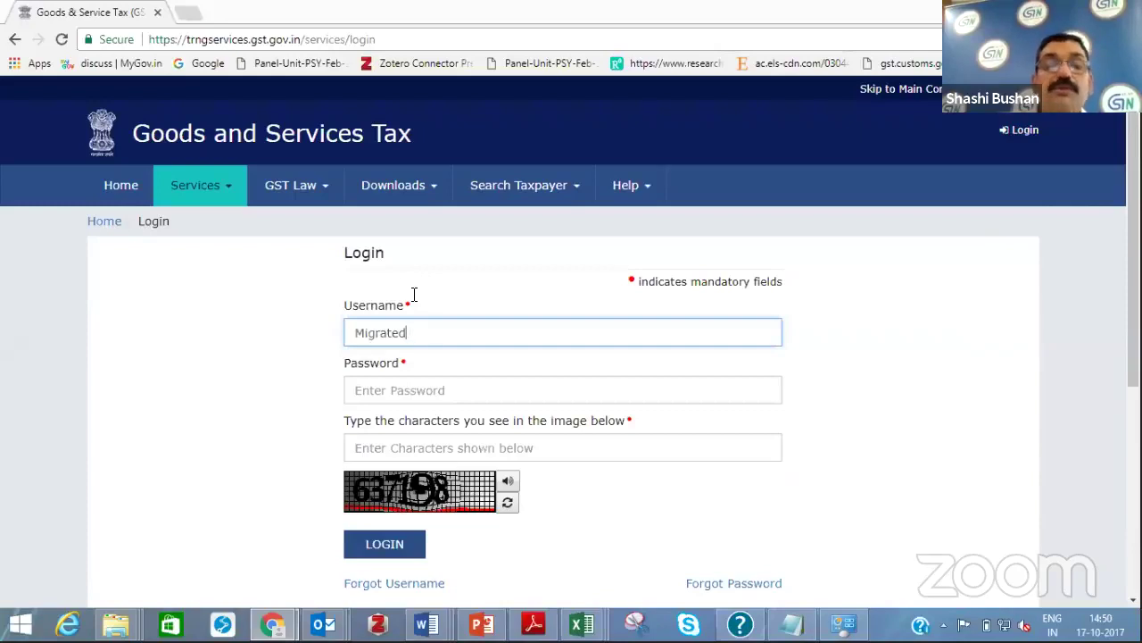
mouse_move(426, 623)
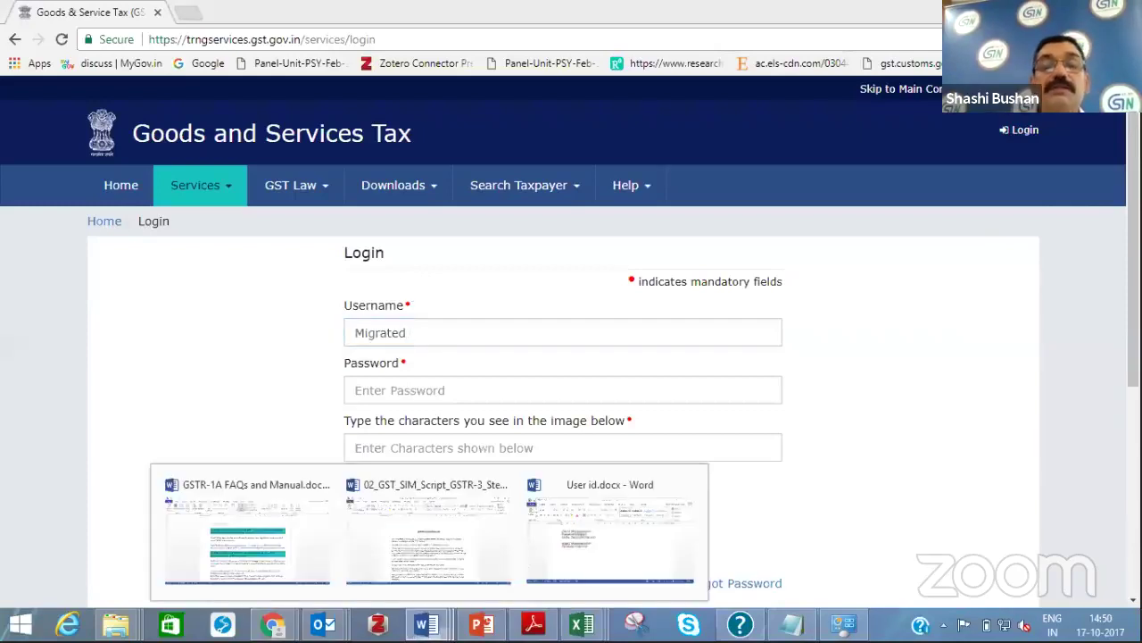
click(564, 561)
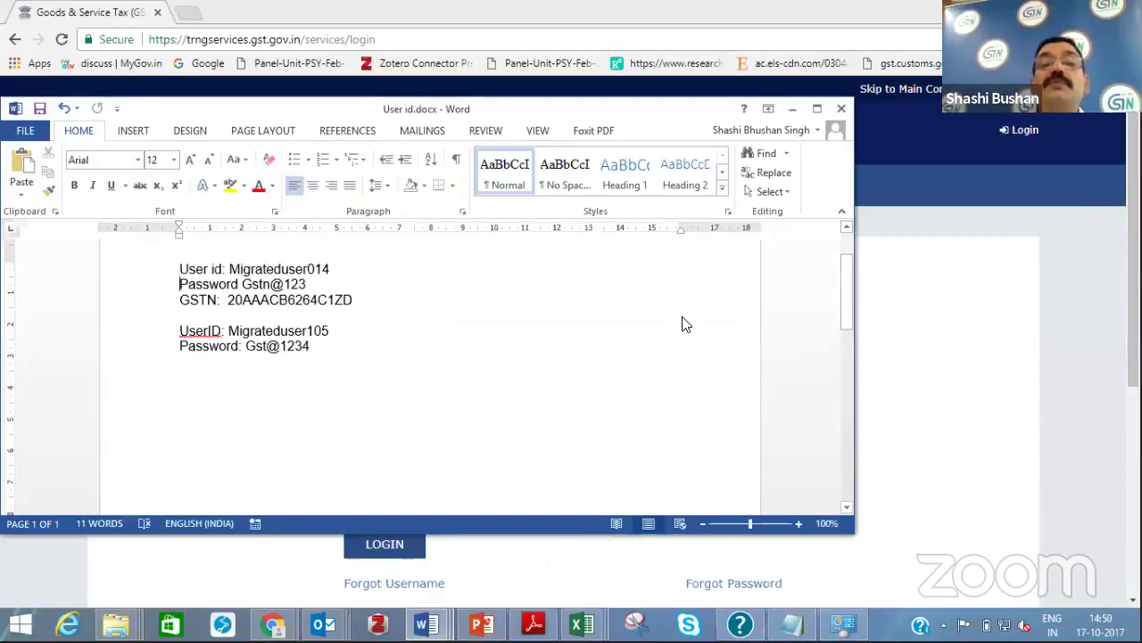
click(791, 112)
click(433, 328)
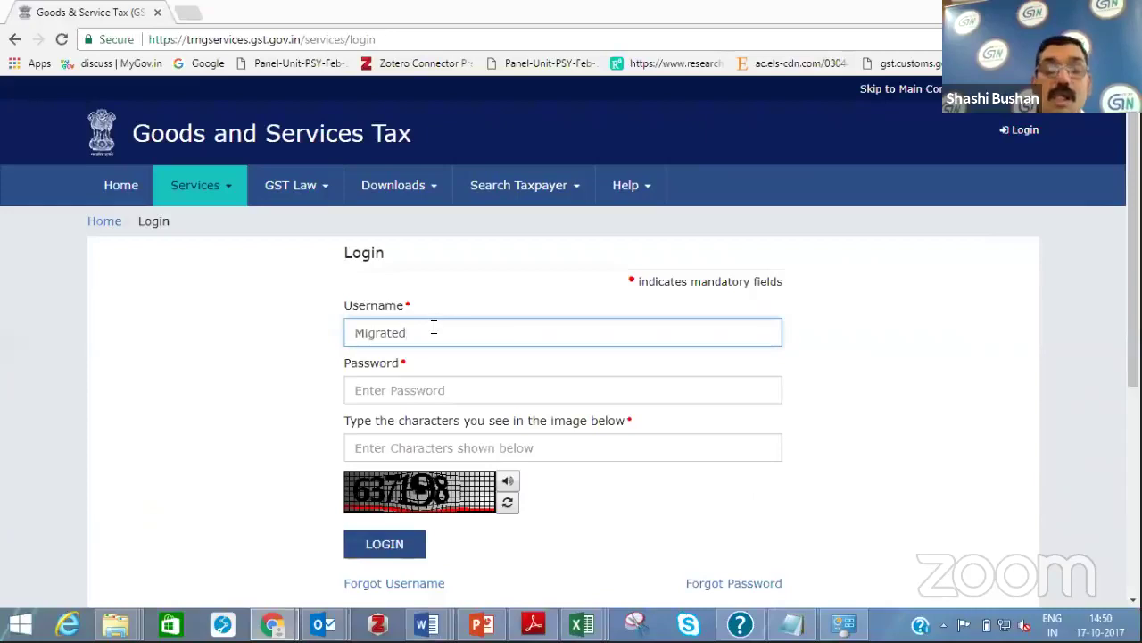
text(105)
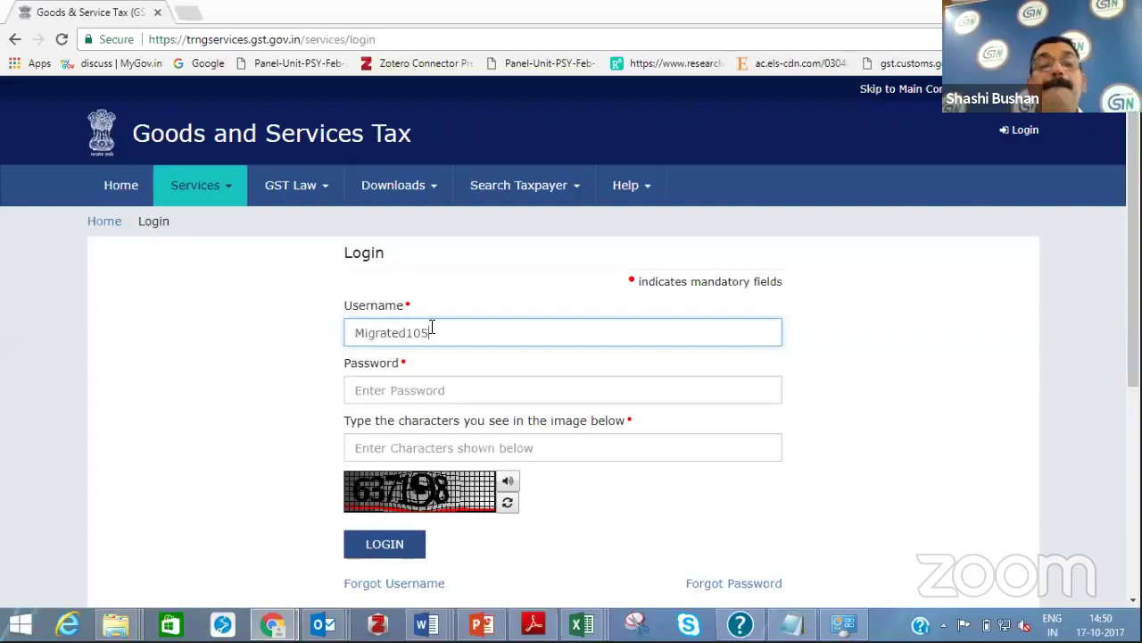
click(409, 335)
text(user)
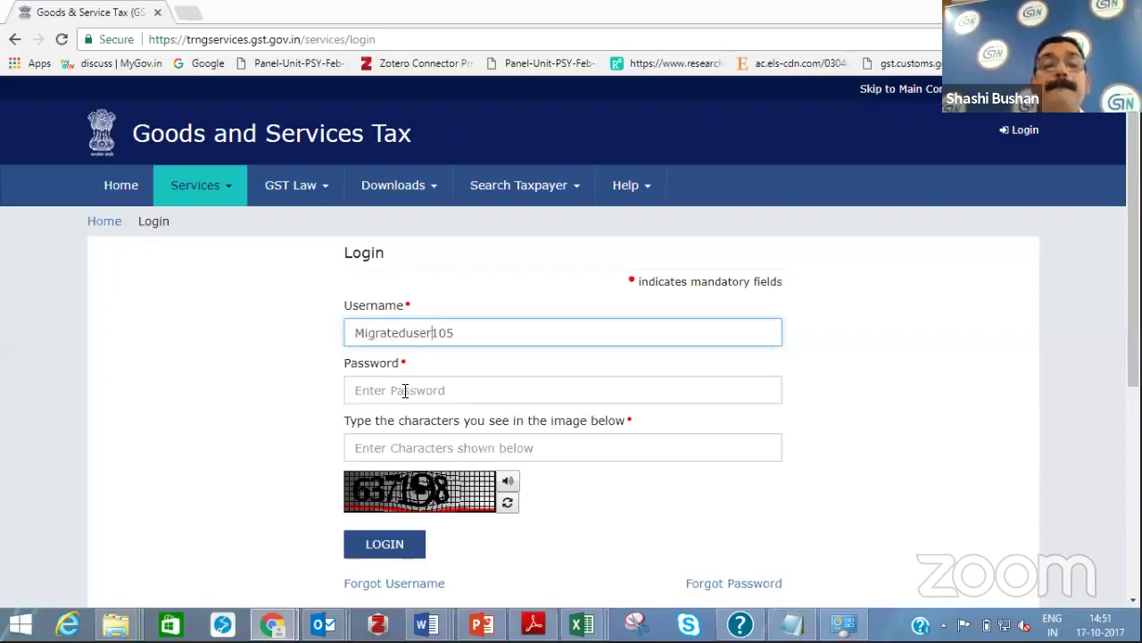
Enter the password and the captcha characters and submit the login form
click(405, 391)
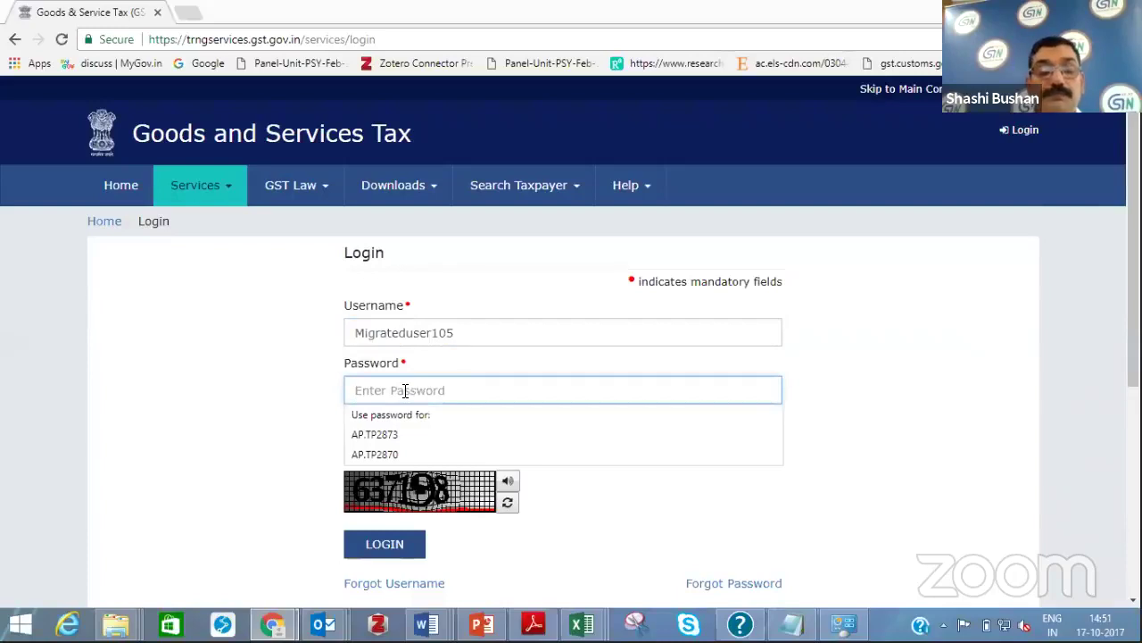
text(*******)
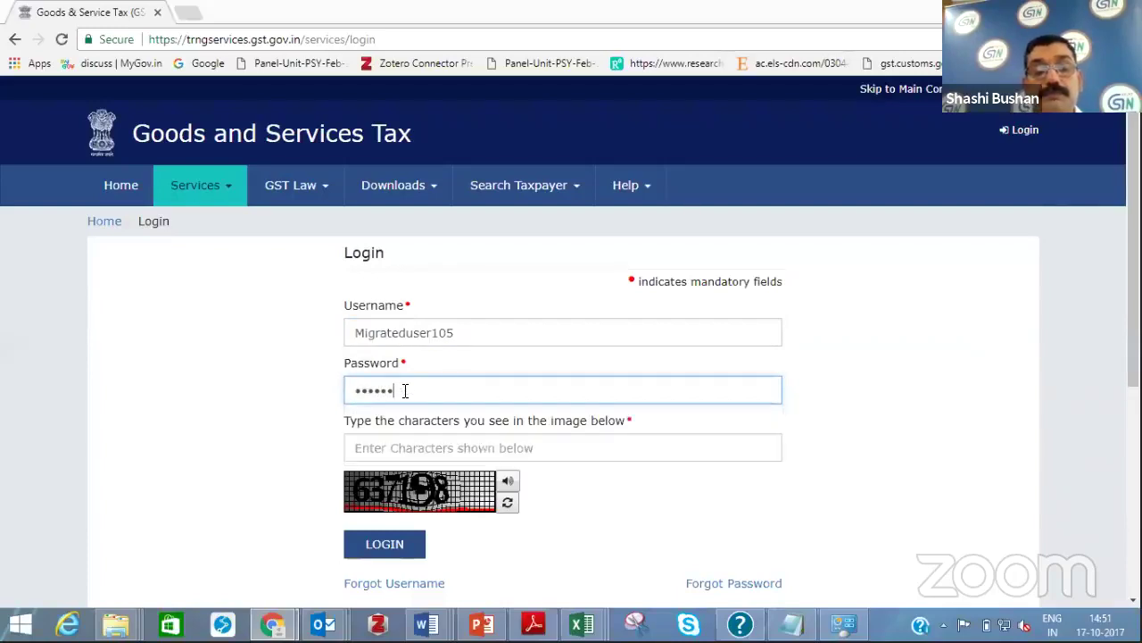
text(*)
click(389, 449)
text(63)
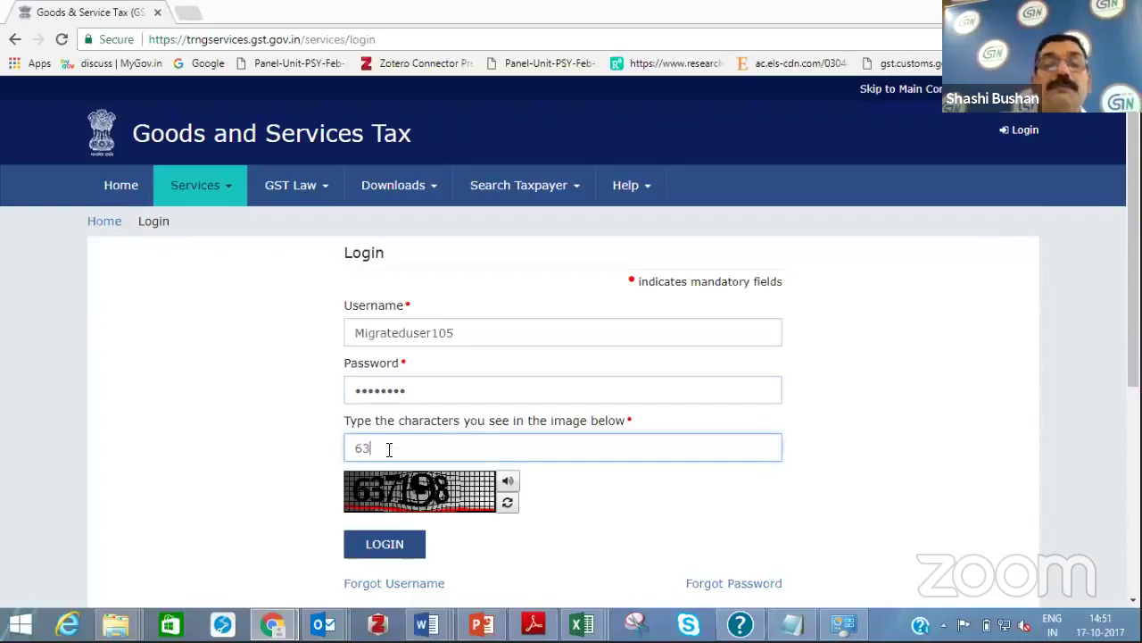
text(71)
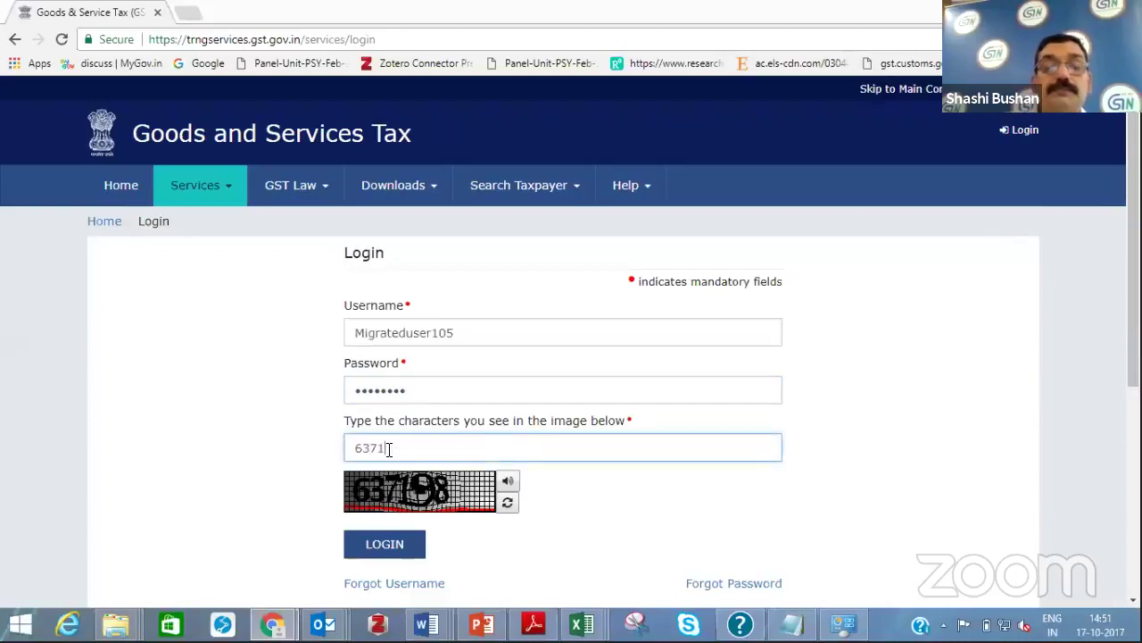
text(98)
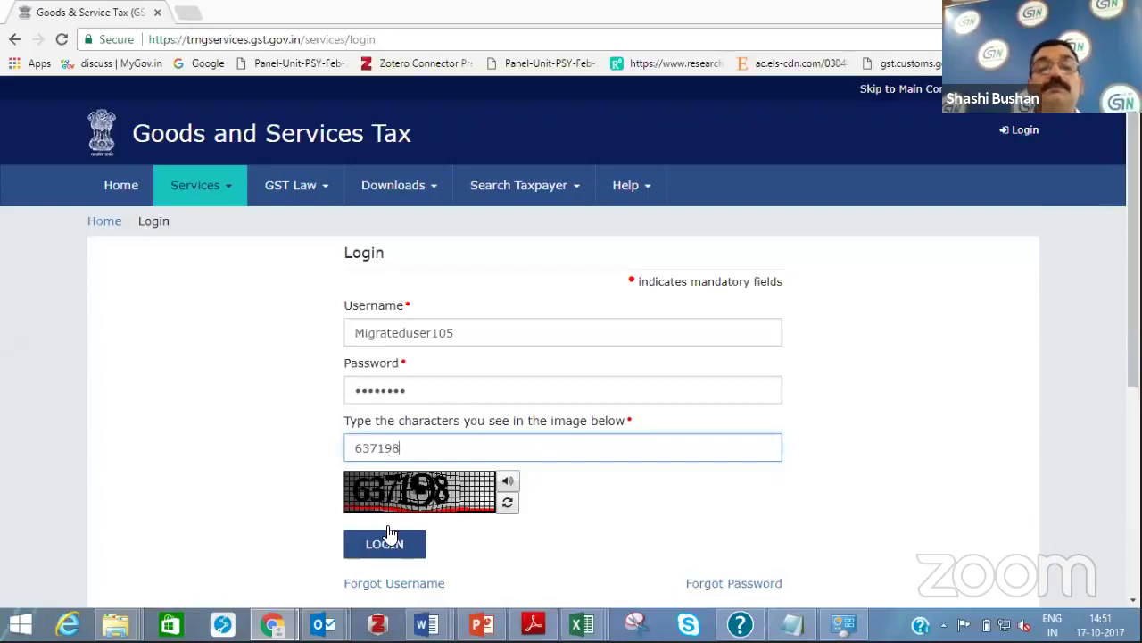
click(386, 546)
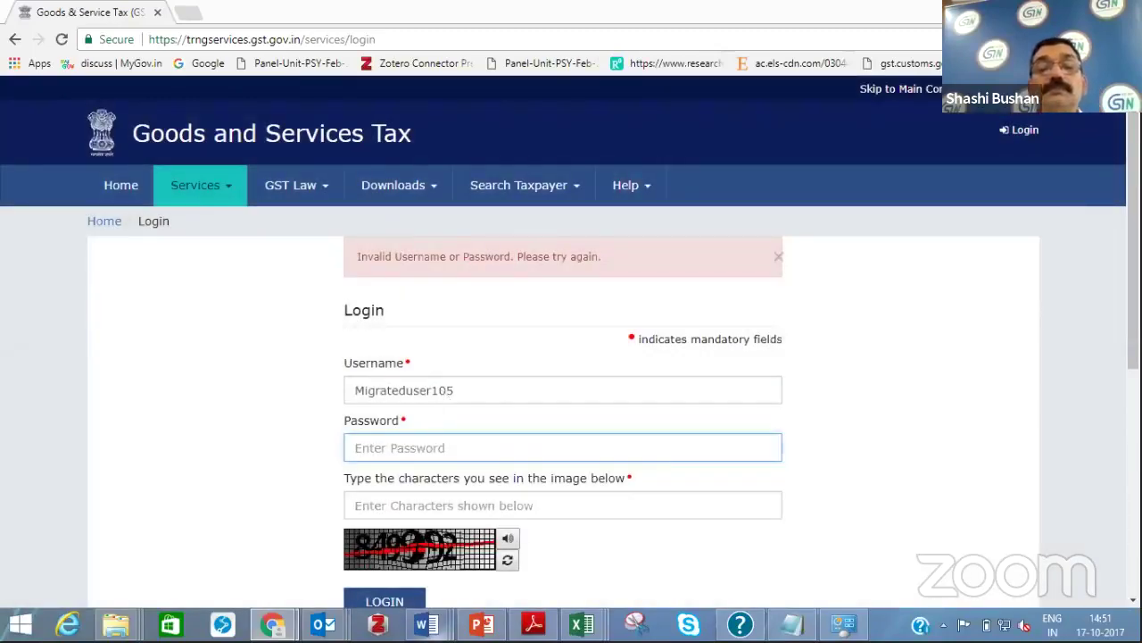
Recheck the saved login notes, re-enter the password and new captcha, and resubmit
click(426, 623)
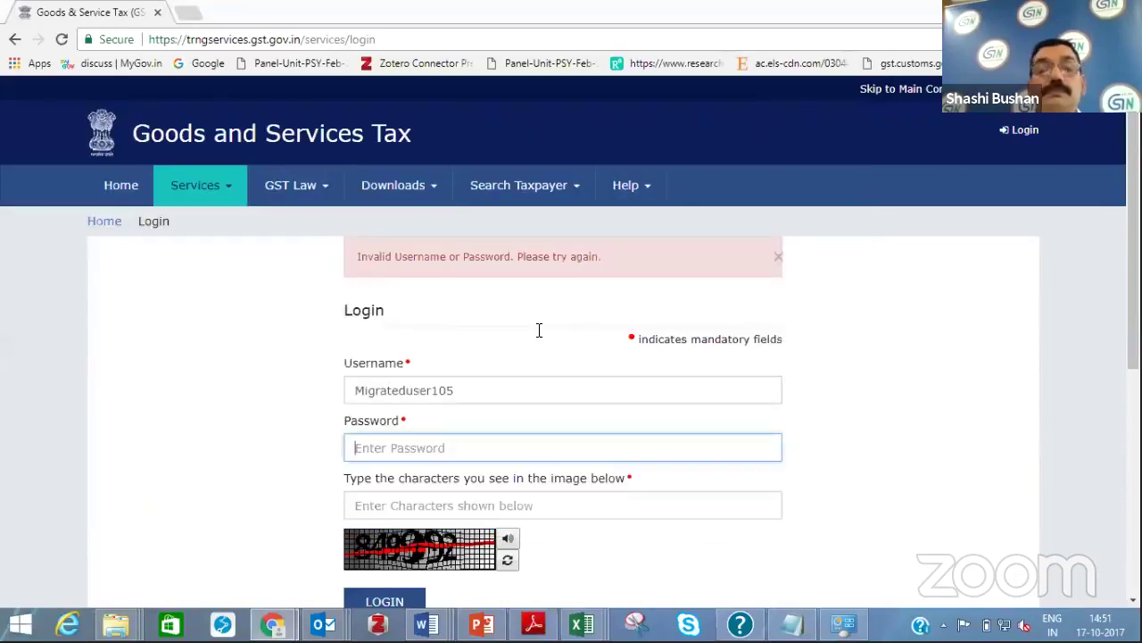
click(383, 451)
text(abc)
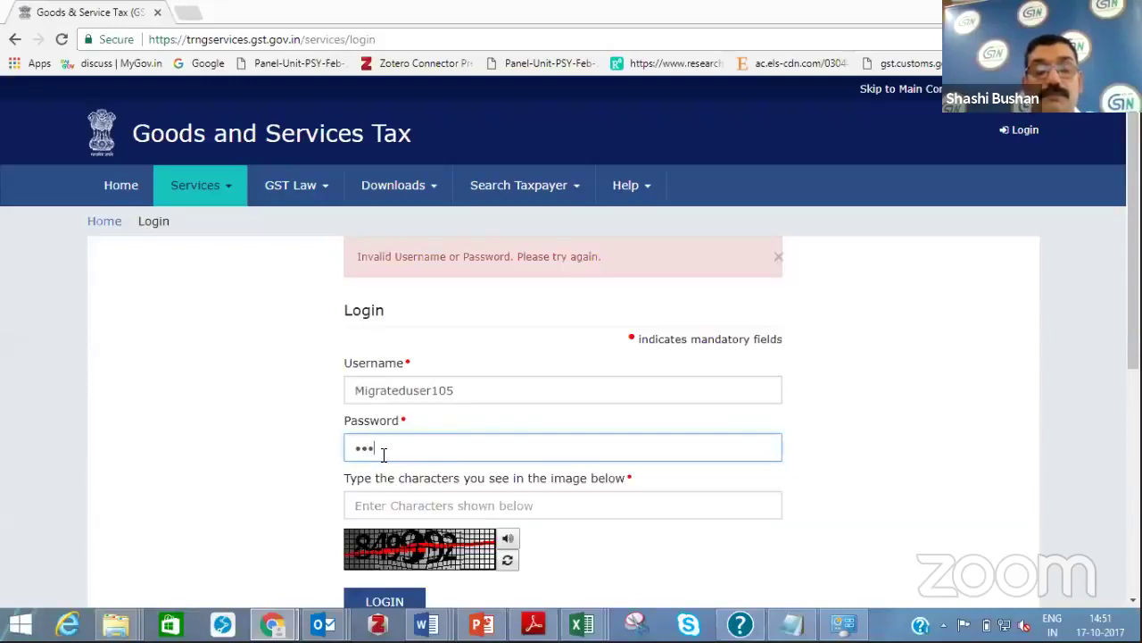
text(abcd)
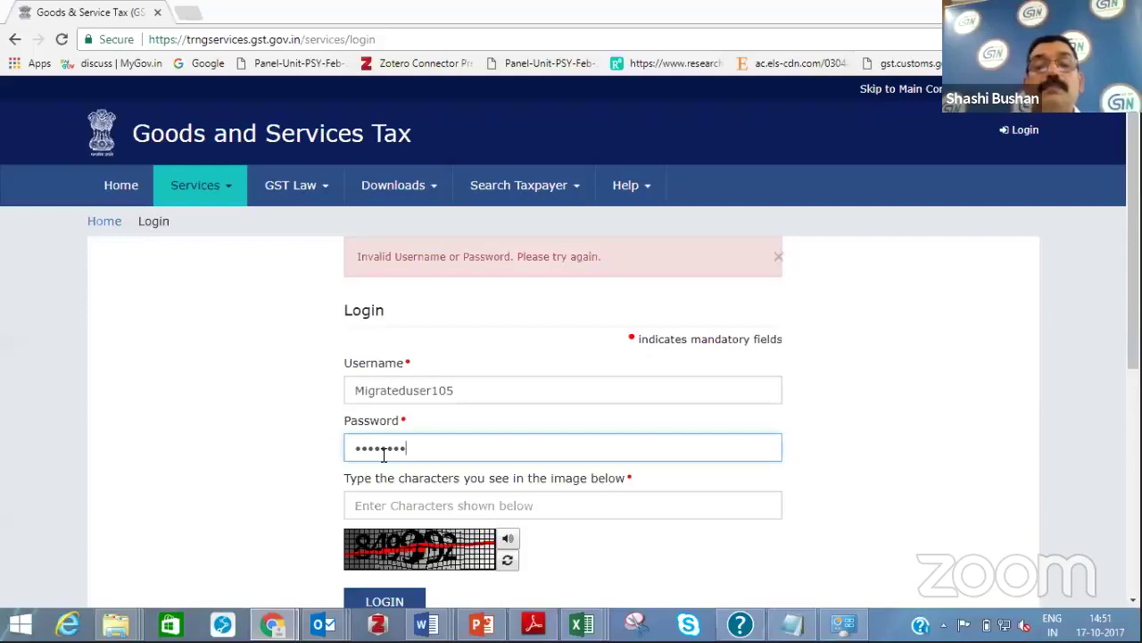
click(376, 504)
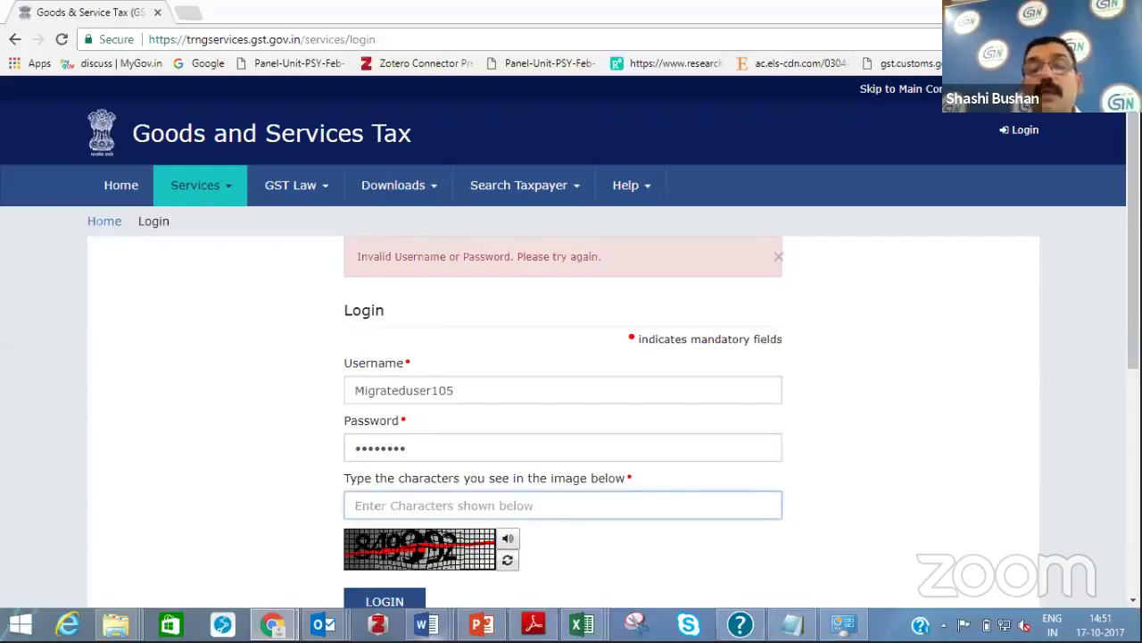
key(alt+Tab)
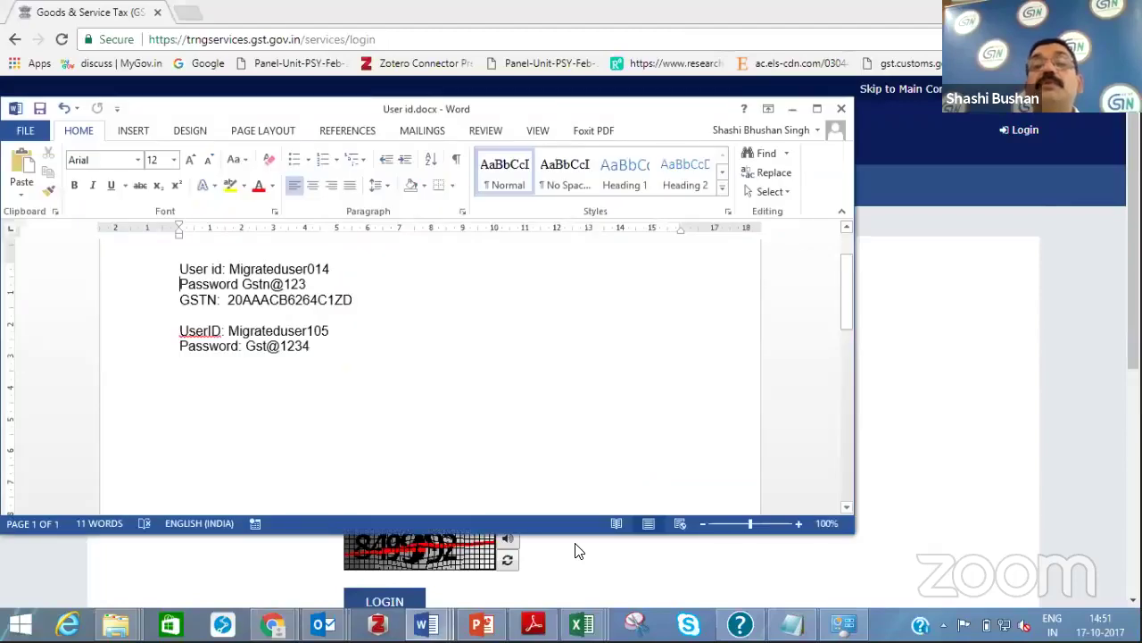
key(alt+Tab)
text(84)
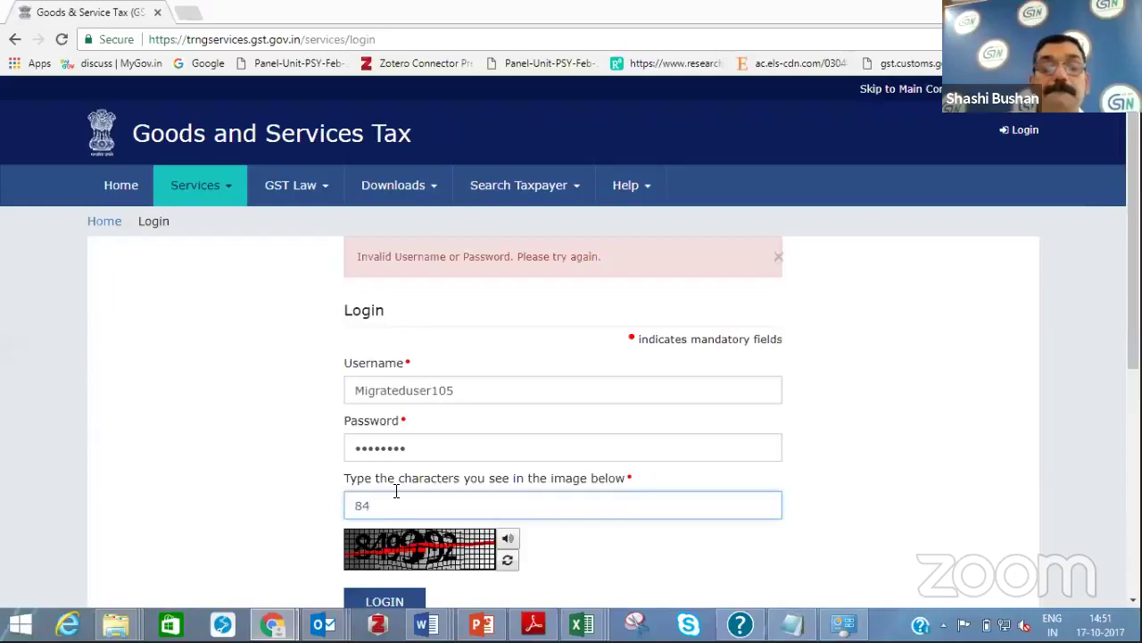
text(9992)
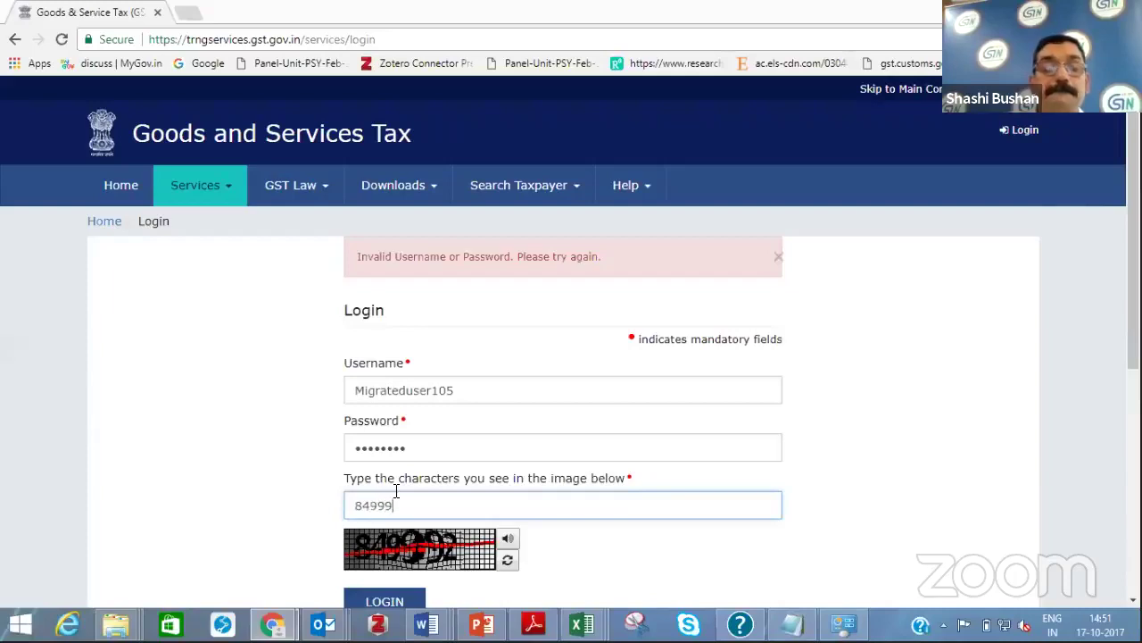
click(377, 602)
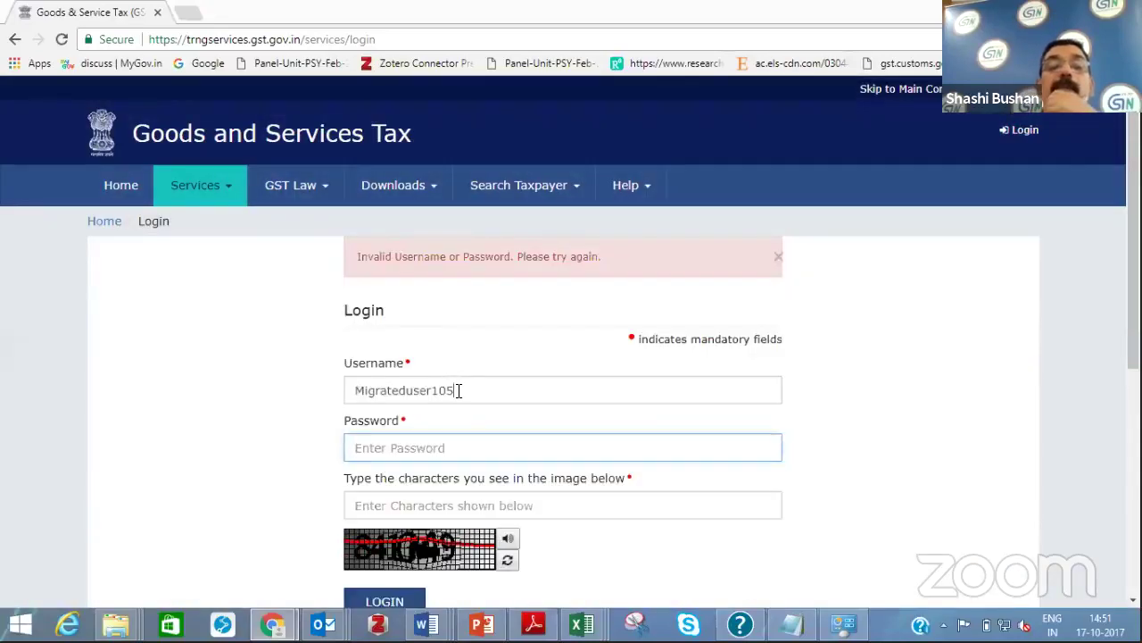
Change the username's user number, retype the password and captcha, and submit the login again
click(458, 390)
key(BackSpace)
key(BackSpace)
key(BackSpace)
text(014)
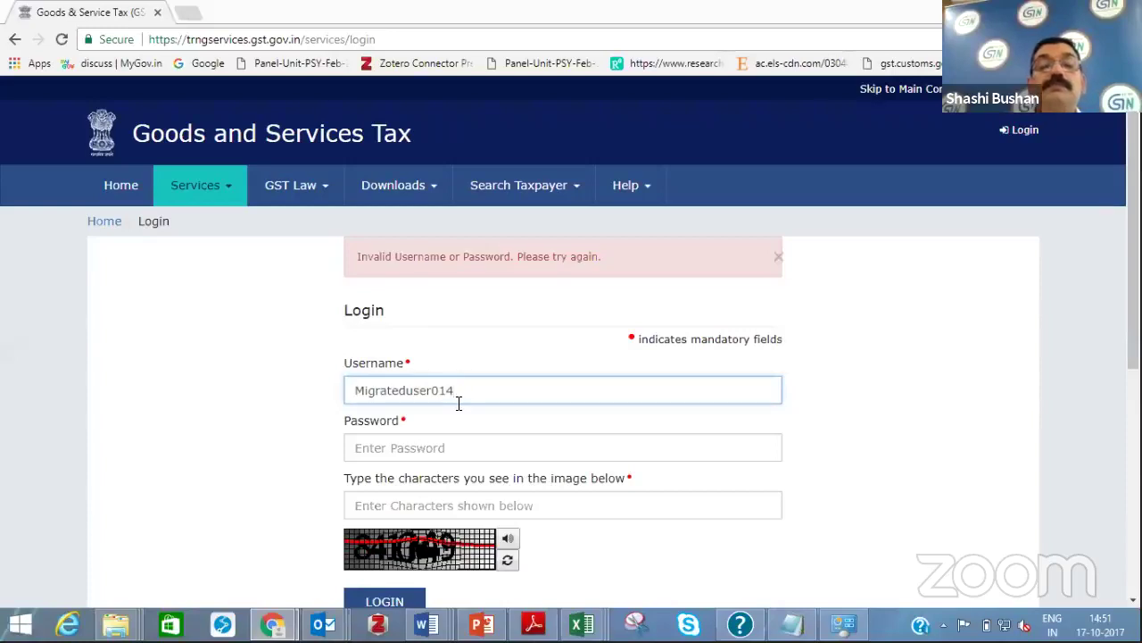
click(399, 447)
text(****)
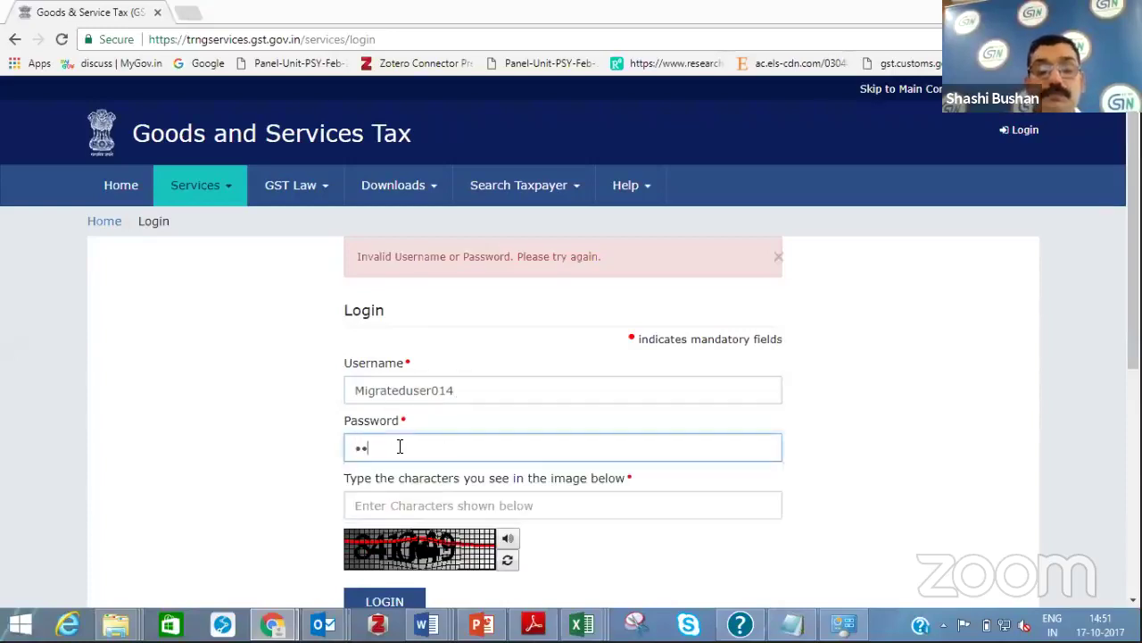
text(*)
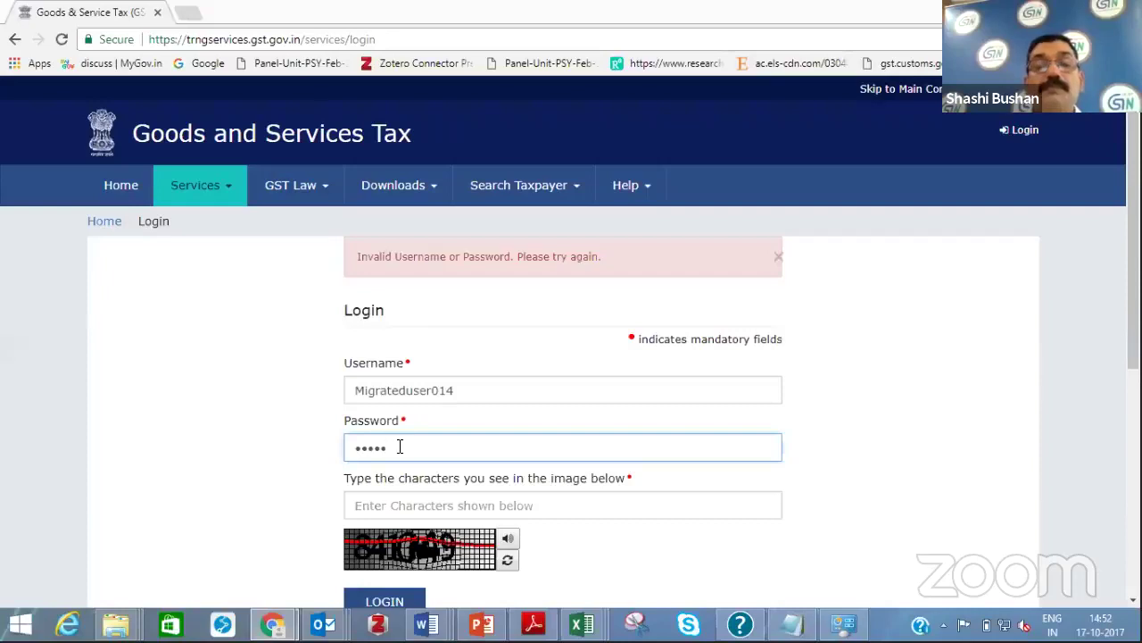
key(BackSpace)
key(BackSpace)
key(BackSpace)
key(BackSpace)
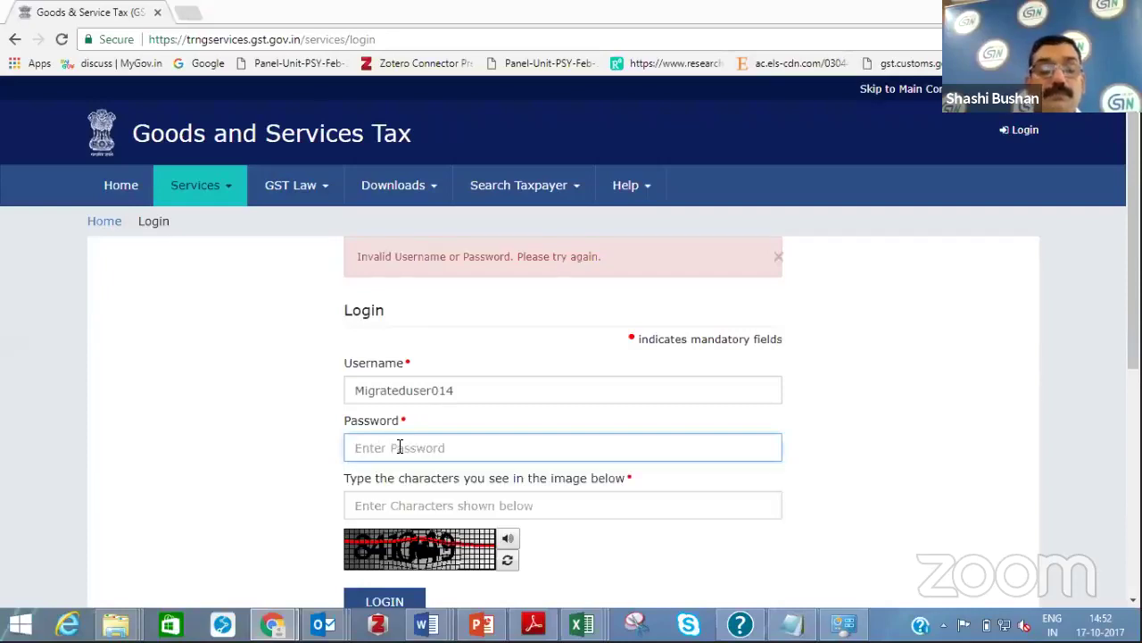
text(********)
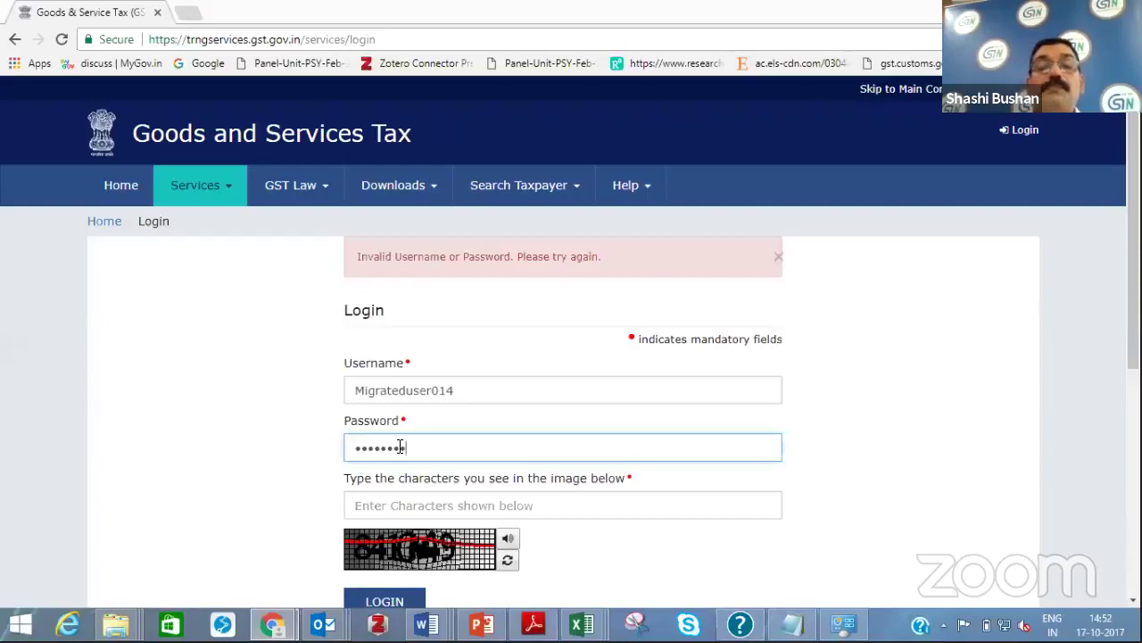
click(394, 505)
text(841)
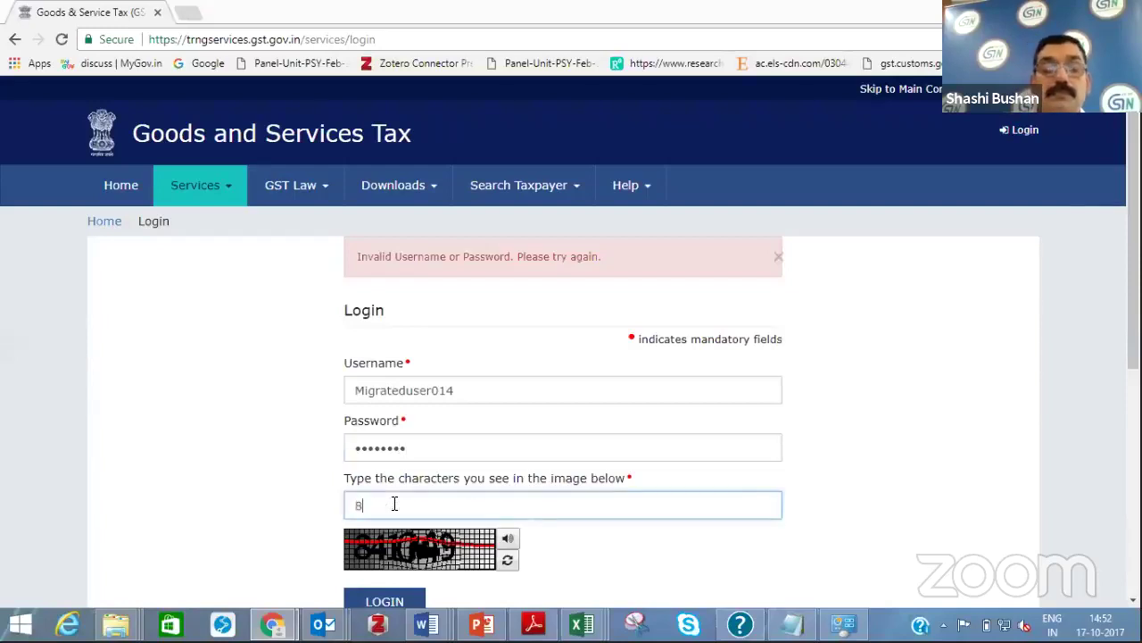
text(049)
click(386, 601)
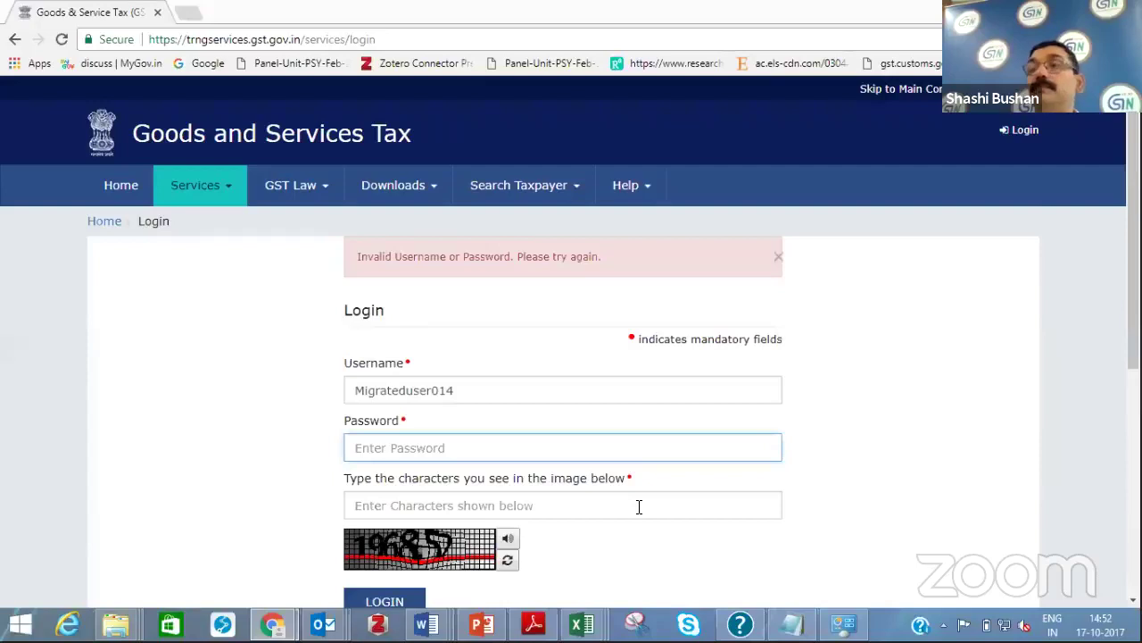
Correct the ending of the username in the Username field
scroll(639, 507, down, 1)
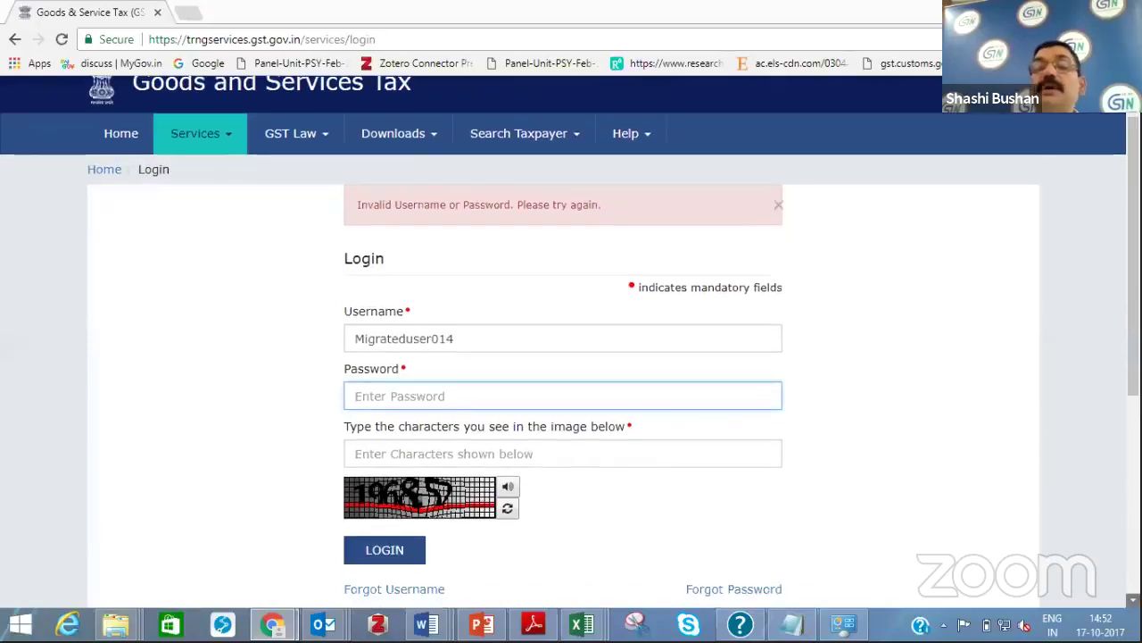
click(400, 381)
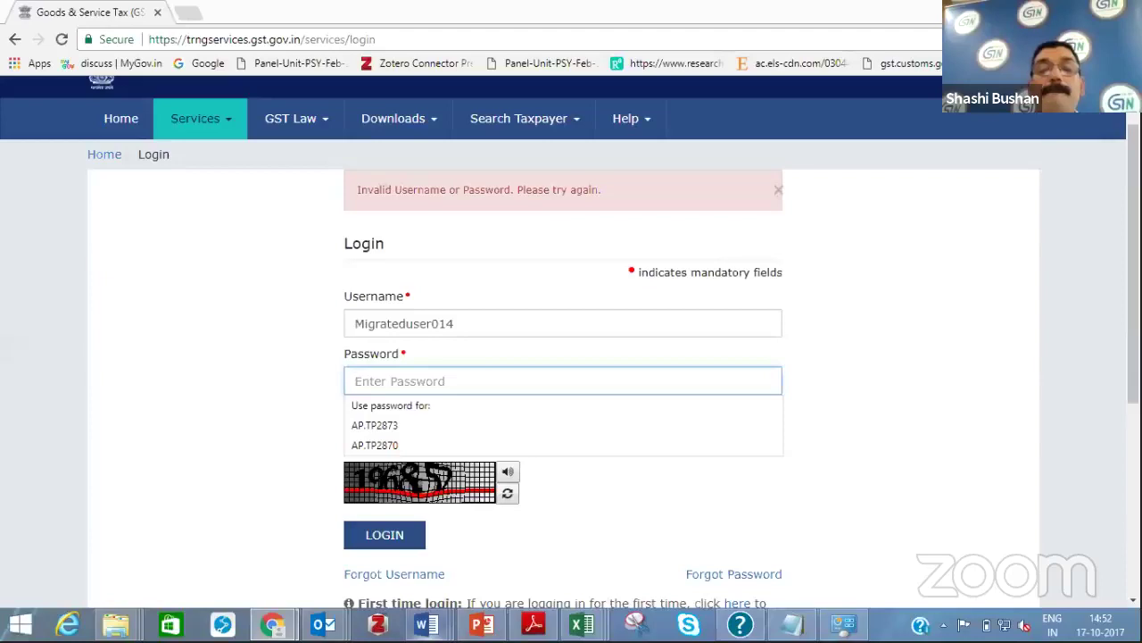
mouse_move(427, 623)
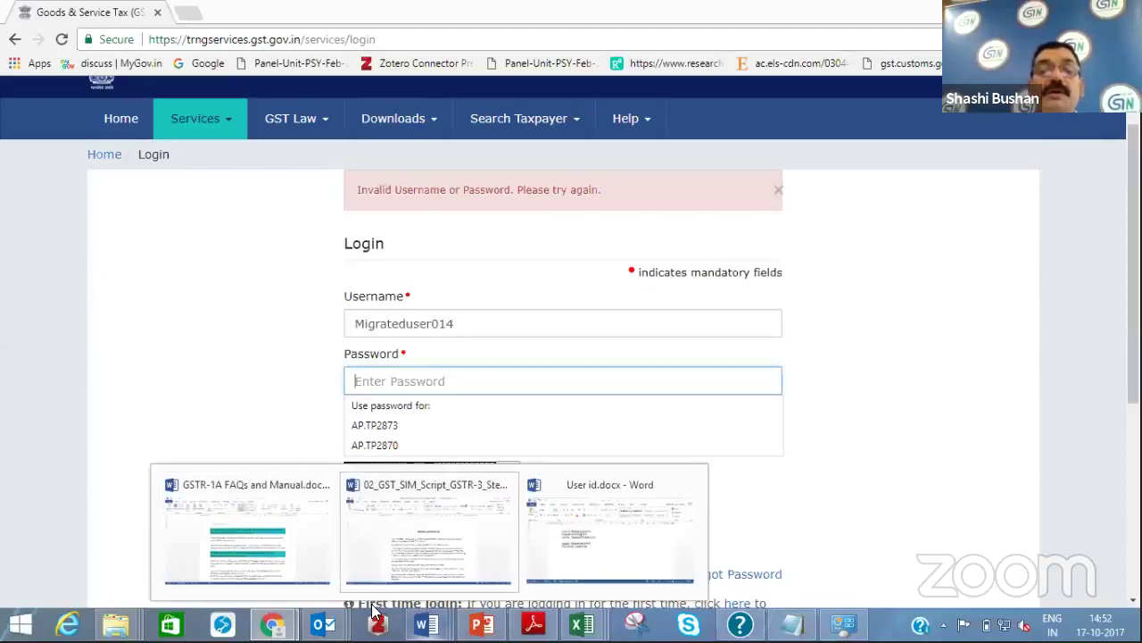
click(326, 575)
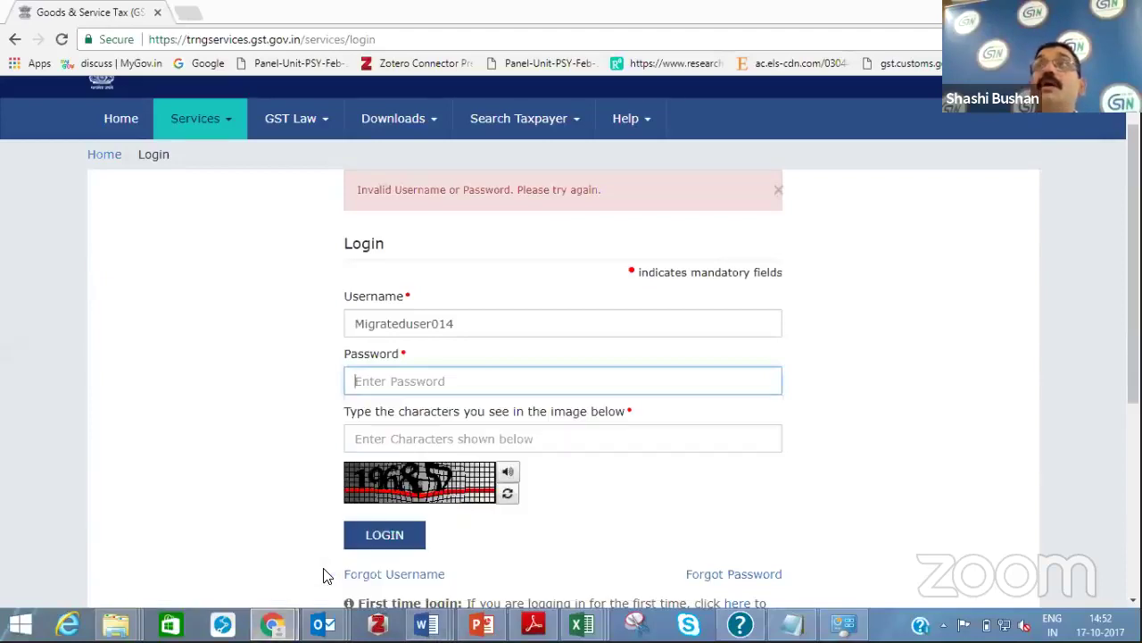
click(462, 324)
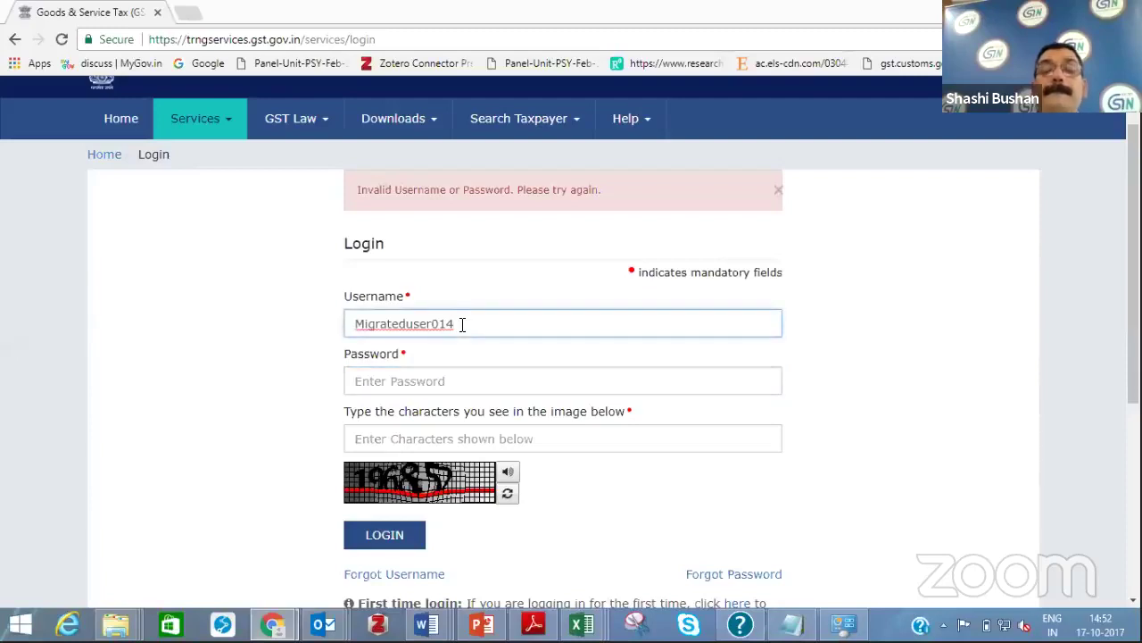
key(BackSpace)
key(BackSpace)
key(BackSpace)
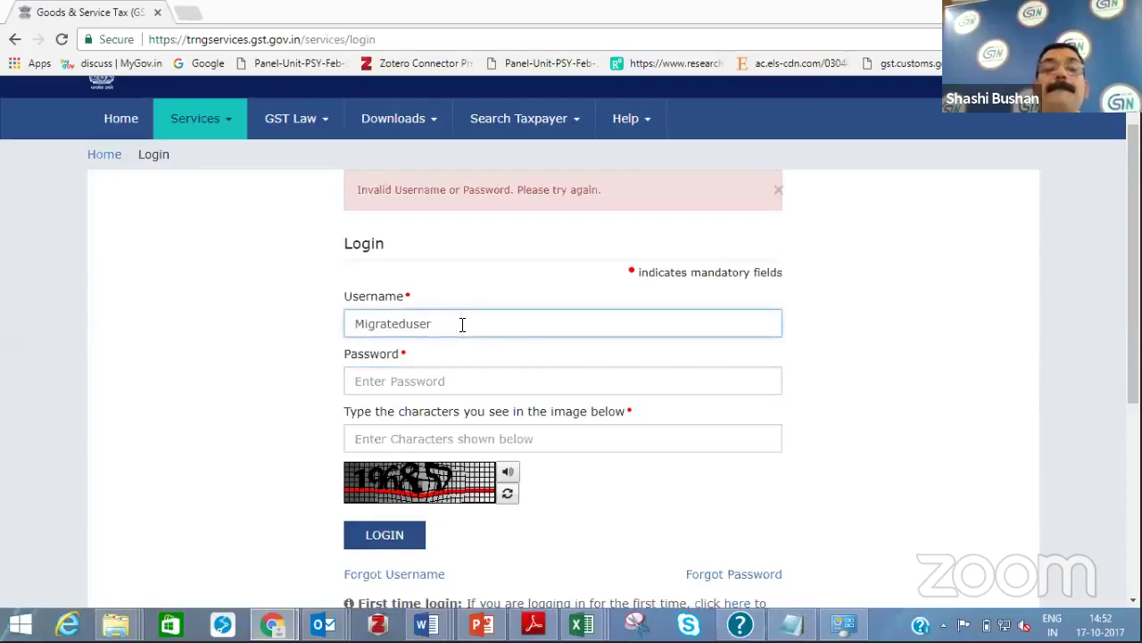
key(BackSpace)
key(BackSpace)
key(BackSpace)
key(BackSpace)
text(user014)
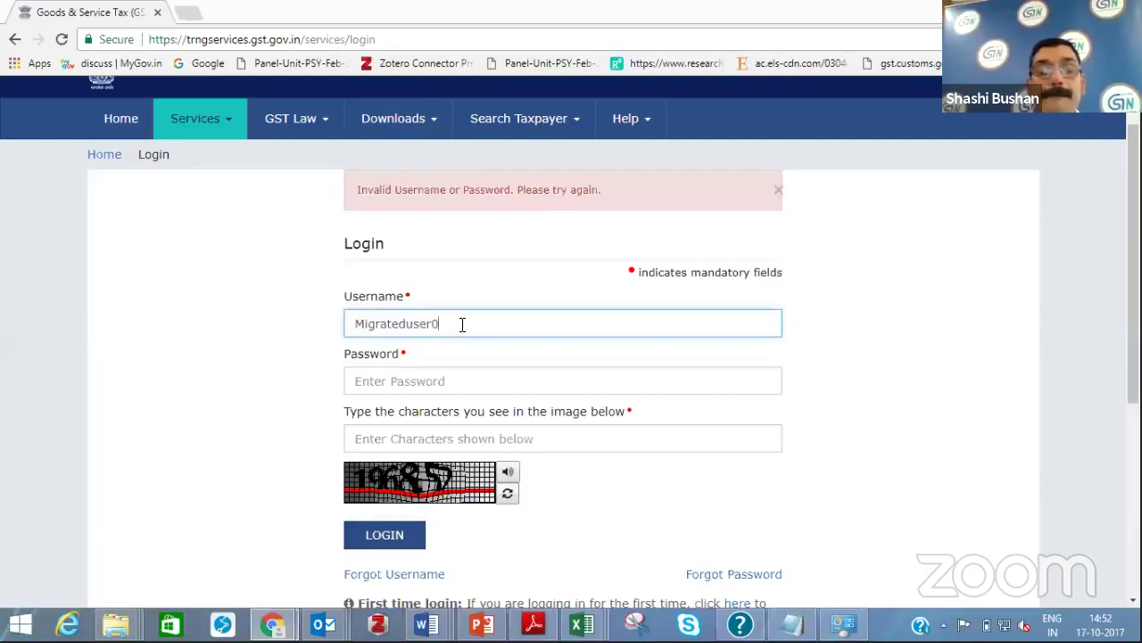
Re-enter the password and the new captcha characters and resubmit the login
click(385, 384)
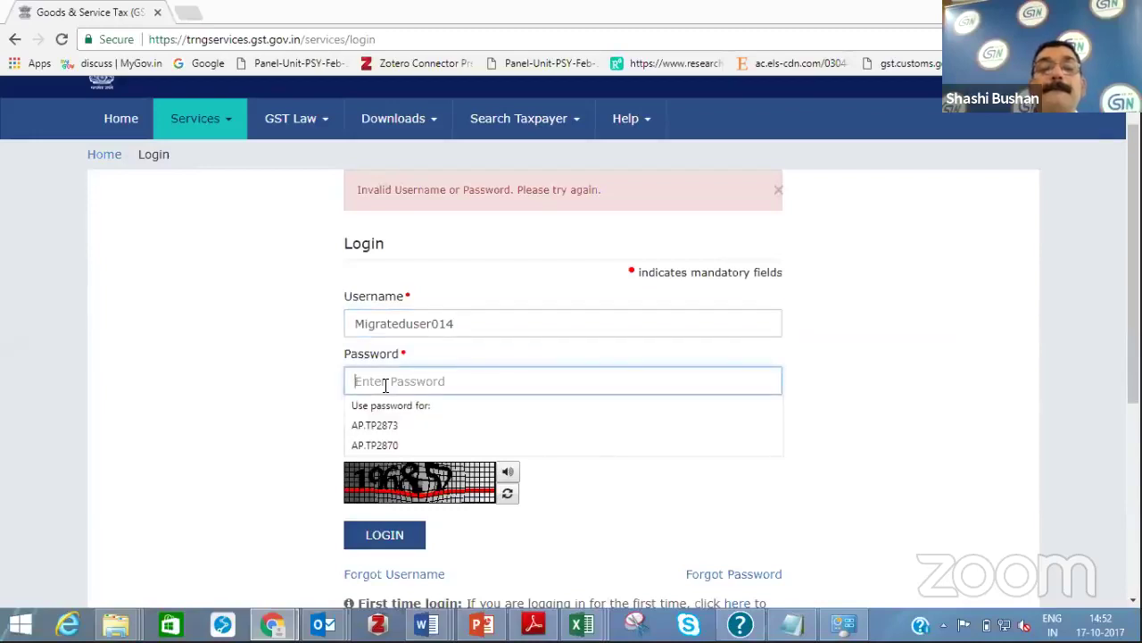
text(•)
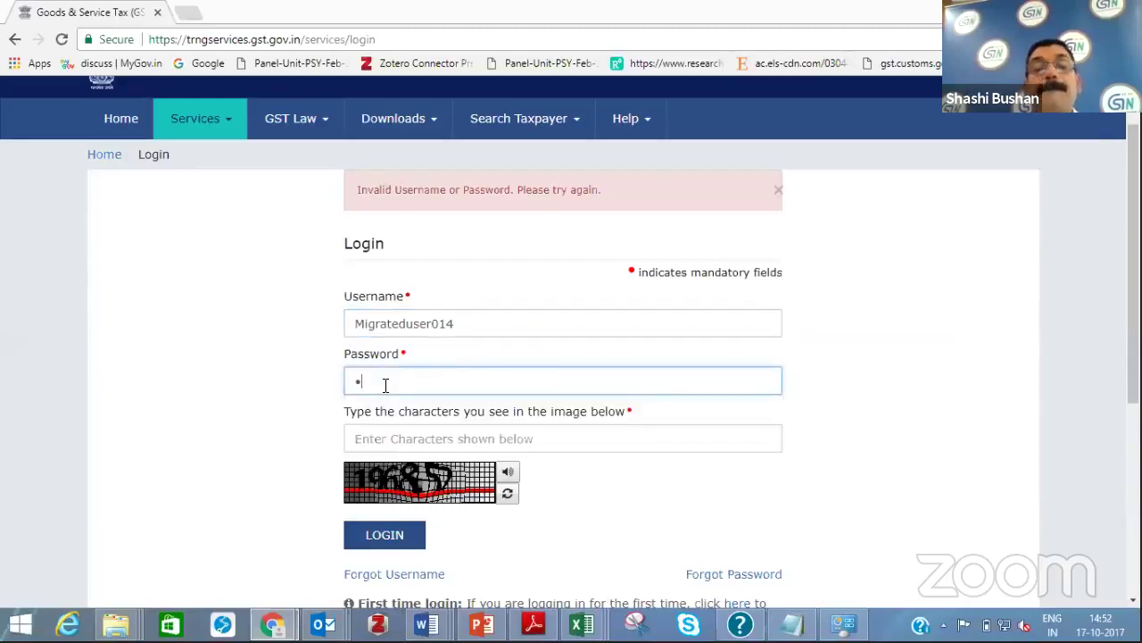
key(BackSpace)
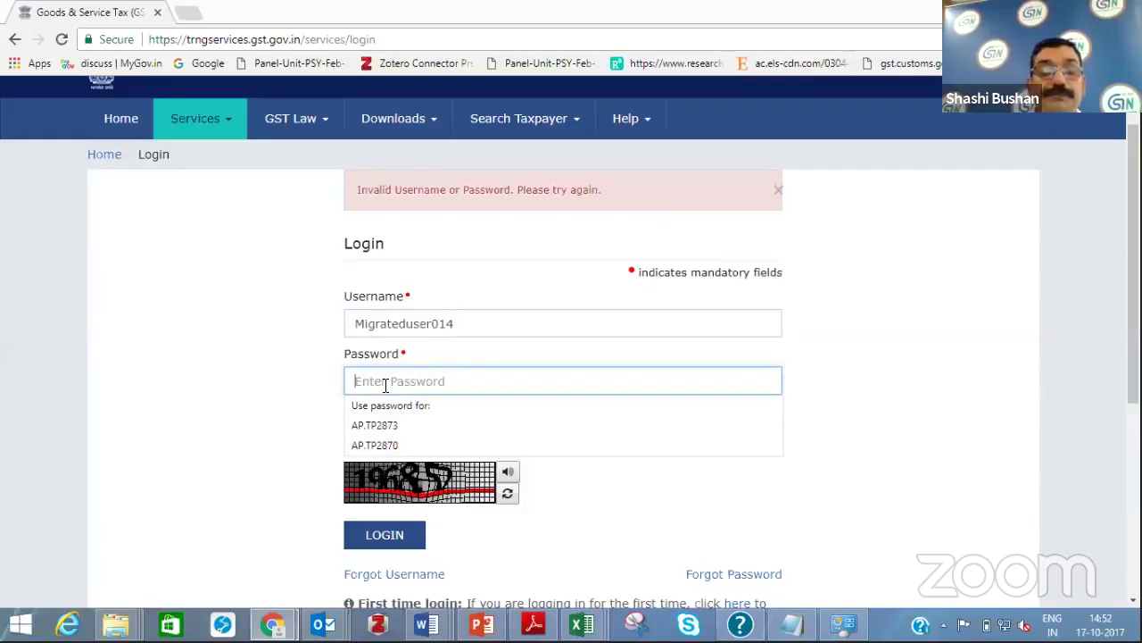
text(•••)
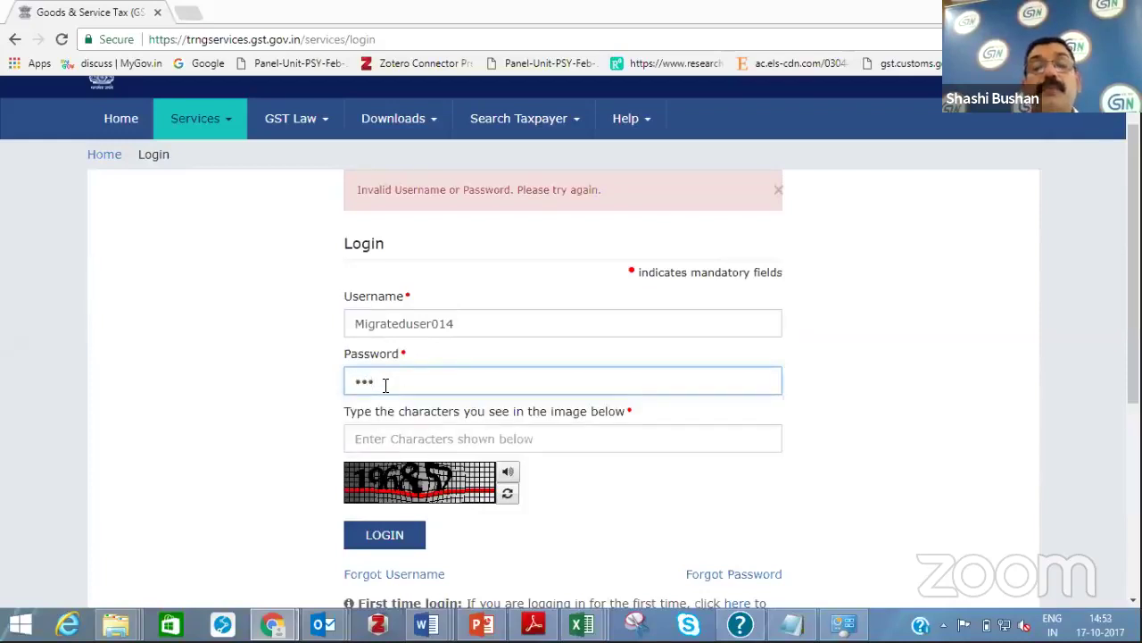
text(•)
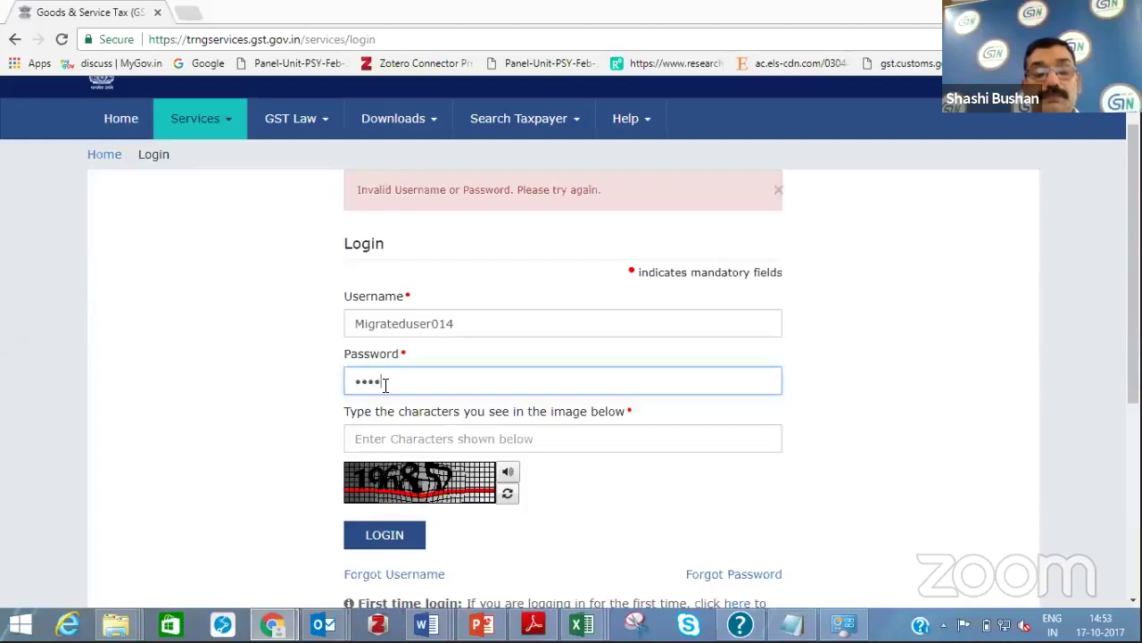
text(••••)
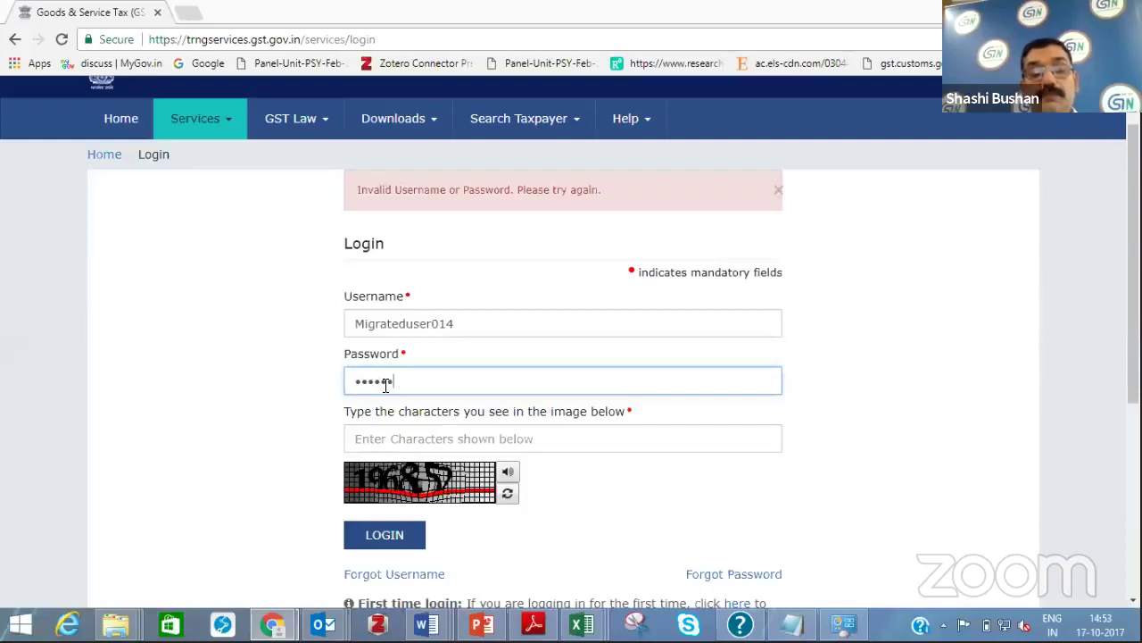
click(378, 448)
text(1)
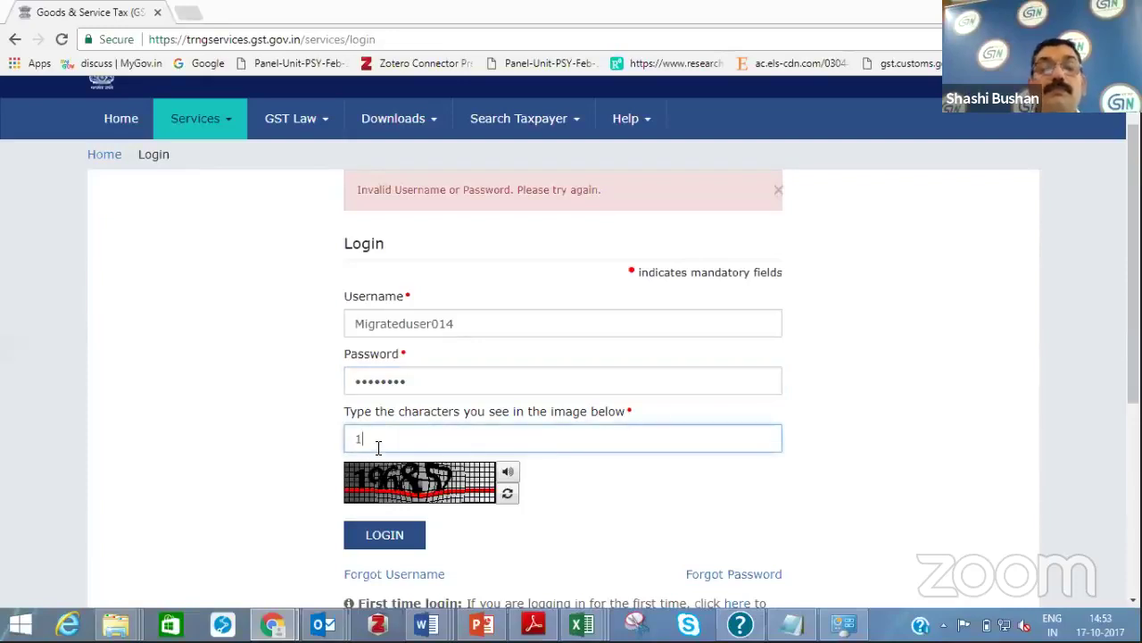
text(96852)
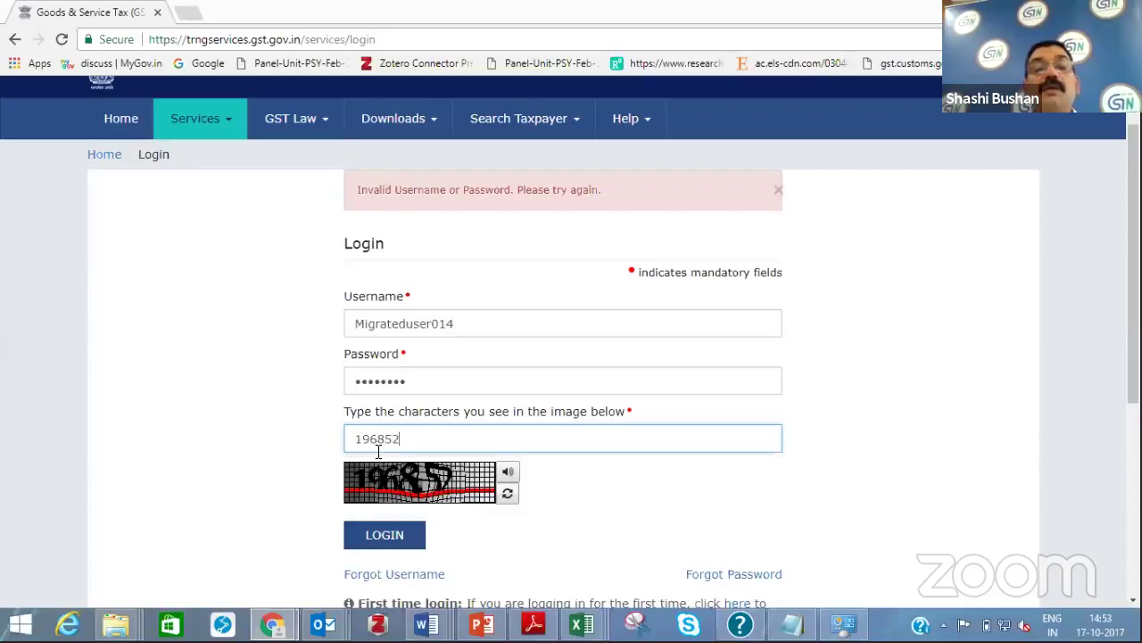
click(377, 547)
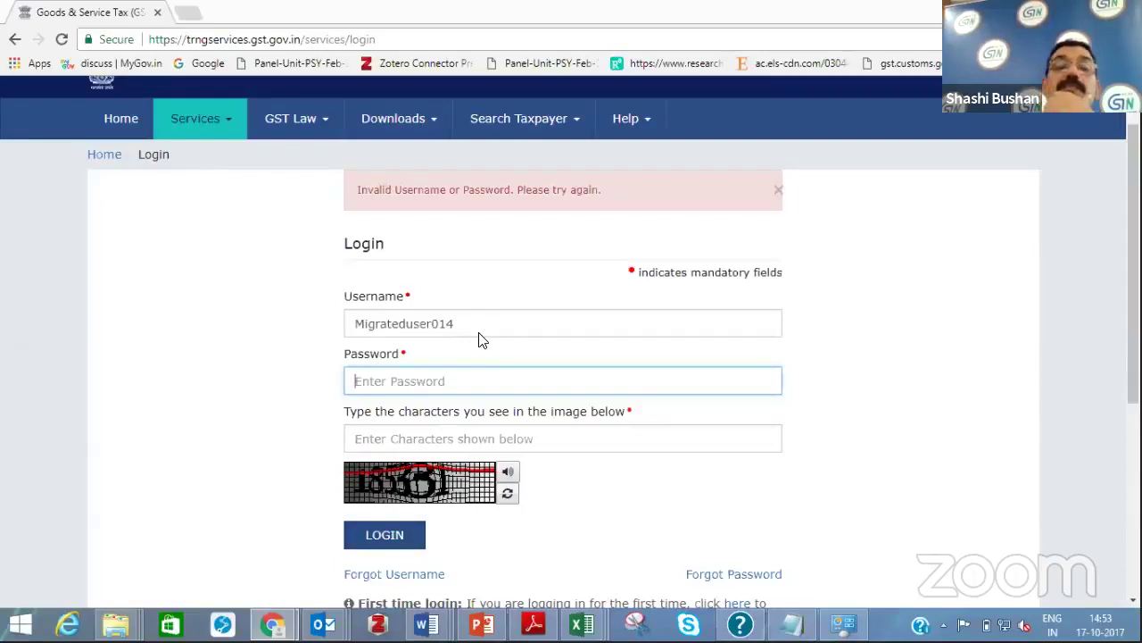
Replace the username with the full migrated user name including its user number
click(465, 323)
key(BackSpace)
key(BackSpace)
key(BackSpace)
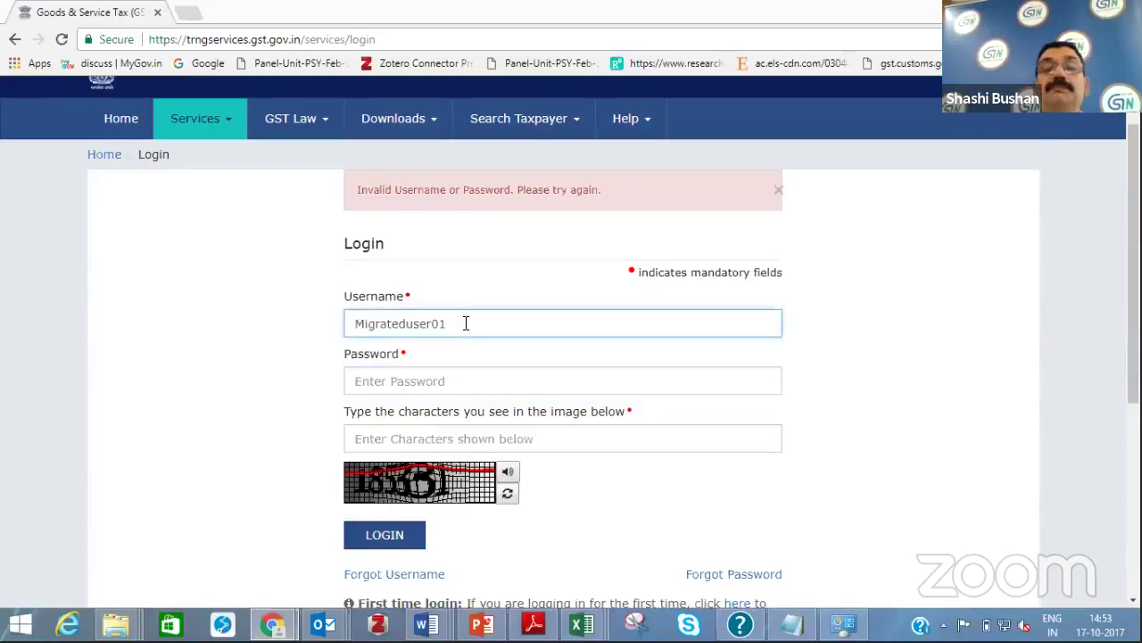
key(ctrl+a)
text(migrated )
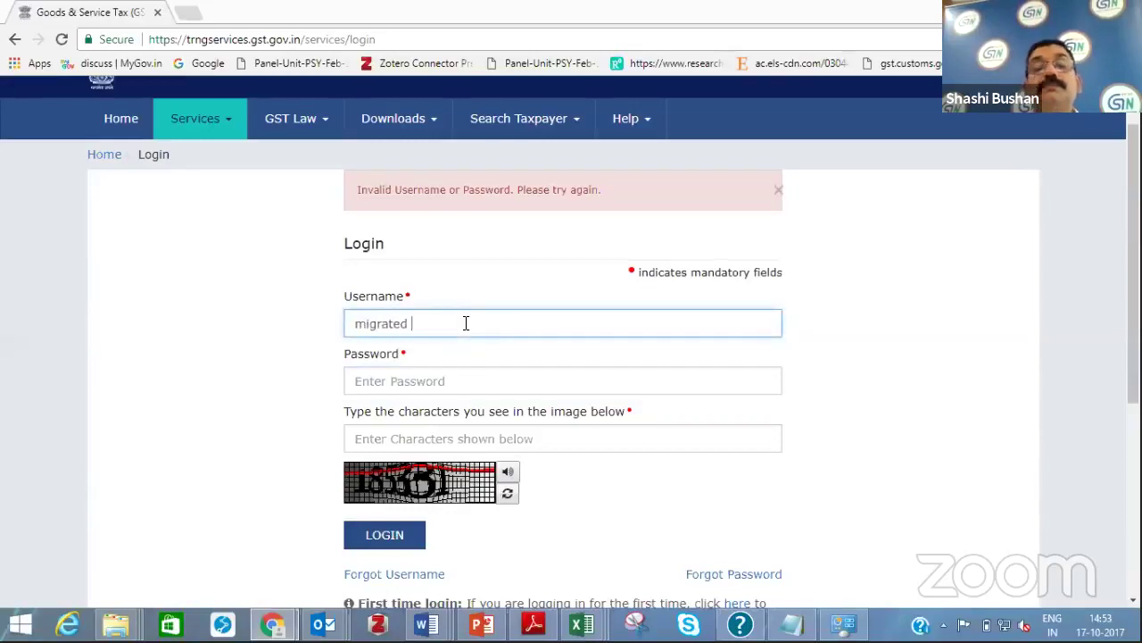
text(u)
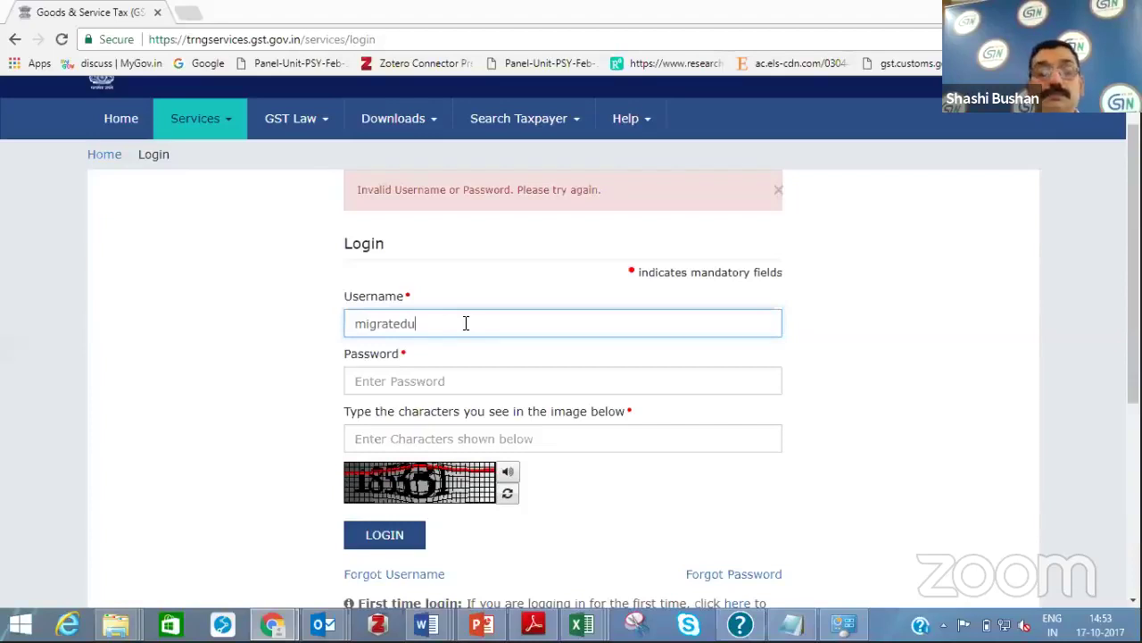
text(ser0)
text(1)
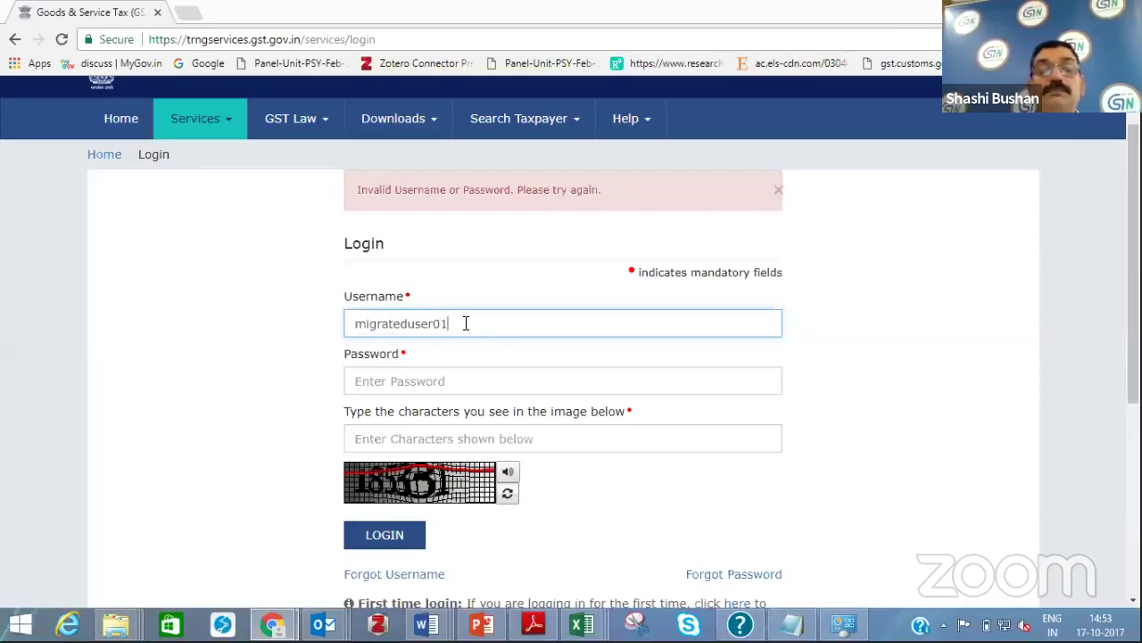
text(4)
Retype the password, dismissing saved-password suggestions, and move to the captcha box
click(438, 383)
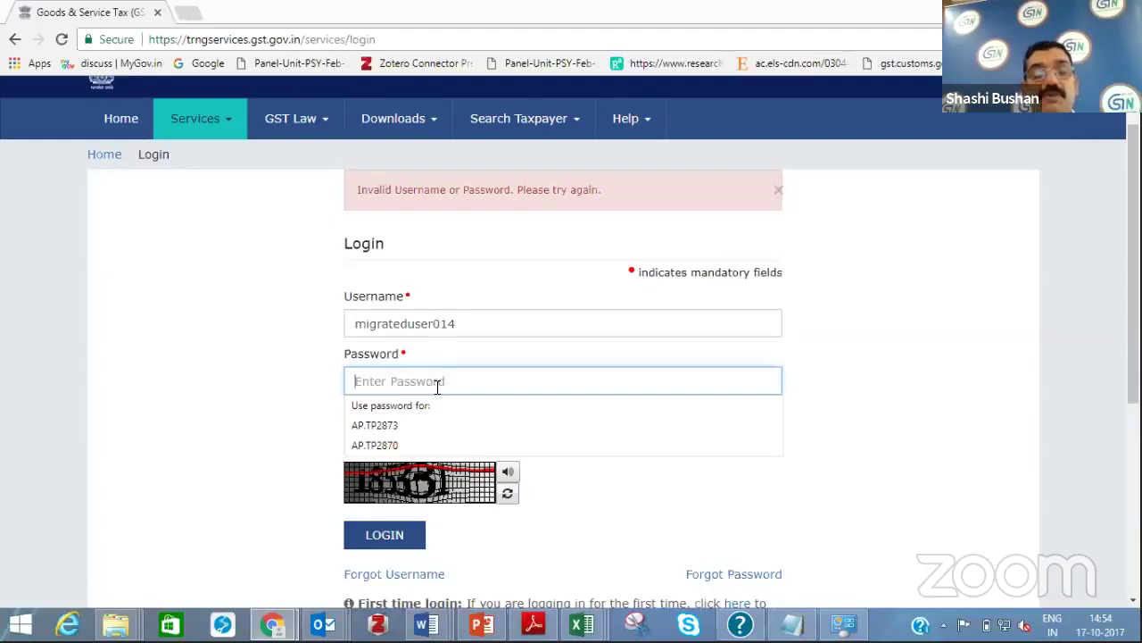
key(Escape)
text(•)
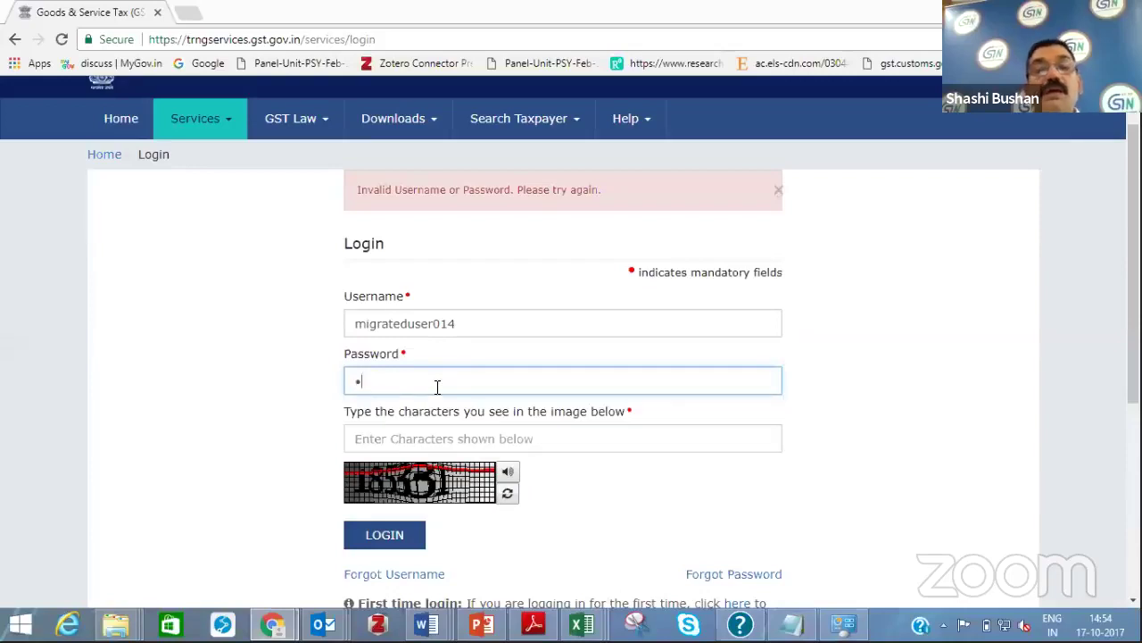
text(••)
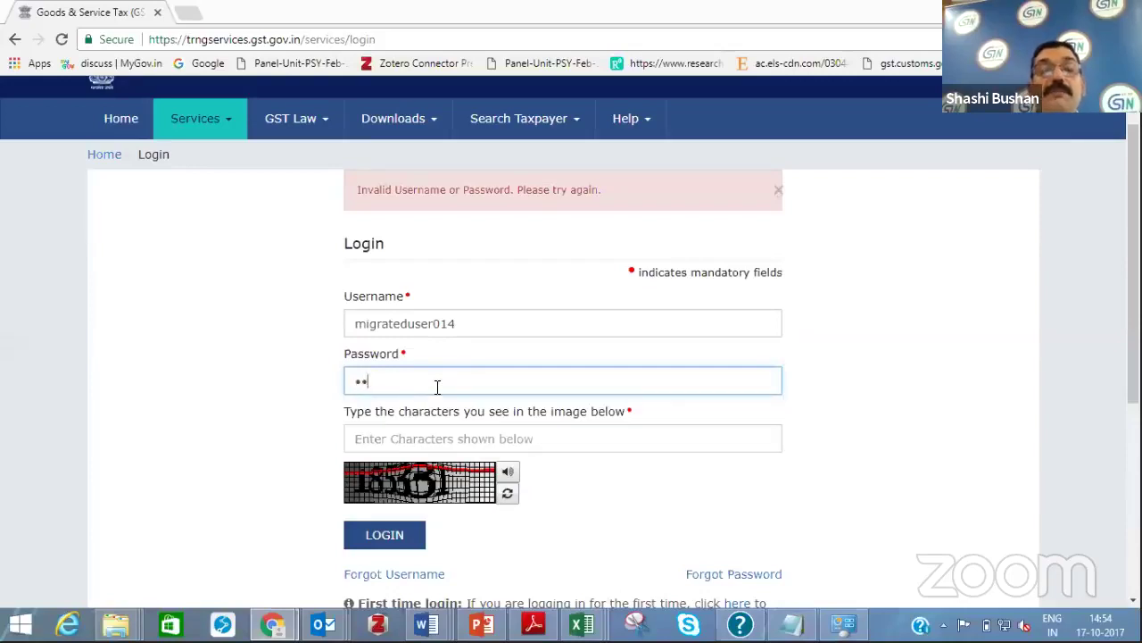
text(•)
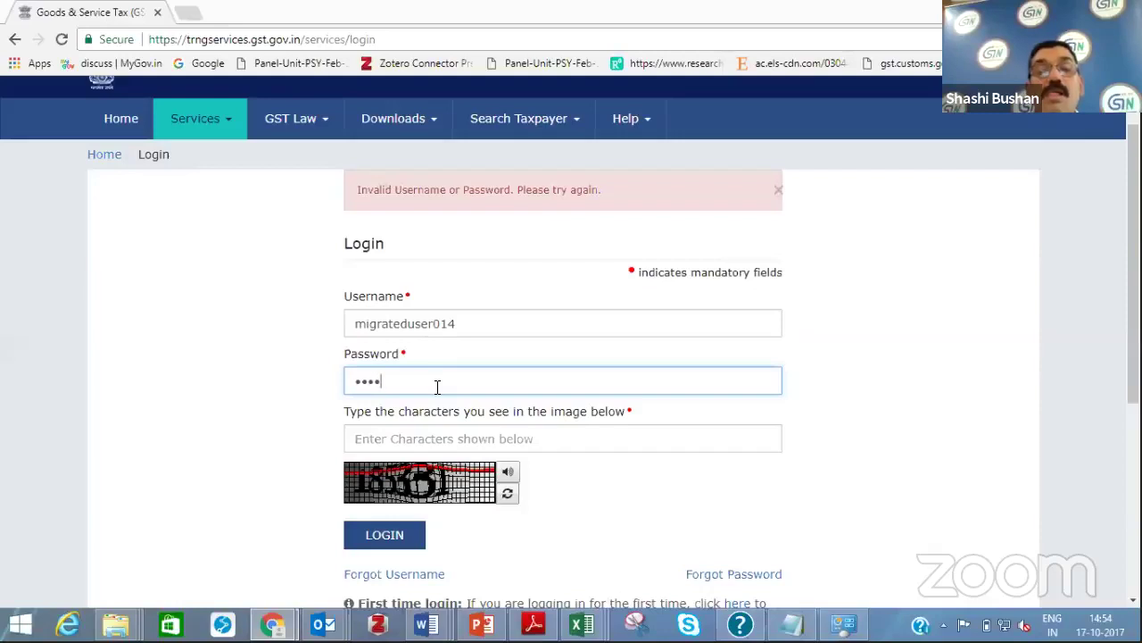
text(••)
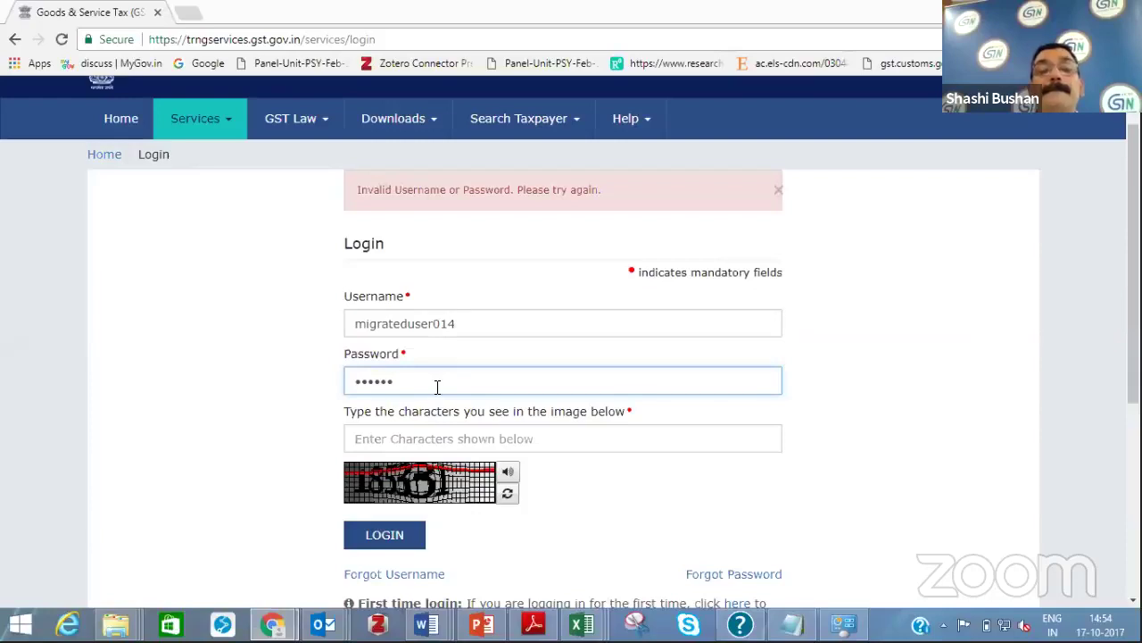
key(ctrl+a)
text(••••••••)
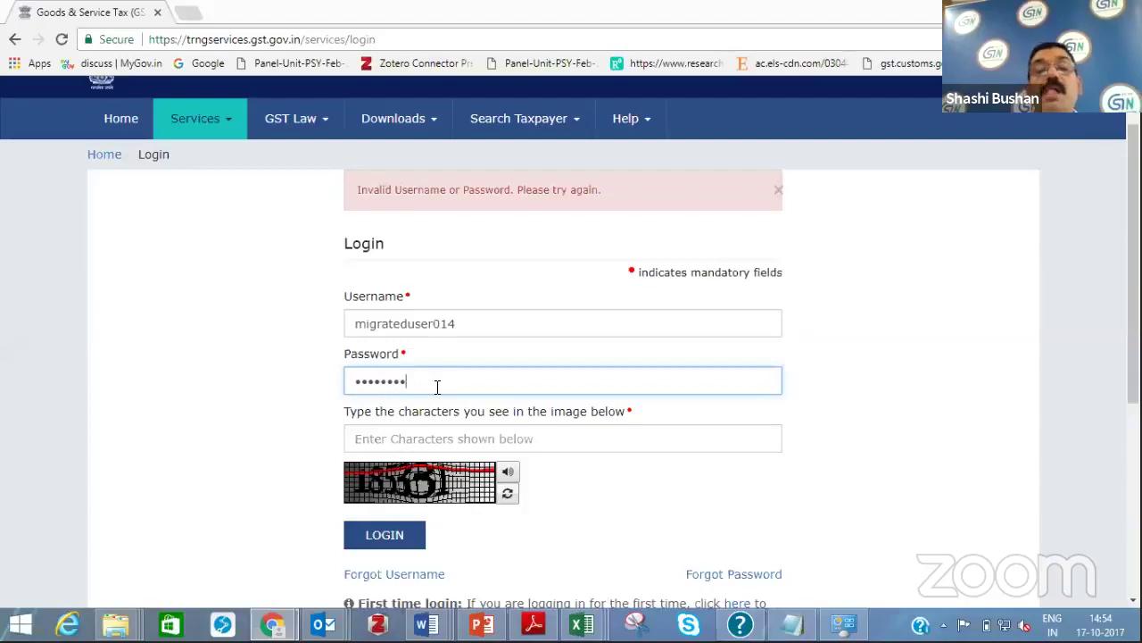
click(412, 438)
text(1)
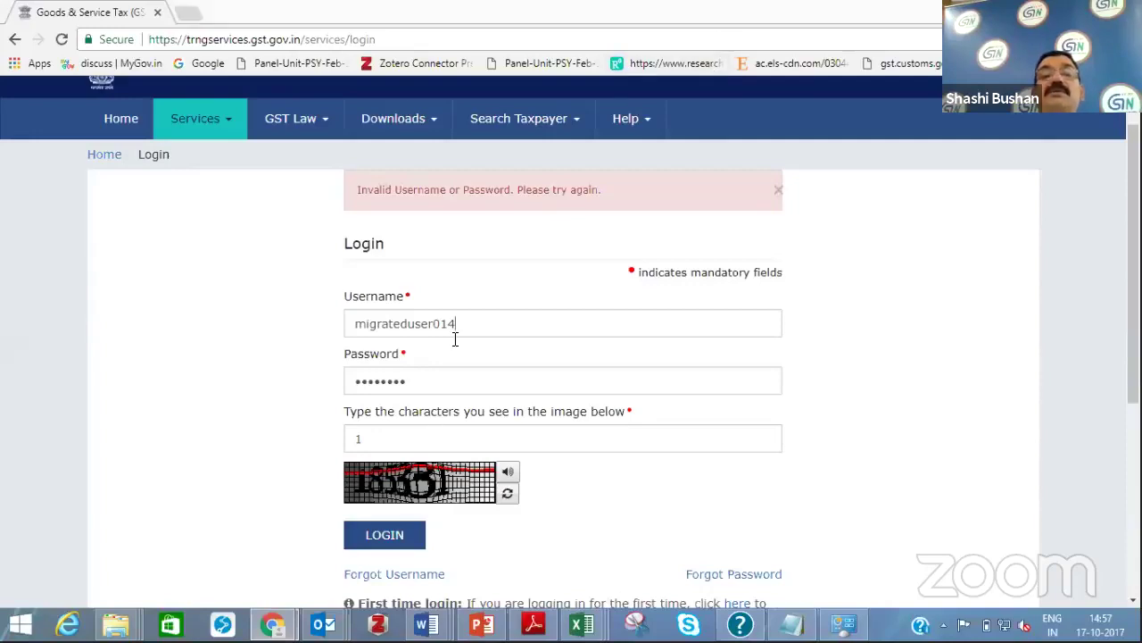
Delete the mistaken text from the Username field
drag(454, 337, 357, 333)
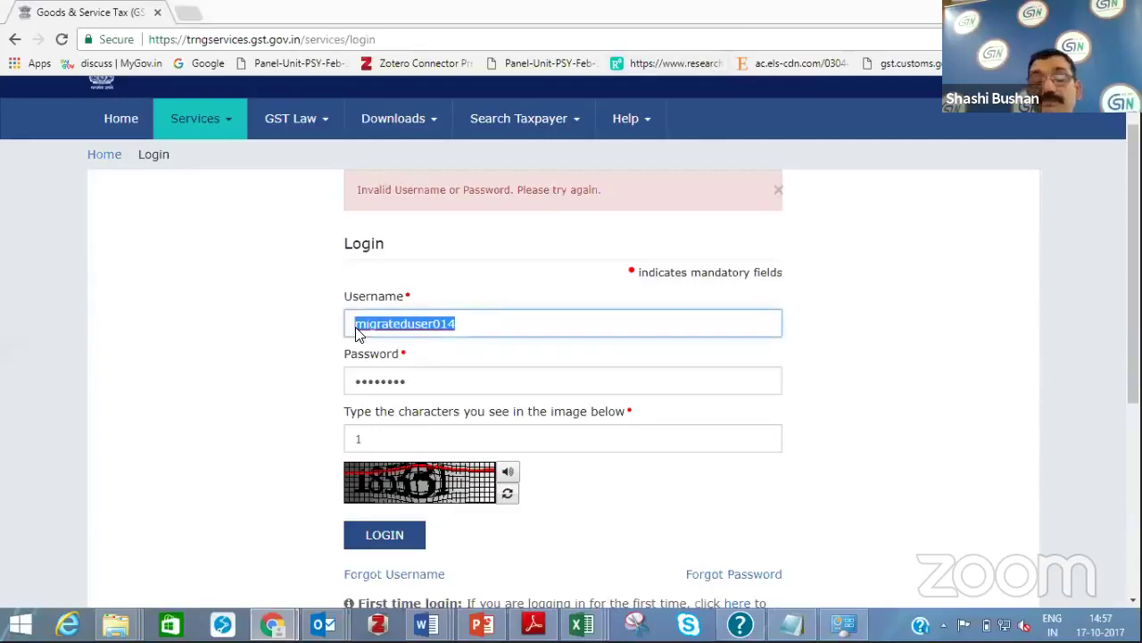
text(trng)
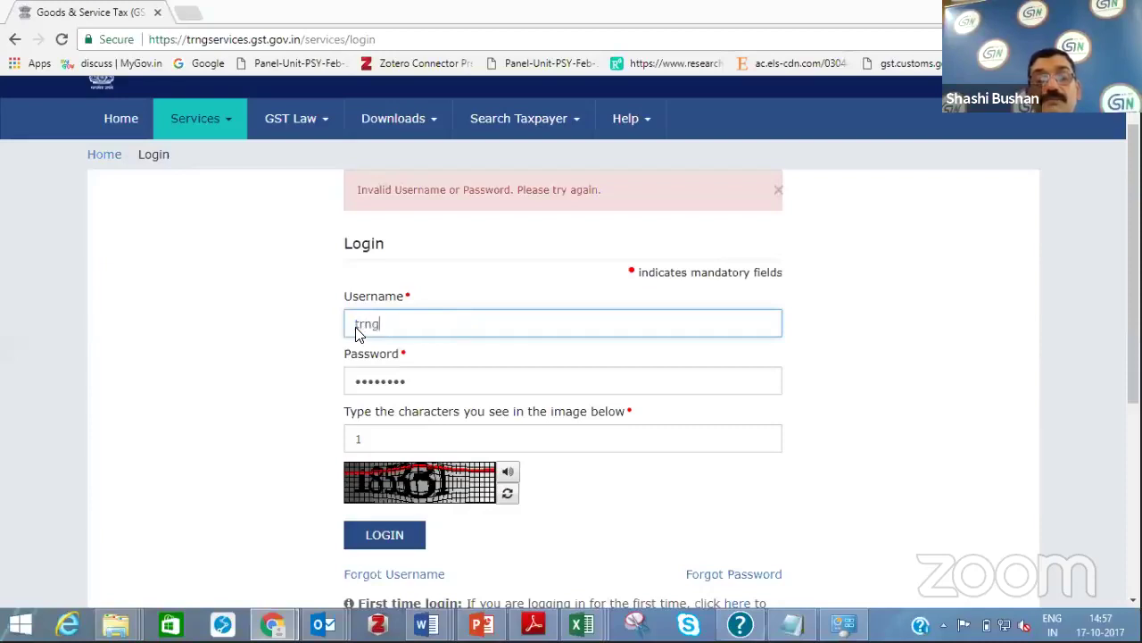
text(www.gst.gov)
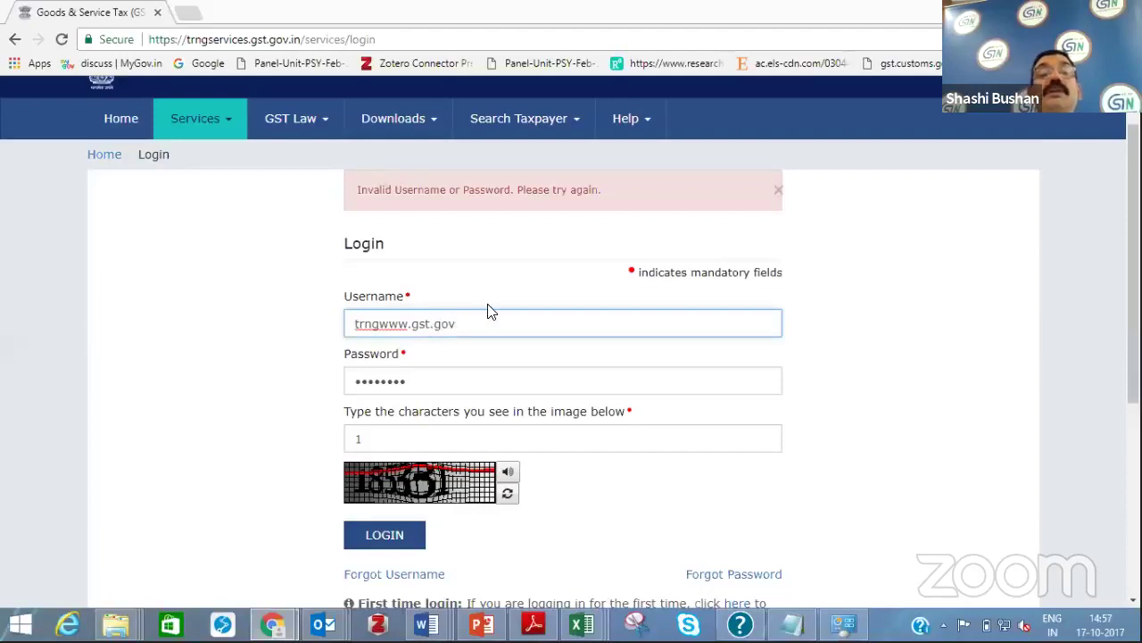
drag(461, 324, 345, 327)
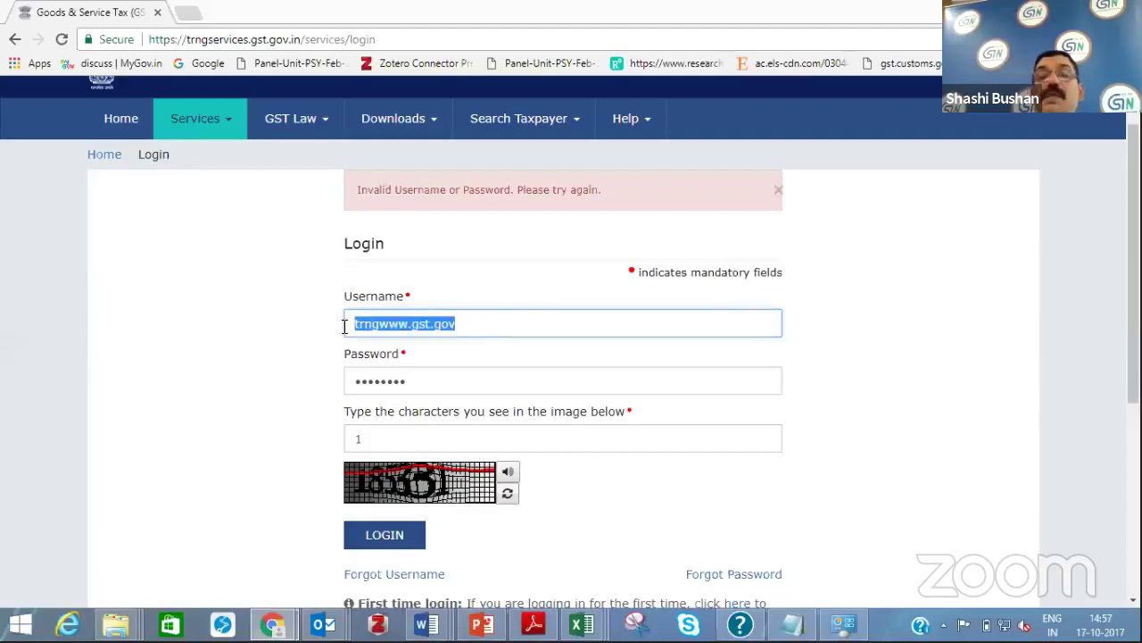
key(BackSpace)
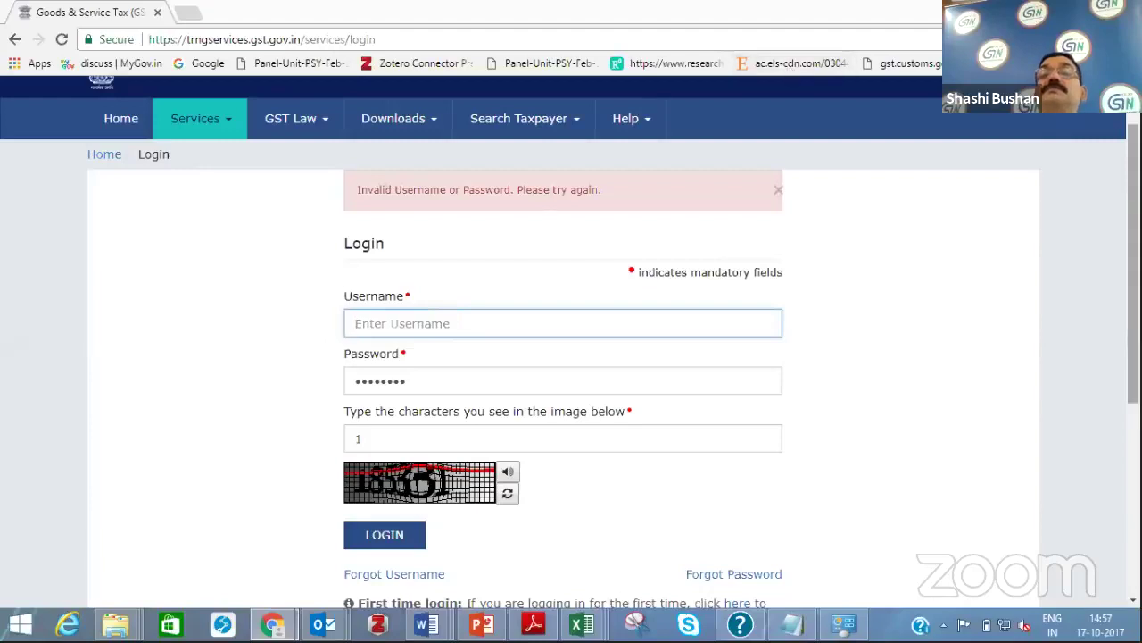
Return to the GST home page and open a fresh login page
scroll(520, 169, up, 1)
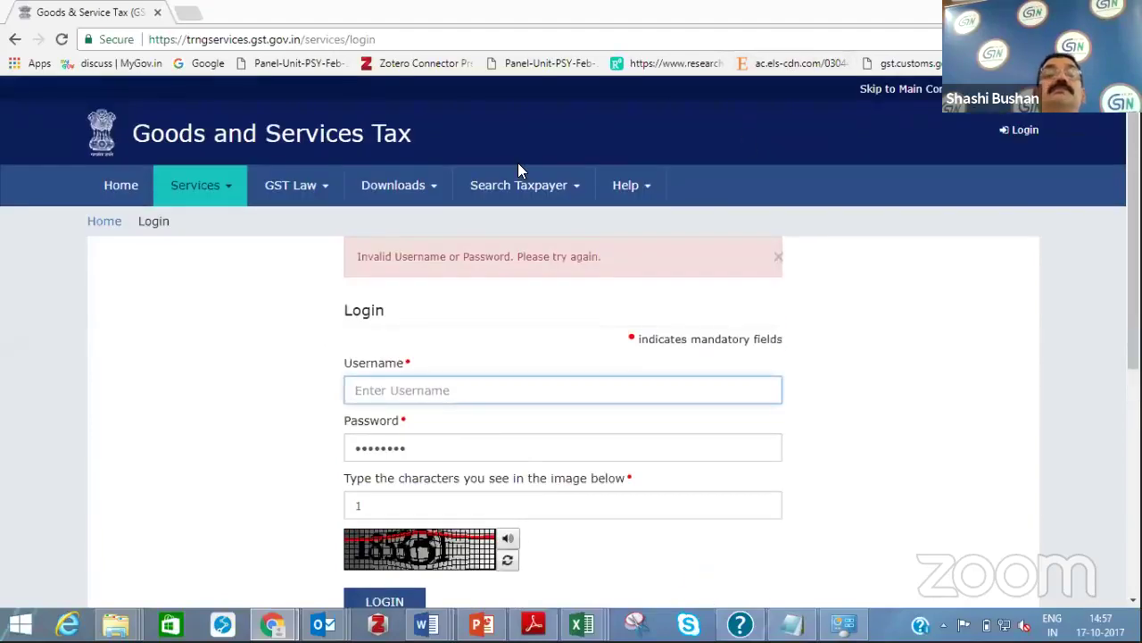
click(120, 221)
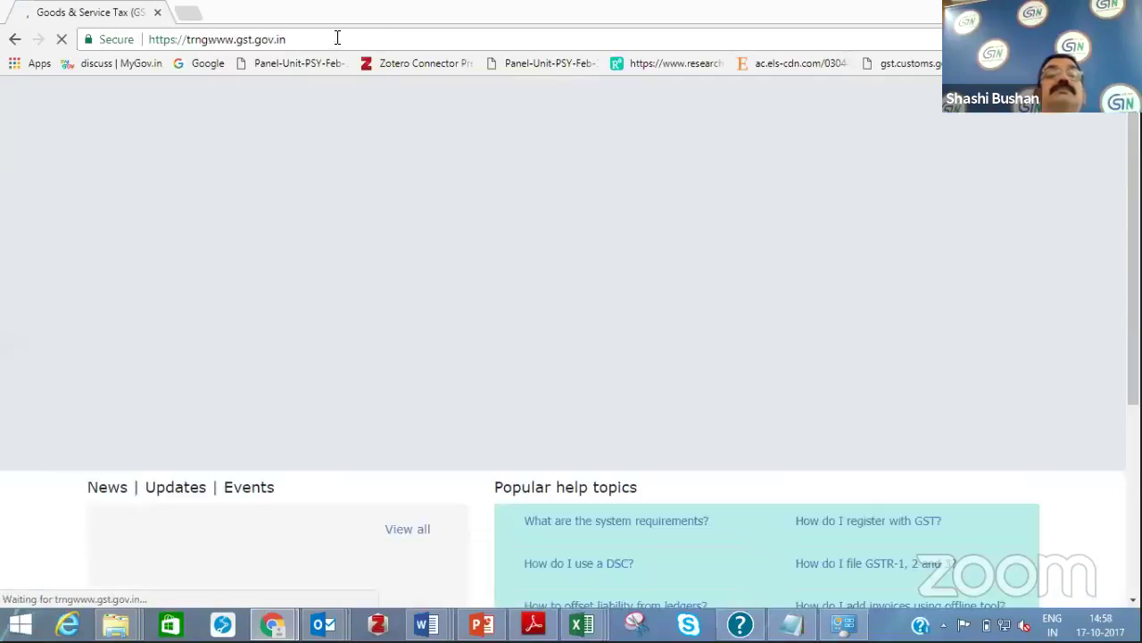
click(337, 38)
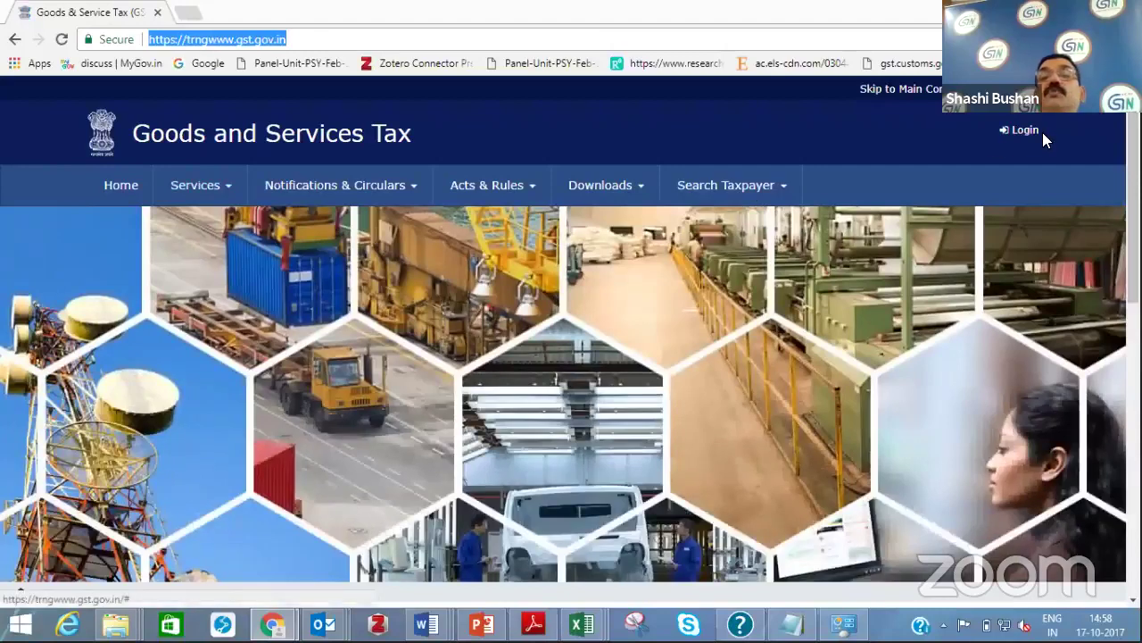
click(1025, 132)
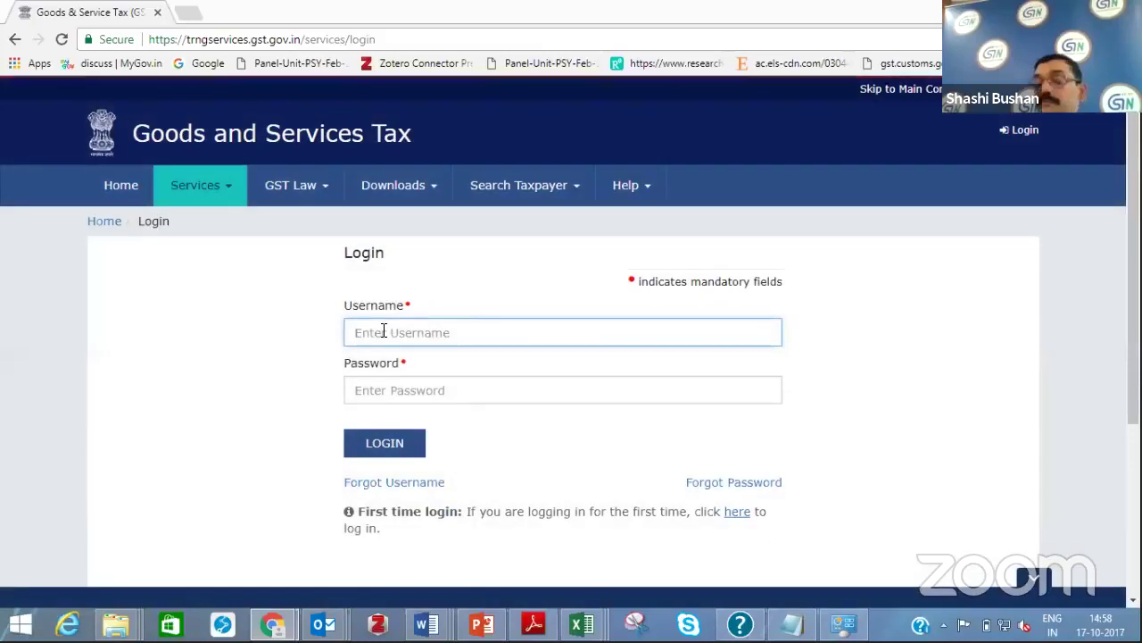
Enter the taxpayer's username, password and captcha characters and submit the login
text(A)
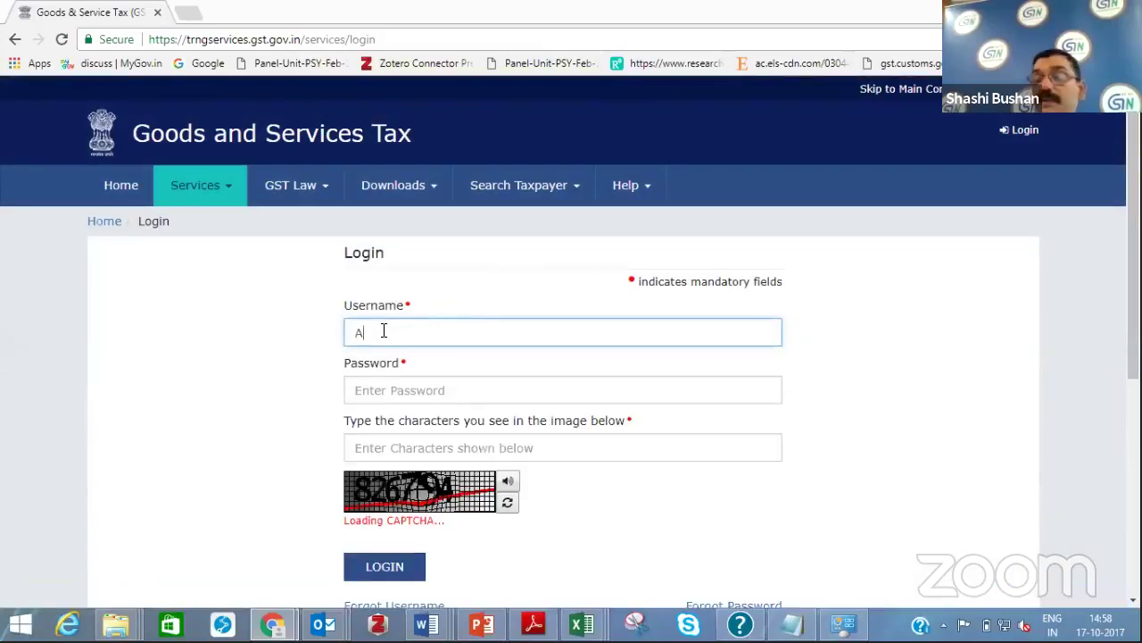
text(P.T)
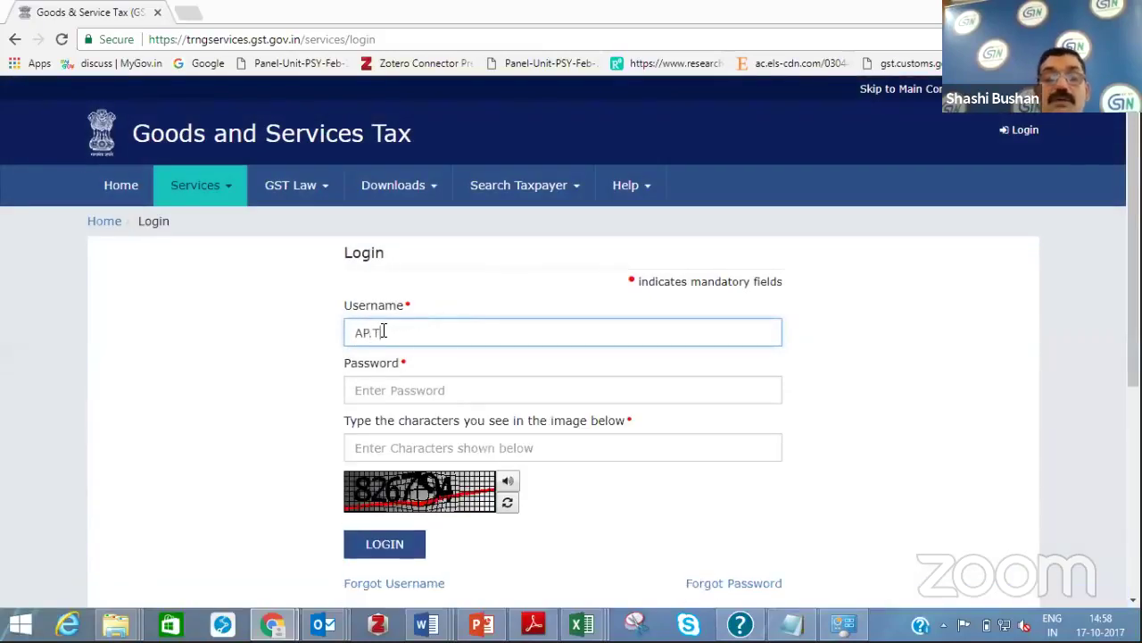
text(12)
text(868)
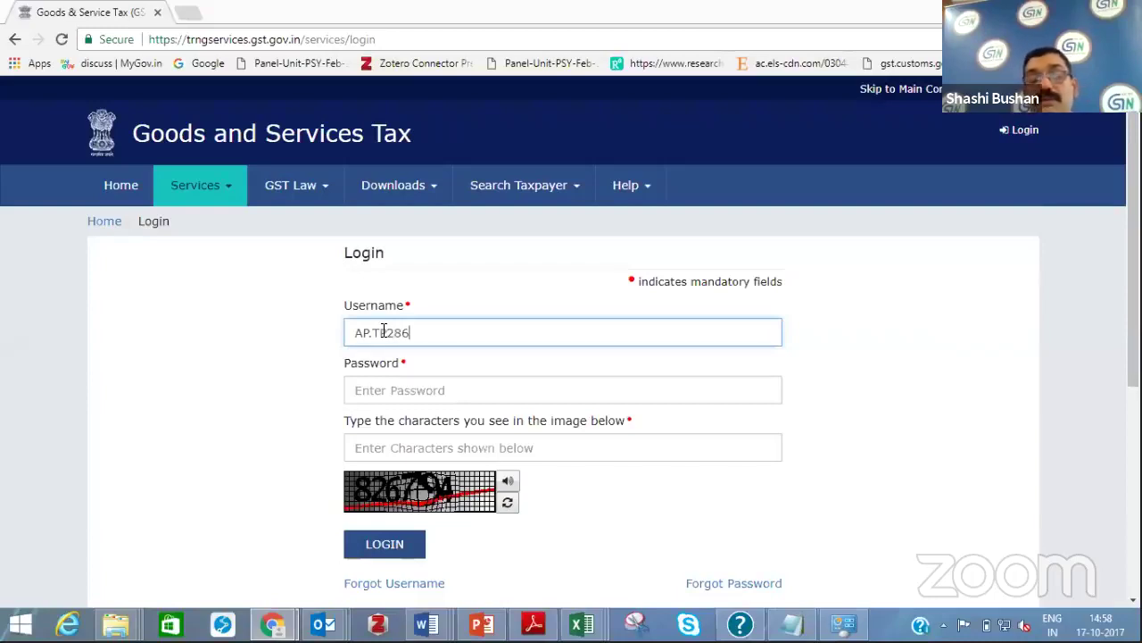
click(373, 394)
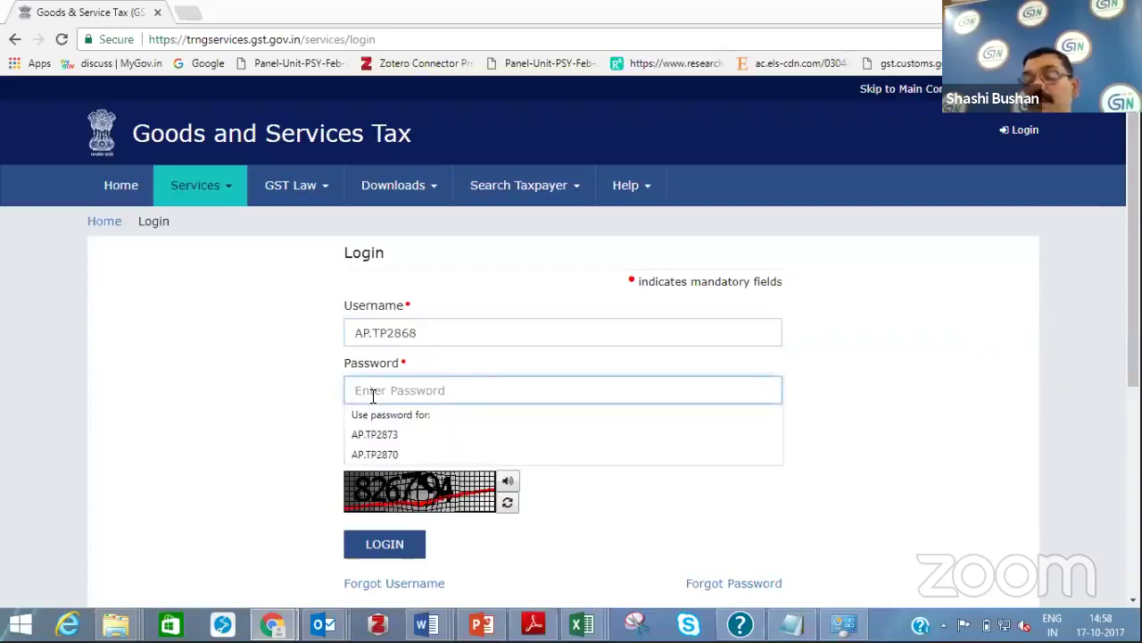
text(*****)
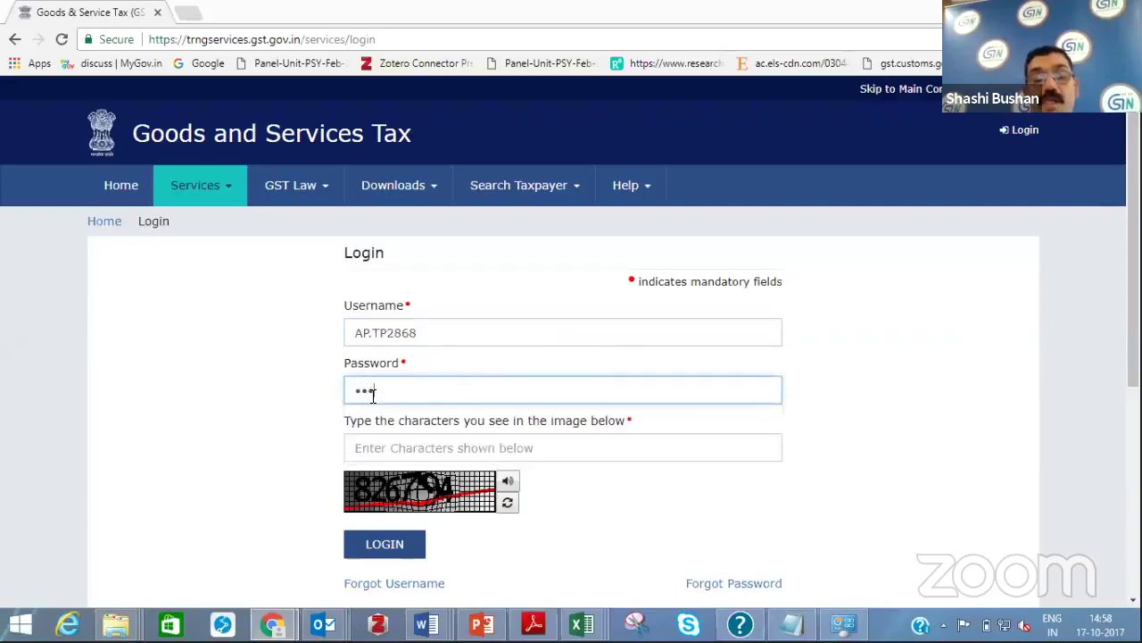
text(***)
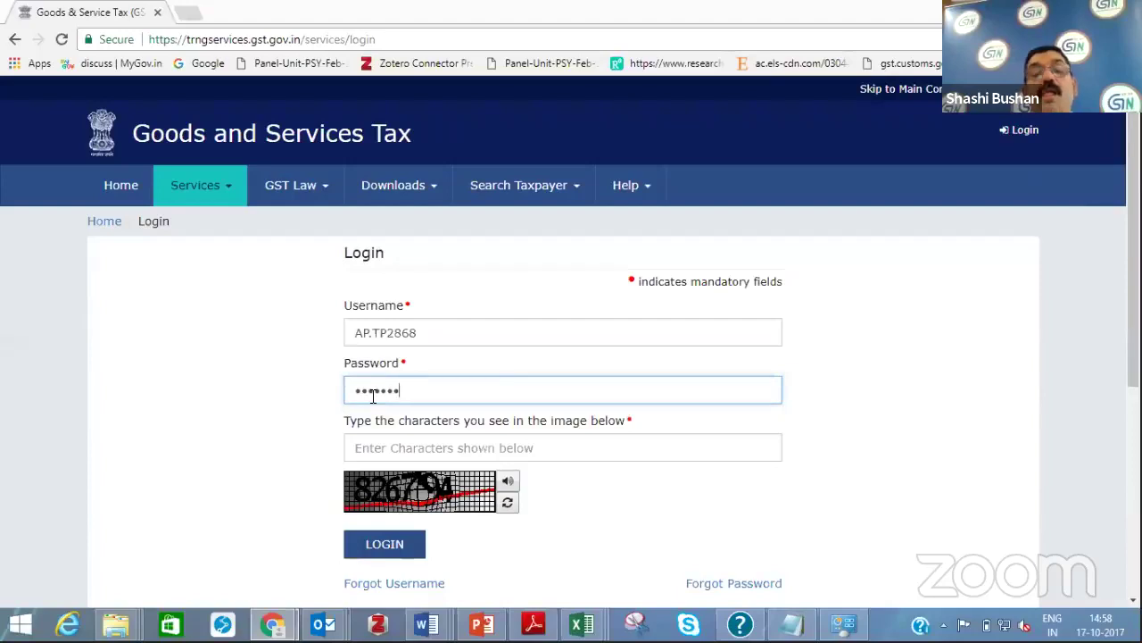
click(384, 445)
text(82)
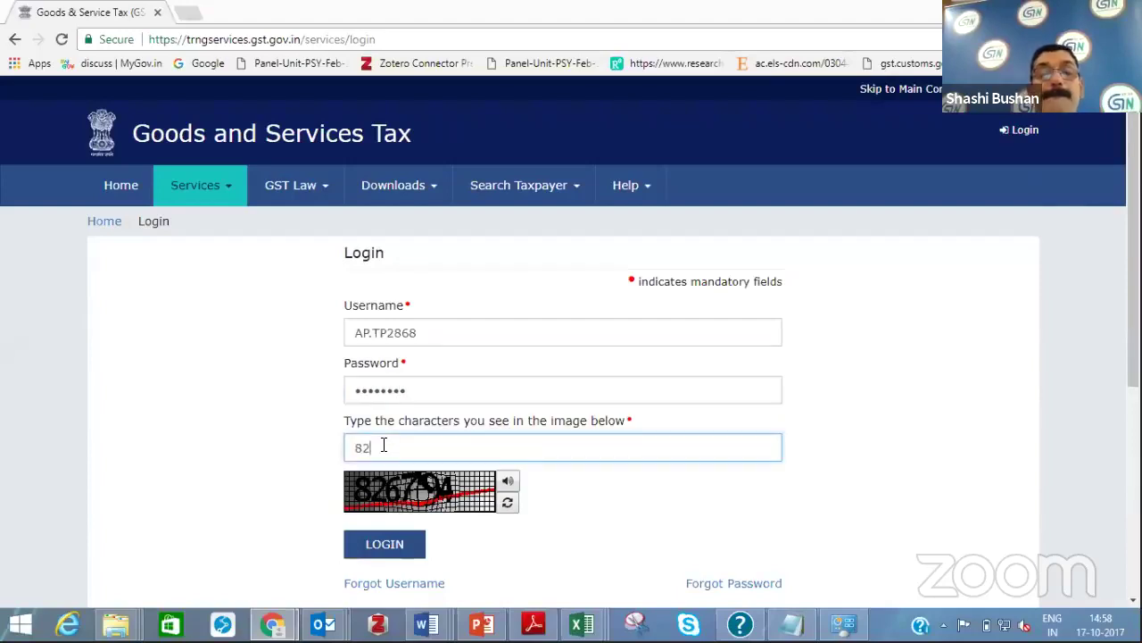
text(6794)
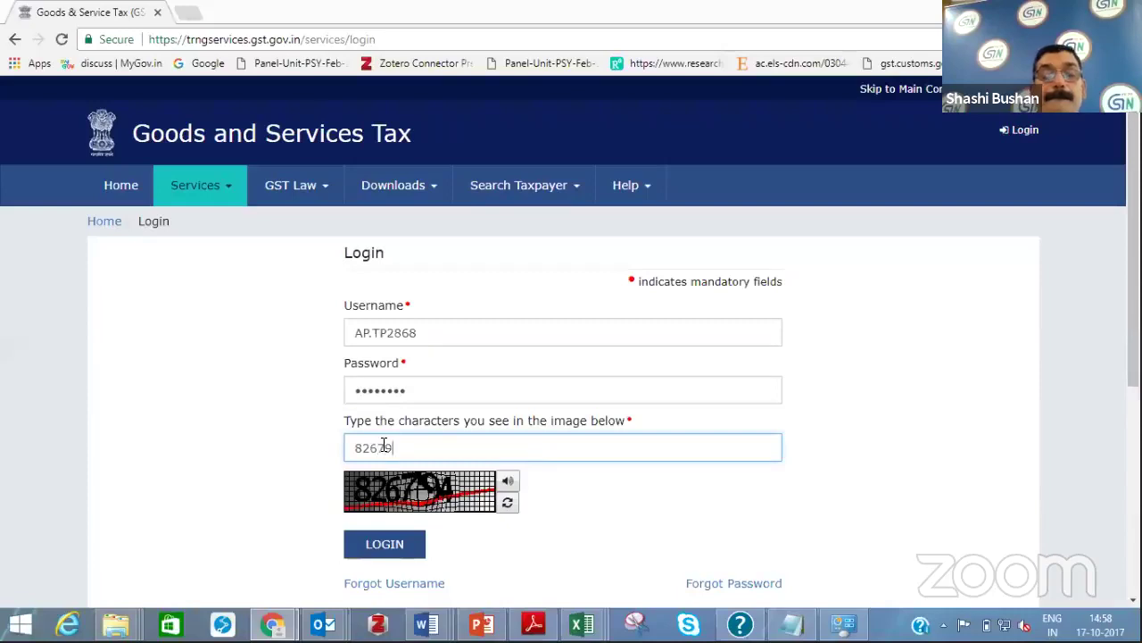
click(390, 546)
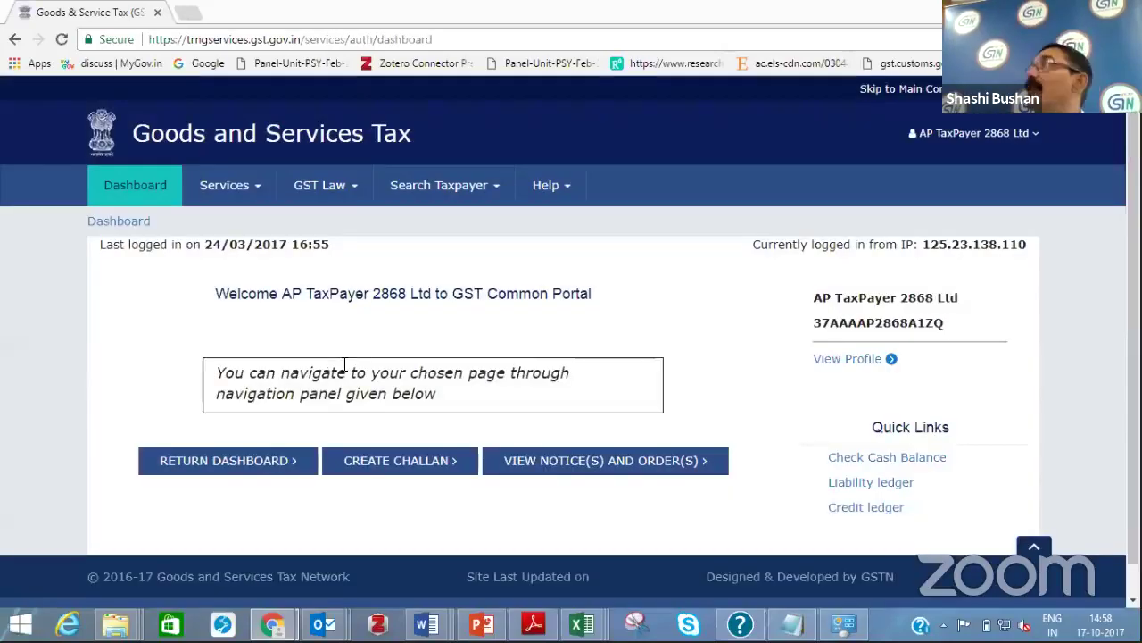
From the Return Dashboard, search returns for the July 2017-18 filing period
click(243, 459)
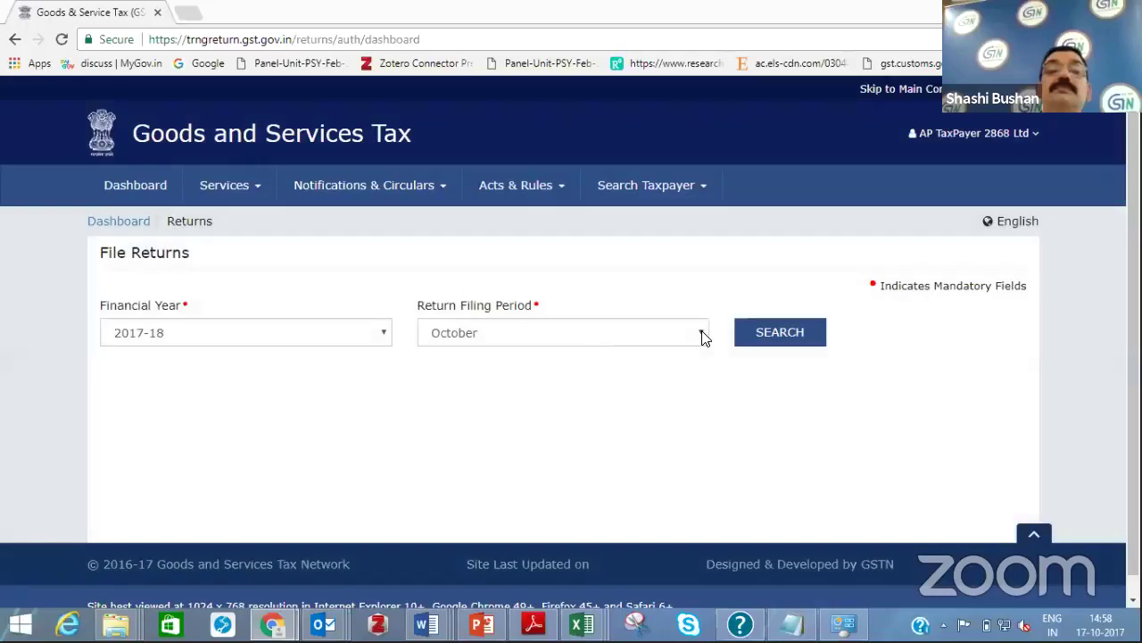
click(701, 334)
key(Up)
key(Up)
key(Up)
key(Return)
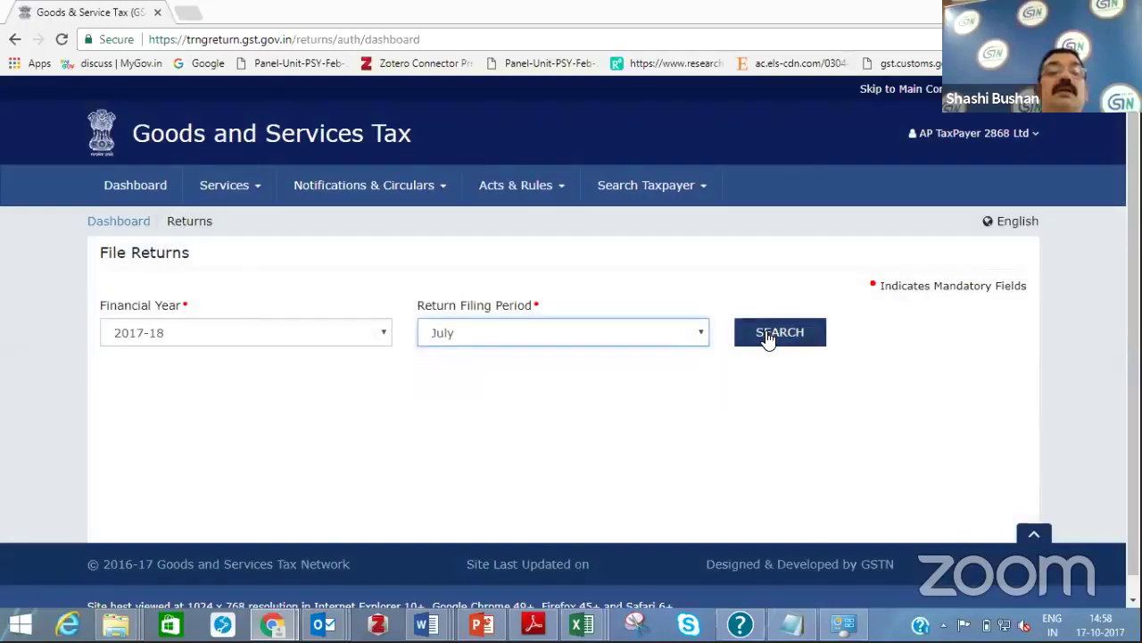
click(768, 338)
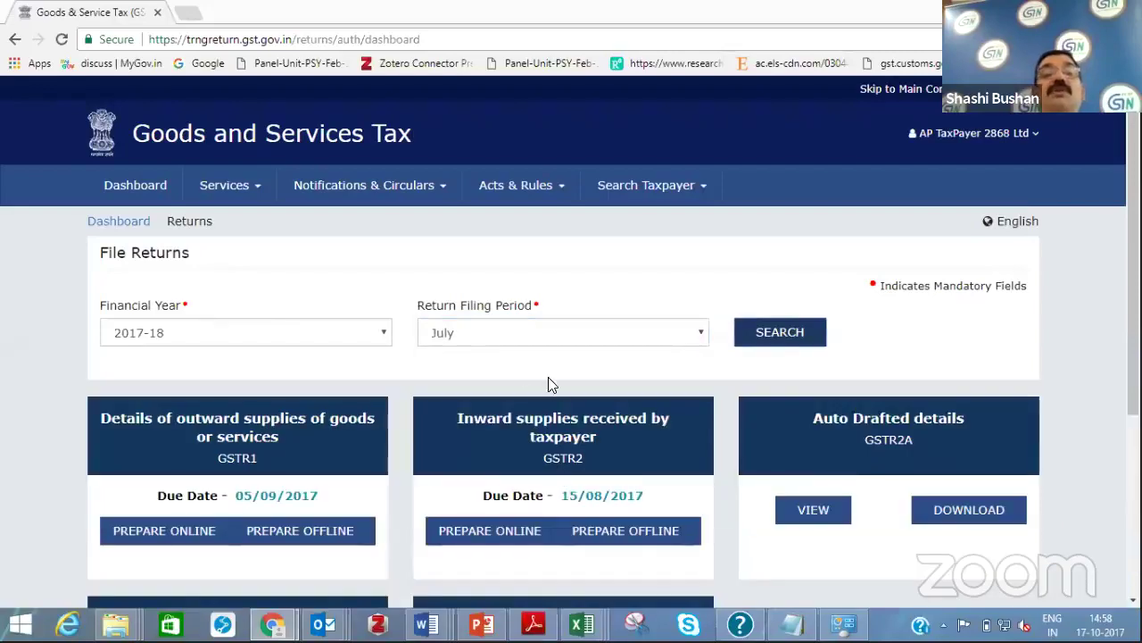
Prepare GSTR-2 online and open the 3,4A B2B inward supplies from registered persons tile
click(587, 457)
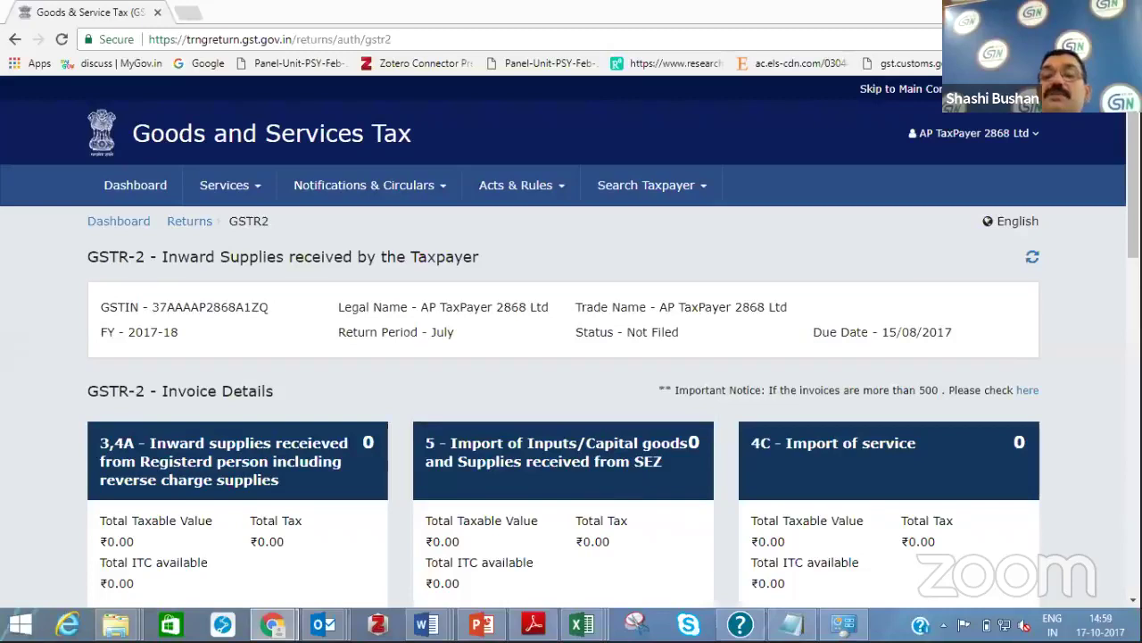
scroll(572, 357, down, 2)
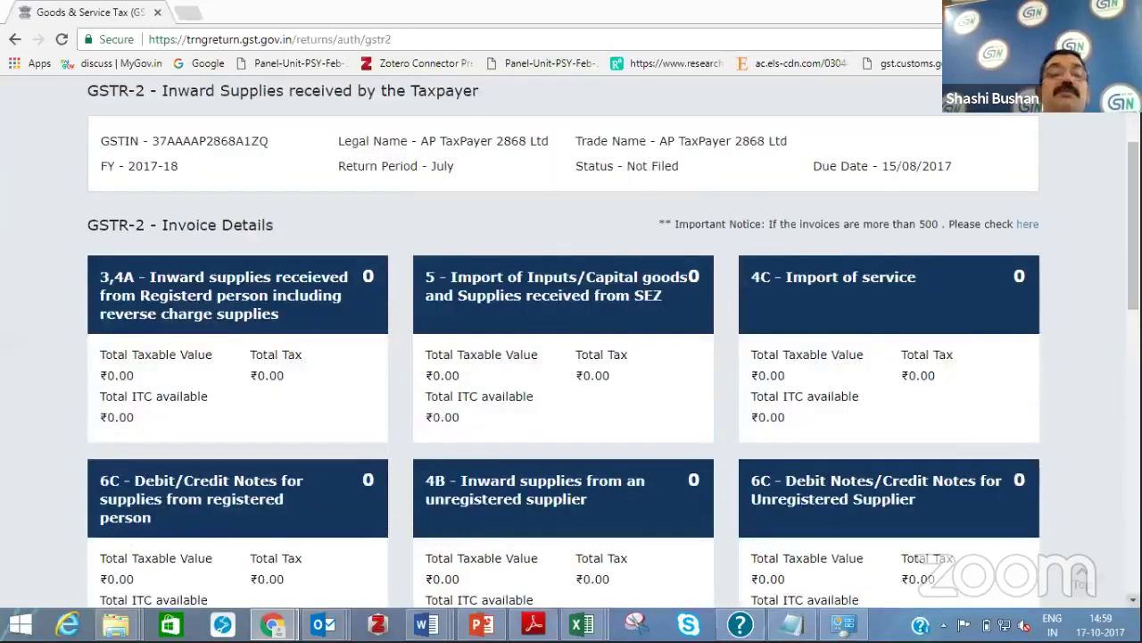
scroll(572, 357, down, 1)
scroll(563, 441, down, 1)
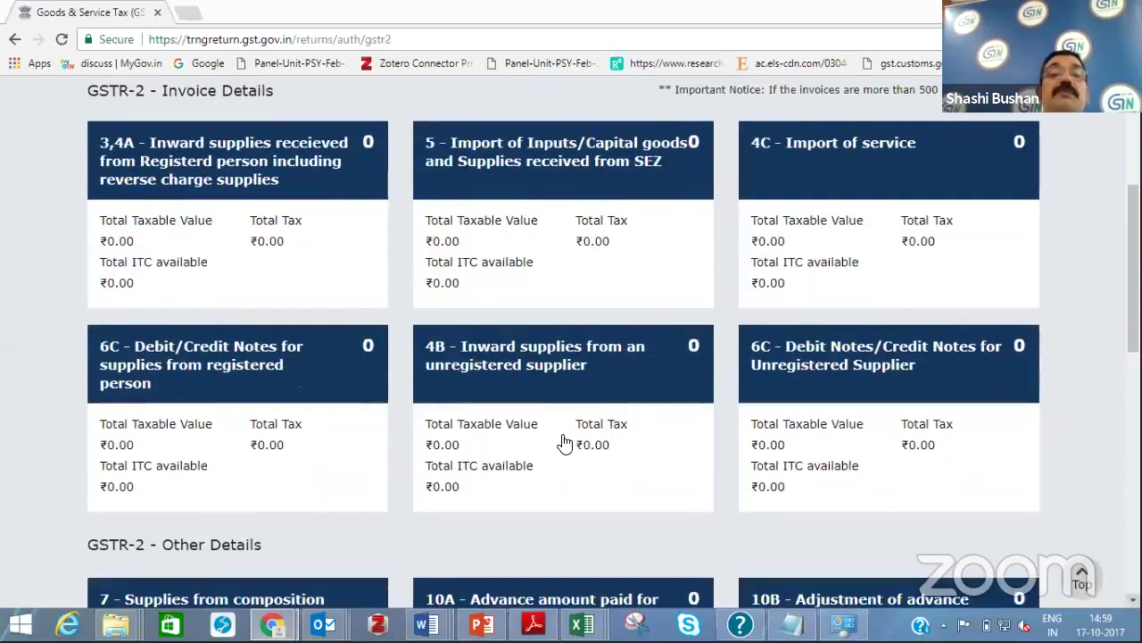
click(289, 164)
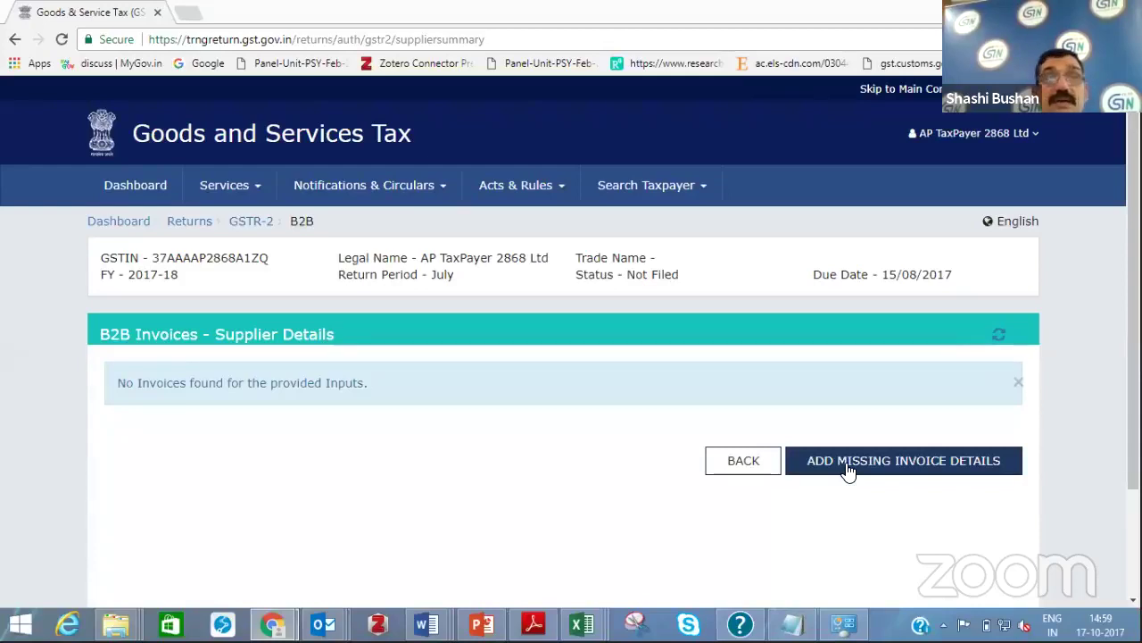
Open a blank B2B Add Invoice form for the missing invoice from the Supplier Details page
click(848, 470)
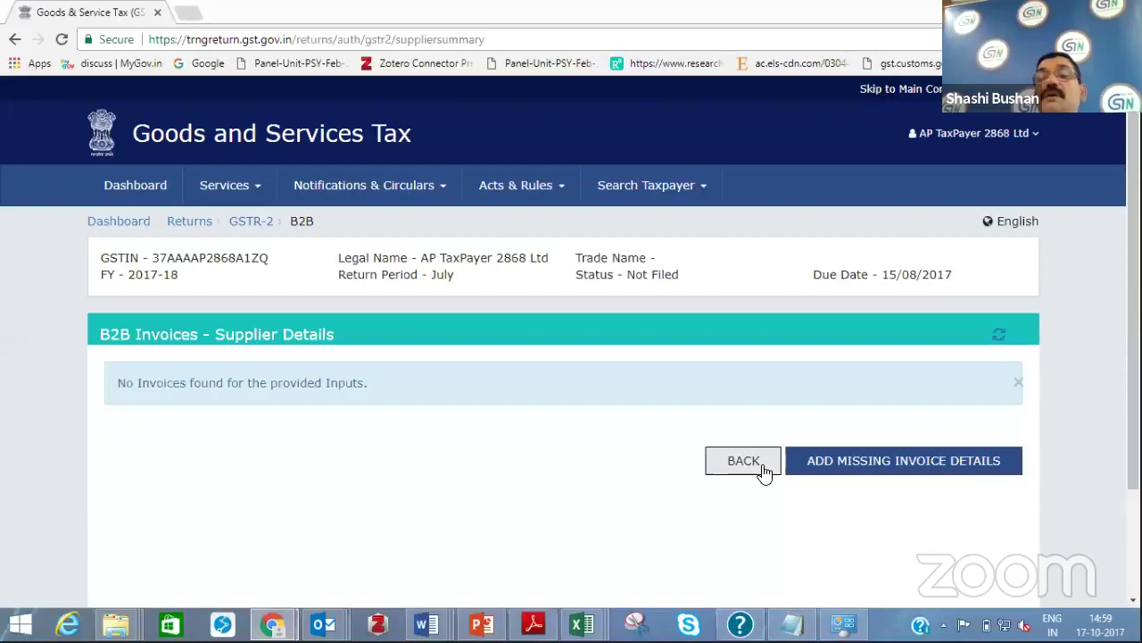
click(825, 461)
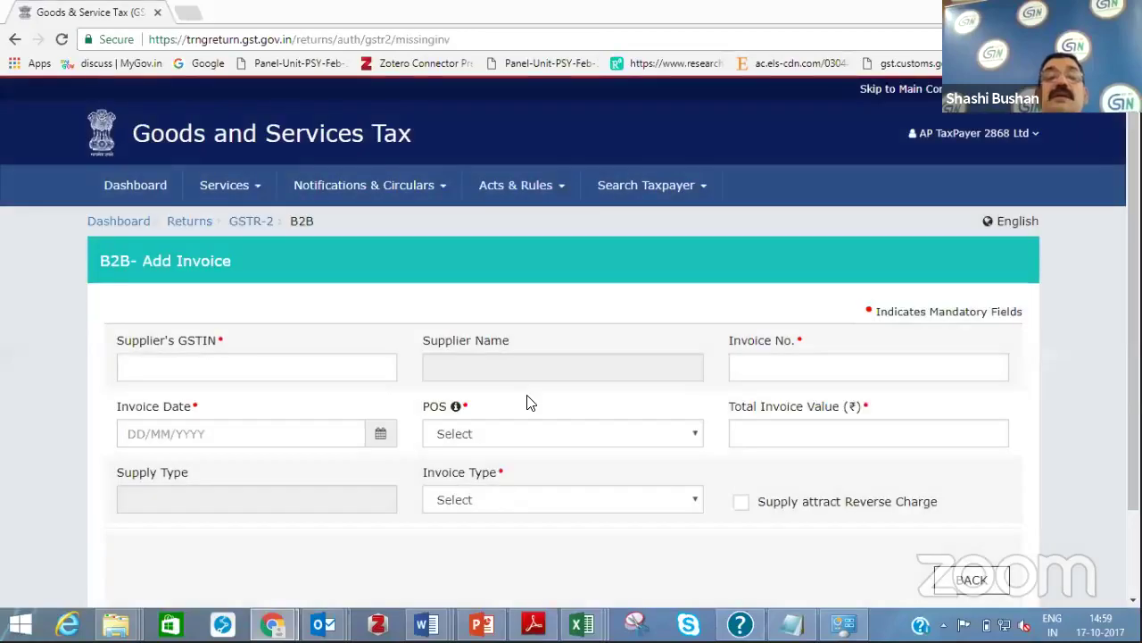
Enter the supplier's GSTIN, fixing typos, so the supplier details fill in
click(280, 369)
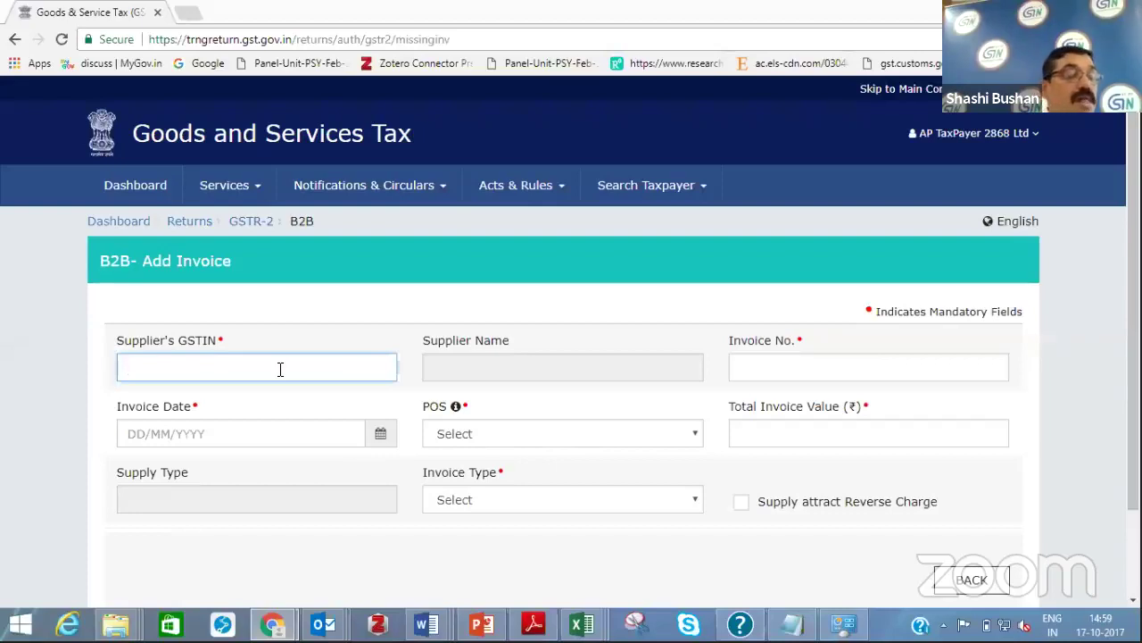
text(#7)
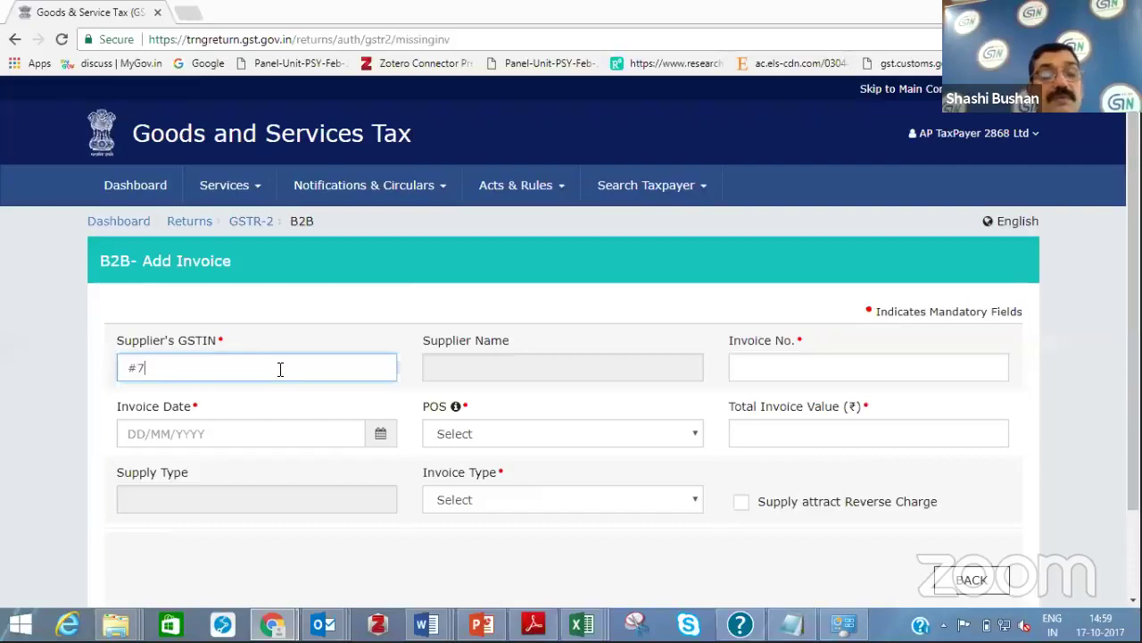
text(AA)
key(BackSpace)
key(BackSpace)
key(BackSpace)
key(BackSpace)
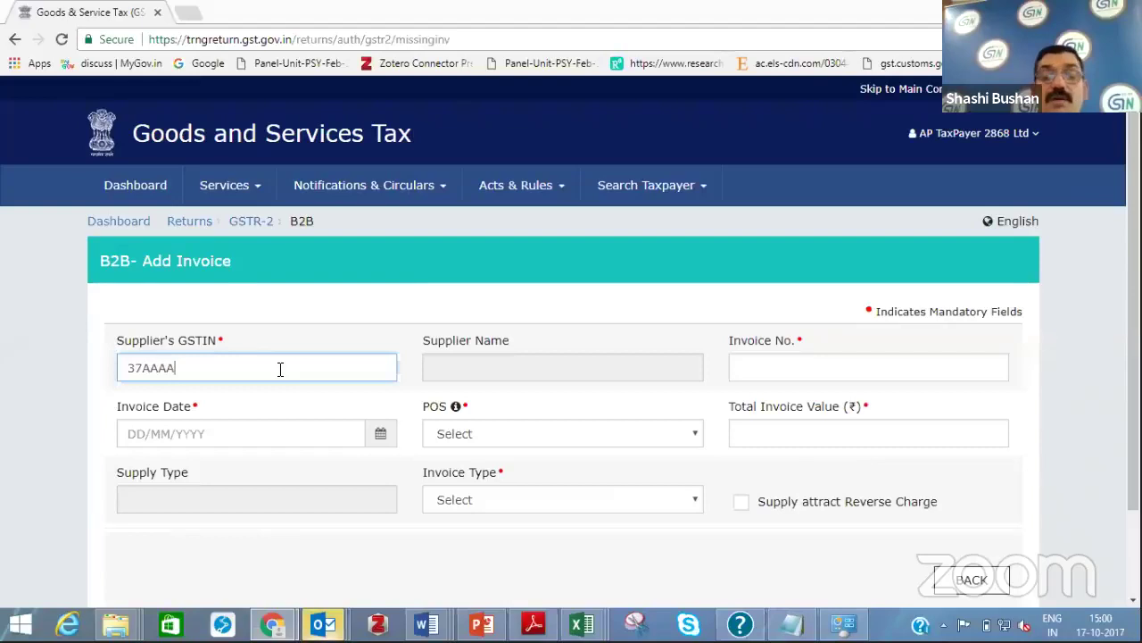
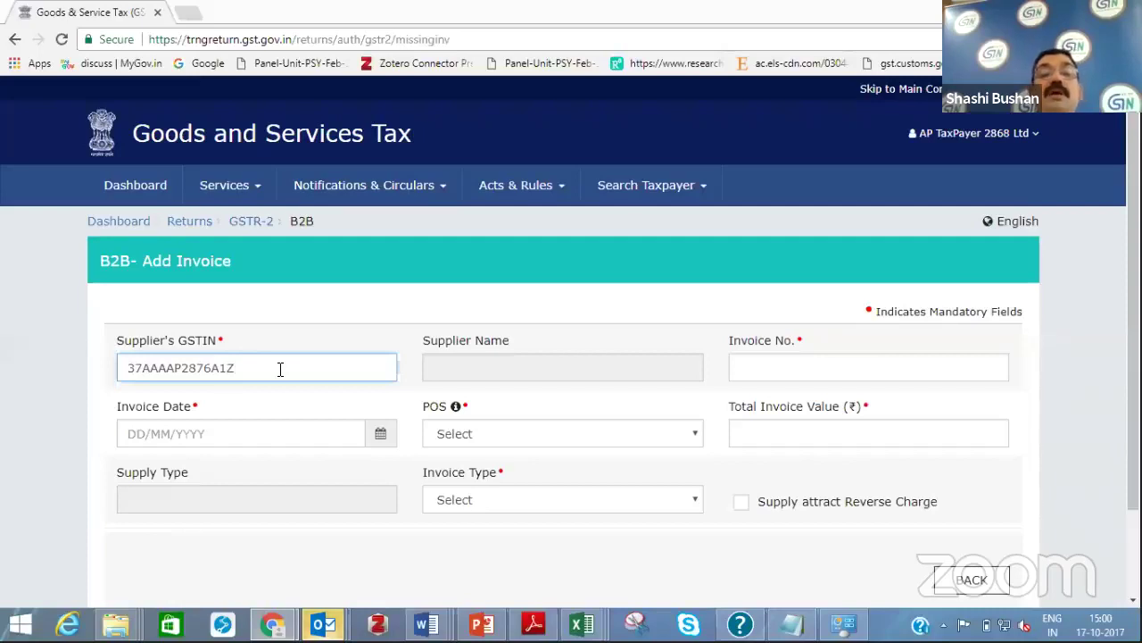
click(473, 369)
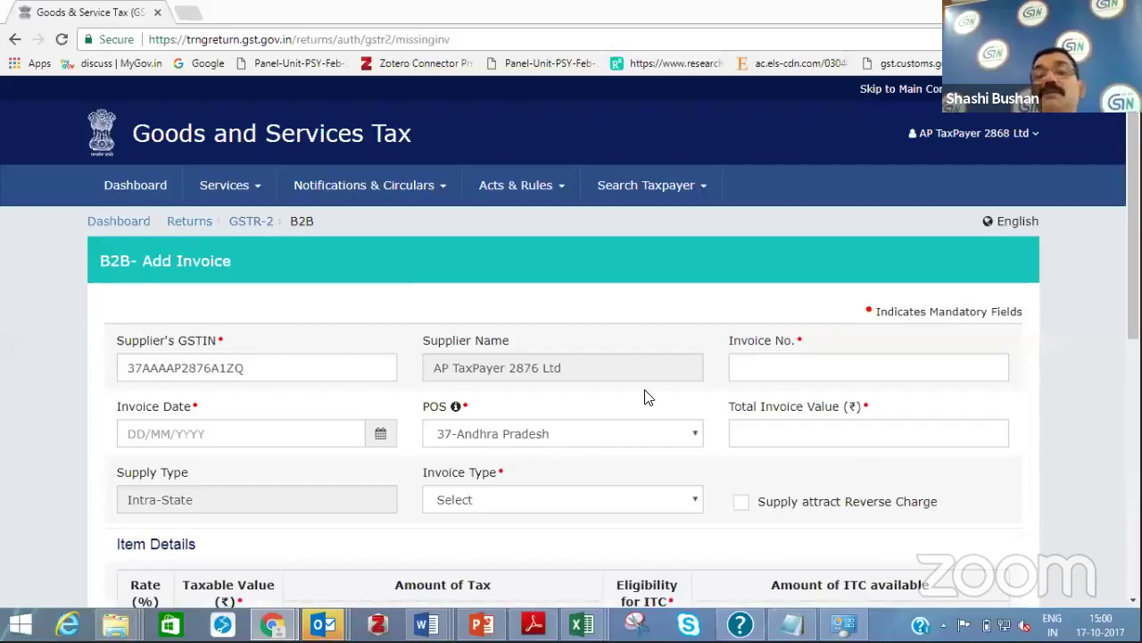
Enter invoice number 12, invoice date 18/07/2017 and total invoice value ₹50,00,000.00
click(756, 374)
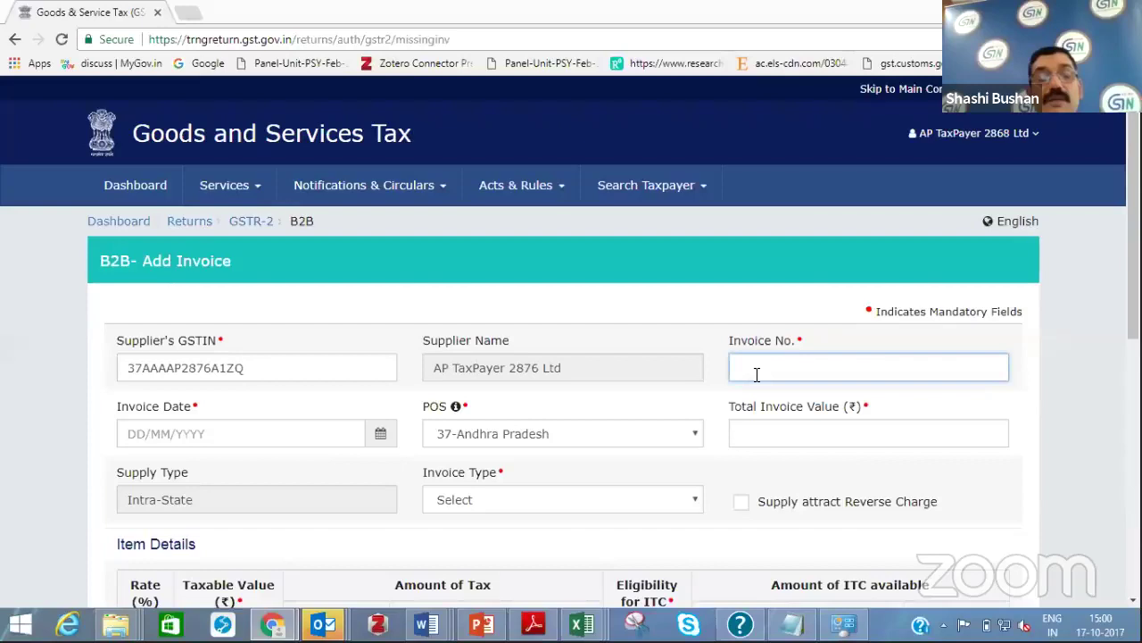
text(12)
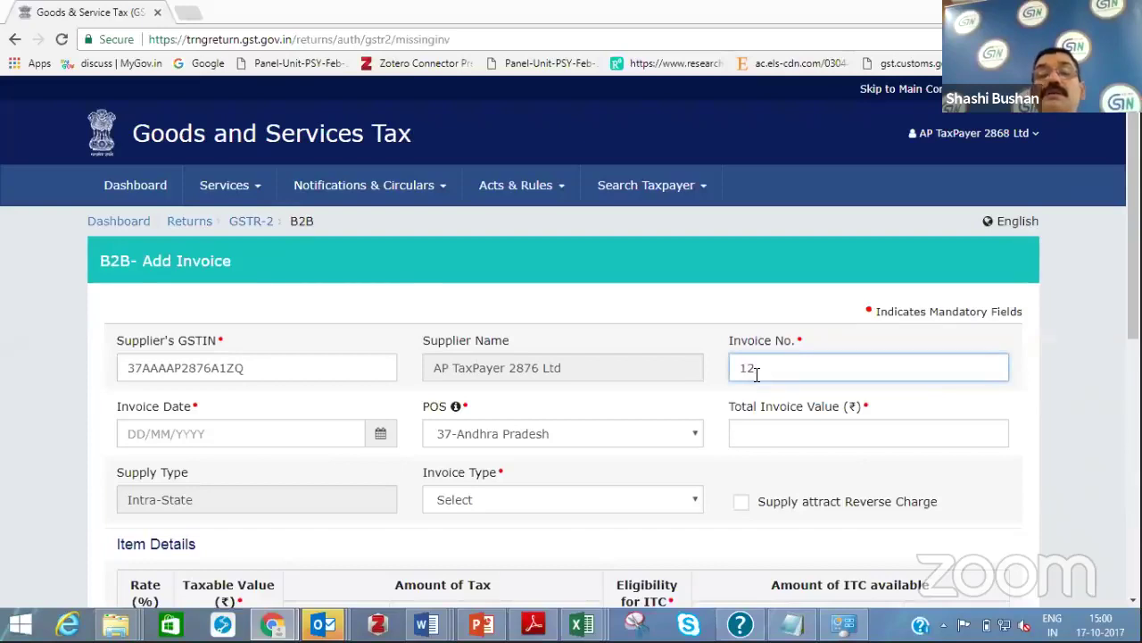
click(331, 436)
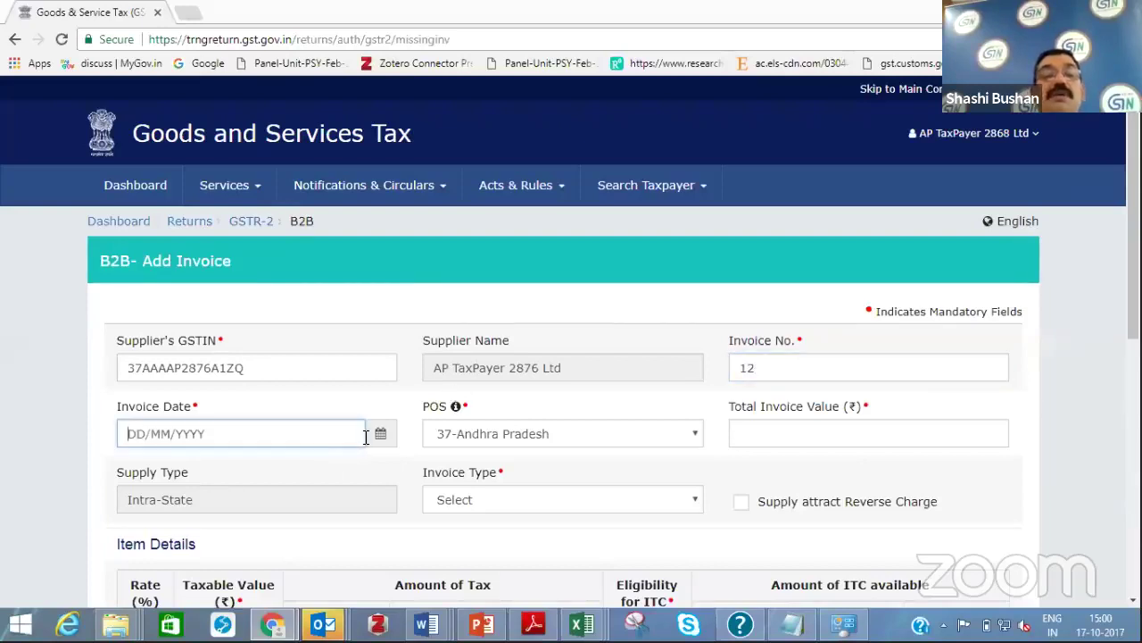
click(378, 435)
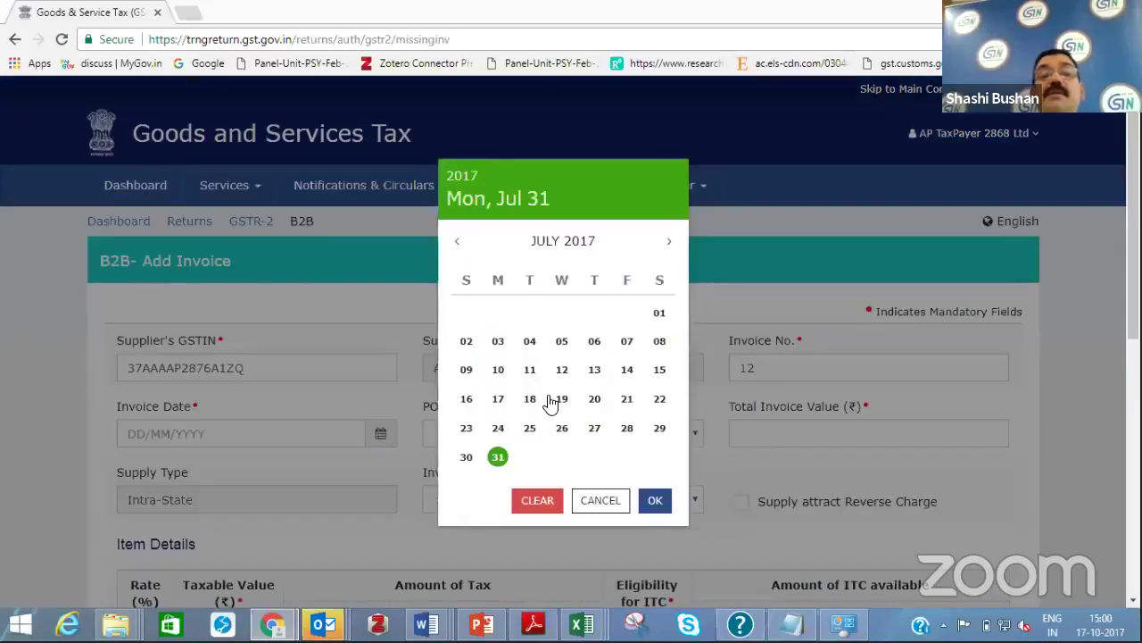
click(530, 399)
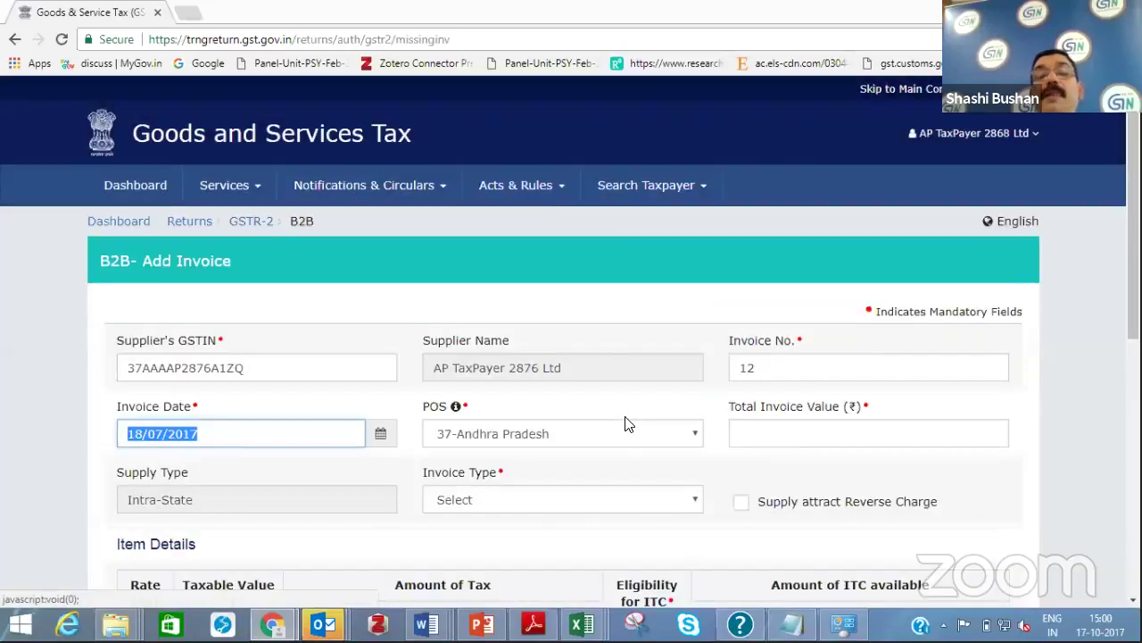
click(773, 432)
text(5000000)
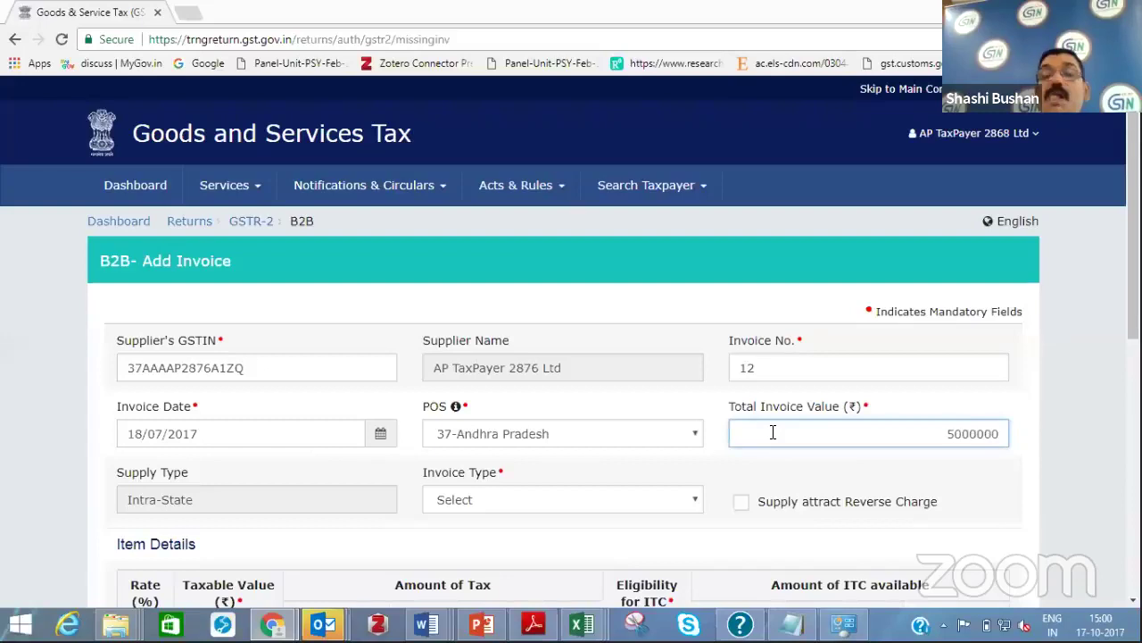
click(728, 483)
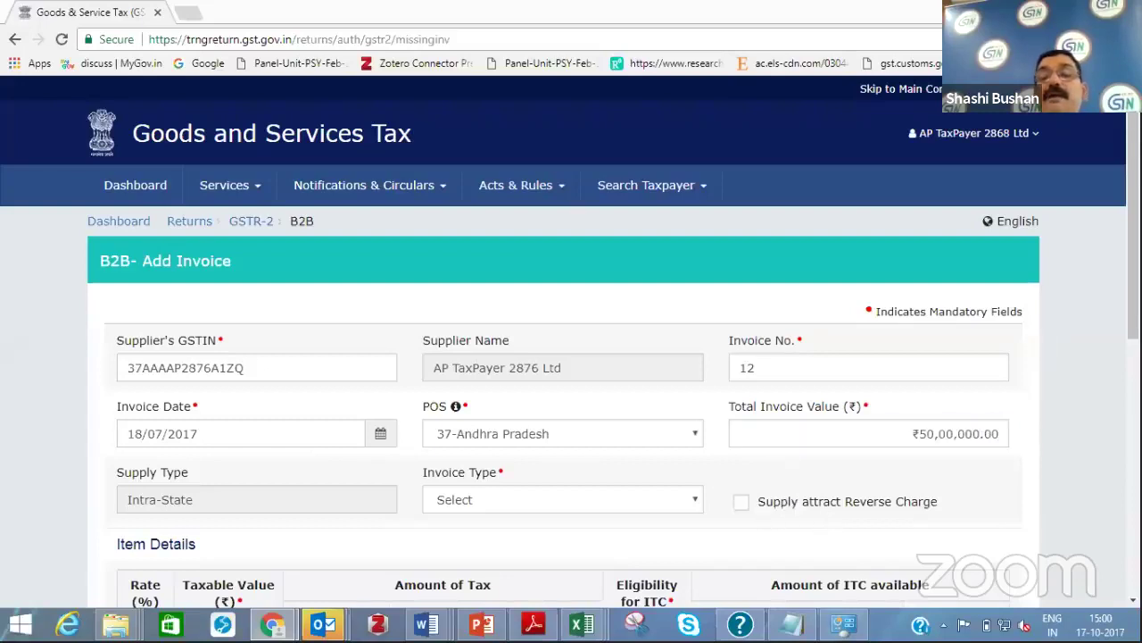
scroll(529, 438, down, 4)
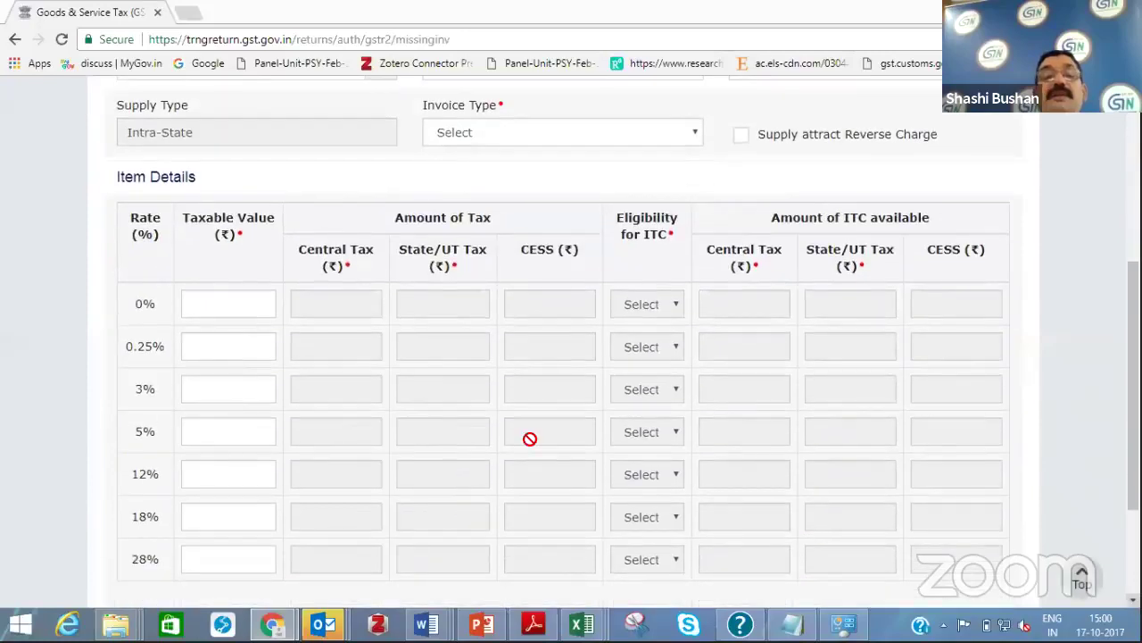
Give the 12% row ₹1,00,000 taxable value, Inputs ITC eligibility and ₹6,000 central ITC
click(227, 479)
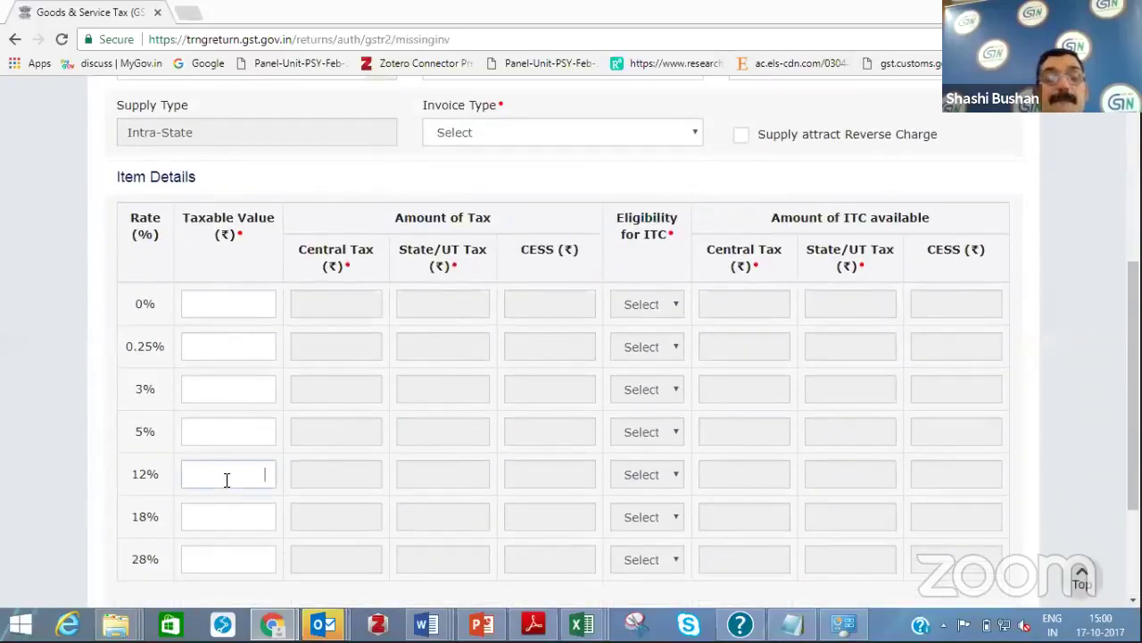
text(100000)
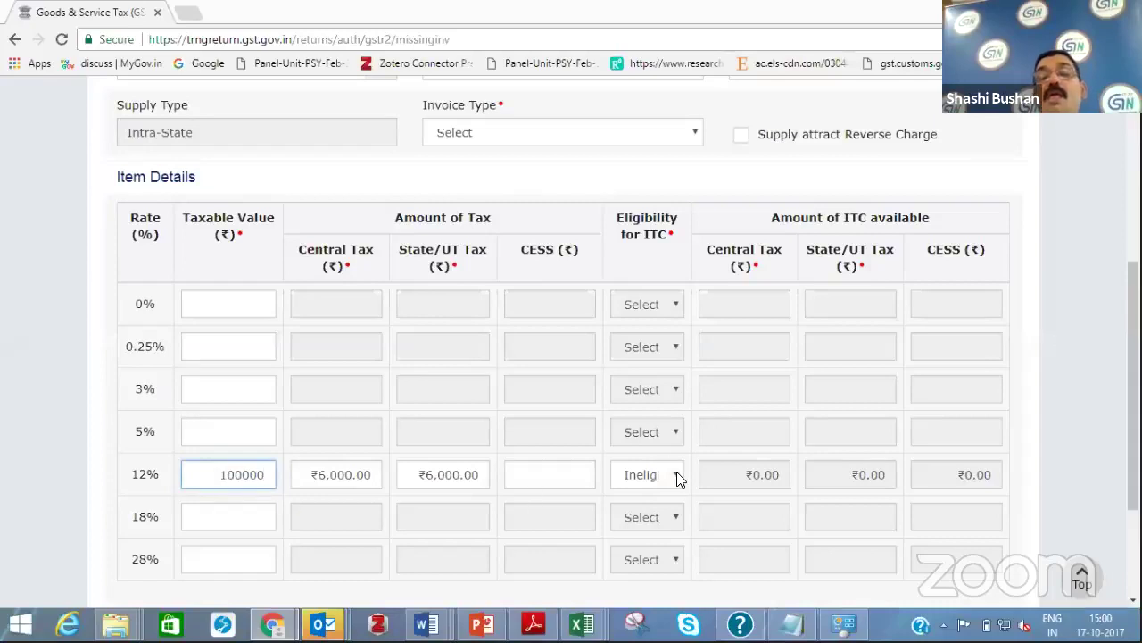
click(678, 479)
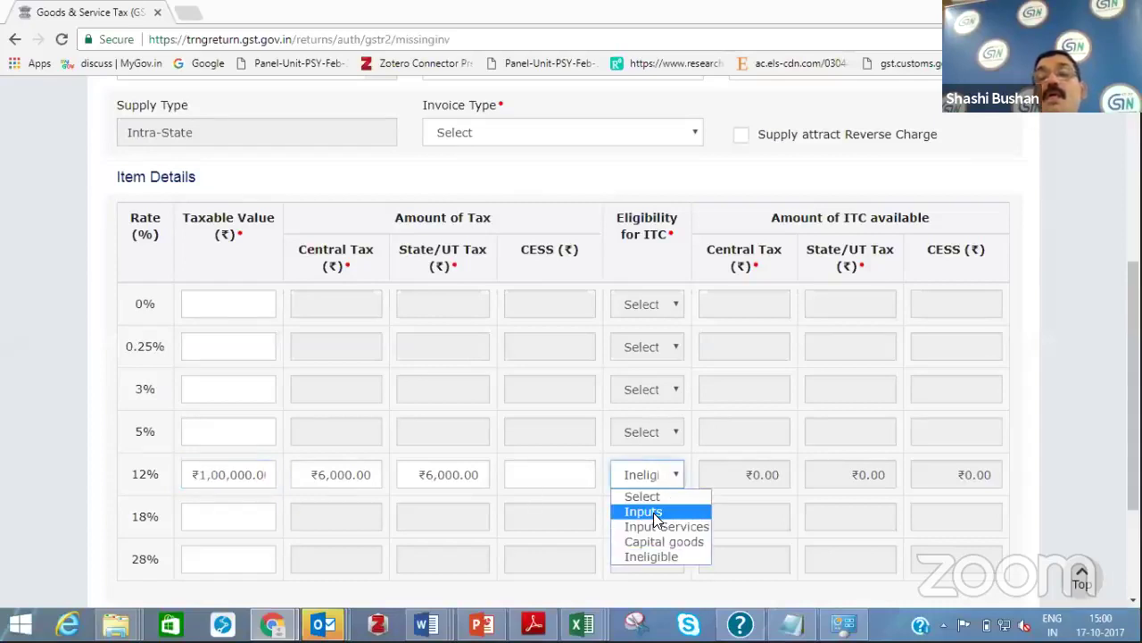
click(654, 512)
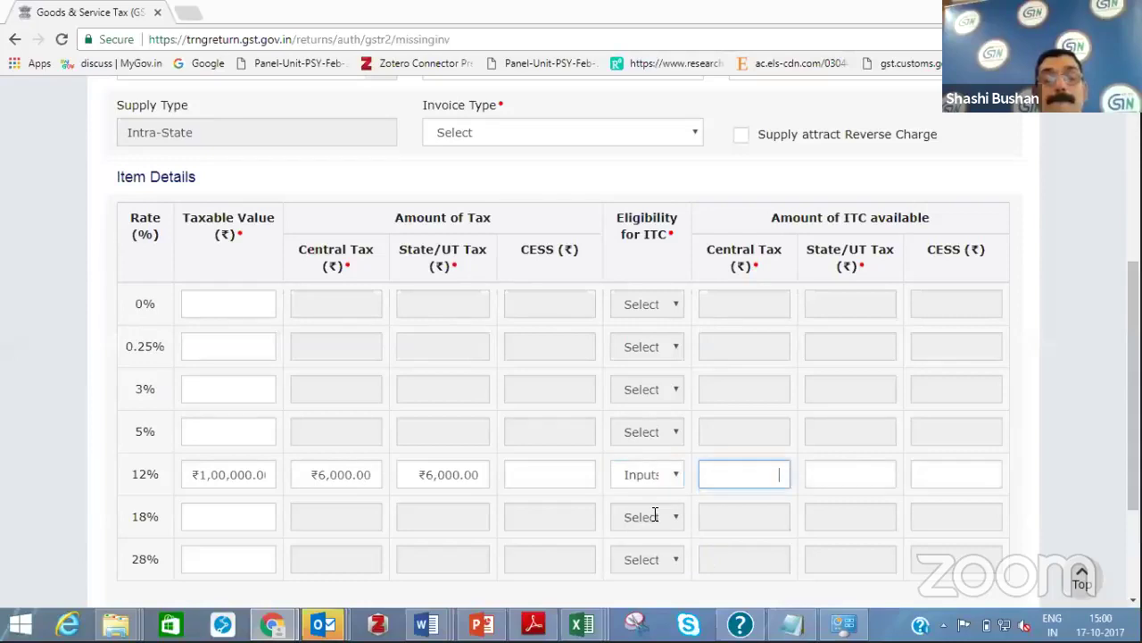
text(6)
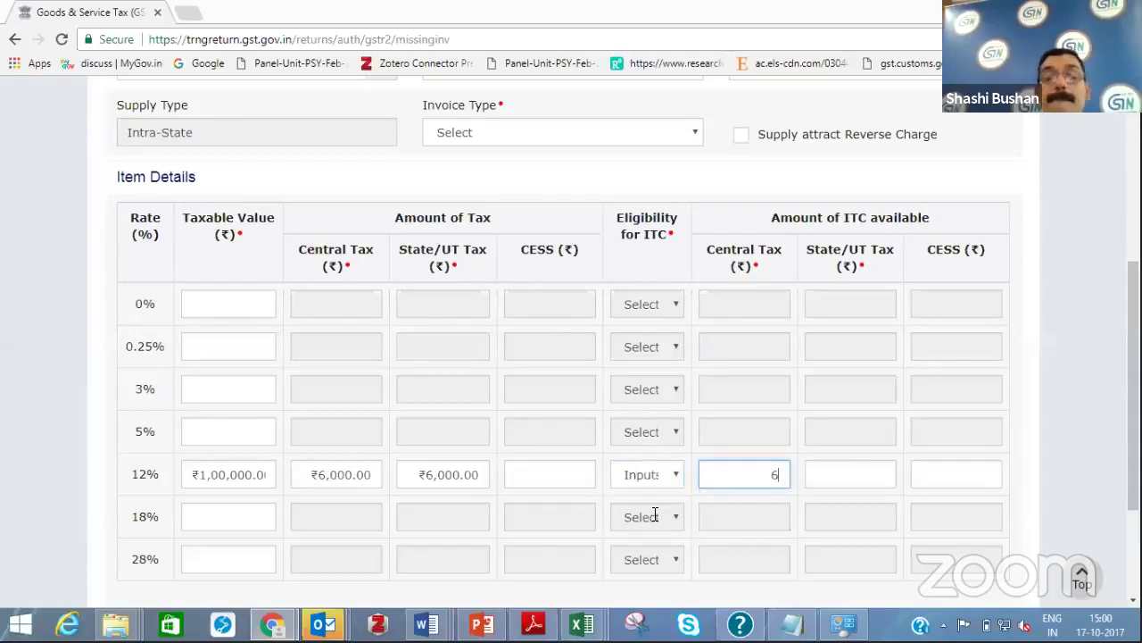
text(000)
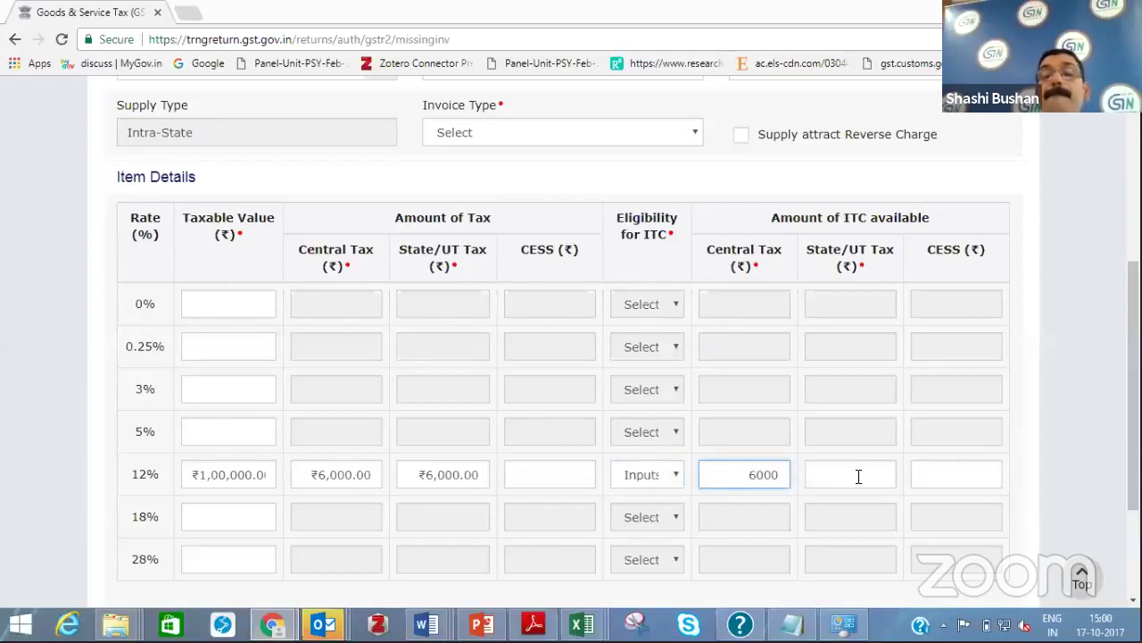
Set the 12% row's state ITC to ₹6,000.00, correcting the mistyped 60000
click(855, 477)
text(60000)
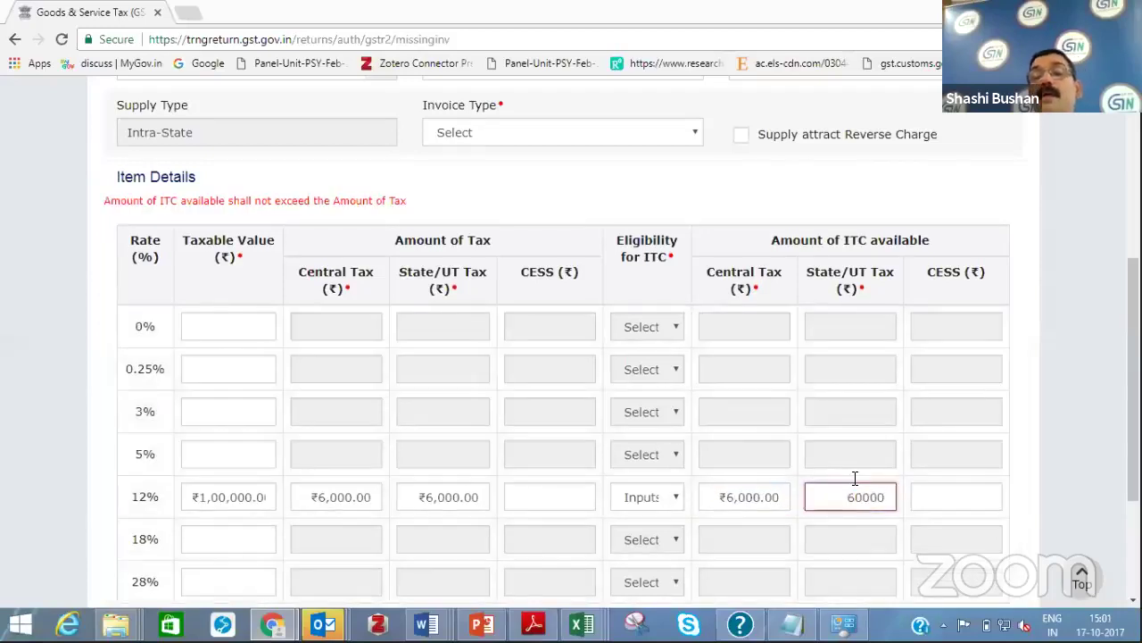
key(Tab)
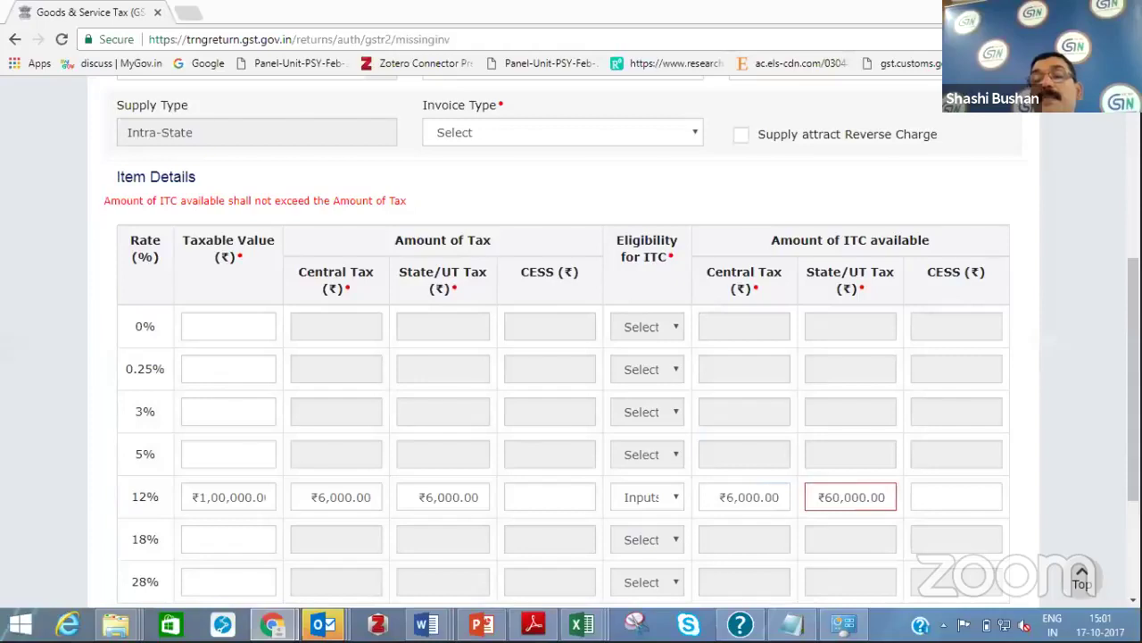
scroll(914, 438, down, 3)
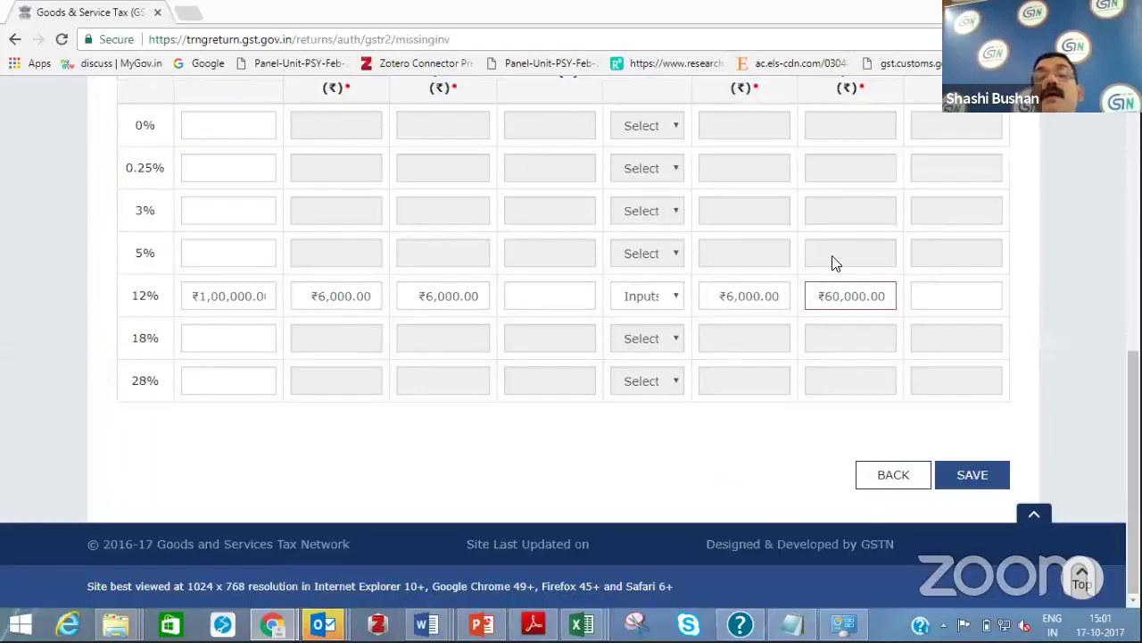
click(844, 308)
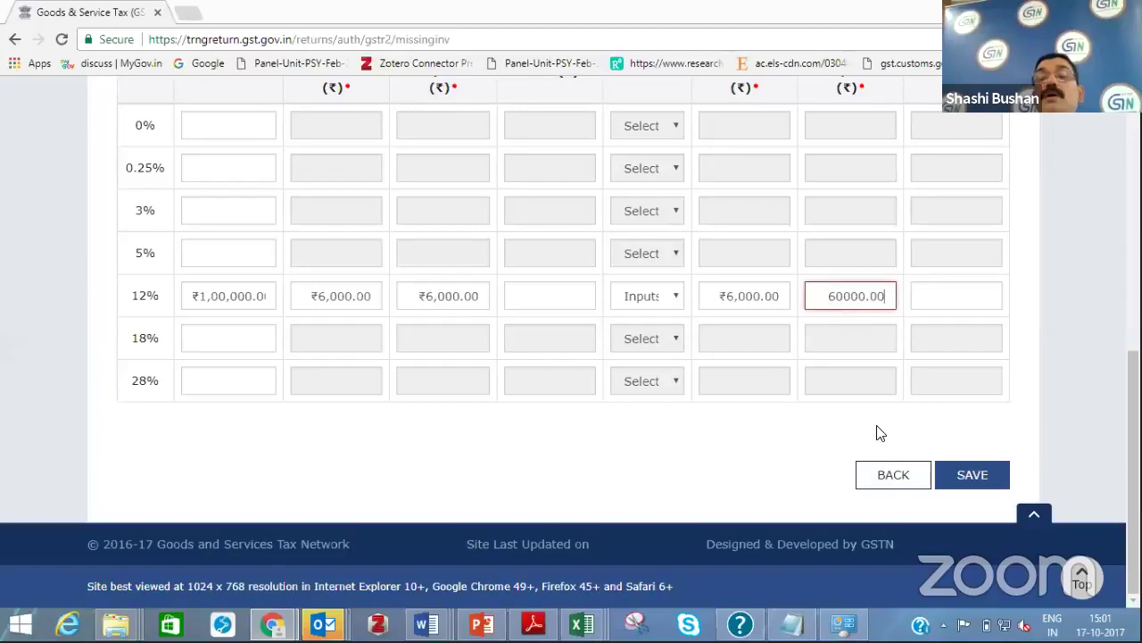
key(BackSpace)
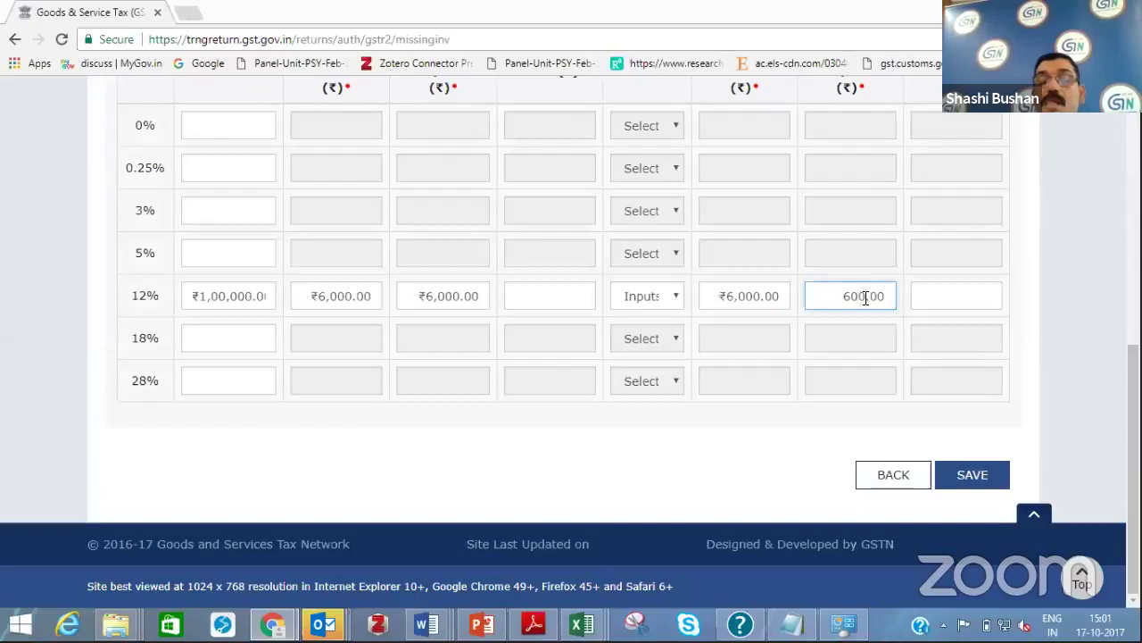
click(961, 467)
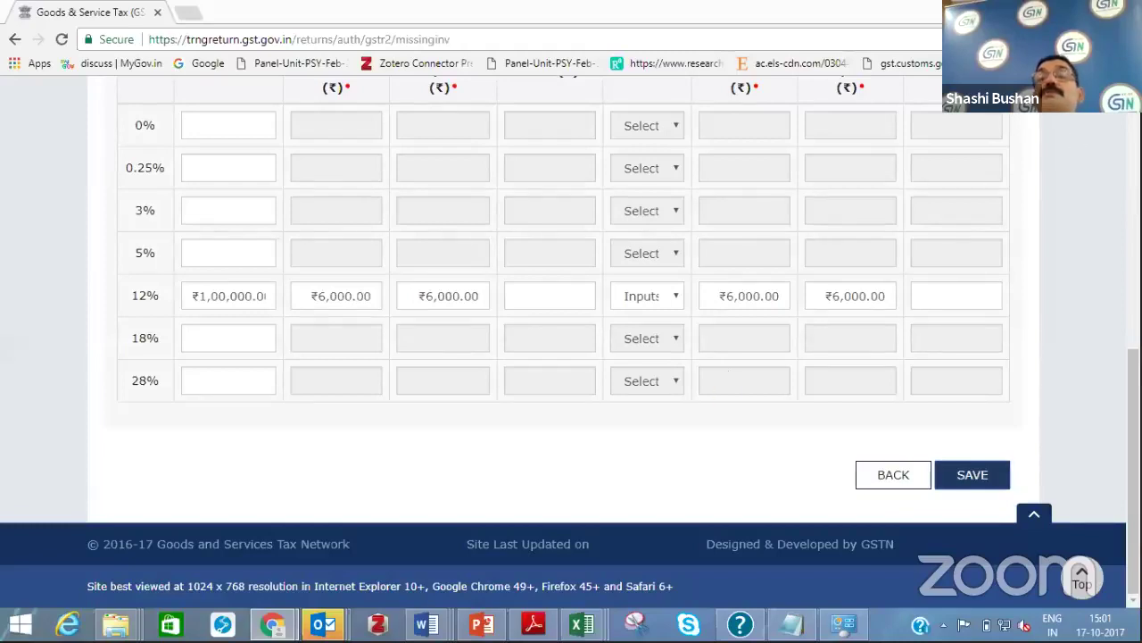
scroll(572, 335, up, 5)
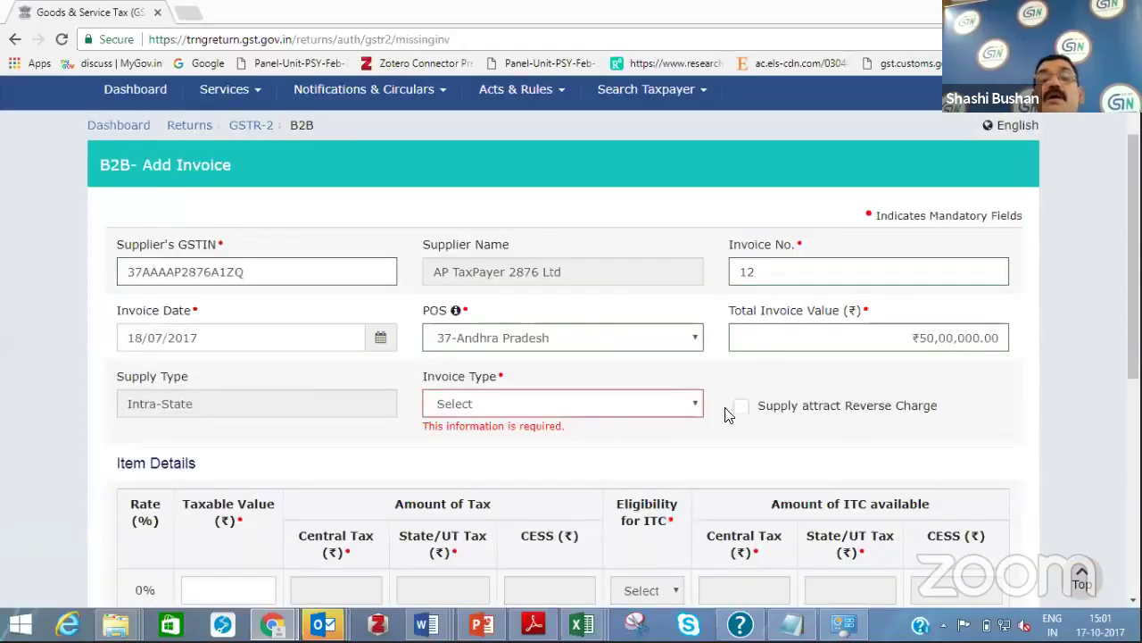
Set the invoice type to Regular B2B Invoices and attempt to save the invoice
click(696, 404)
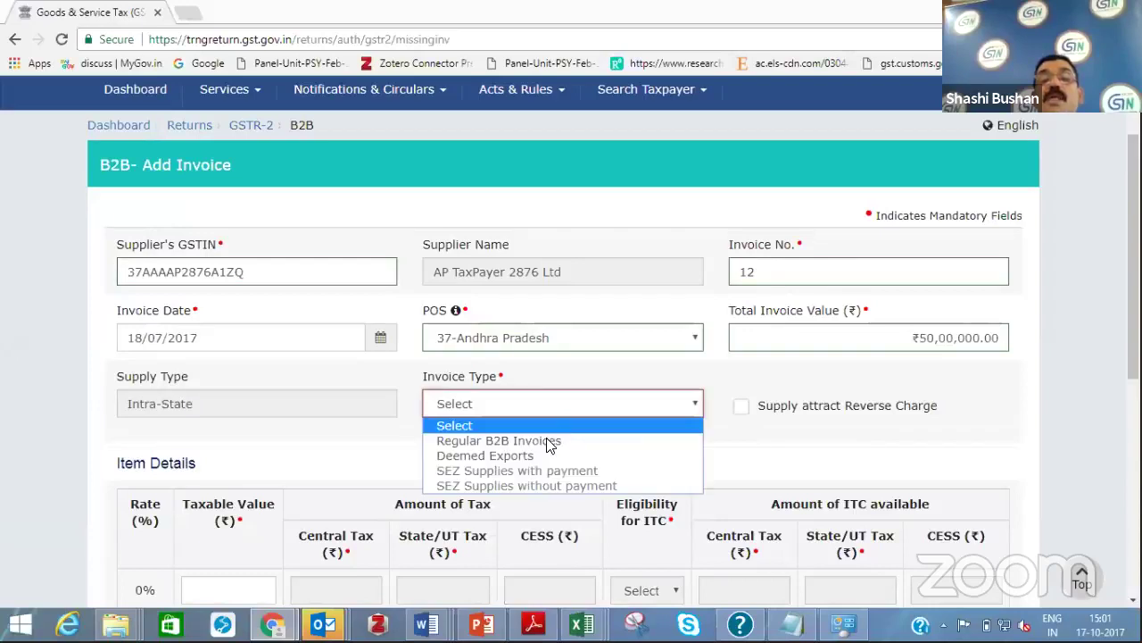
click(546, 439)
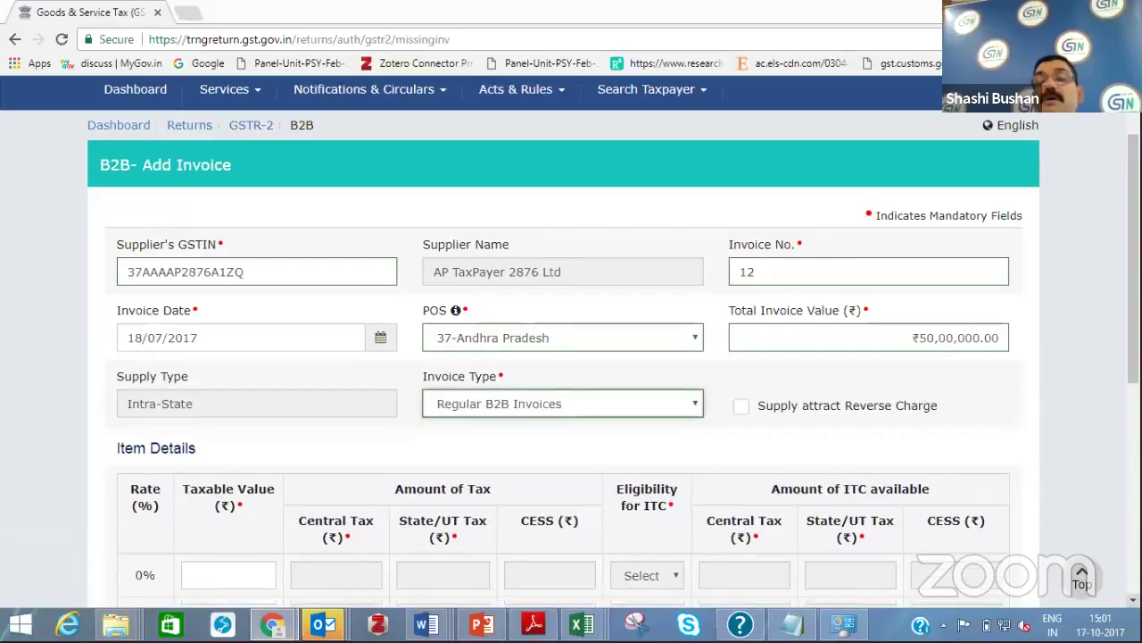
scroll(996, 547, down, 3)
scroll(996, 547, down, 3)
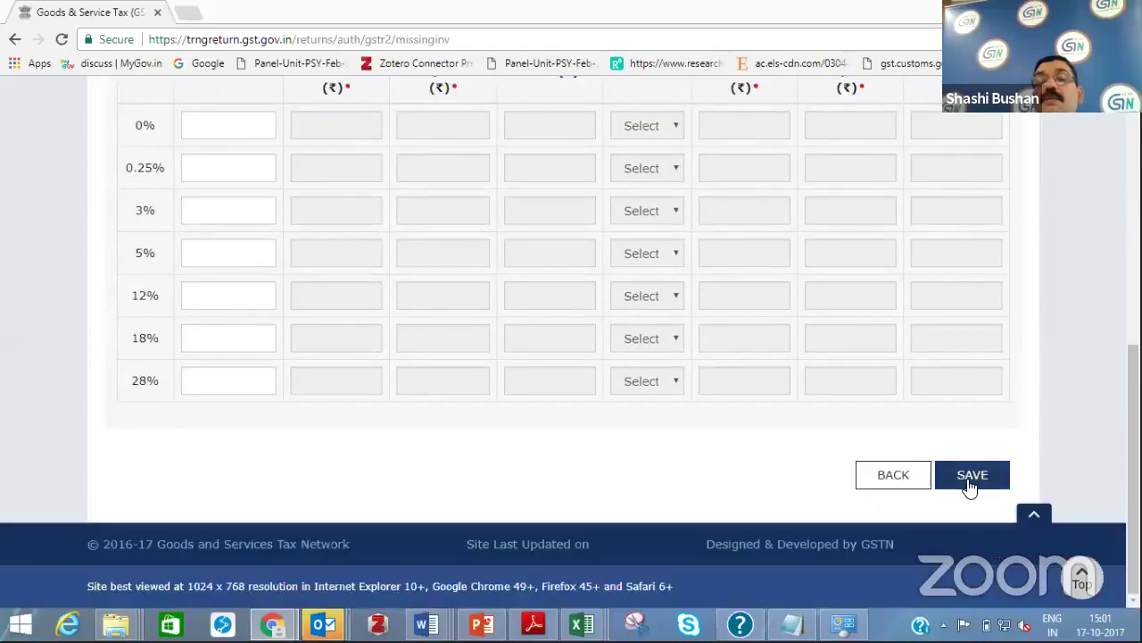
click(971, 482)
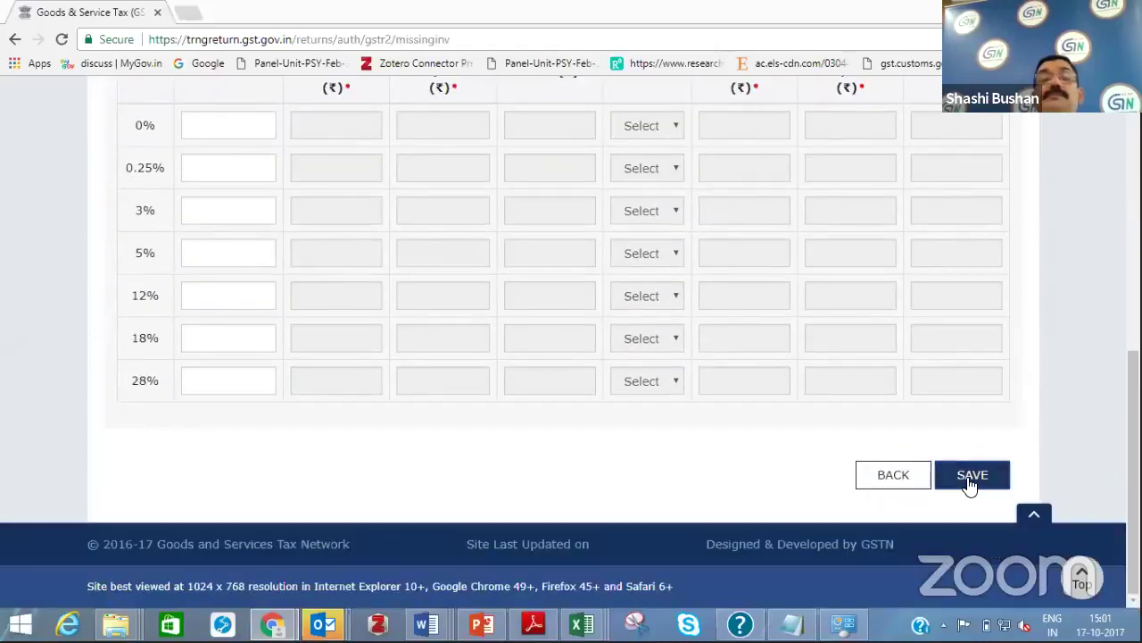
click(971, 482)
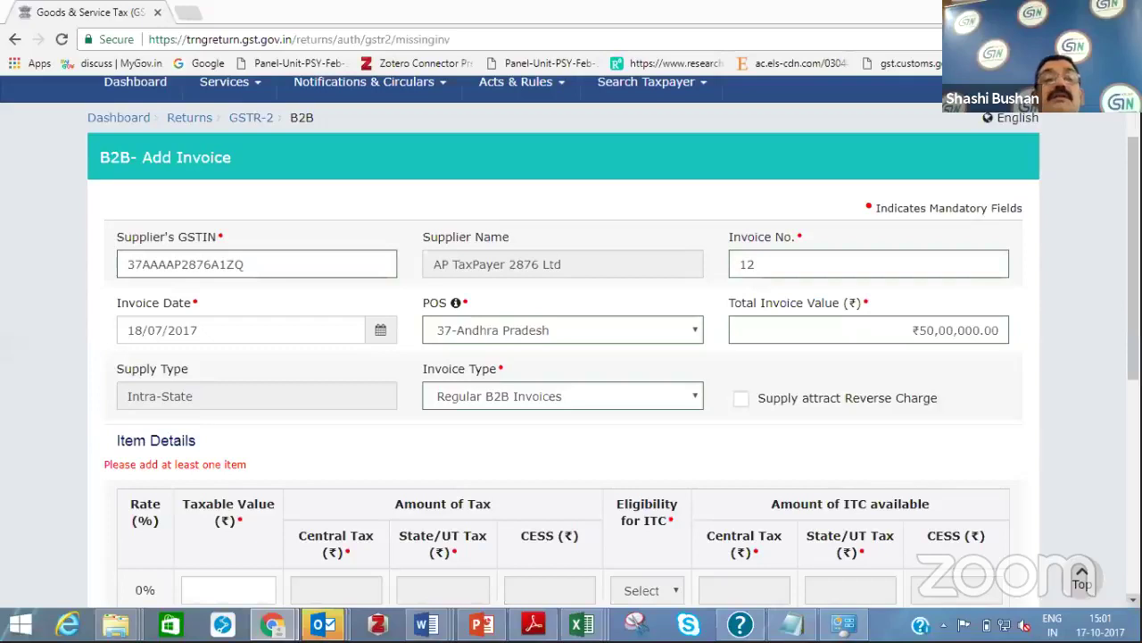
scroll(245, 364, down, 5)
Re-enter ₹1,00,000 taxable at 12%, Inputs eligibility, ₹6,000 central and state ITC, and save
click(245, 360)
text(1)
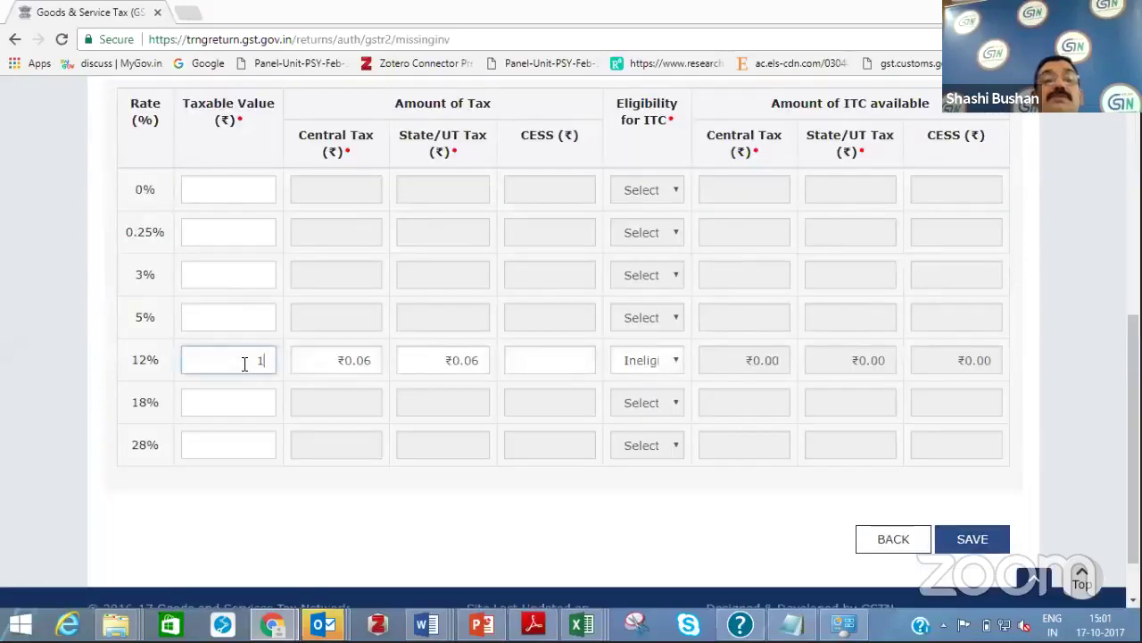
text(00000)
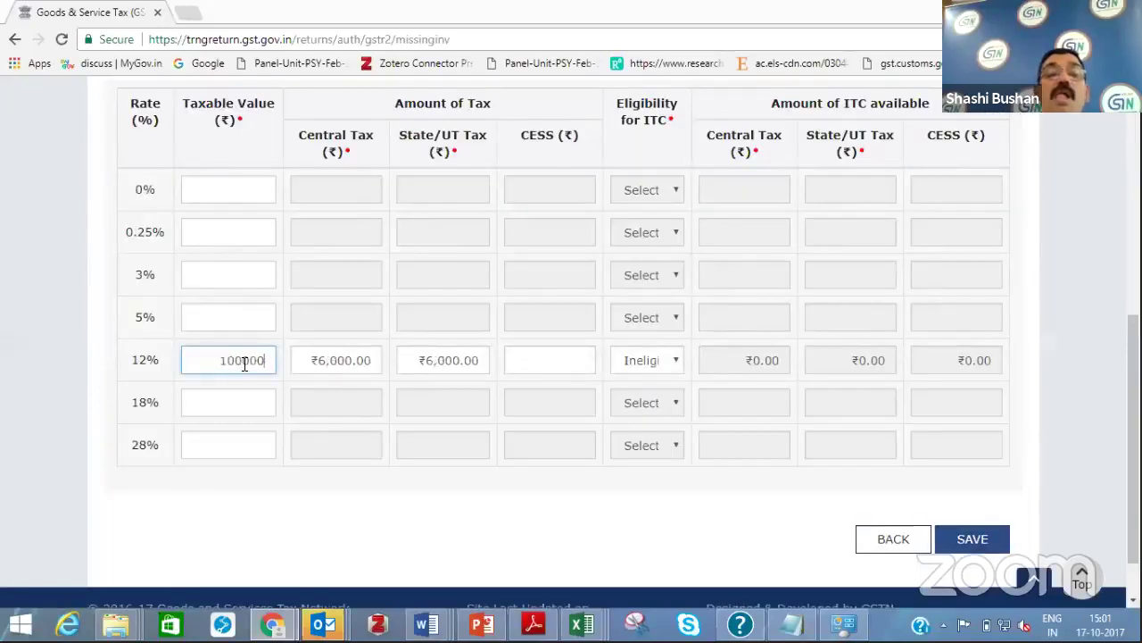
click(737, 365)
double_click(755, 363)
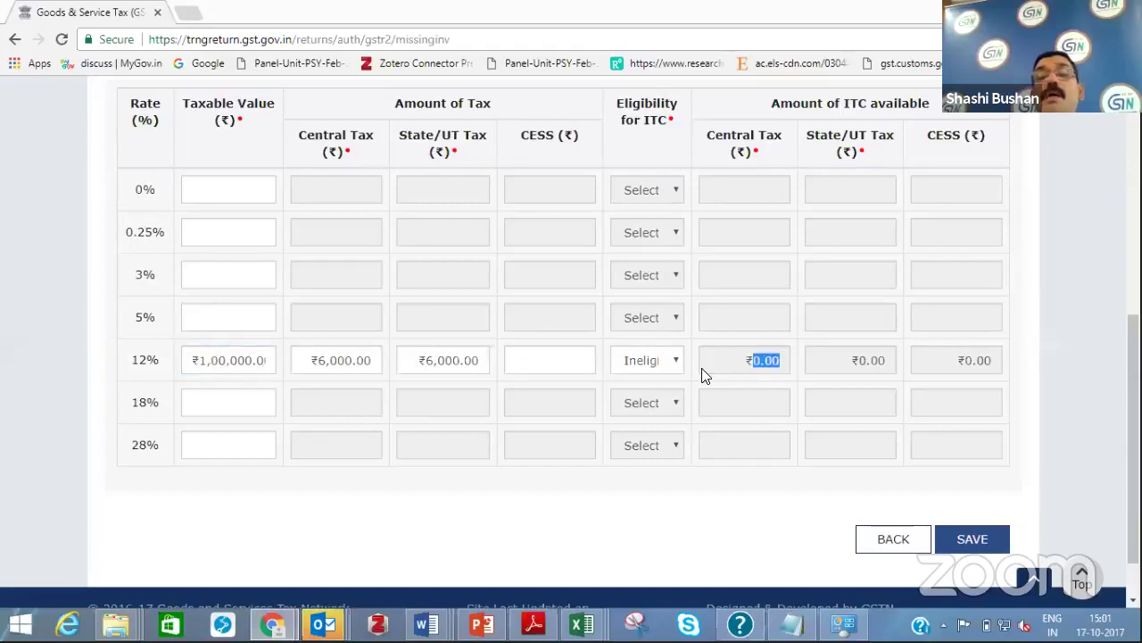
click(665, 362)
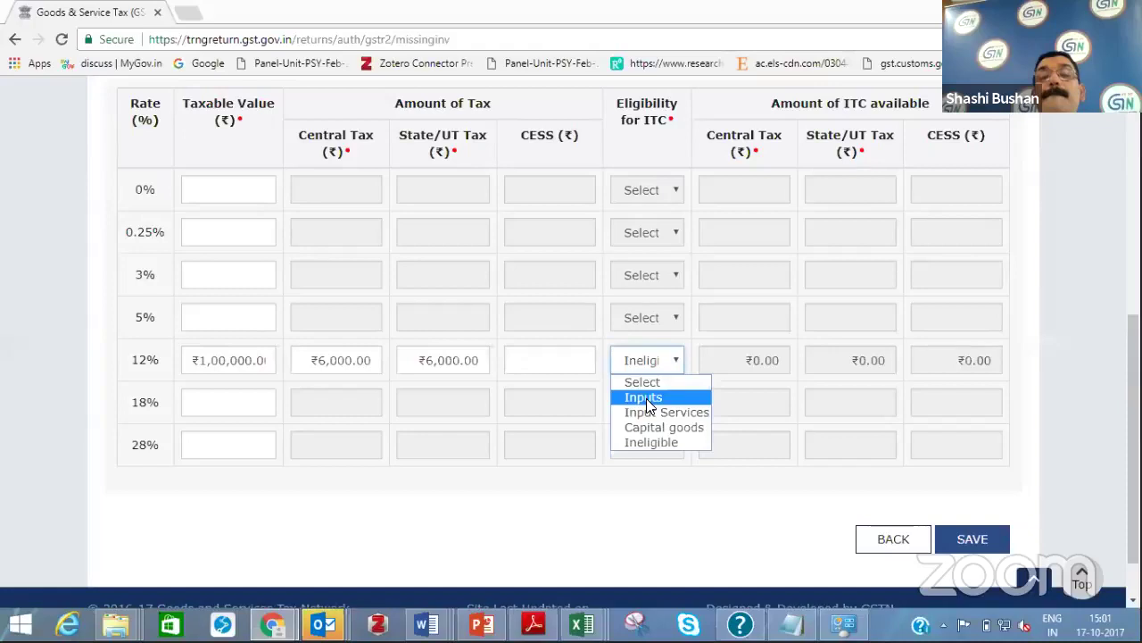
click(648, 398)
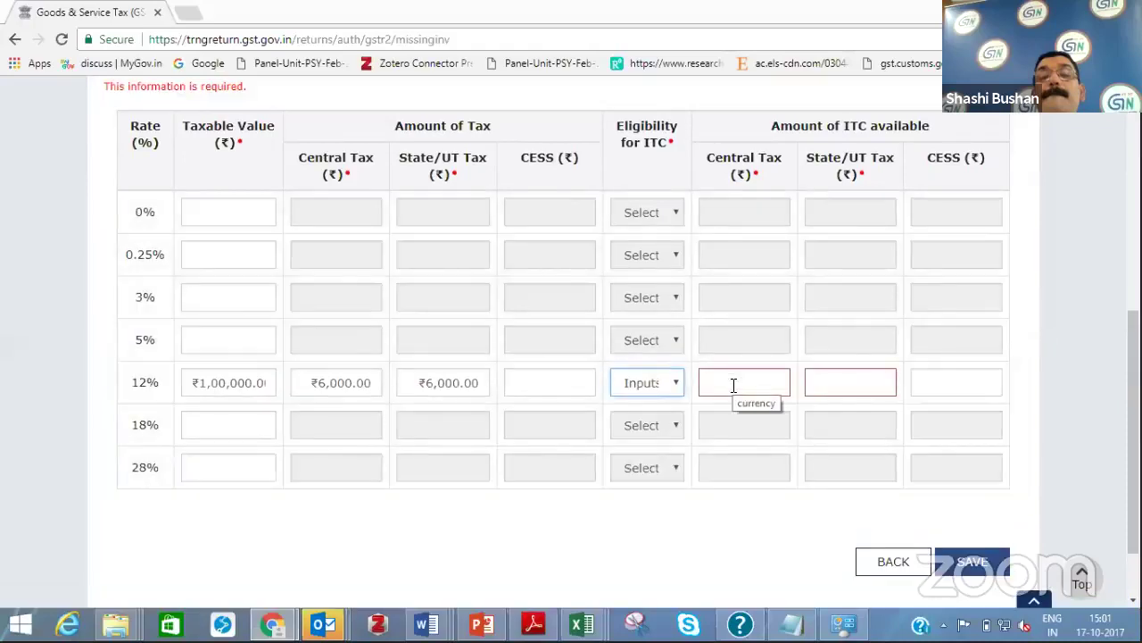
click(734, 385)
text(600)
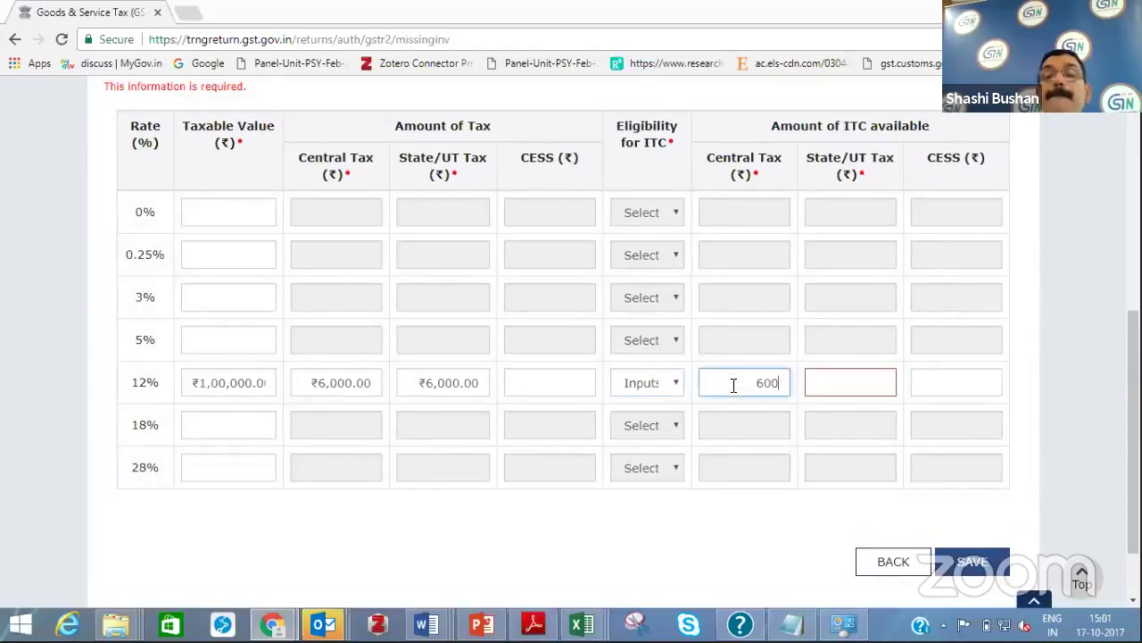
text(0)
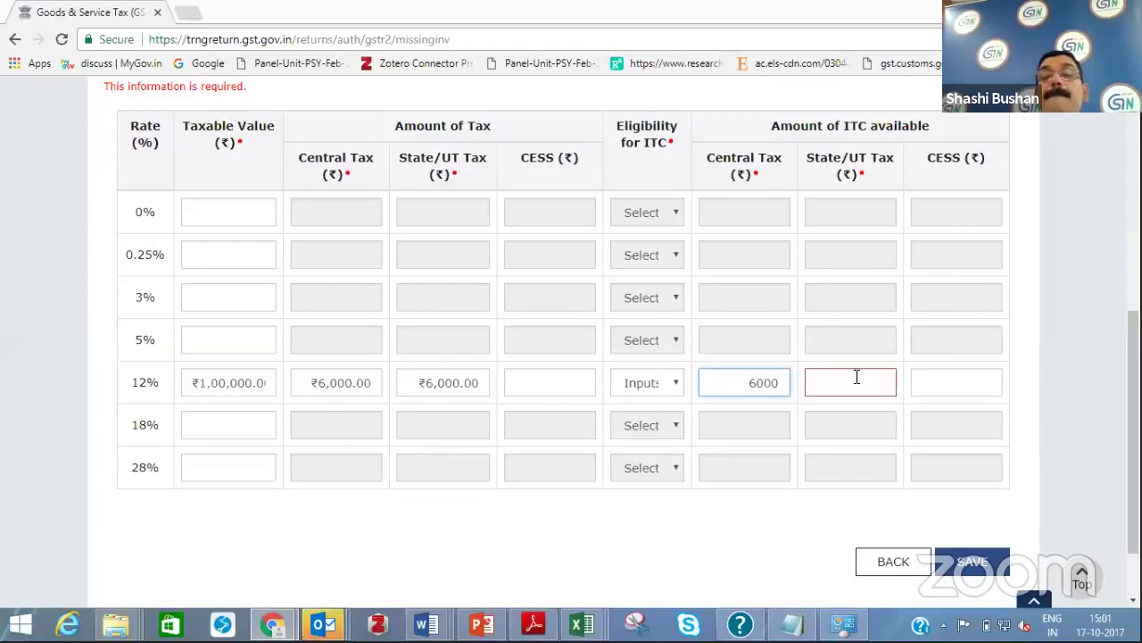
click(857, 377)
text(6000)
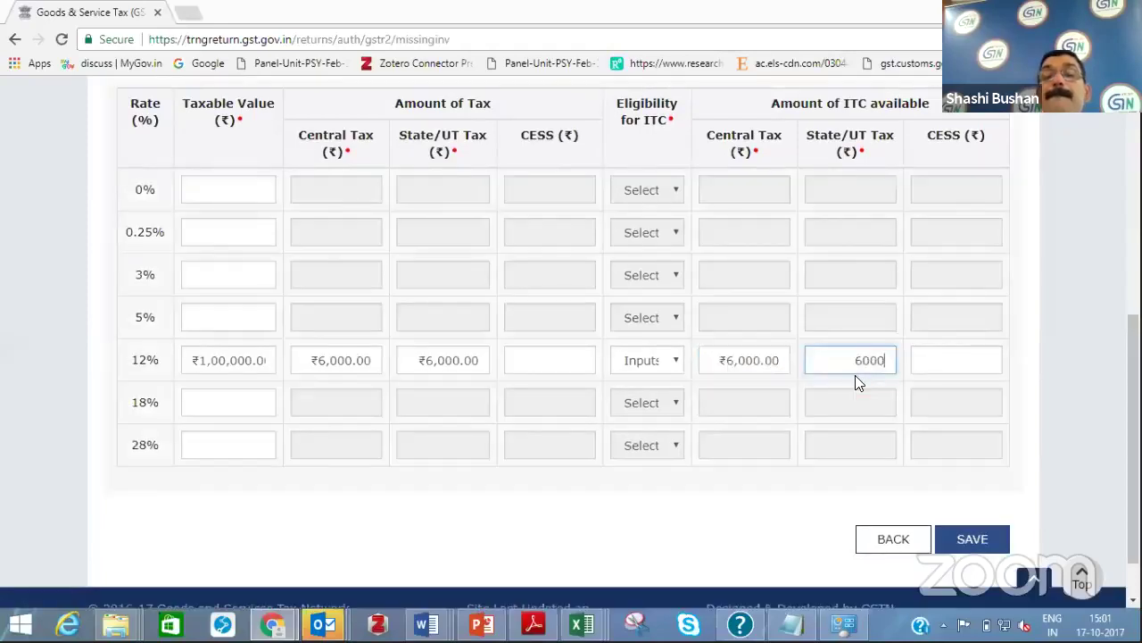
click(971, 536)
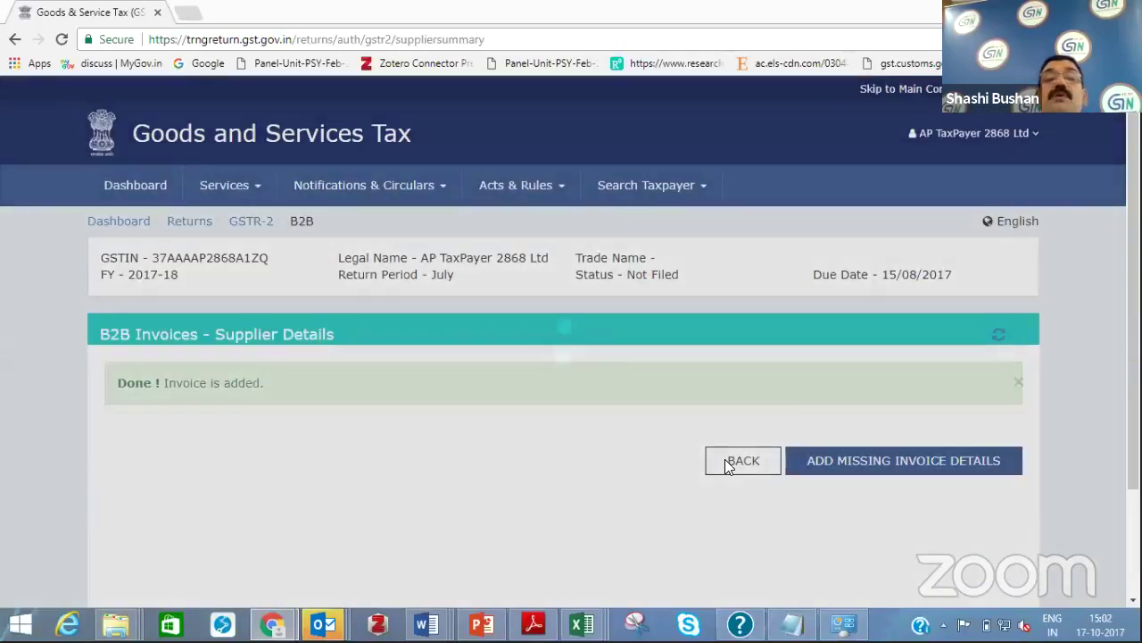
Return from the saved invoice to the GSTR-2 overview tiles
click(728, 463)
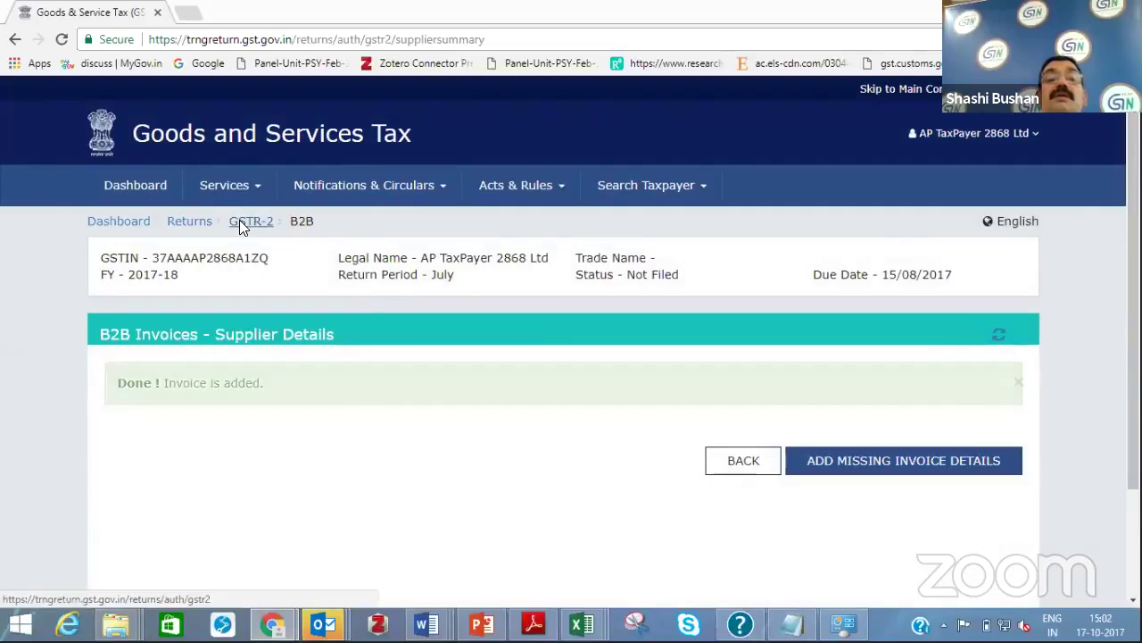
click(250, 221)
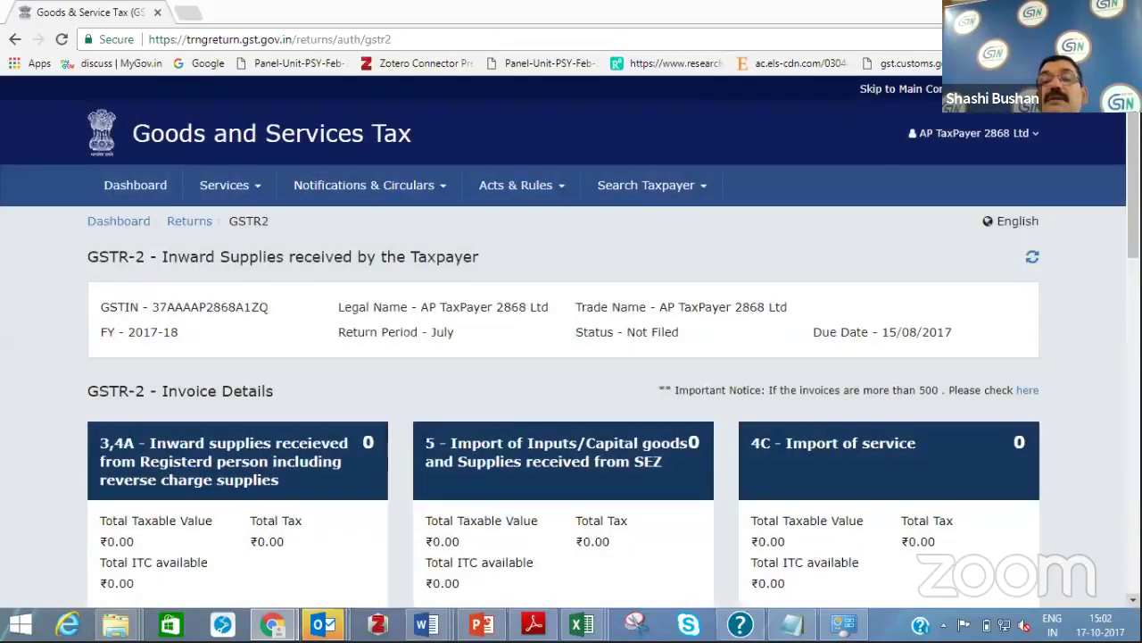
scroll(765, 377, down, 2)
scroll(610, 205, down, 2)
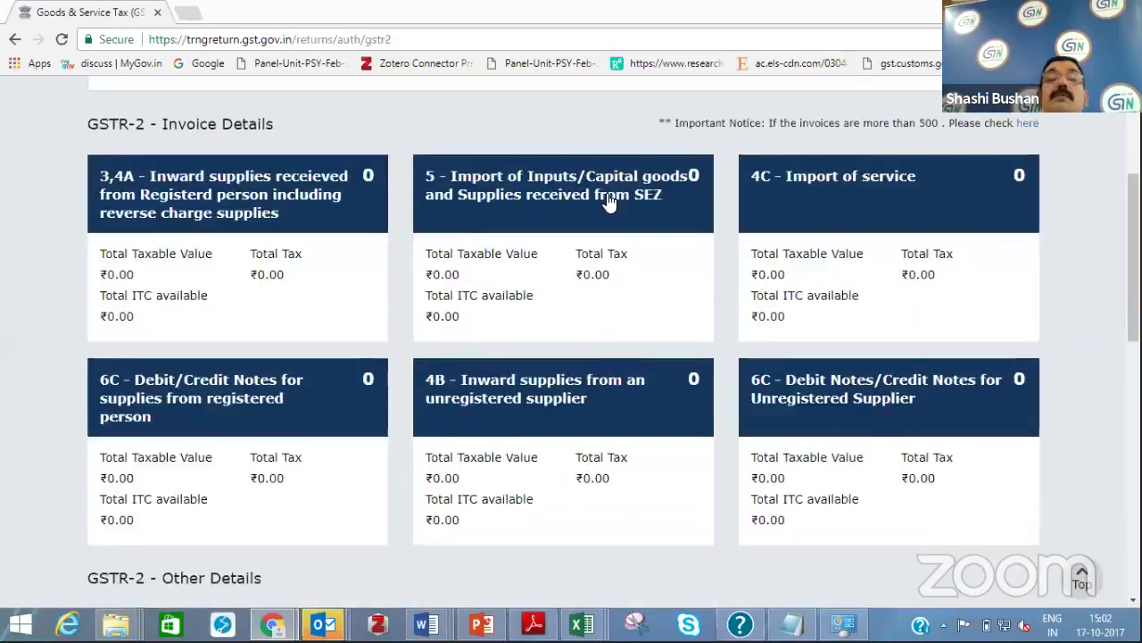
Look at a new Bill of Entry form under imports/SEZ supplies, then leave it unsaved
click(607, 192)
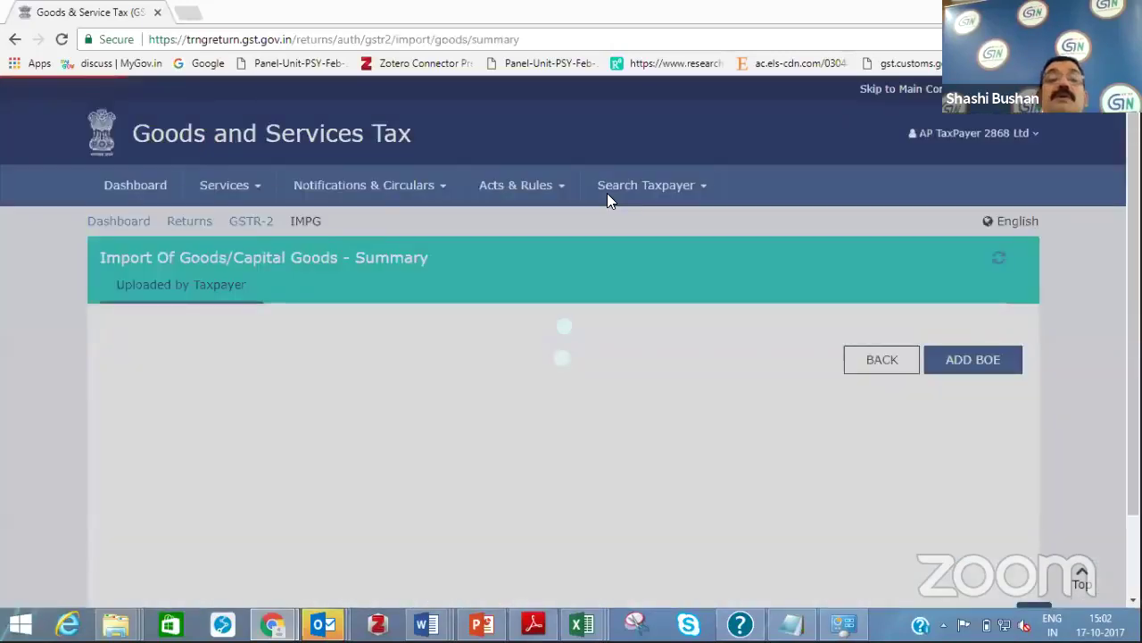
click(972, 419)
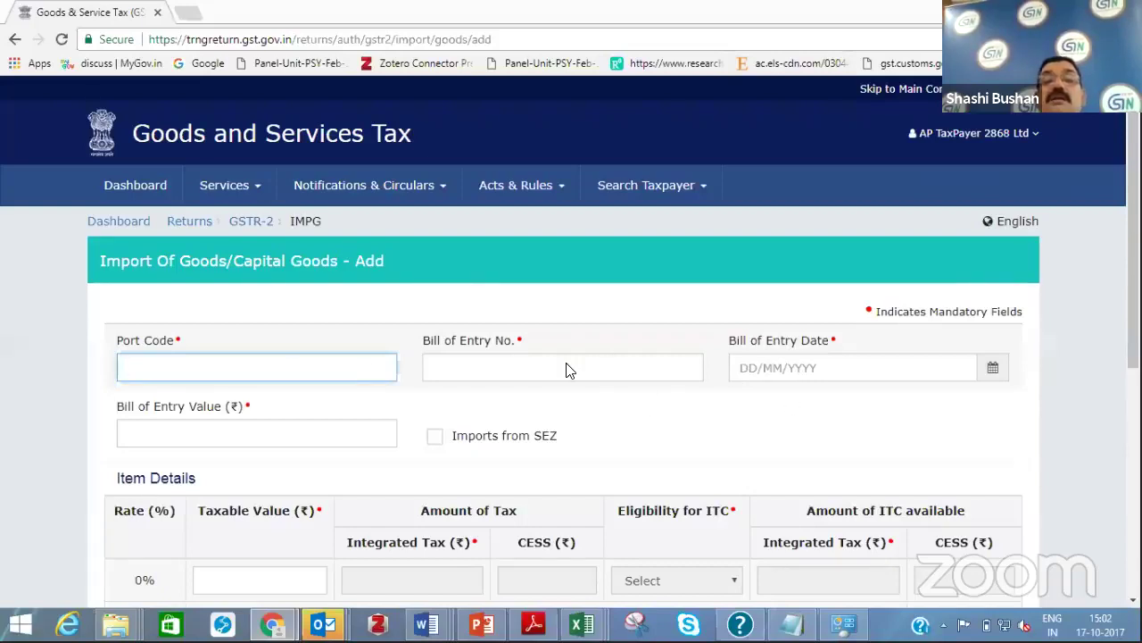
click(339, 430)
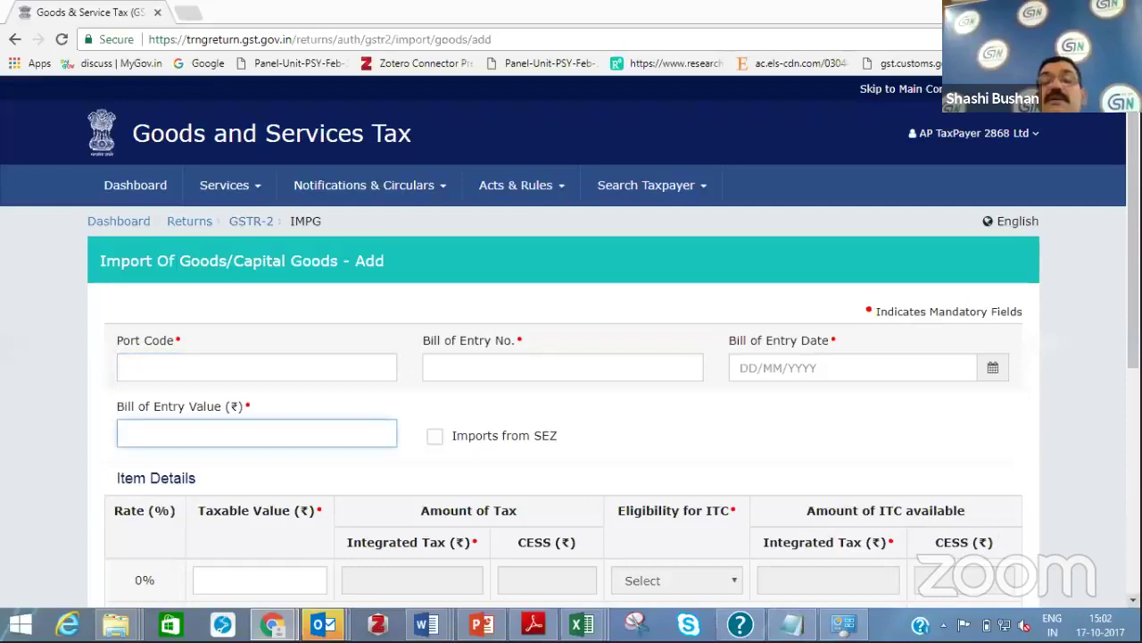
scroll(386, 433, down, 5)
click(914, 491)
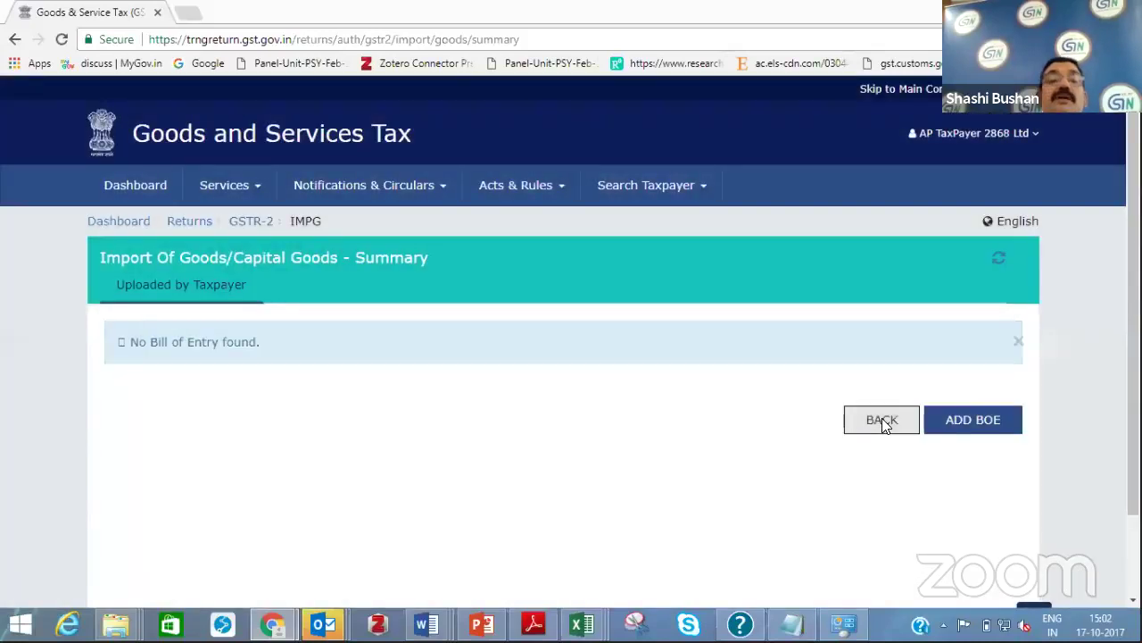
click(259, 221)
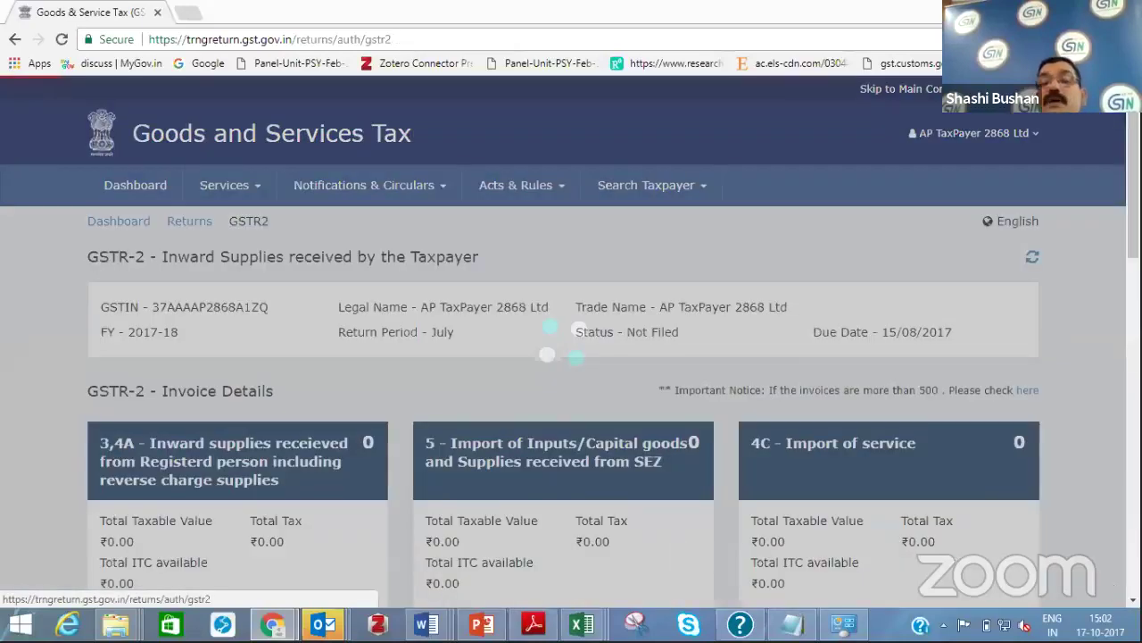
scroll(846, 209, down, 3)
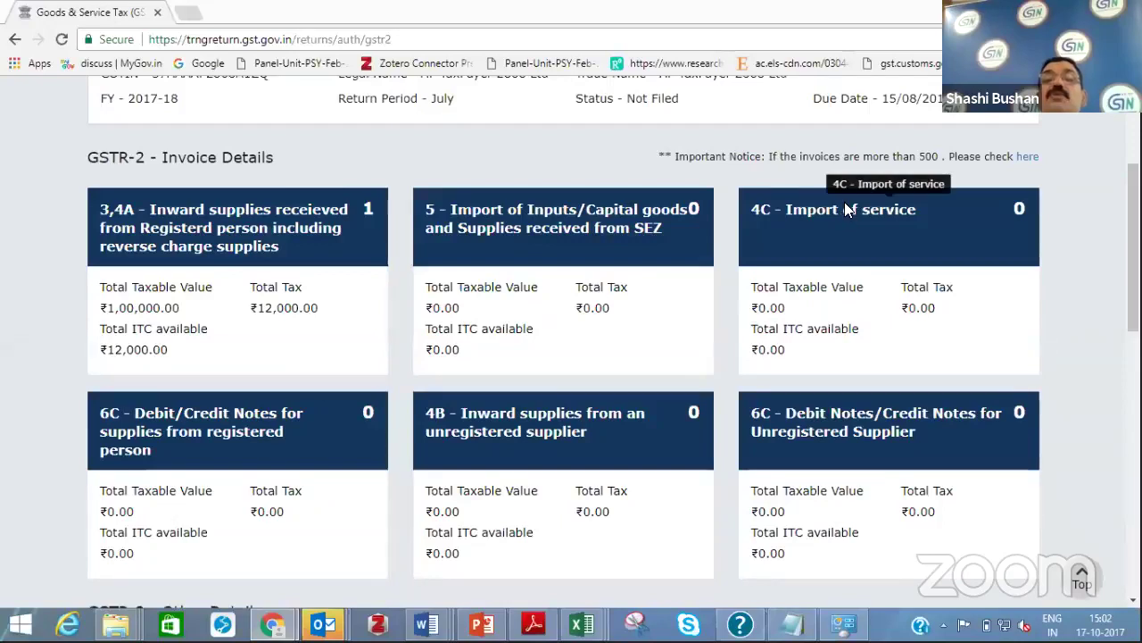
click(844, 201)
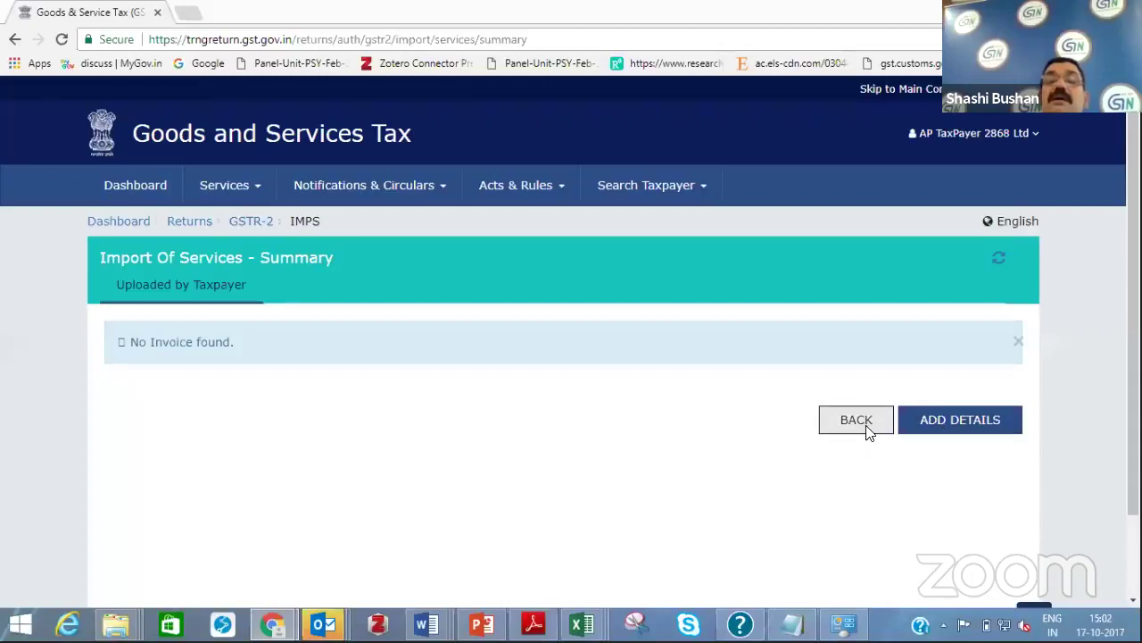
click(867, 431)
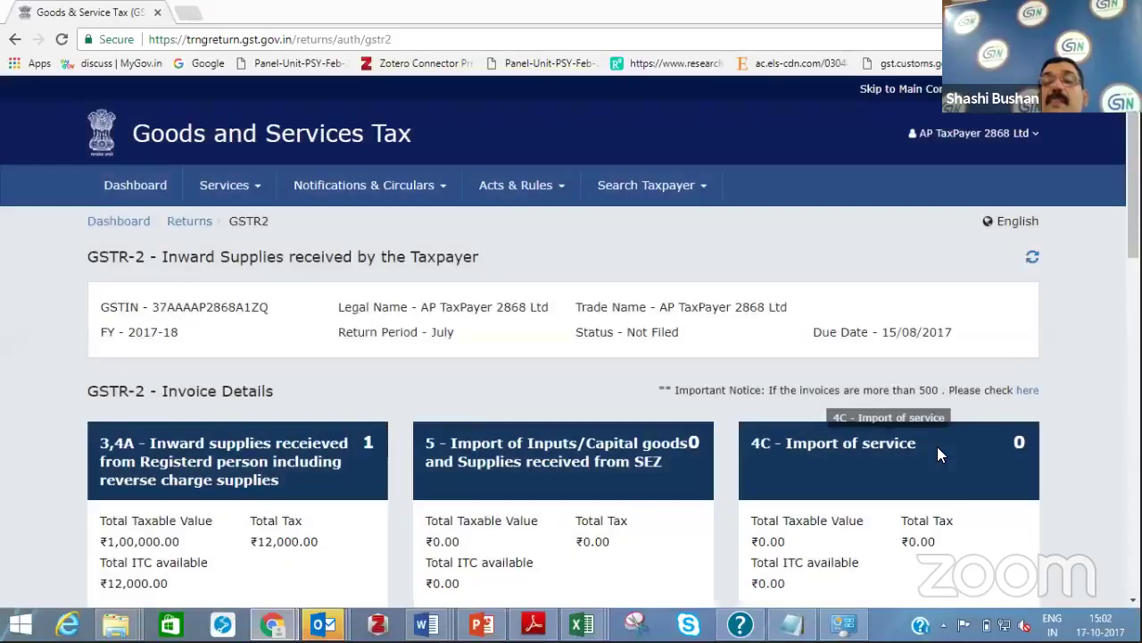
click(937, 446)
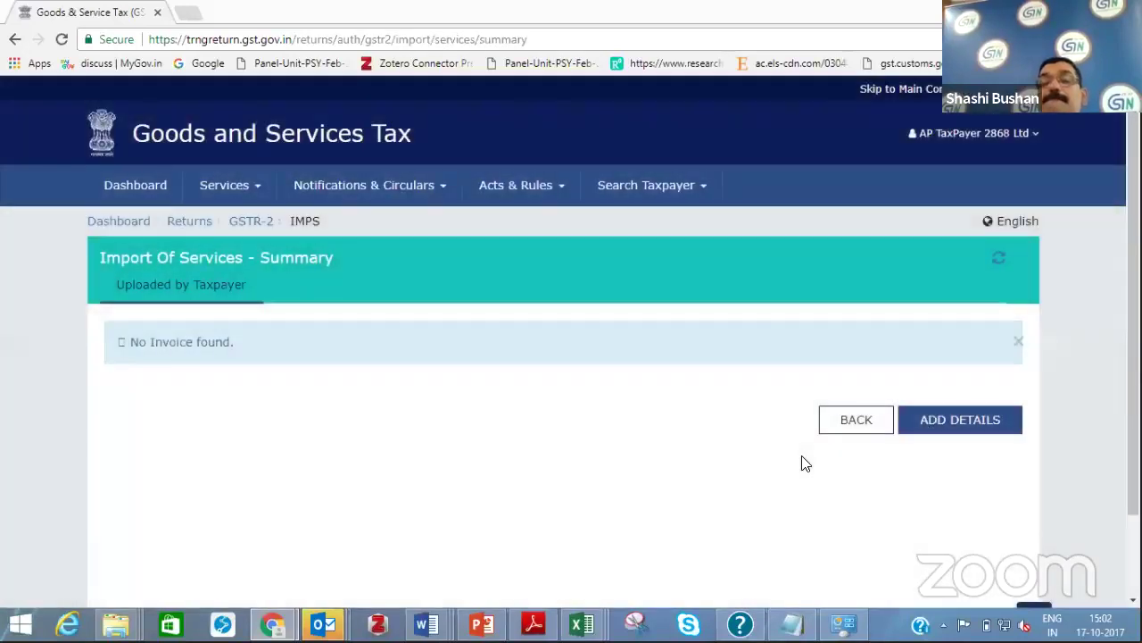
click(863, 419)
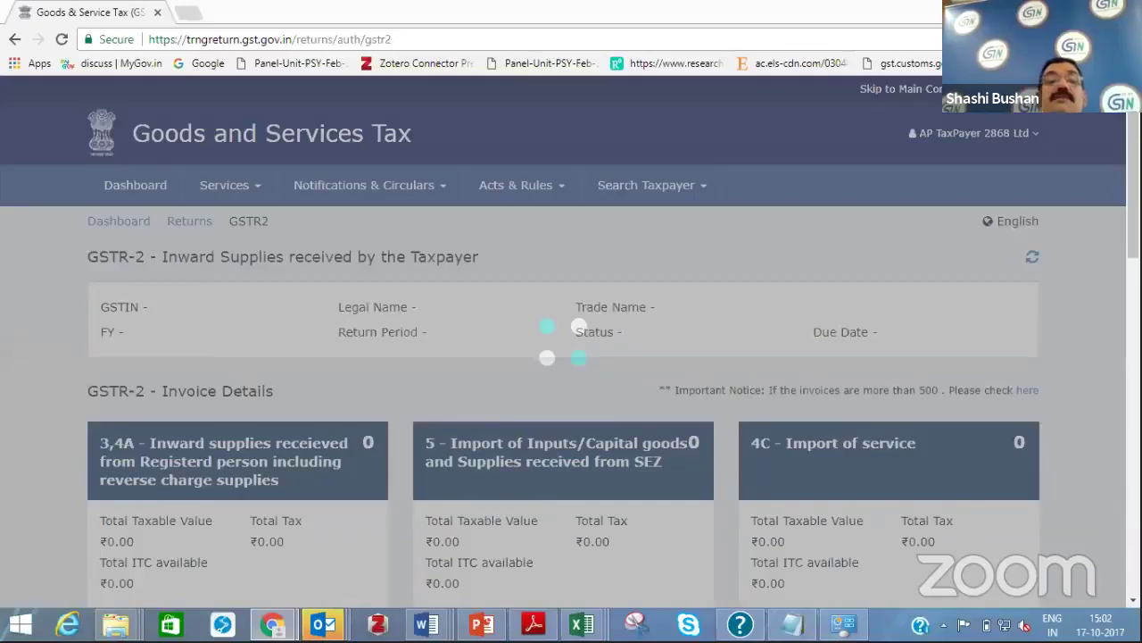
Generate the GSTR-2 summary and scroll to the bottom of the page
scroll(764, 443, down, 10)
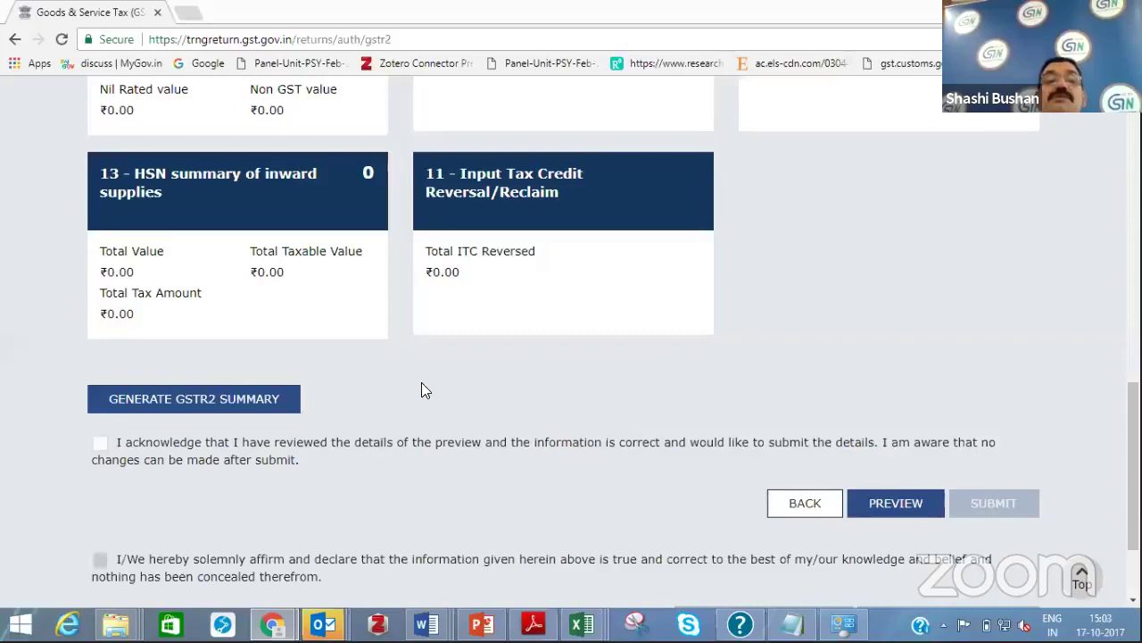
click(189, 404)
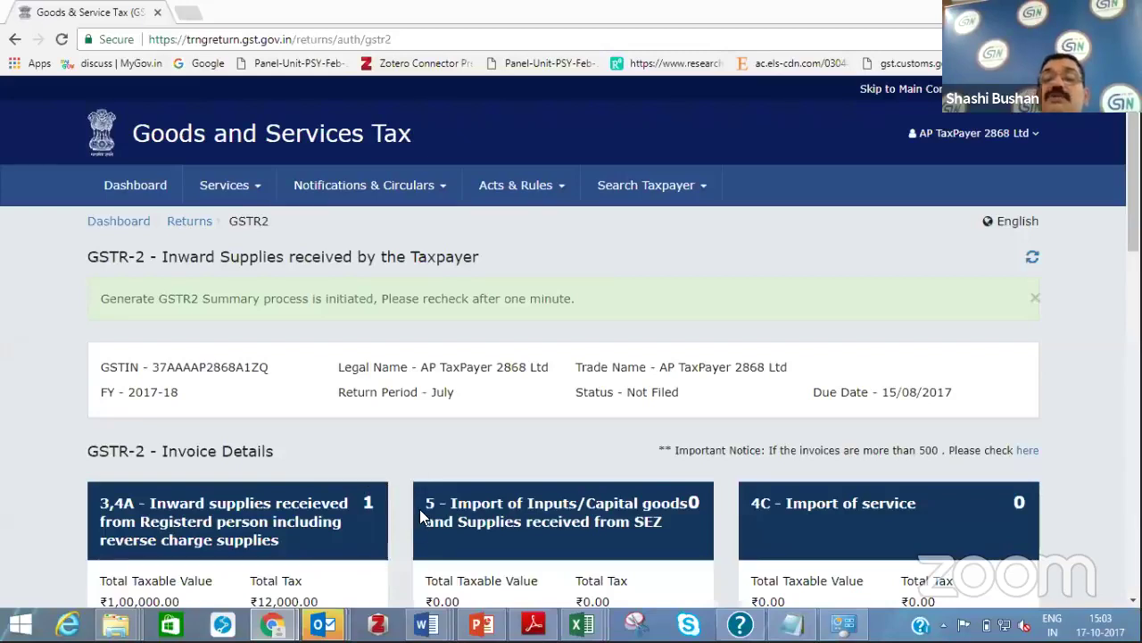
scroll(419, 508, down, 1)
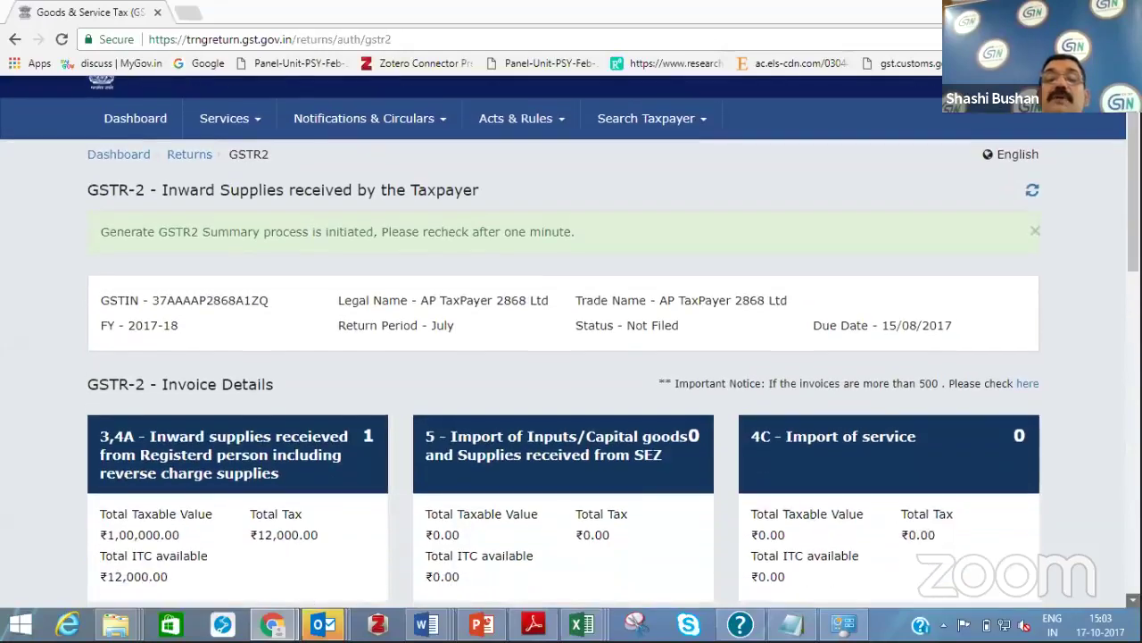
scroll(570, 343, down, 1)
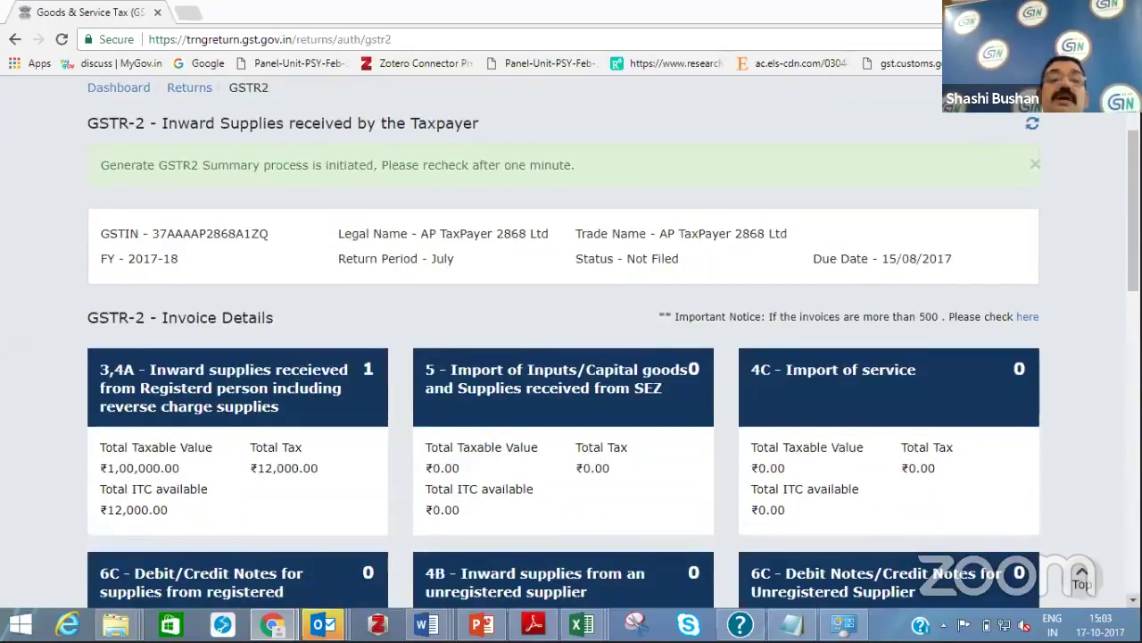
scroll(571, 348, down, 4)
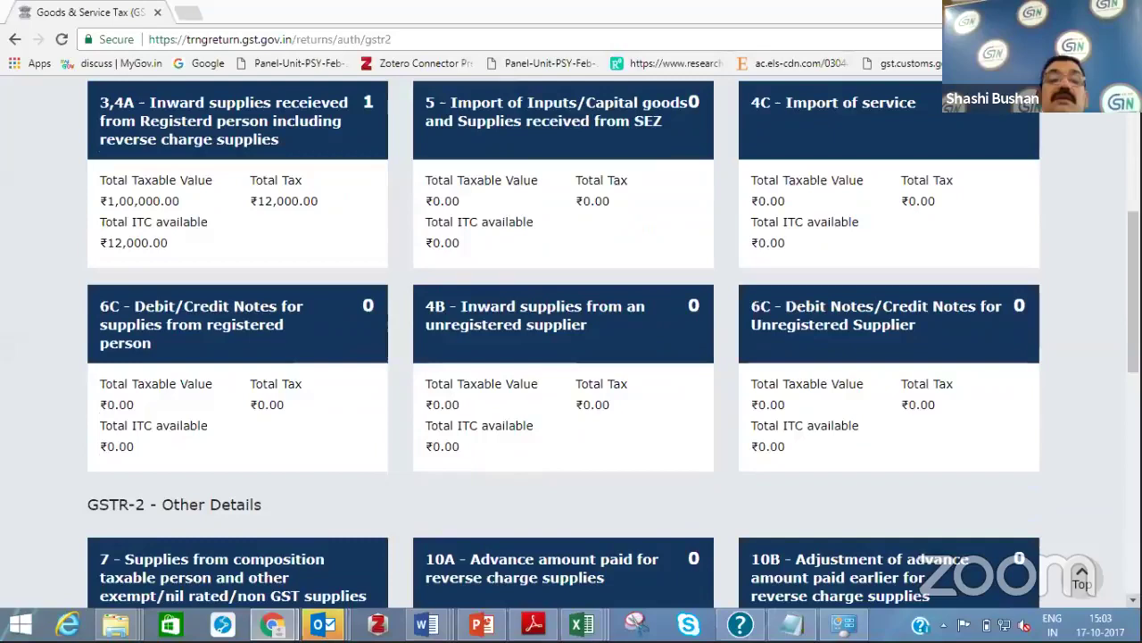
scroll(761, 527, down, 7)
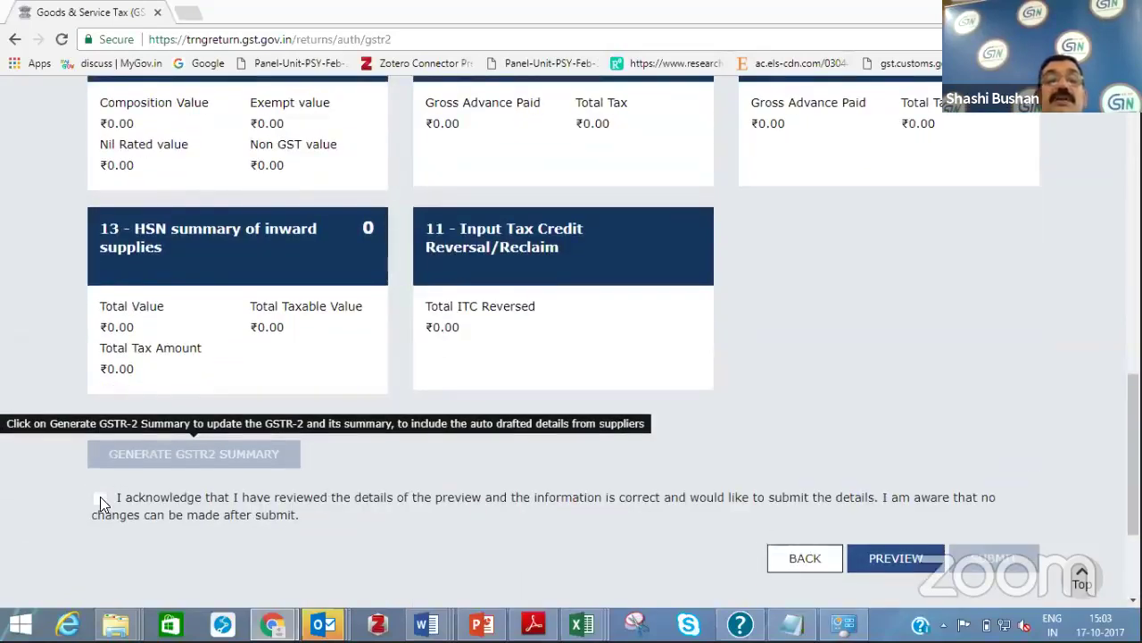
Tick the acknowledgement, download the GSTR-2 summary PDF via PREVIEW, and open it
click(100, 497)
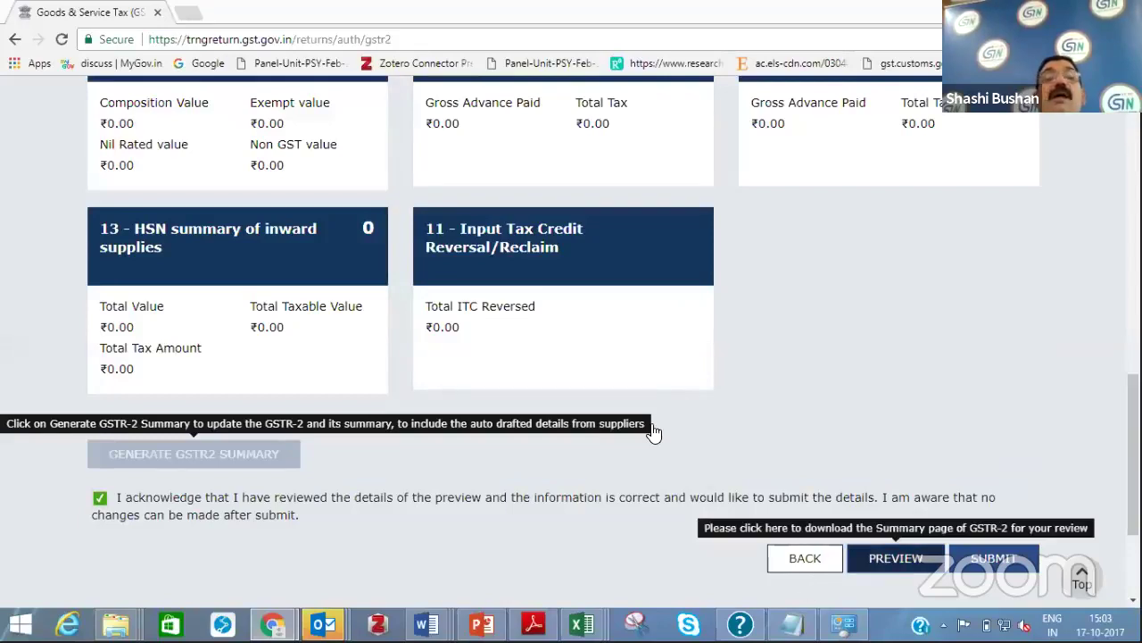
click(900, 562)
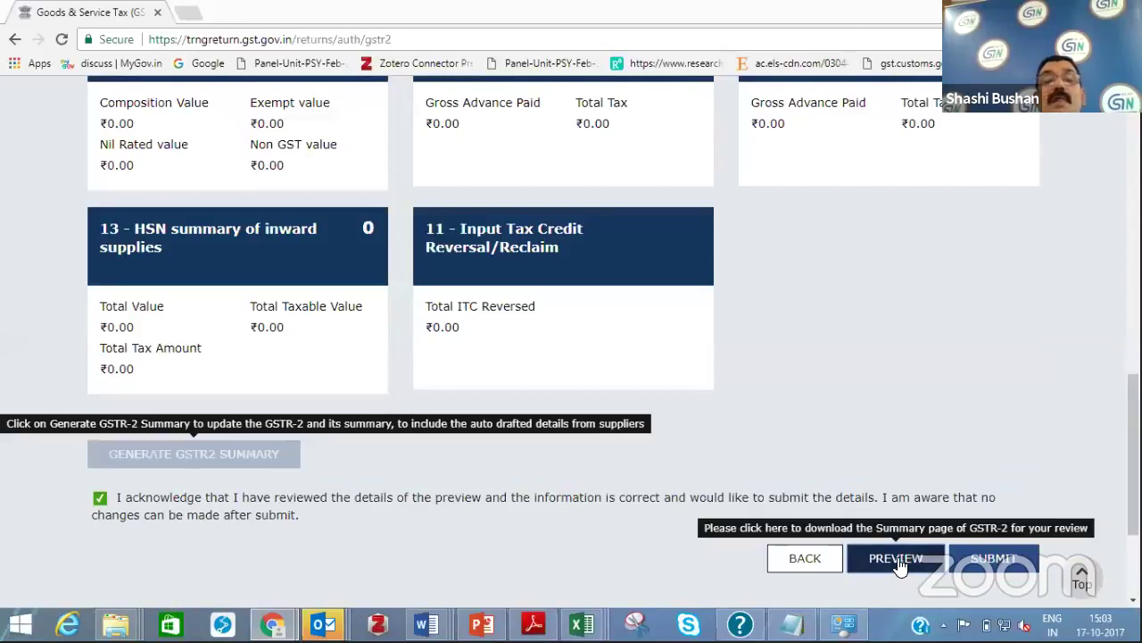
click(87, 586)
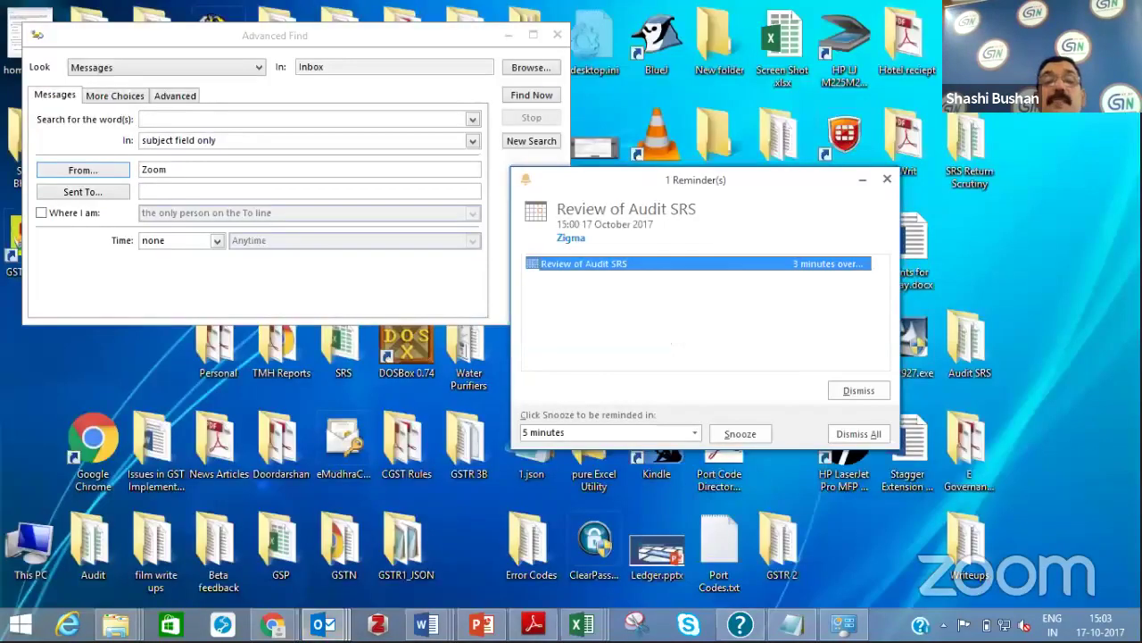
View the GSTR-2 summary PDF window, then go back to the portal's GSTR-2 page and submit
click(272, 623)
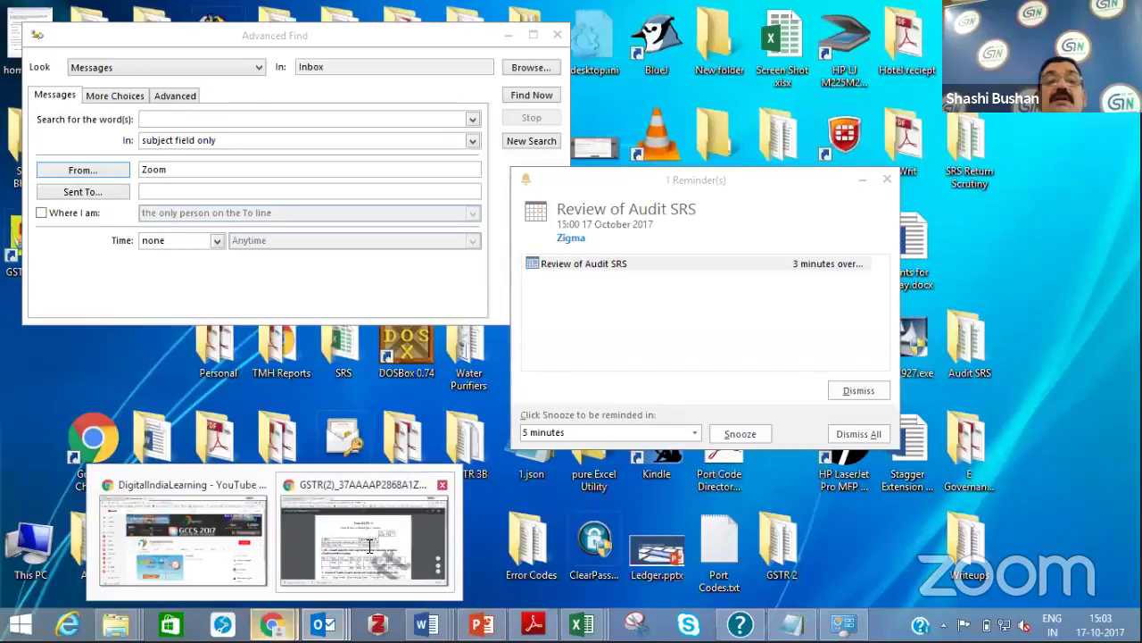
click(368, 547)
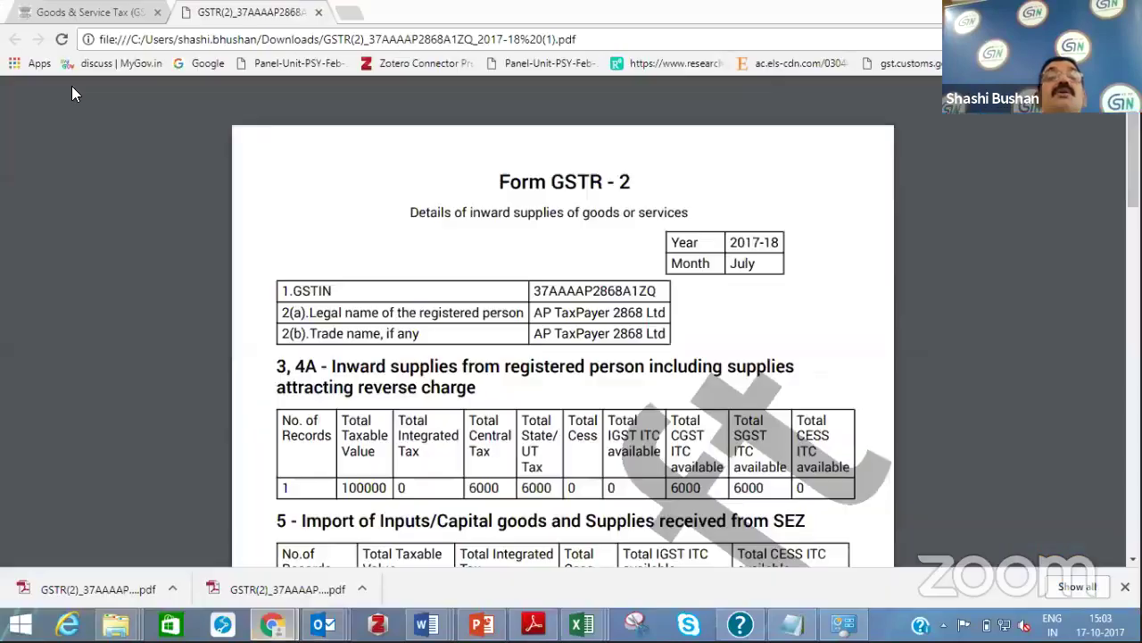
click(101, 13)
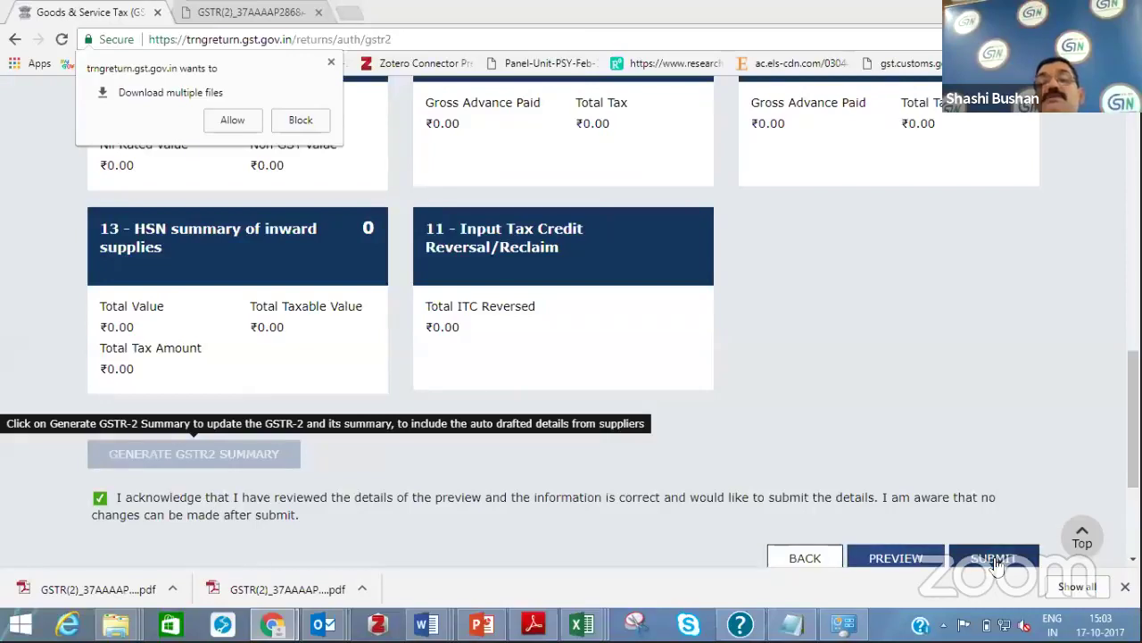
click(997, 560)
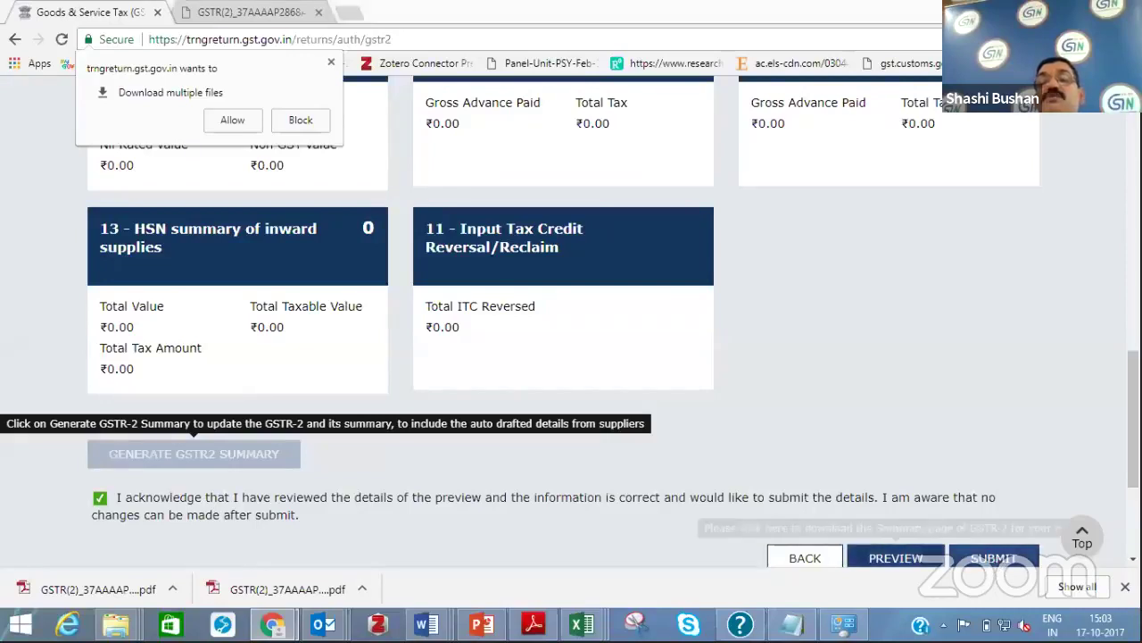
scroll(928, 410, down, 3)
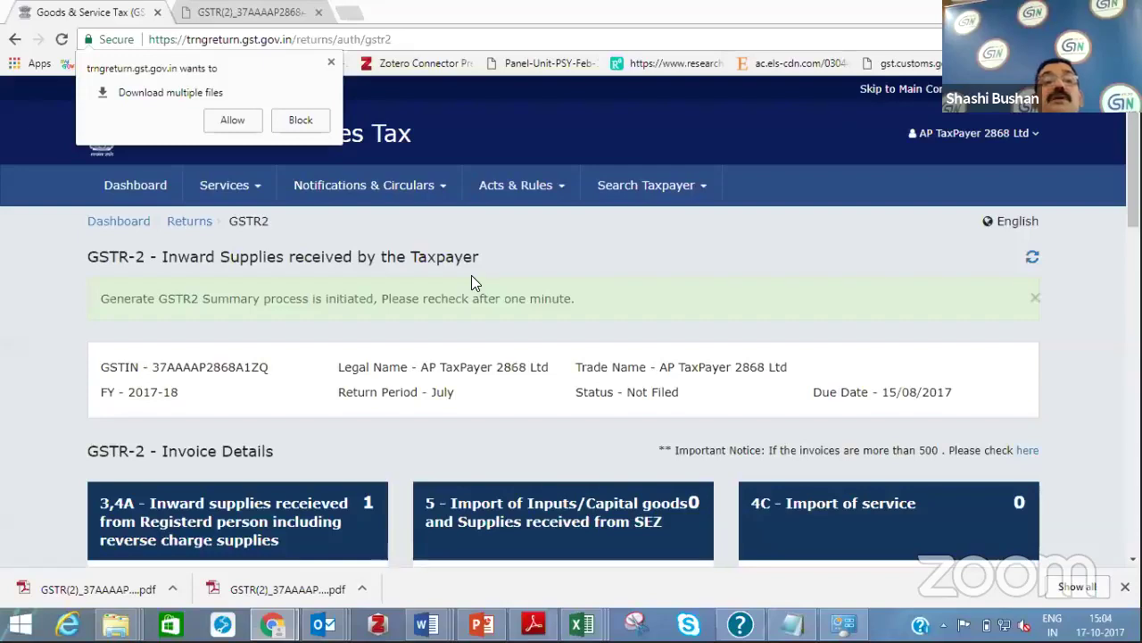
Search returns for July 2017-18 from the Returns dashboard and choose PREPARE OFFLINE for GSTR2
click(191, 220)
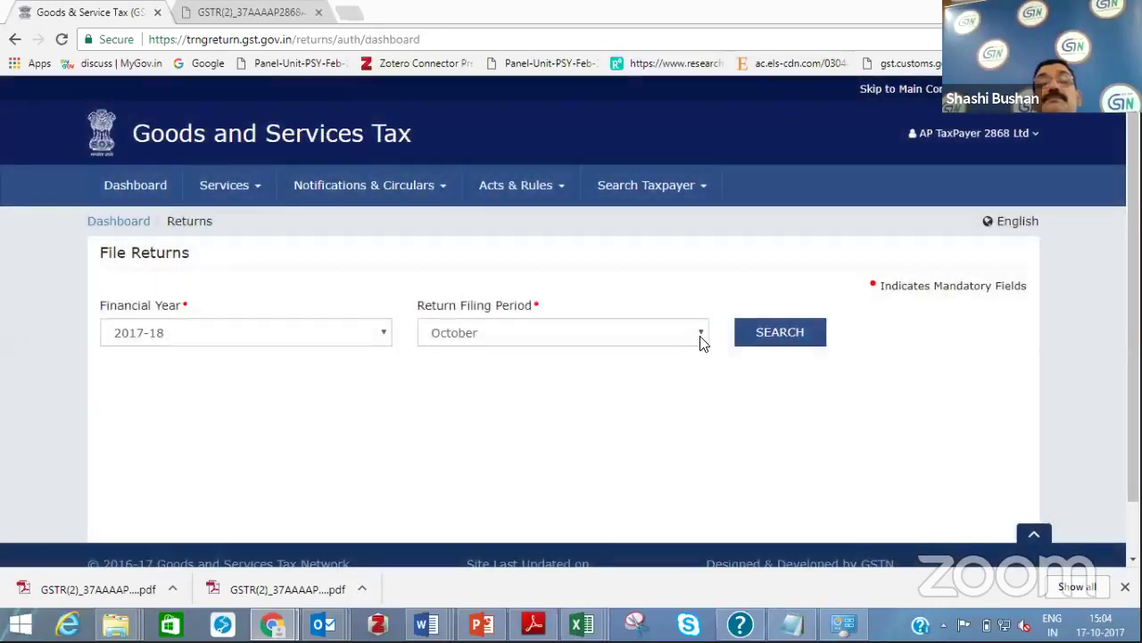
click(701, 337)
click(576, 355)
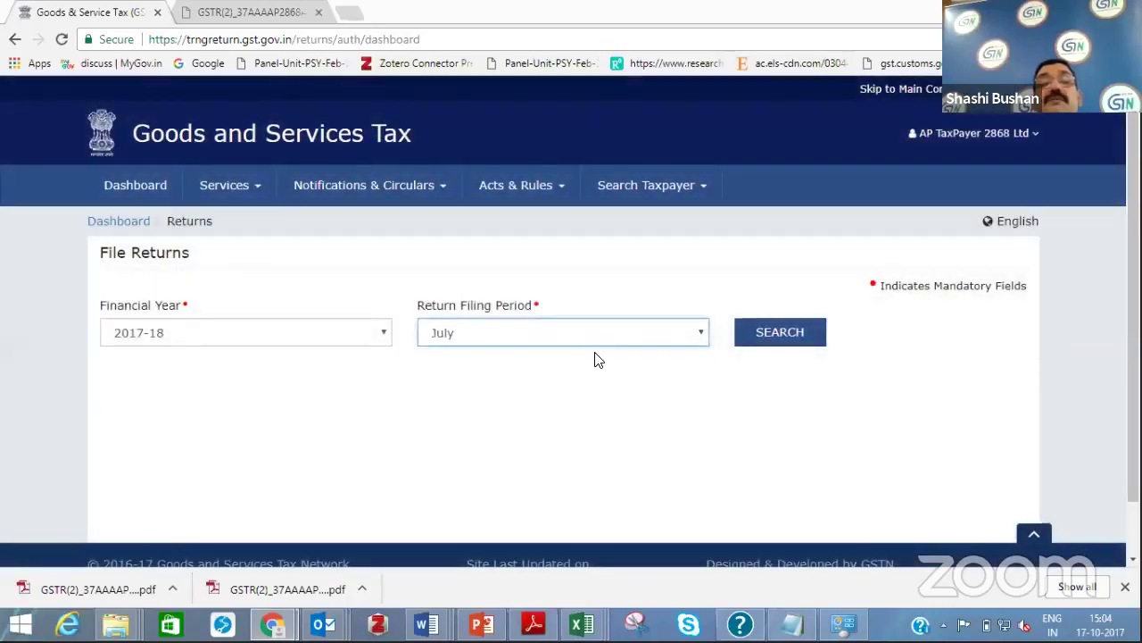
click(761, 335)
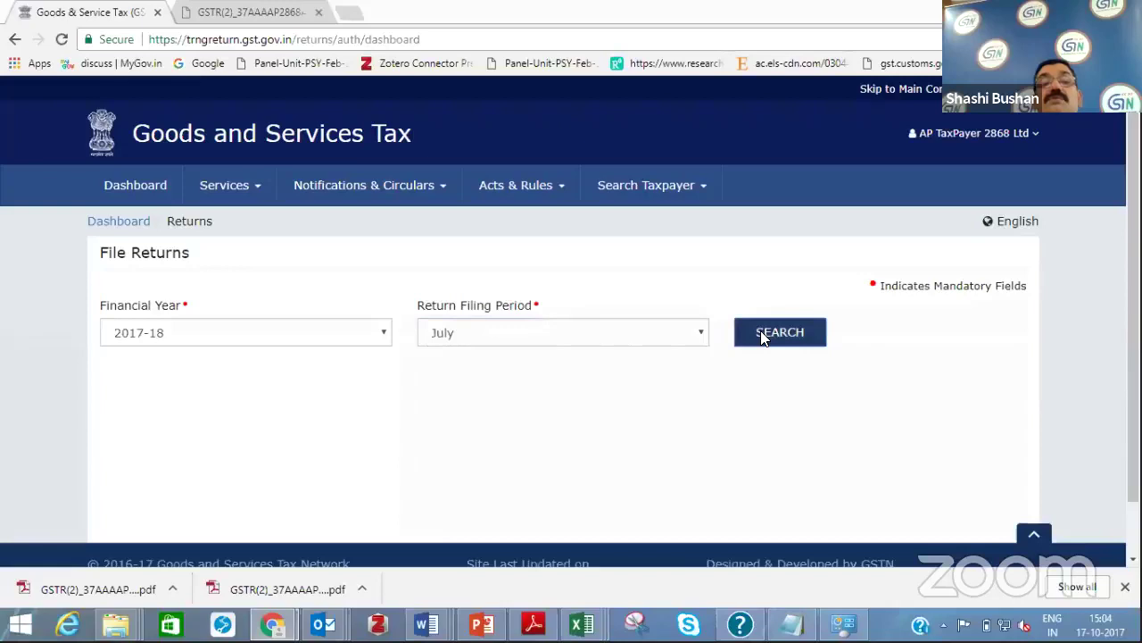
scroll(669, 408, down, 3)
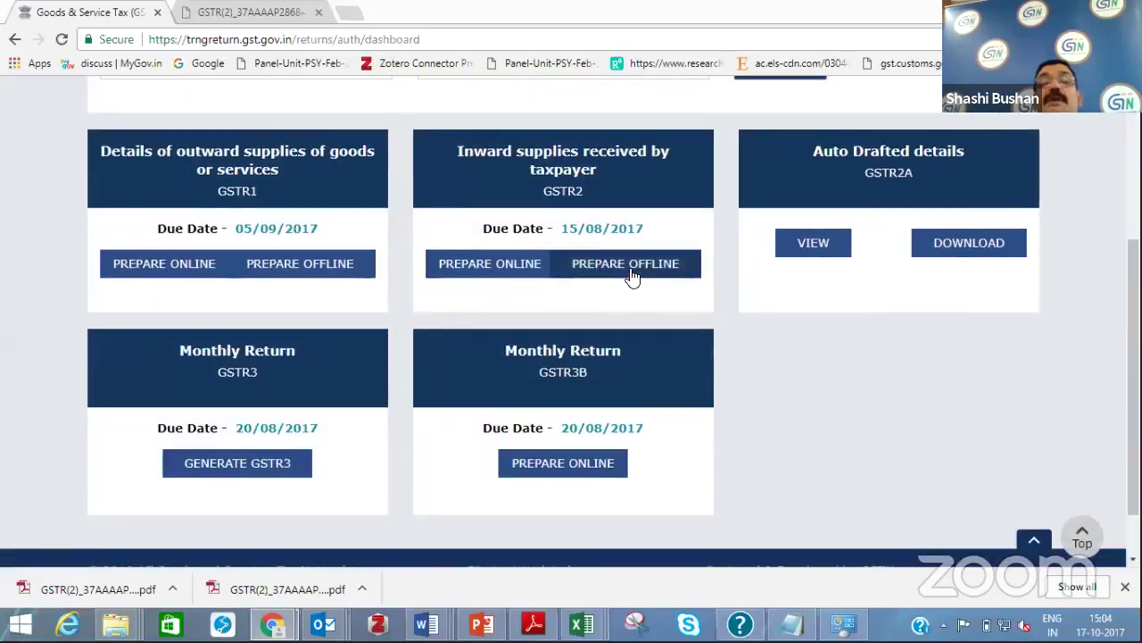
click(631, 277)
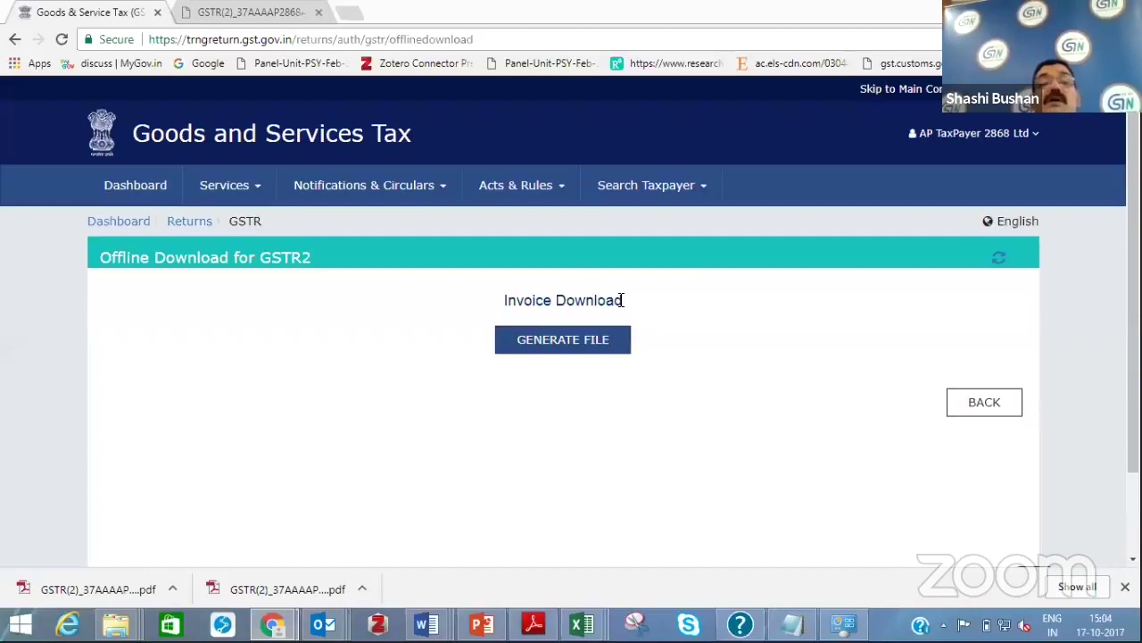
Request GSTR2 invoice file generation and close the Outlook meeting reminder
click(562, 340)
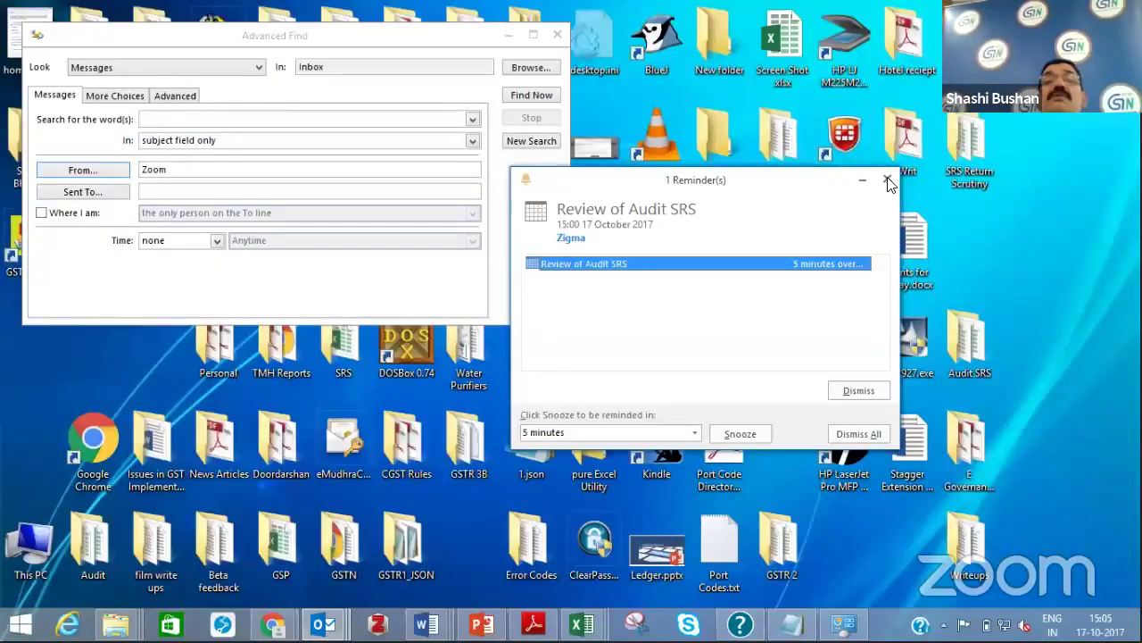
click(888, 181)
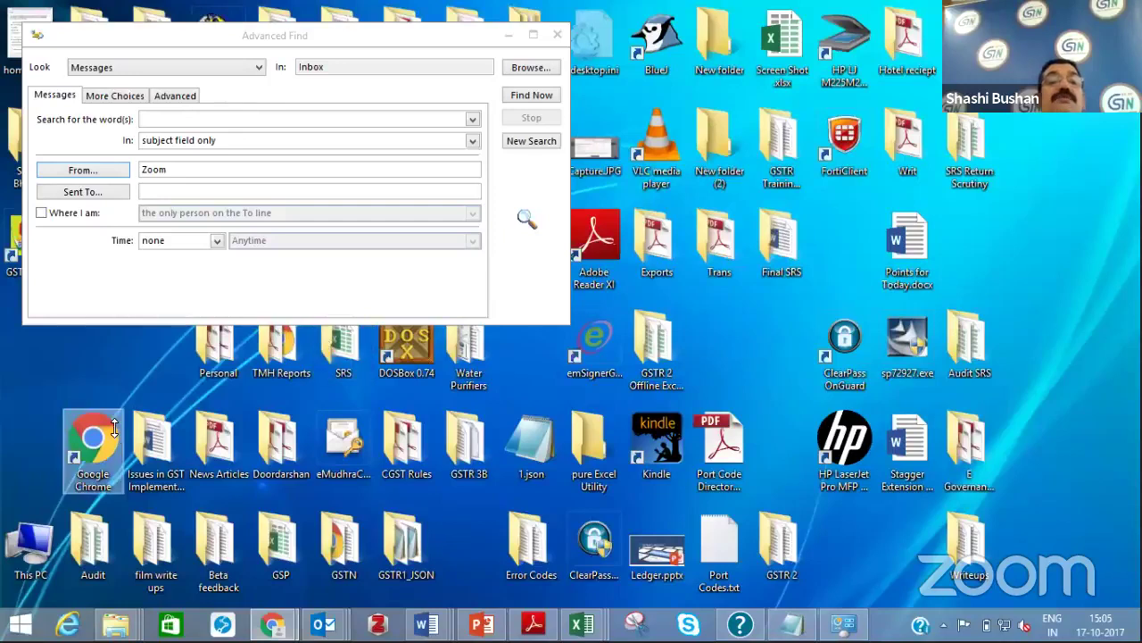
Minimise Outlook's Advanced Find window and start GST Offline Tool from its desktop icon
click(532, 35)
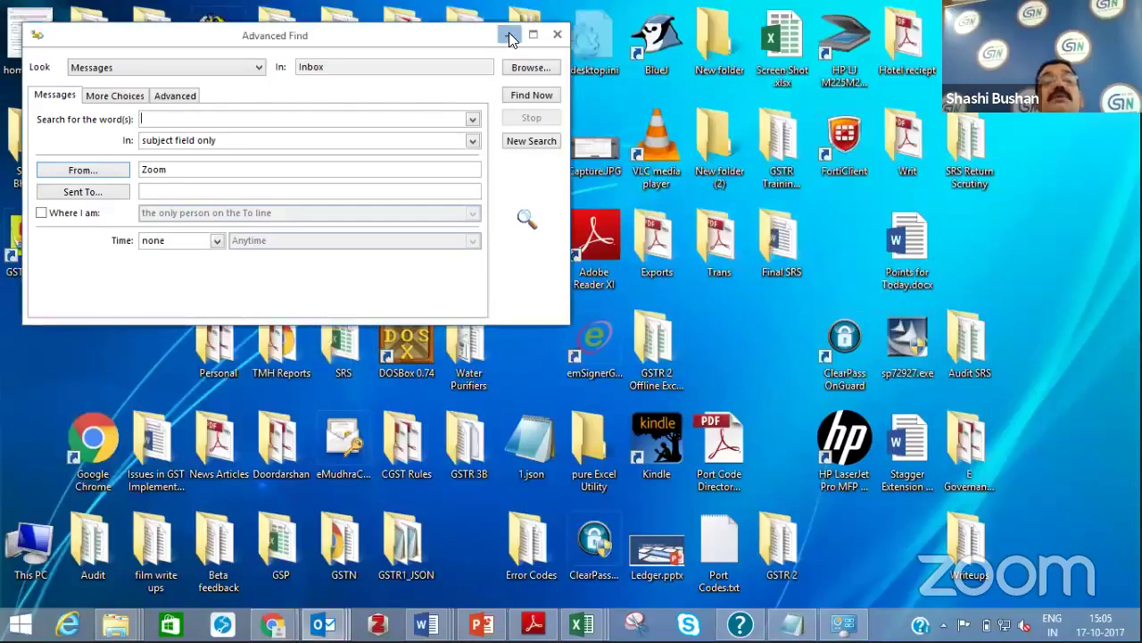
double_click(29, 254)
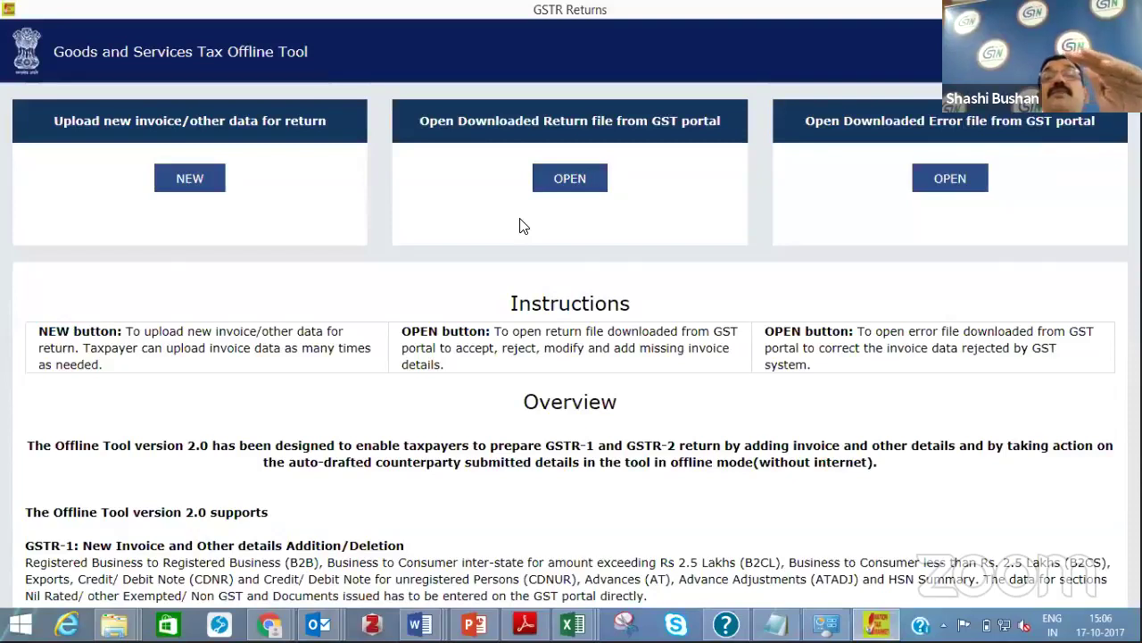
Open the first downloaded returns zip from Desktop > GSTR 2 Offline Tool as a downloaded return
click(576, 188)
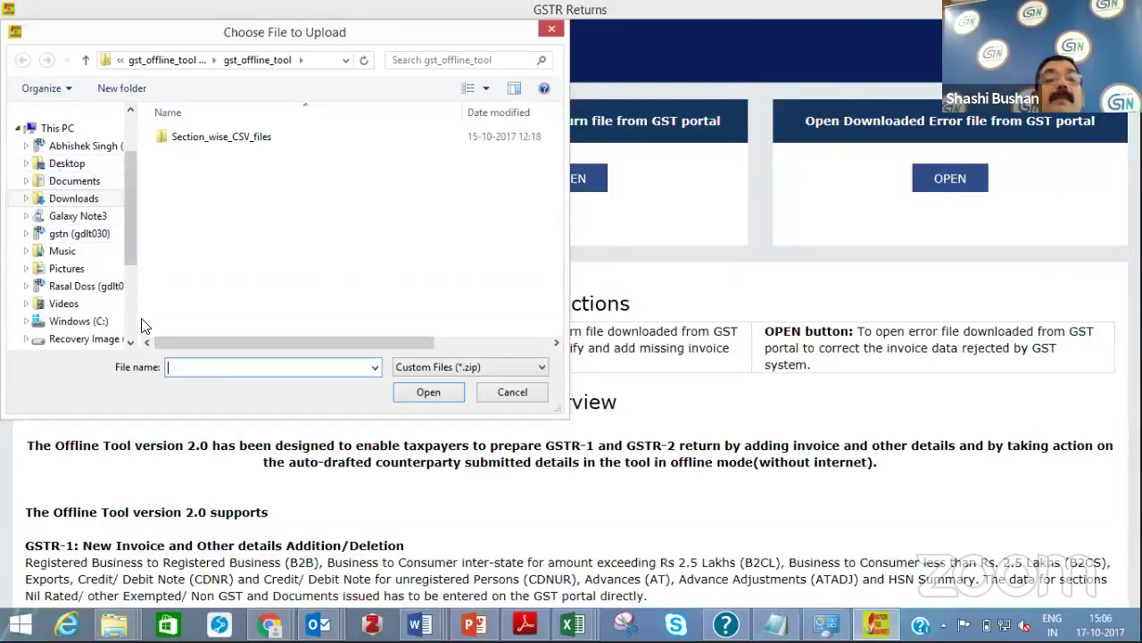
scroll(129, 341, down, 1)
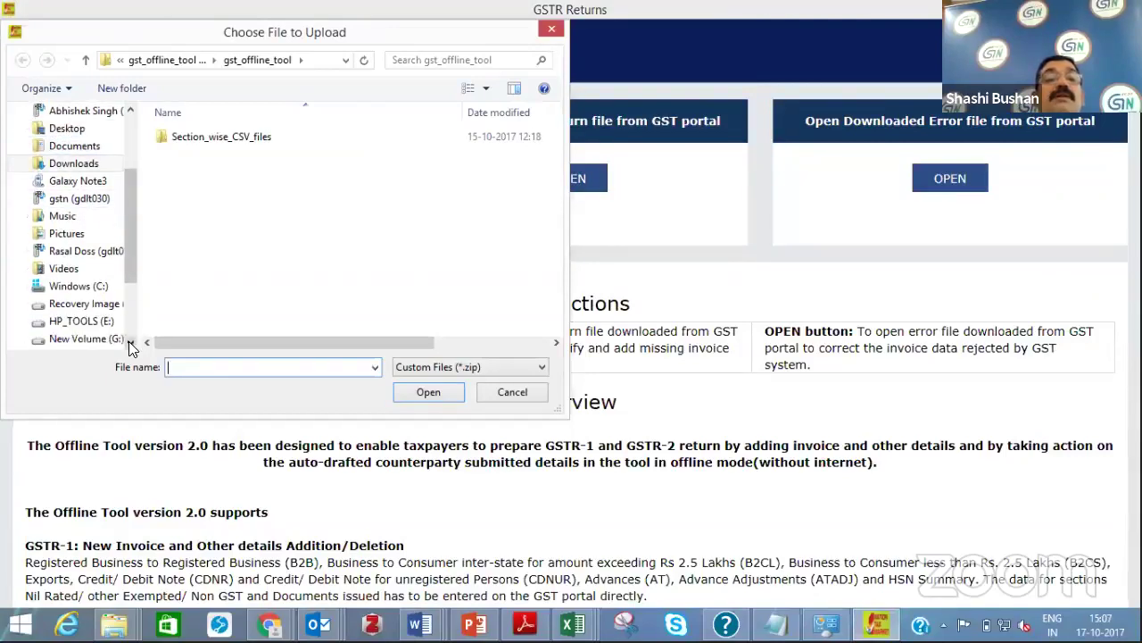
click(61, 129)
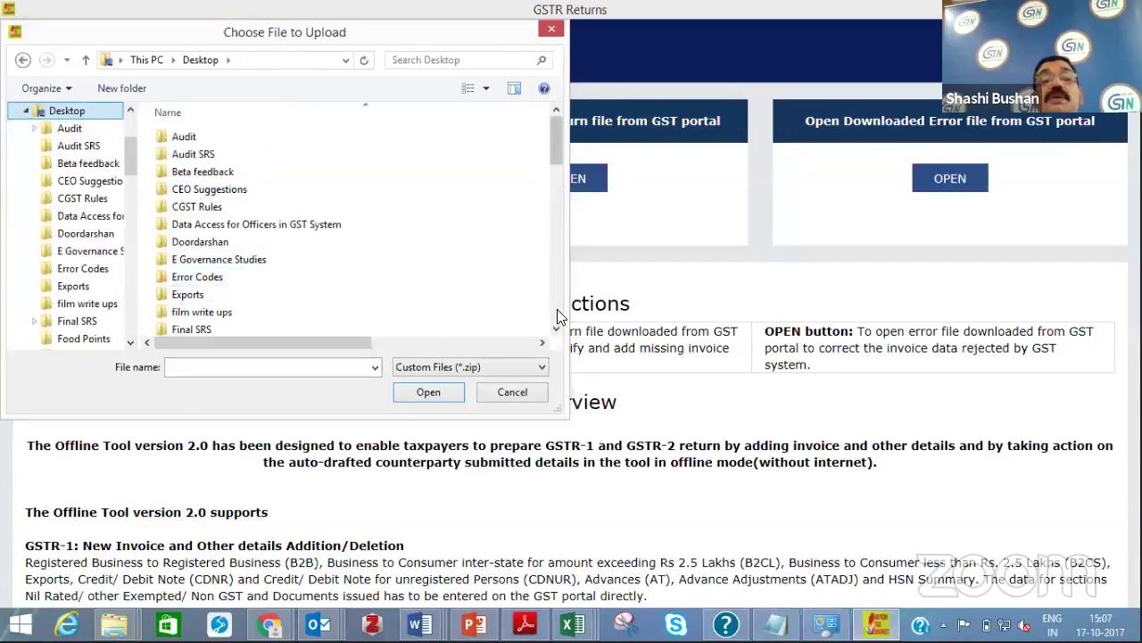
scroll(557, 307, down, 10)
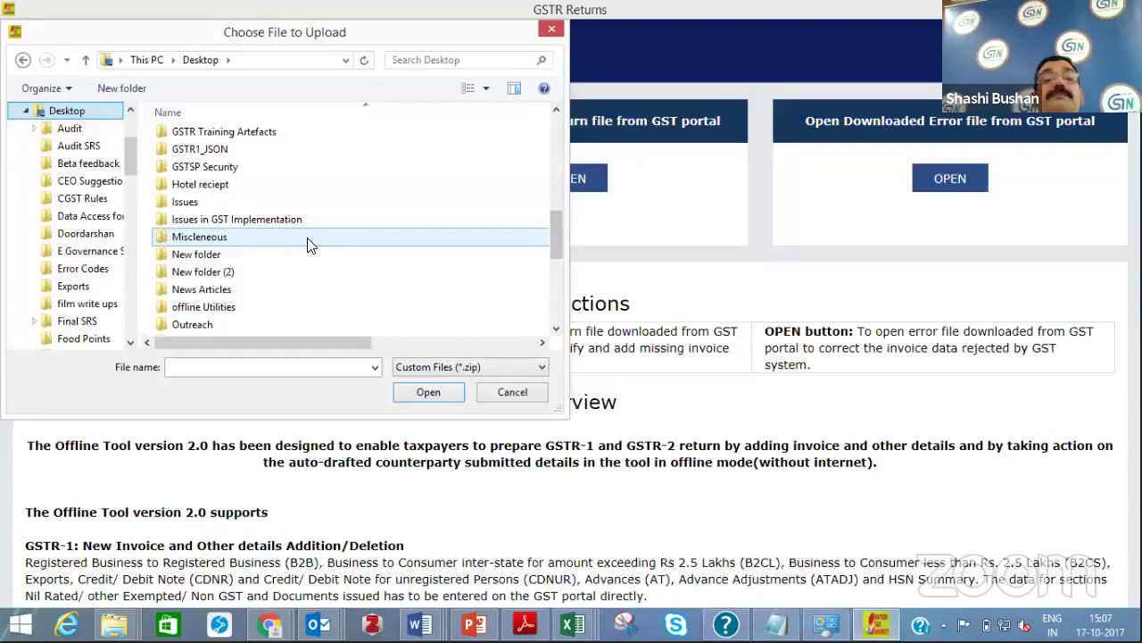
scroll(308, 246, up, 1)
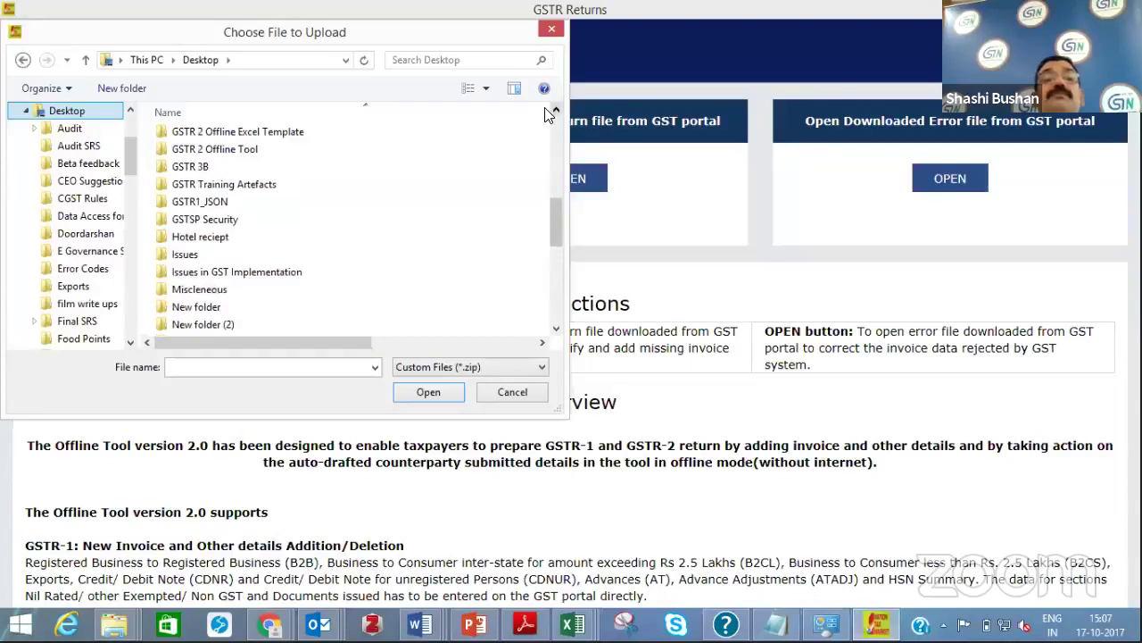
click(280, 154)
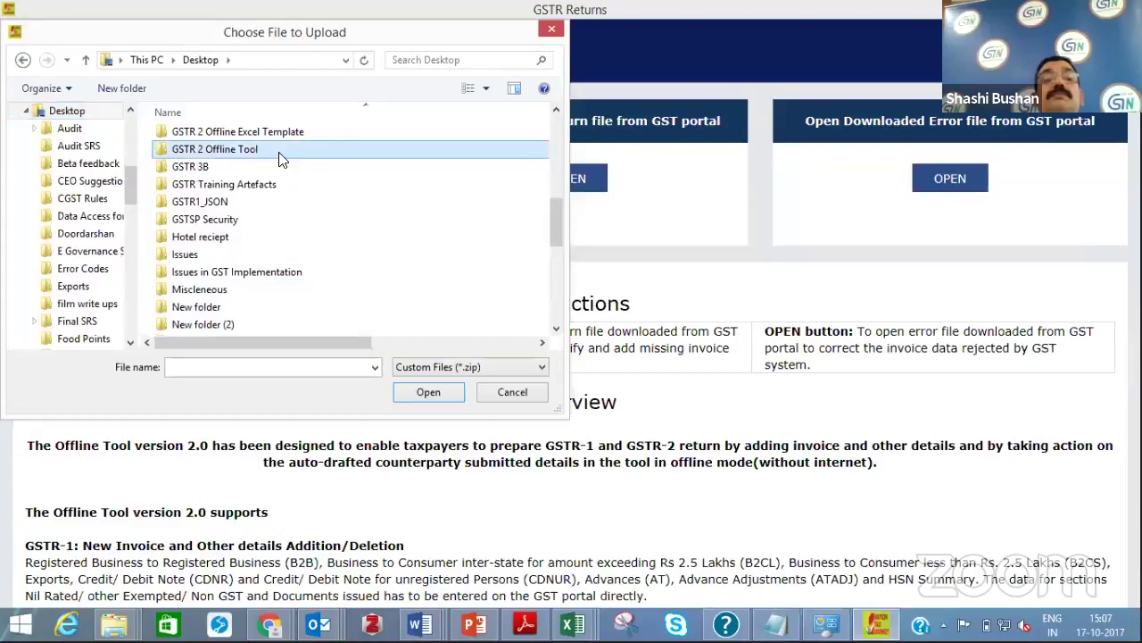
double_click(279, 158)
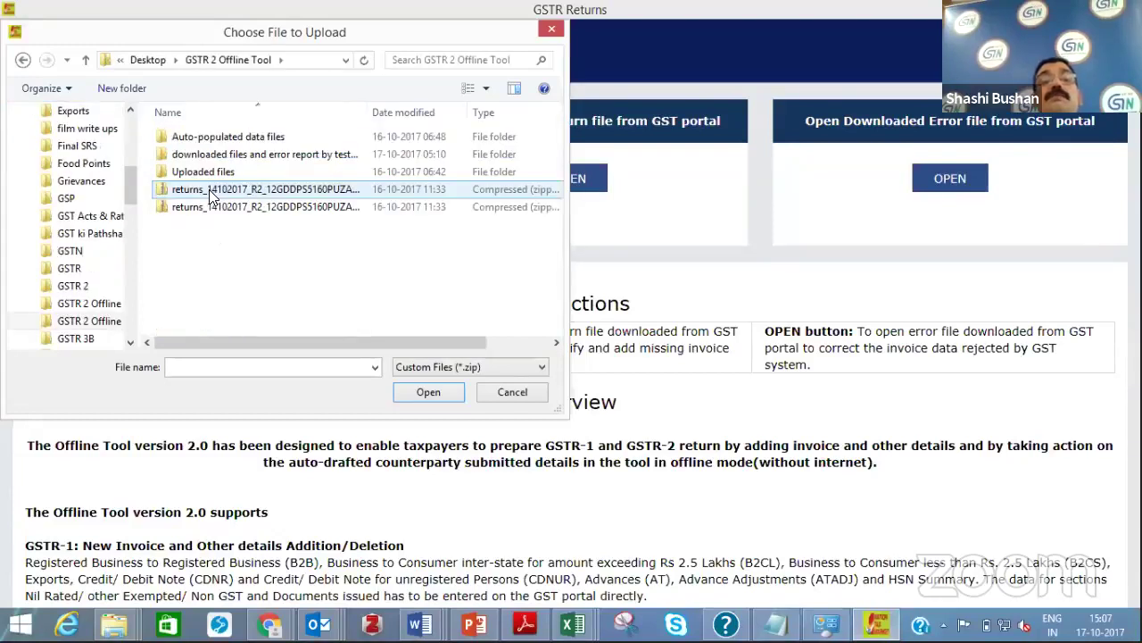
click(211, 191)
double_click(210, 191)
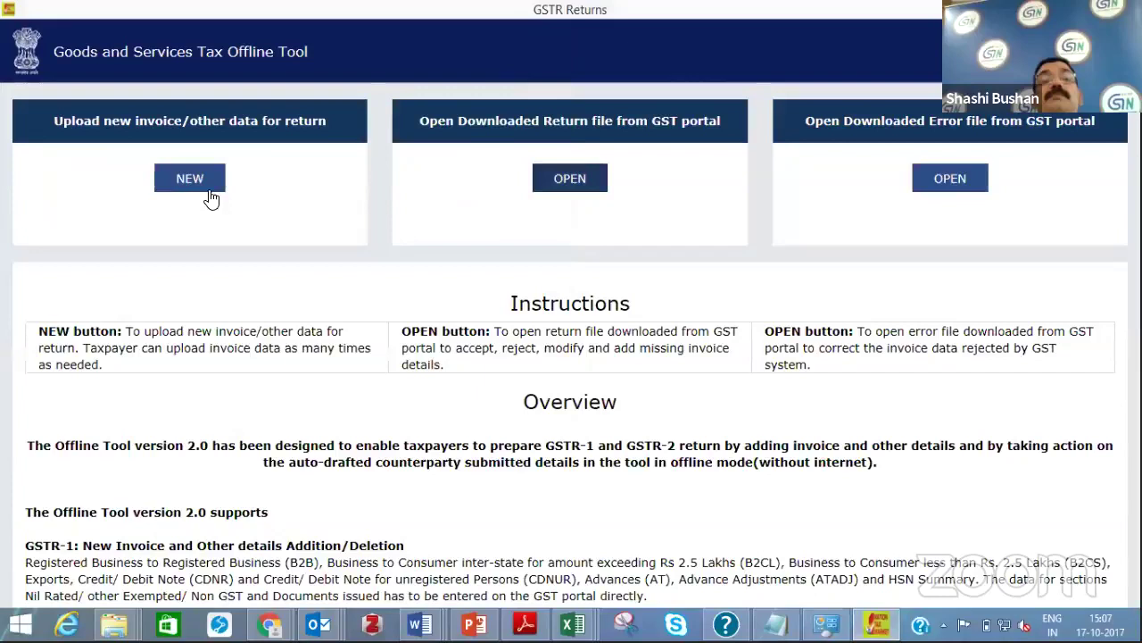
Load the August 2017-18 GSTR2 return and go to its B2B Invoices page
click(582, 176)
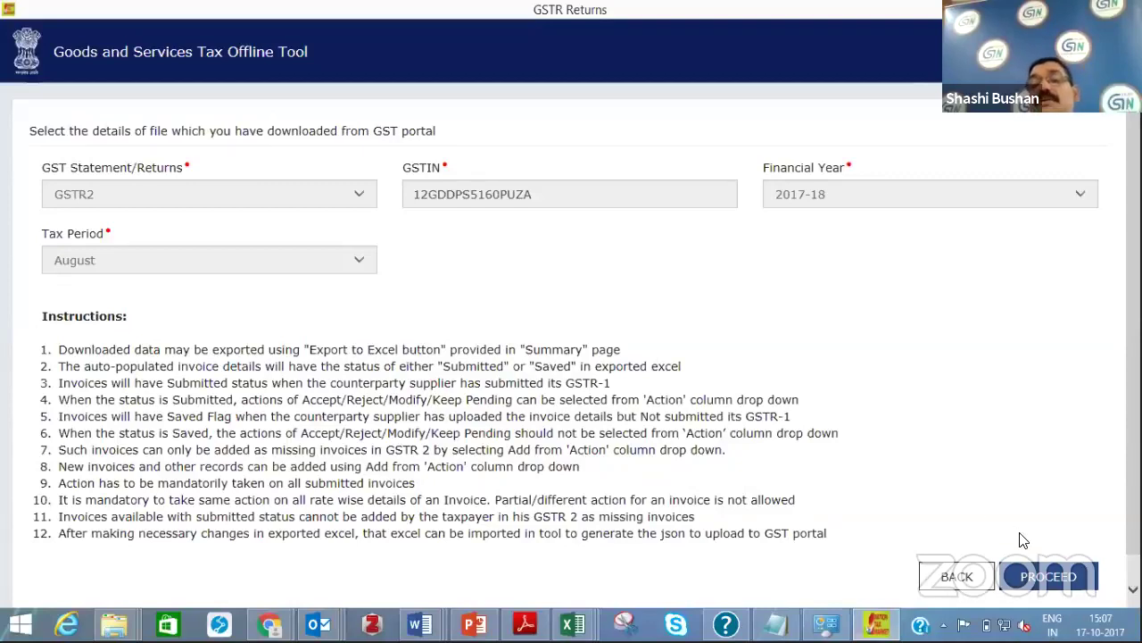
click(1044, 579)
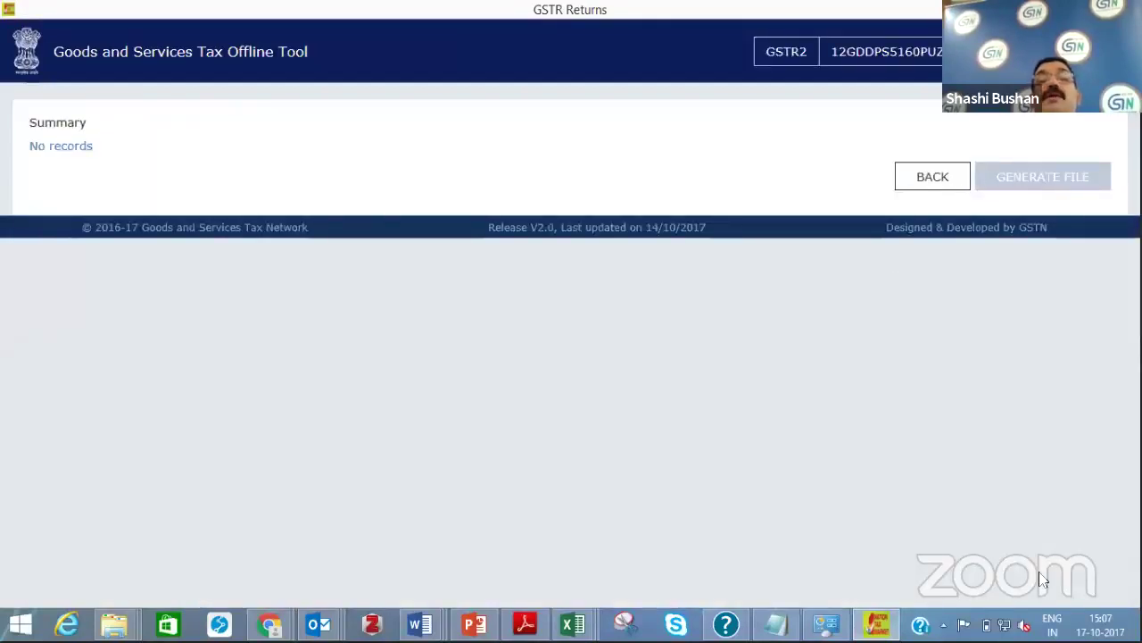
click(921, 175)
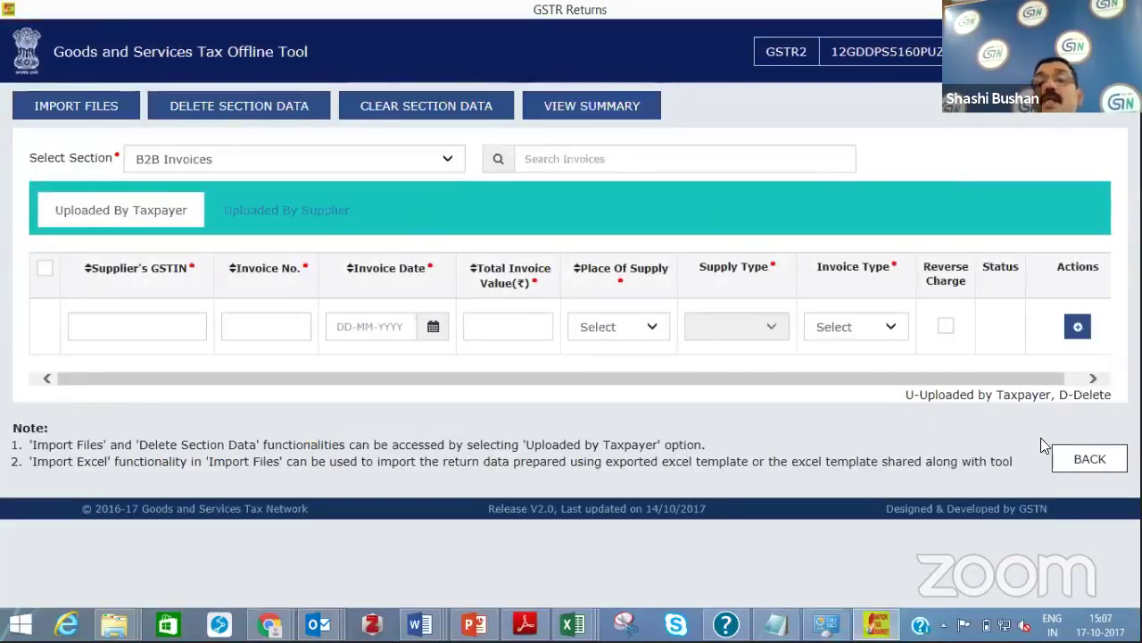
click(1062, 459)
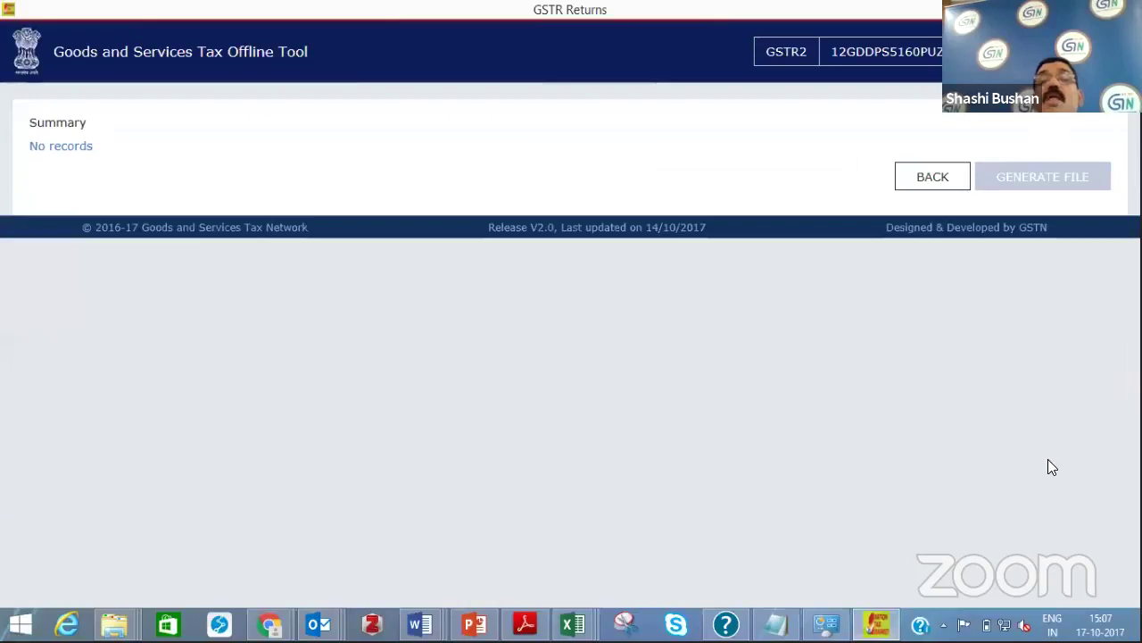
click(923, 183)
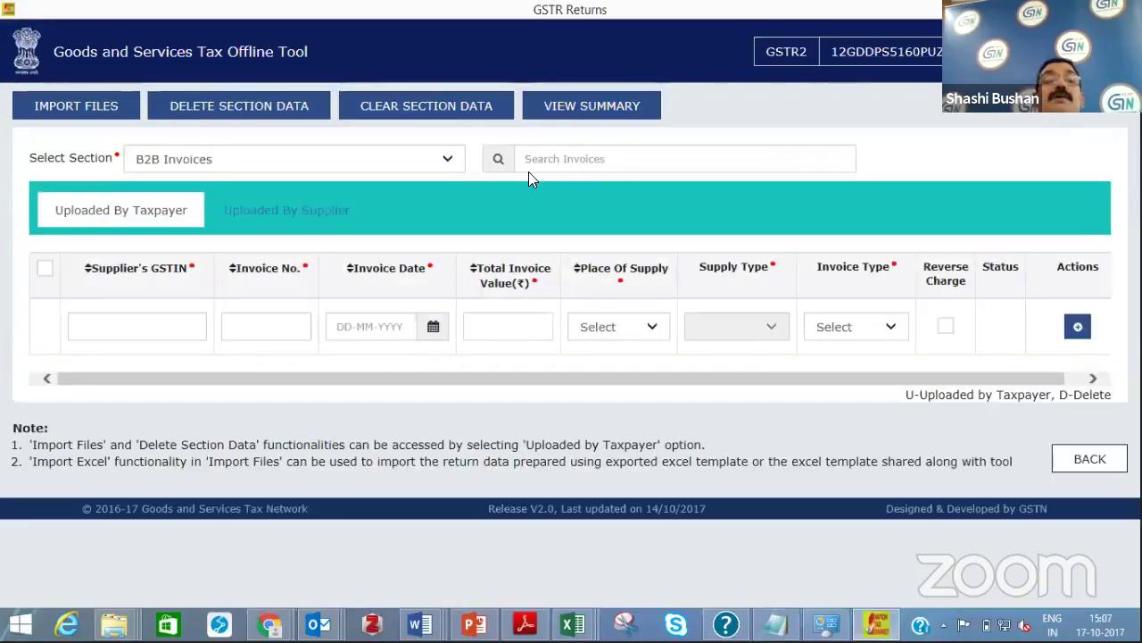
Check the Uploaded By Supplier tab, find no records, and minimise the tool to the desktop
click(285, 214)
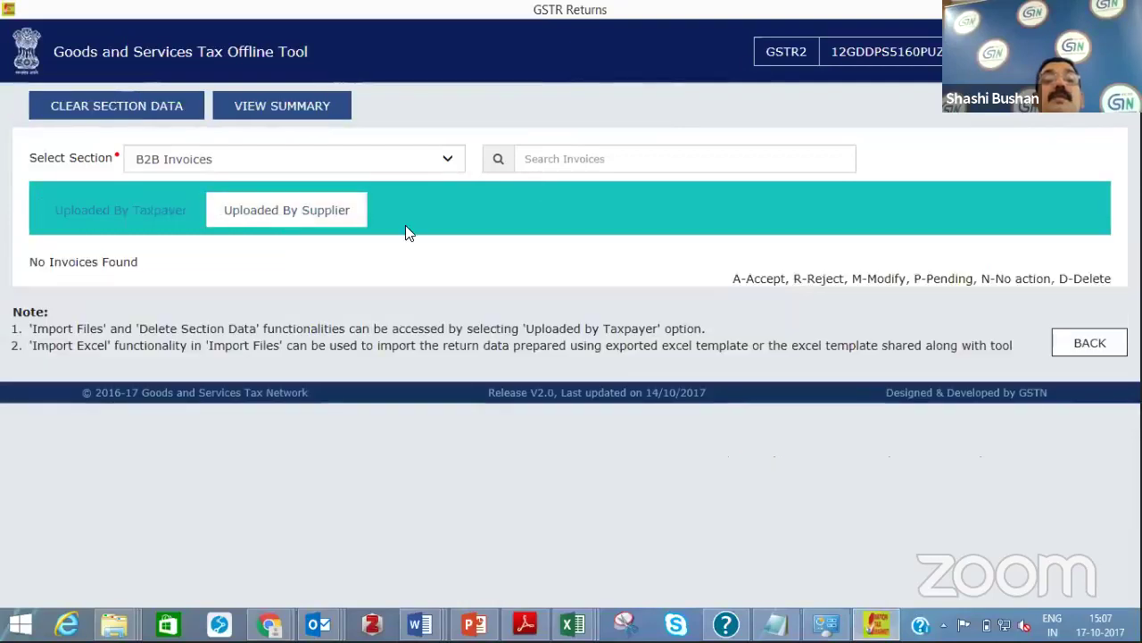
click(1098, 349)
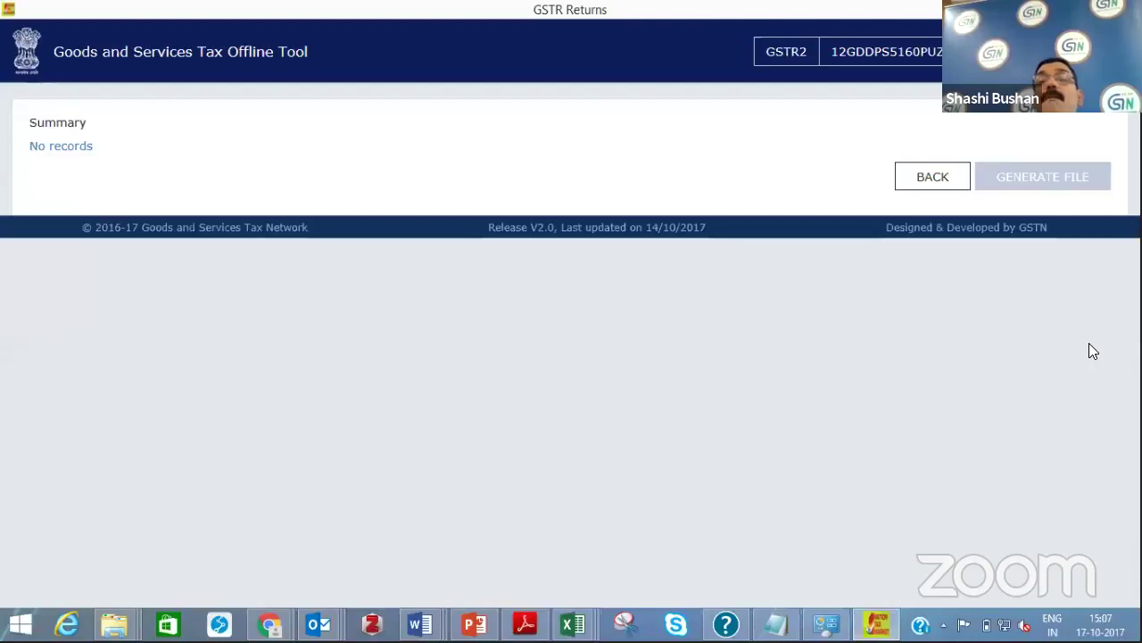
mouse_move(1141, 0)
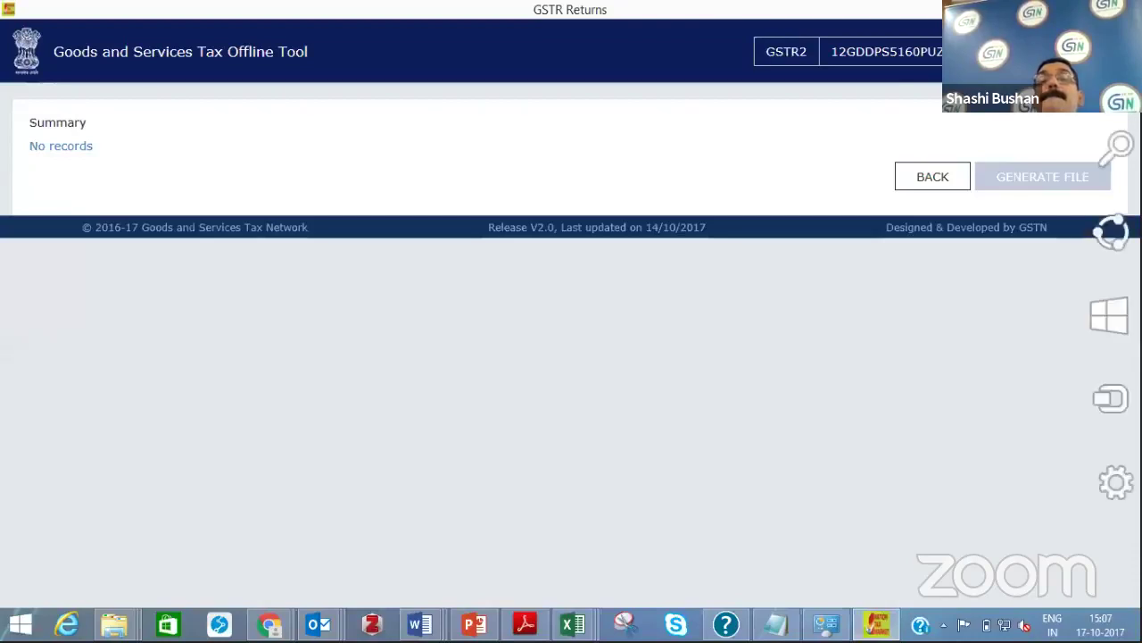
key(super+d)
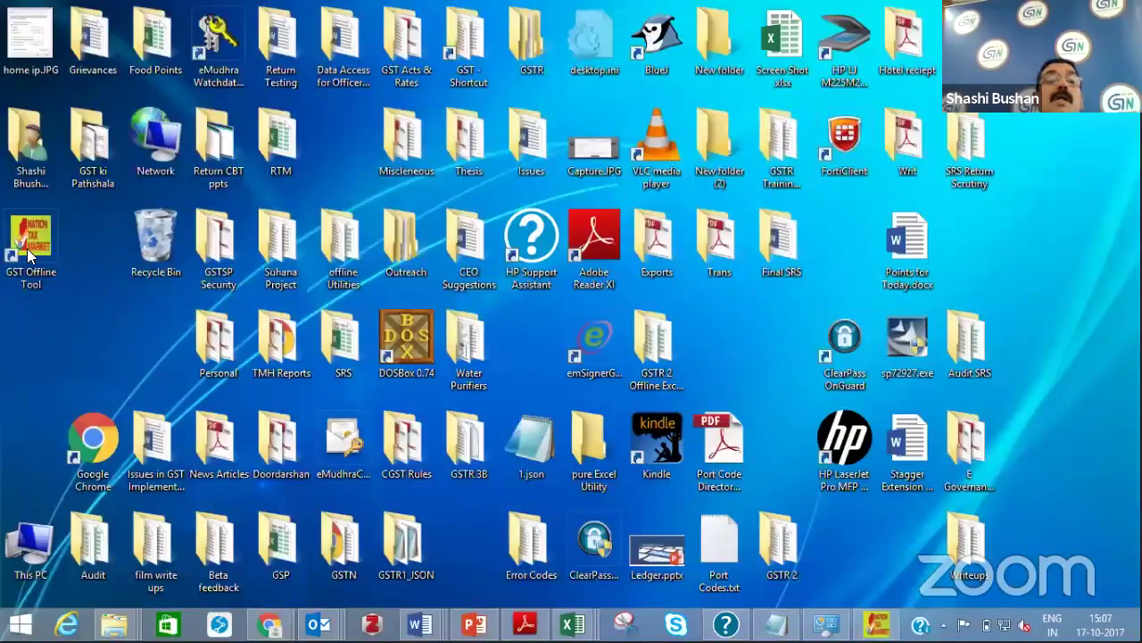
Relaunch the GST Offline Tool from its desktop icon and bring its window to the front
double_click(30, 250)
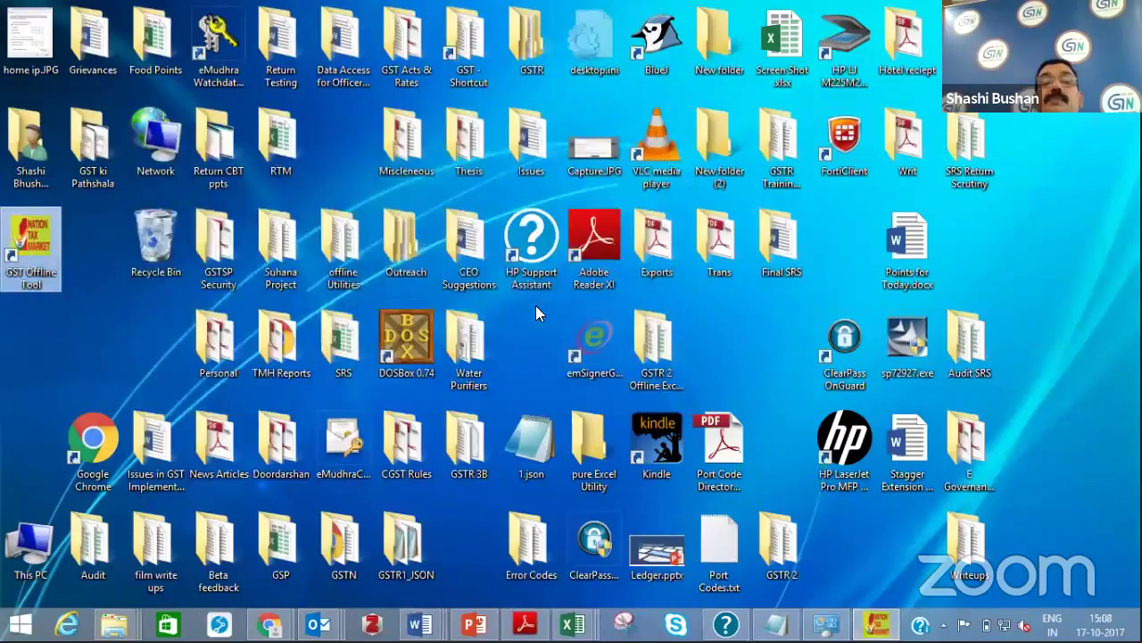
double_click(32, 241)
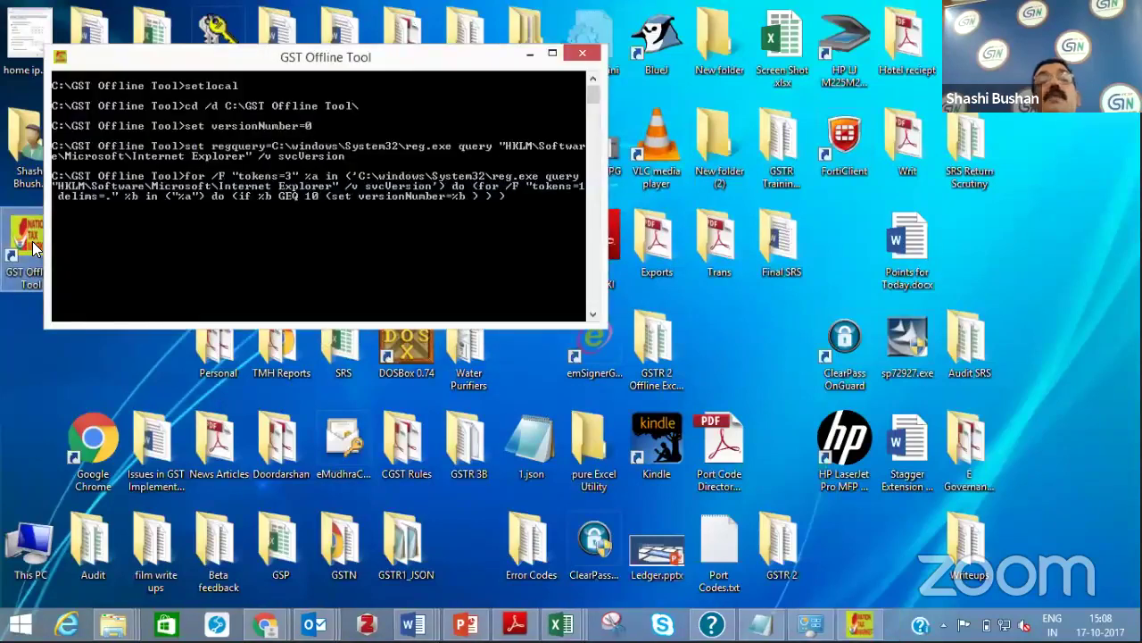
click(876, 623)
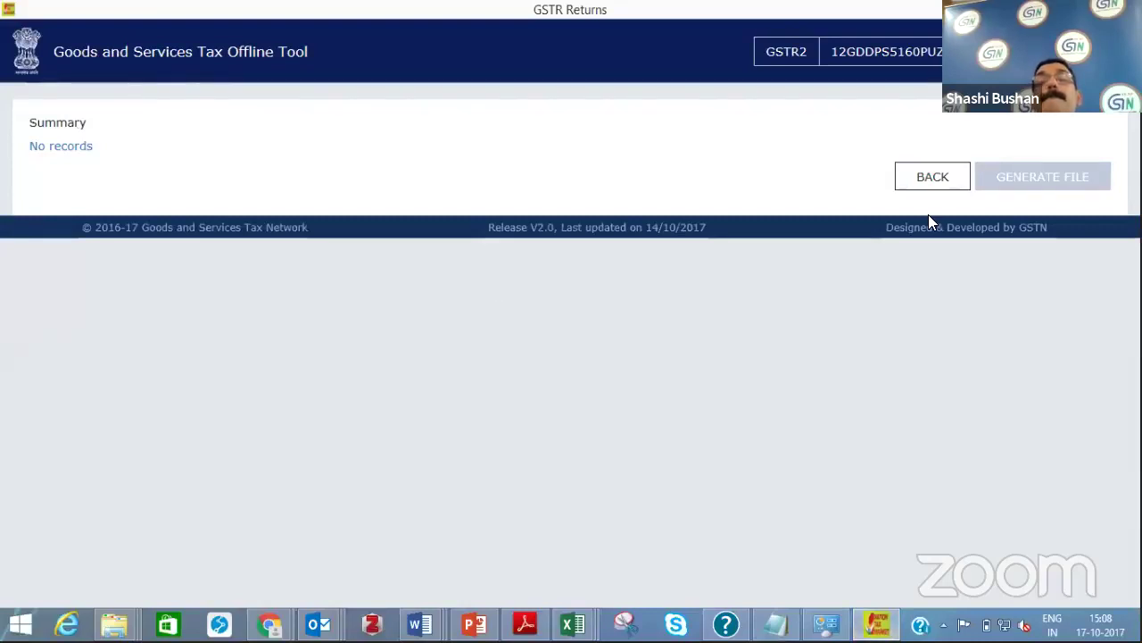
Return to the GSTR2 B2B Invoices page with B2B Invoices kept as the selected section
click(932, 179)
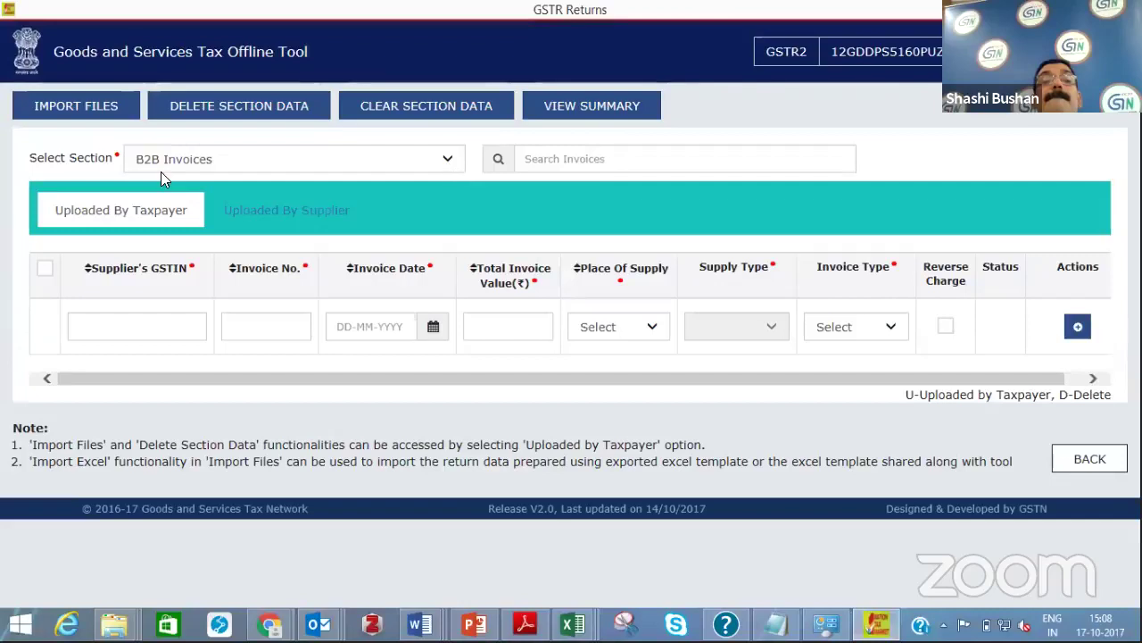
click(79, 106)
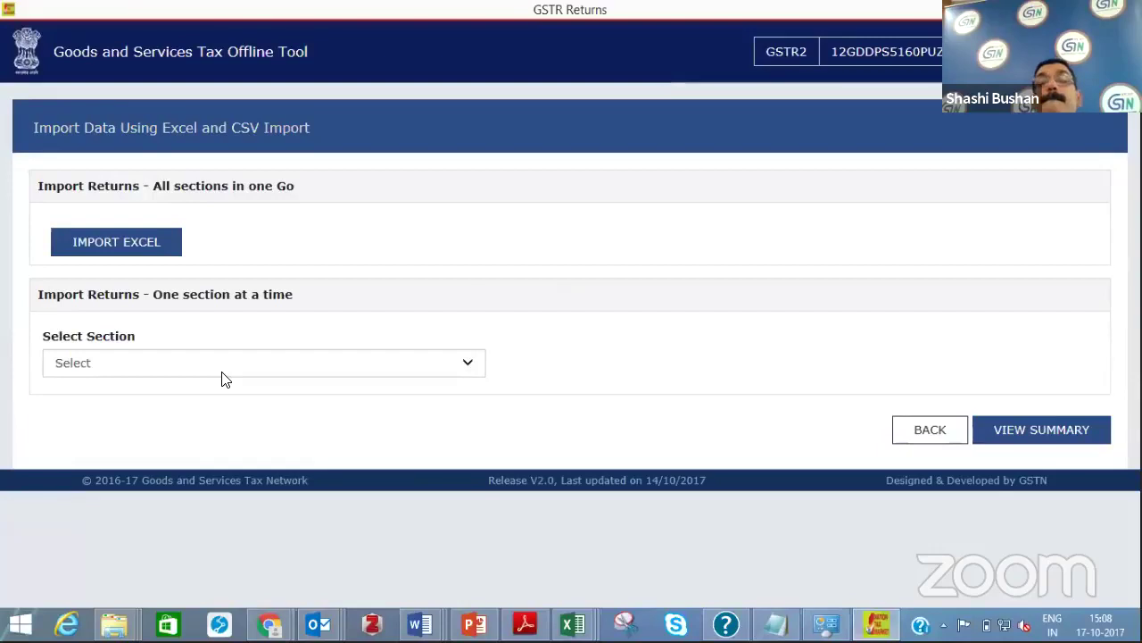
click(324, 127)
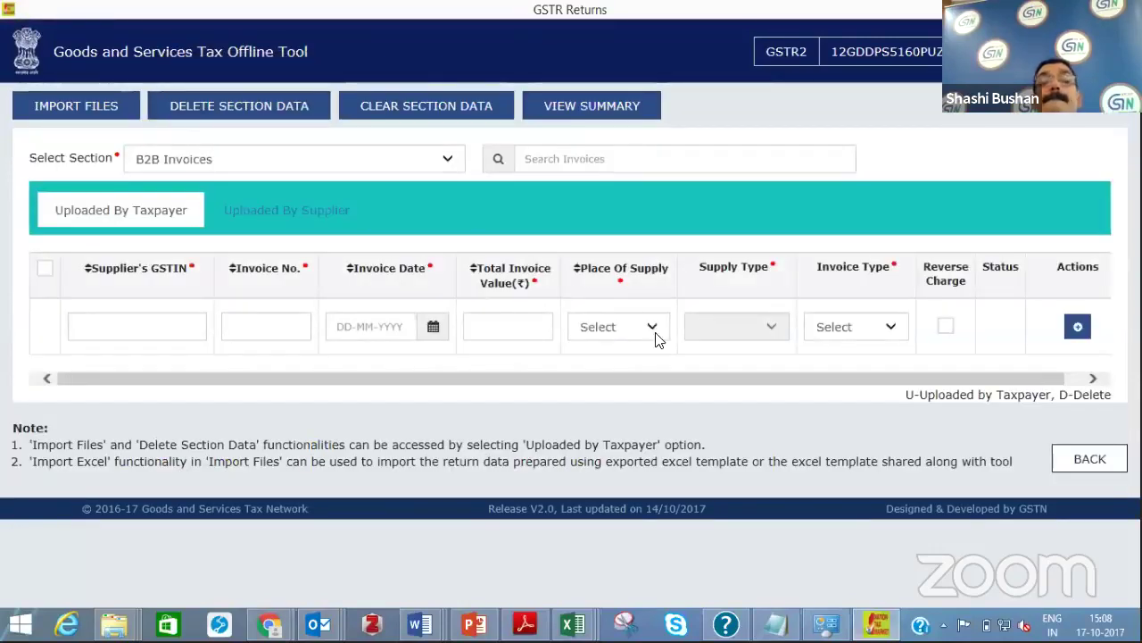
click(1107, 462)
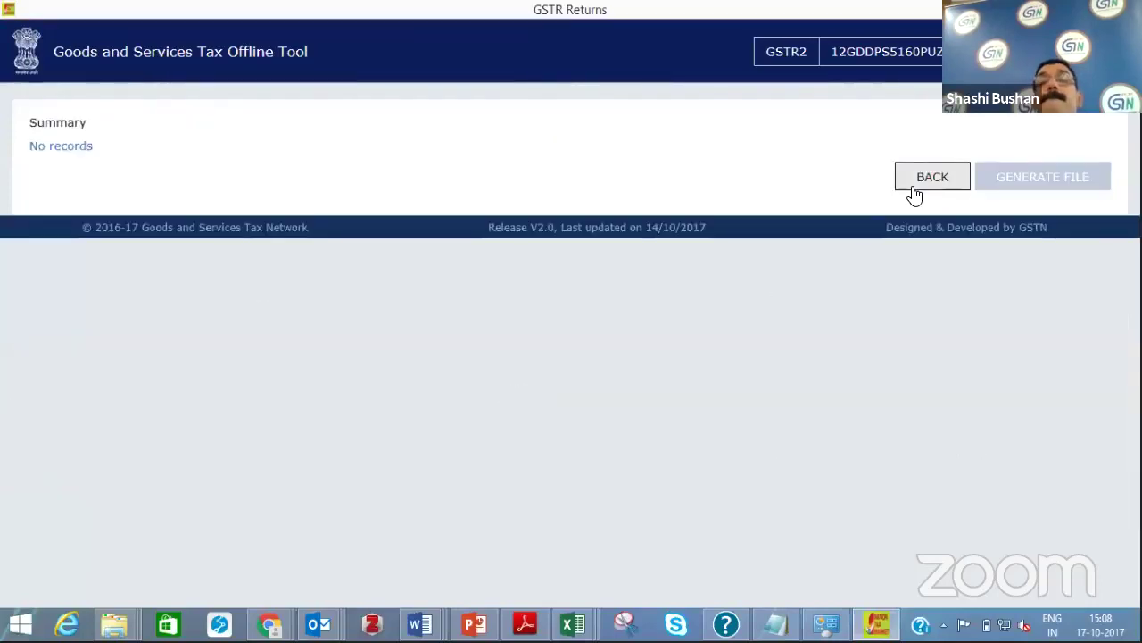
click(915, 189)
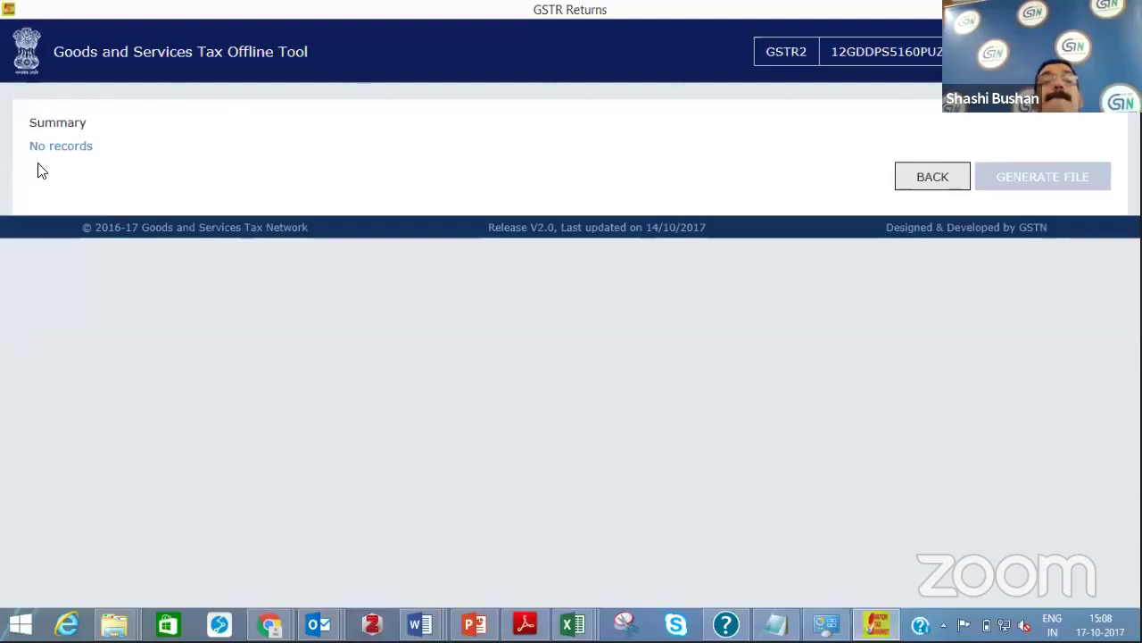
click(447, 160)
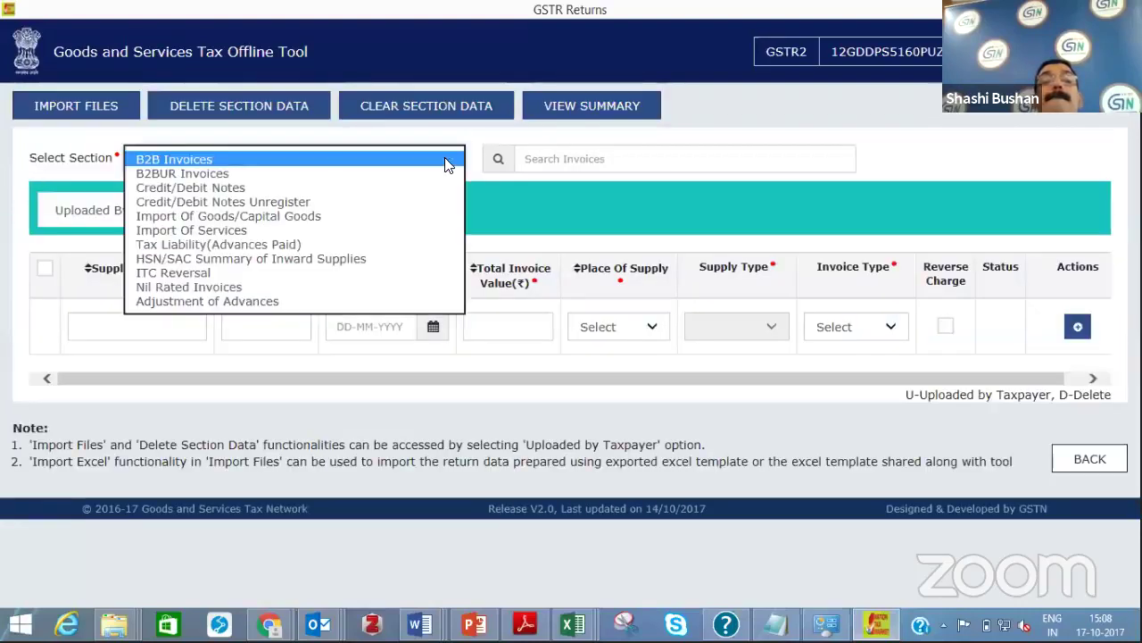
click(562, 109)
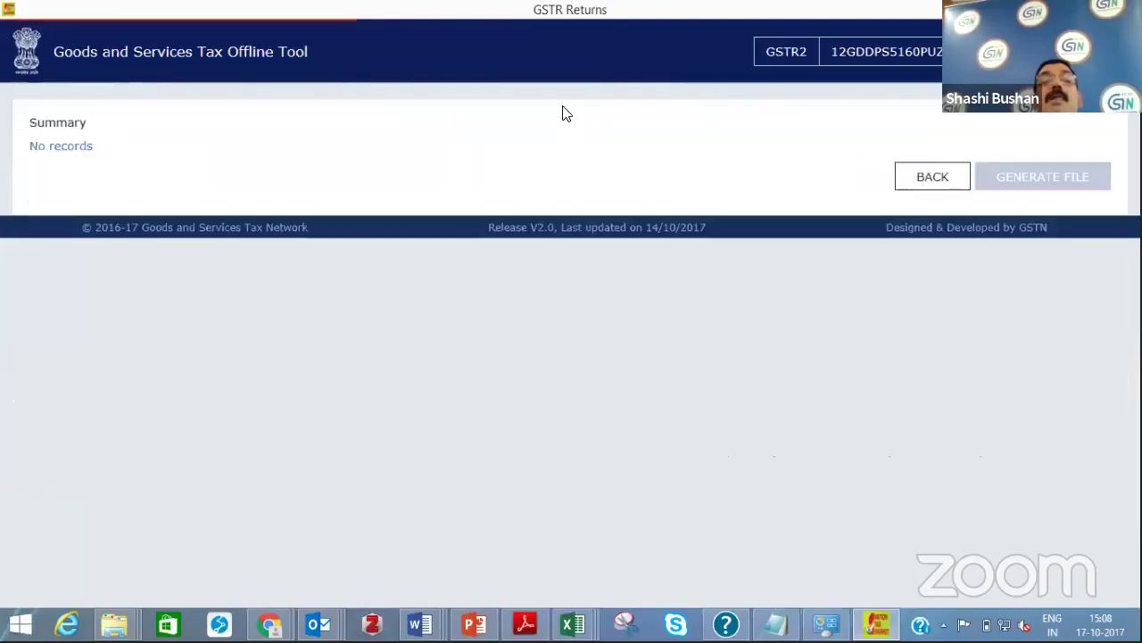
click(933, 177)
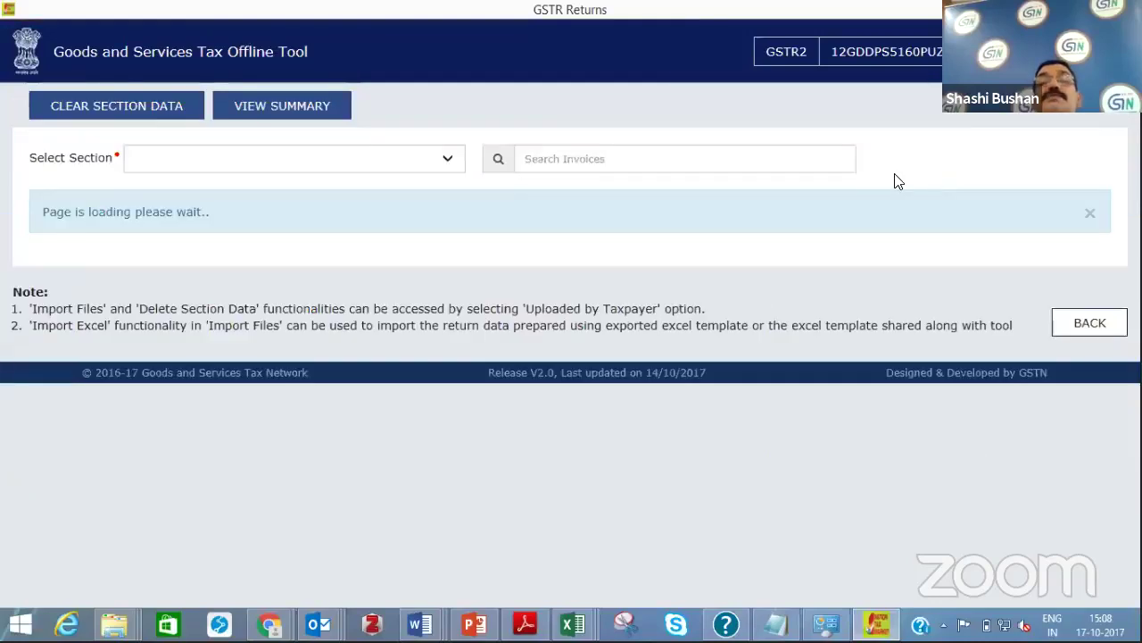
click(178, 158)
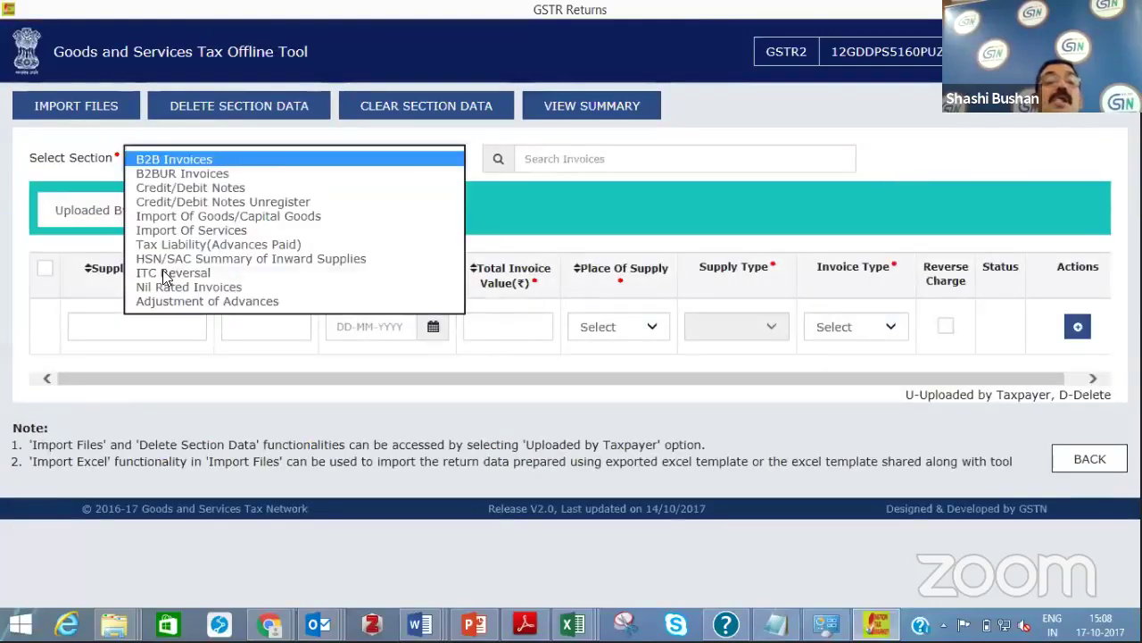
click(27, 147)
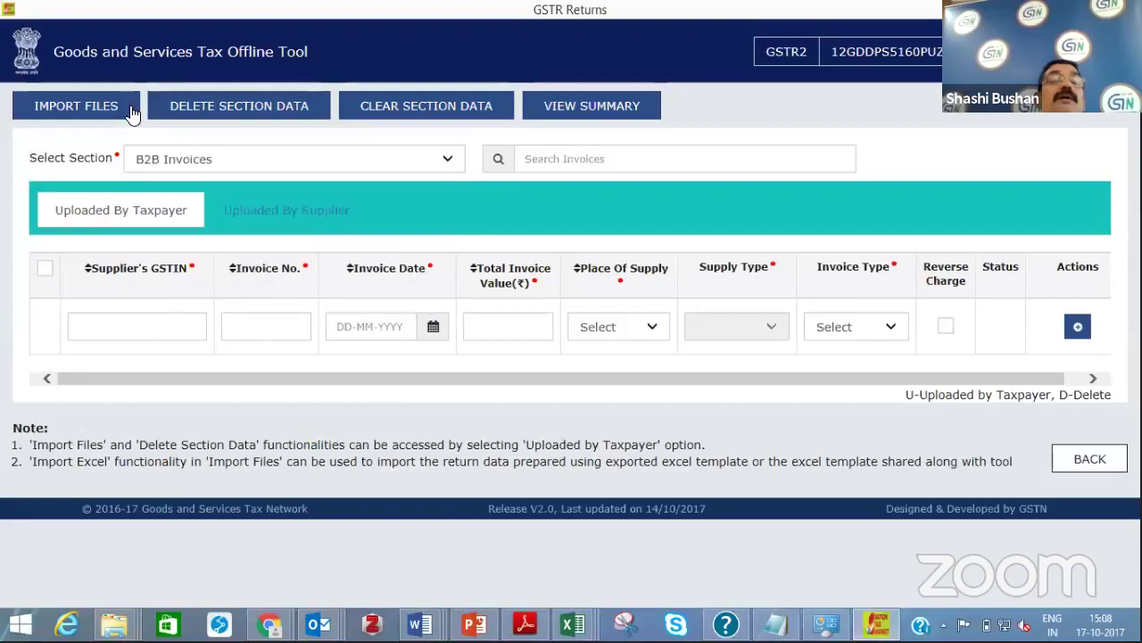
Delete all B2B Invoices section data, accepting both warnings, then return to the B2B page
click(163, 105)
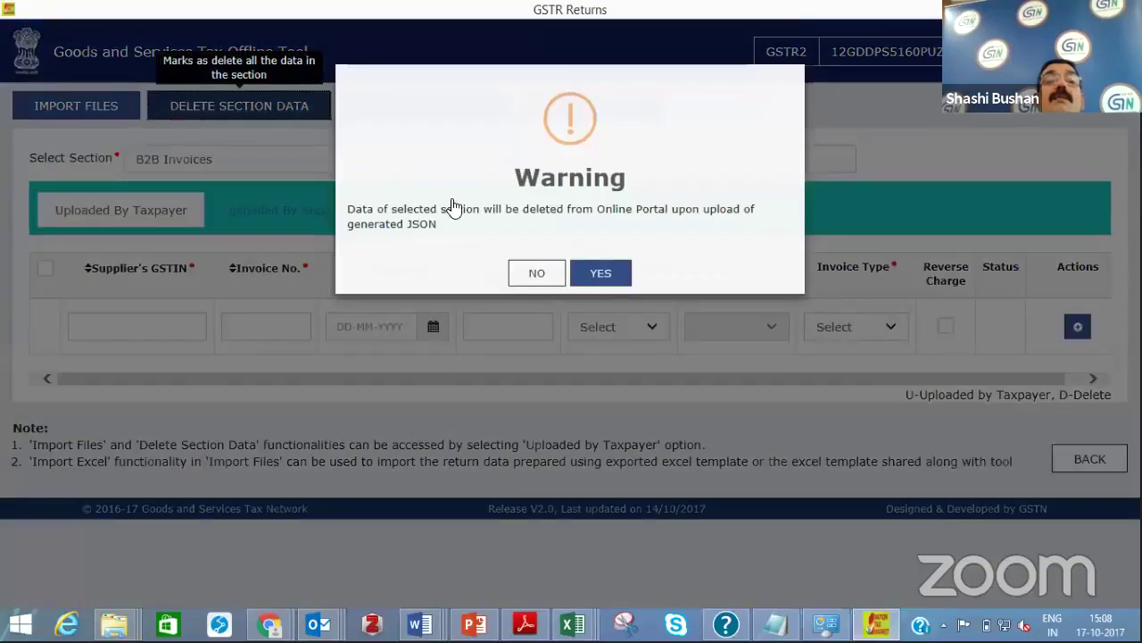
click(533, 301)
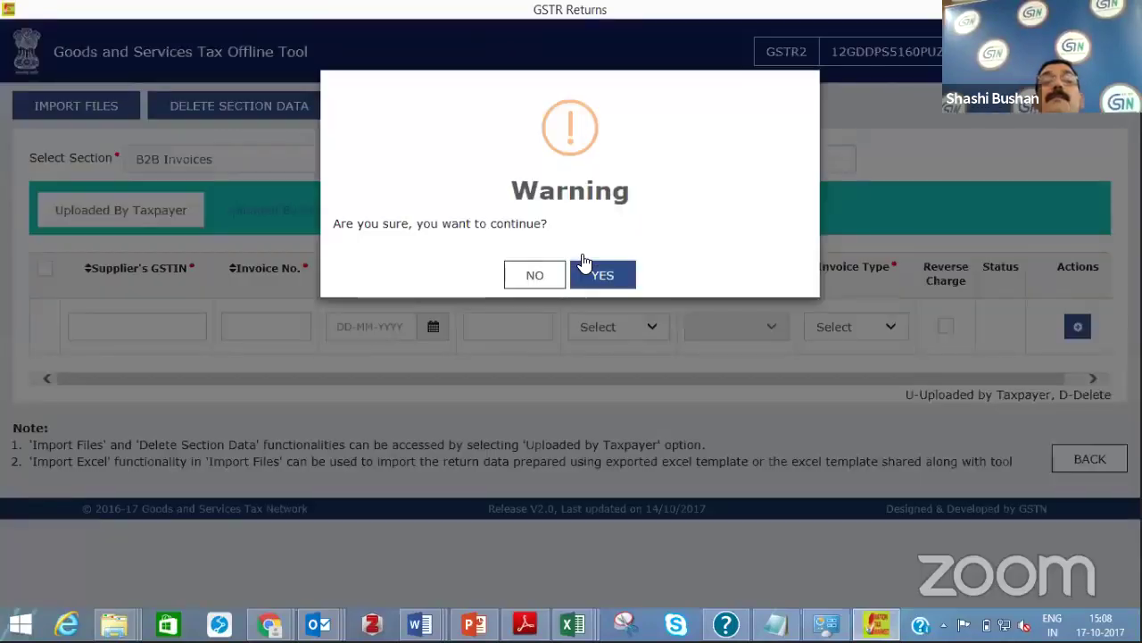
click(603, 273)
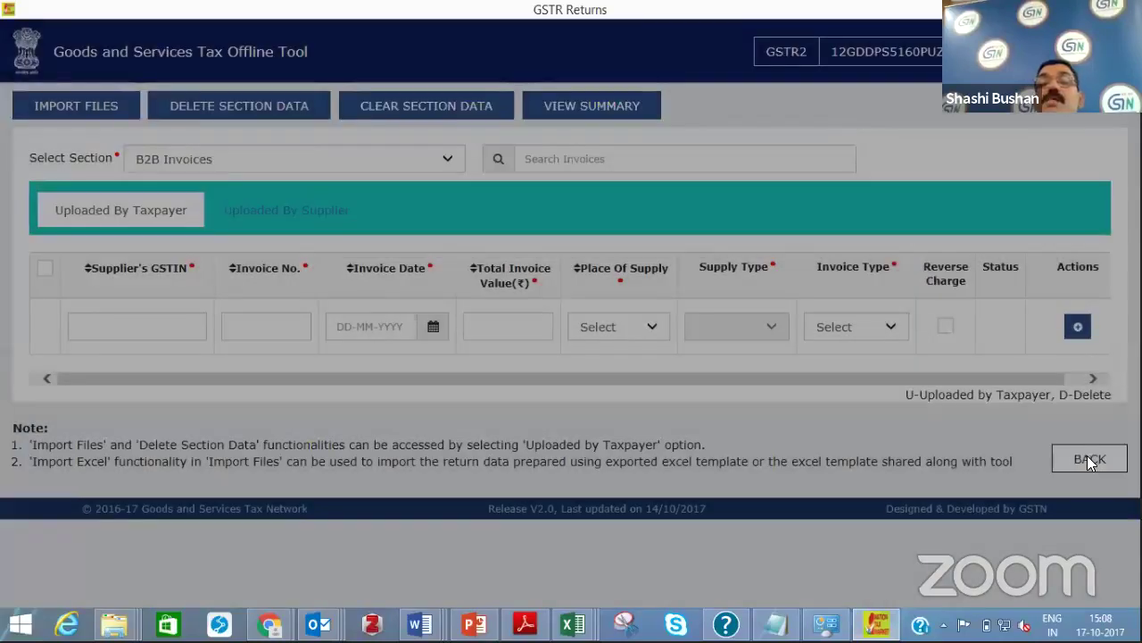
click(1087, 458)
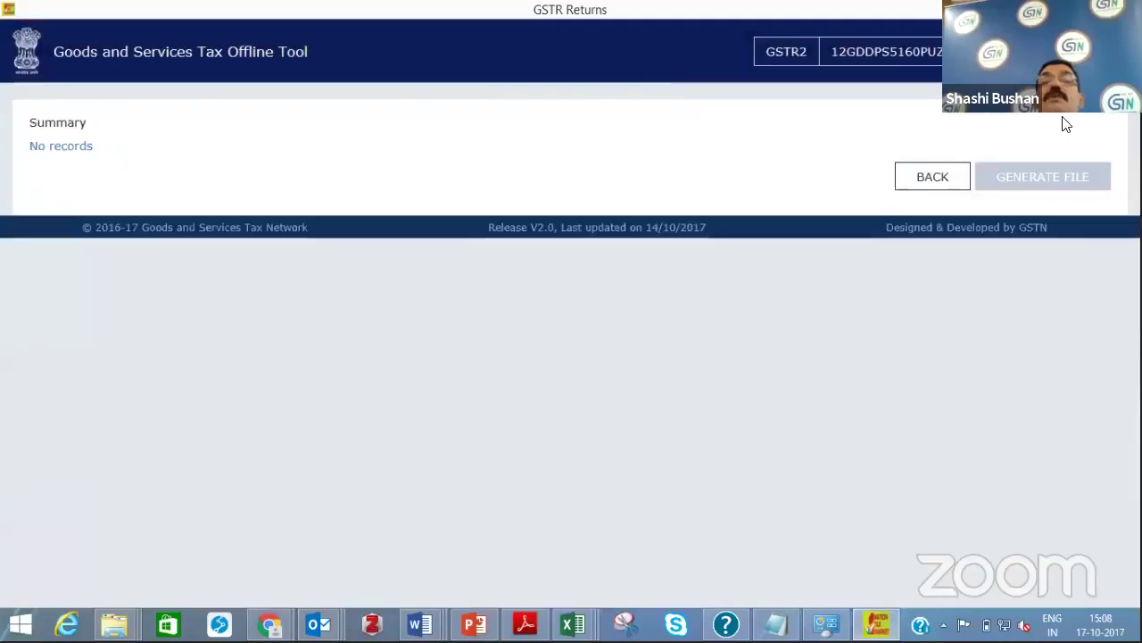
click(944, 176)
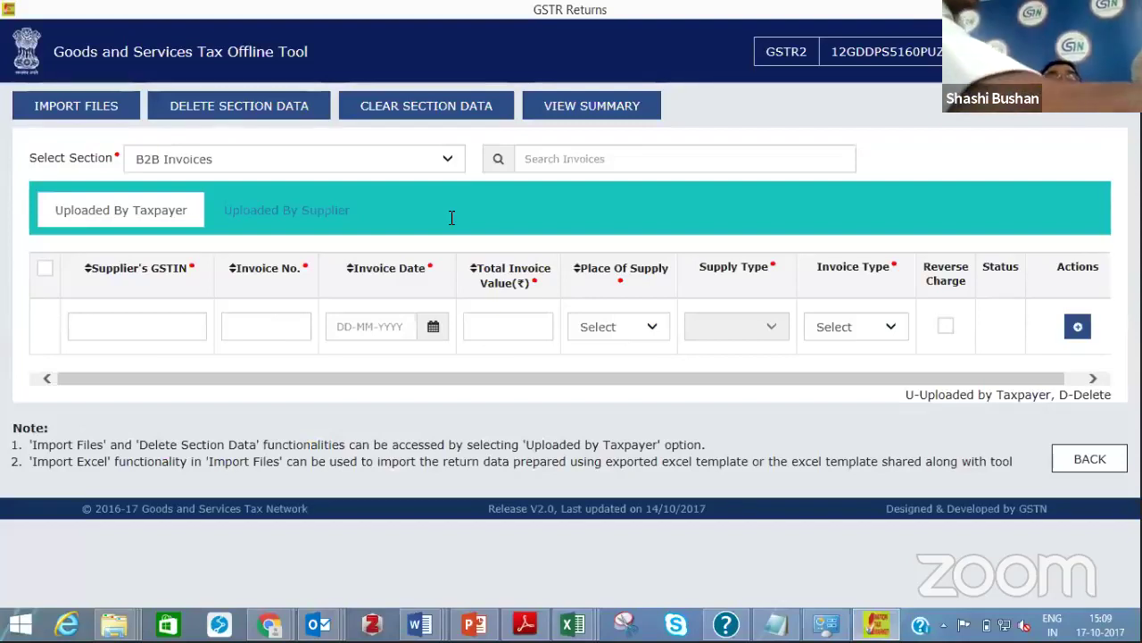
From the home page, open the downloaded offline_others return zip and proceed to its GSTR2 summary
click(178, 51)
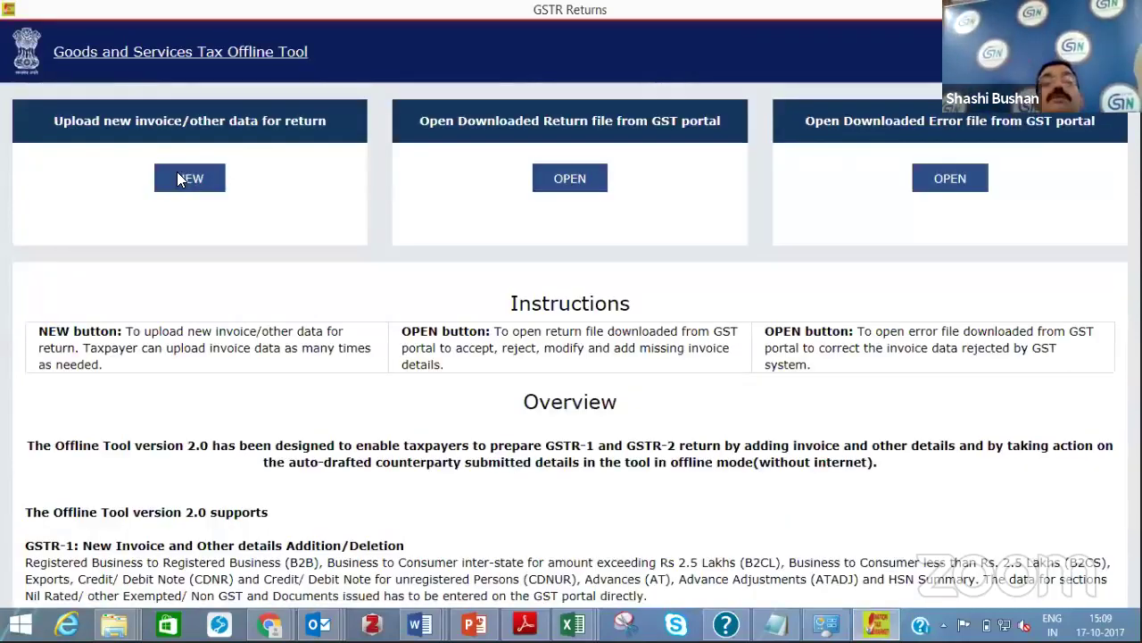
click(556, 188)
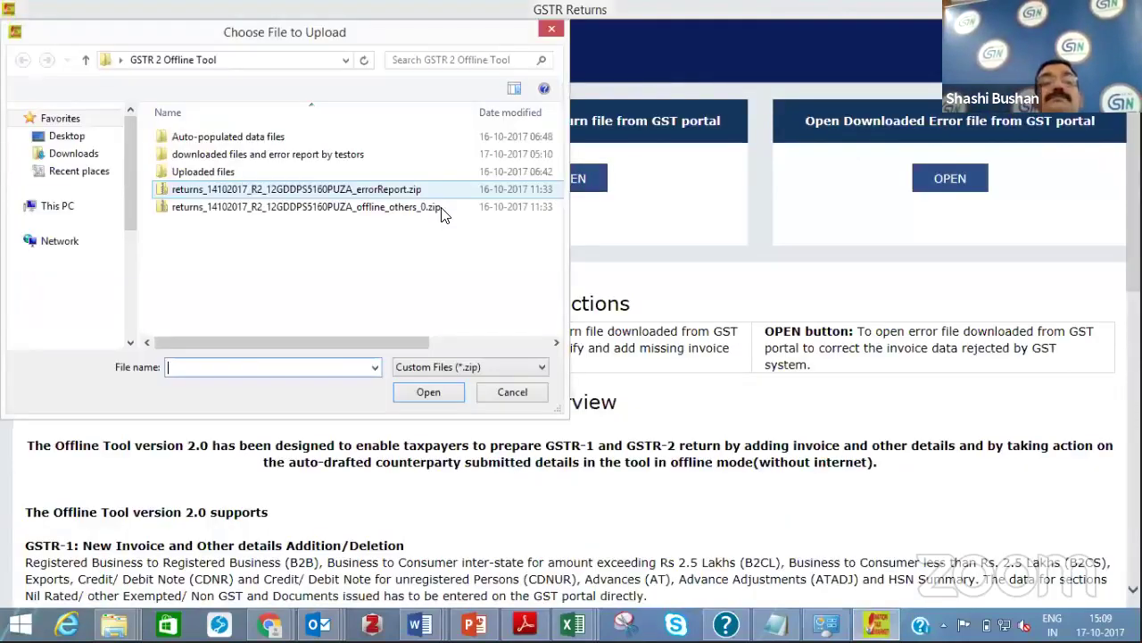
click(327, 206)
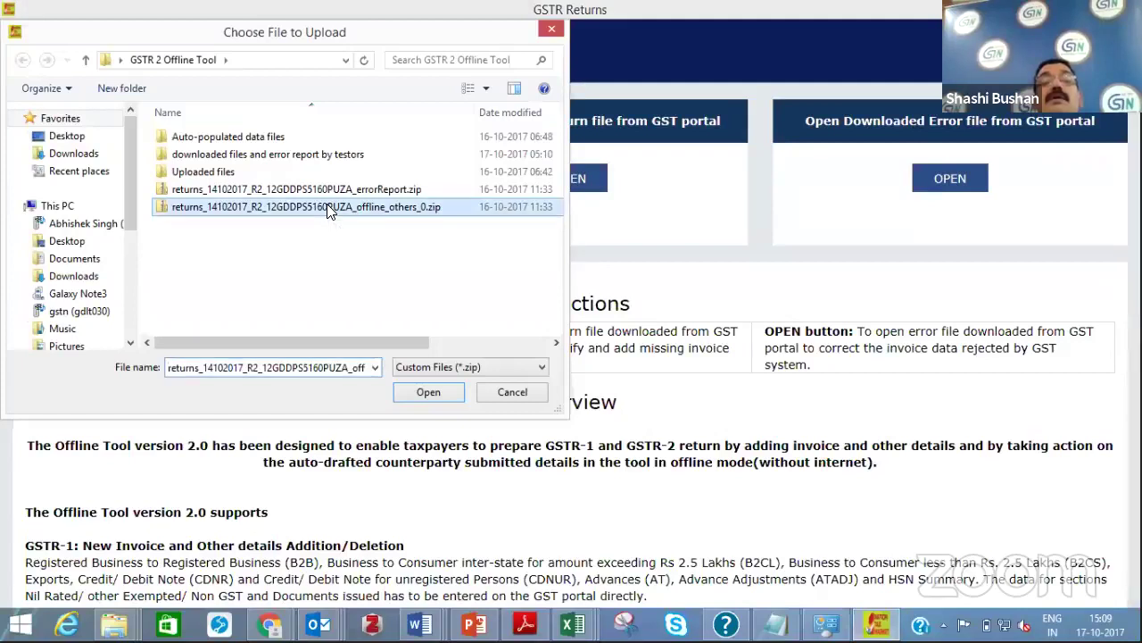
click(428, 390)
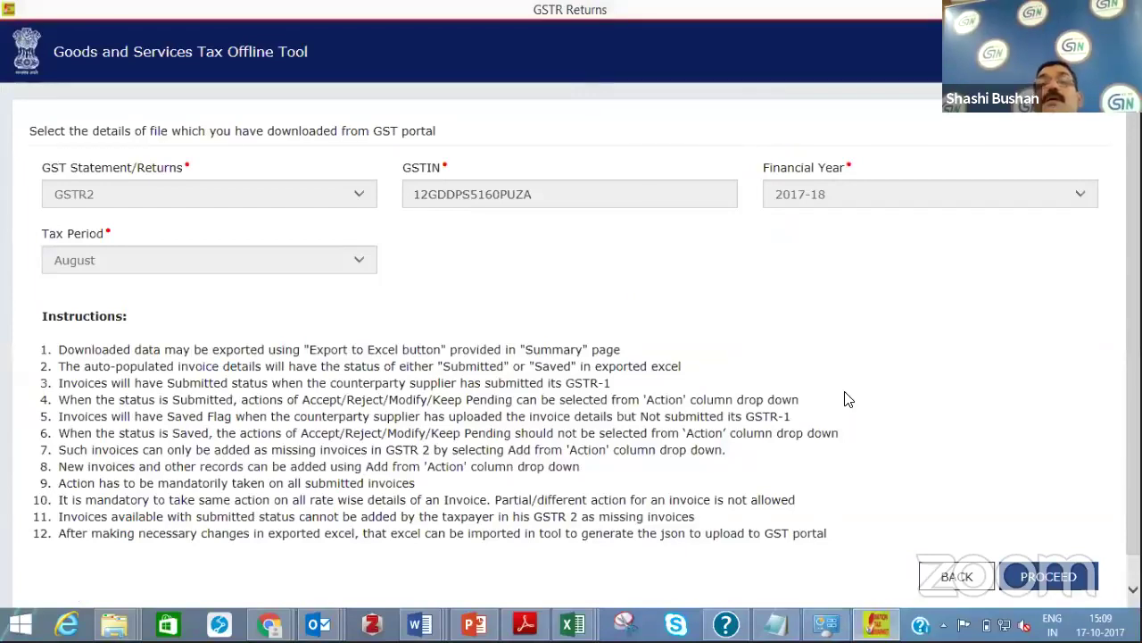
click(1048, 575)
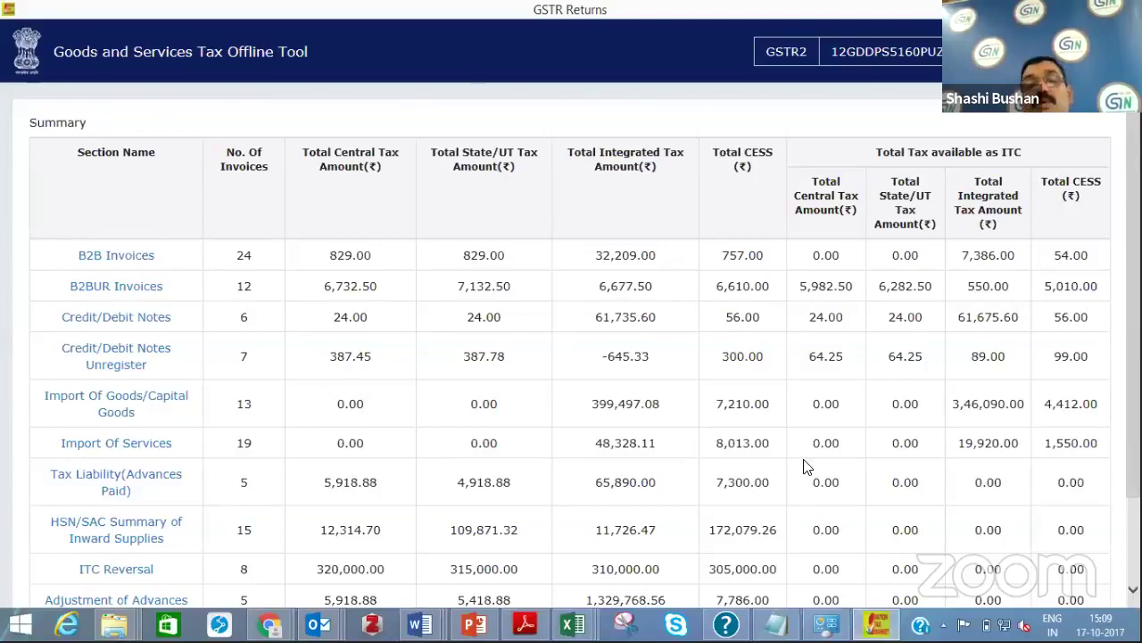
Open B2B Invoices from the summary and scroll through the taxpayer invoices, such as WB-100 and 5001
click(132, 260)
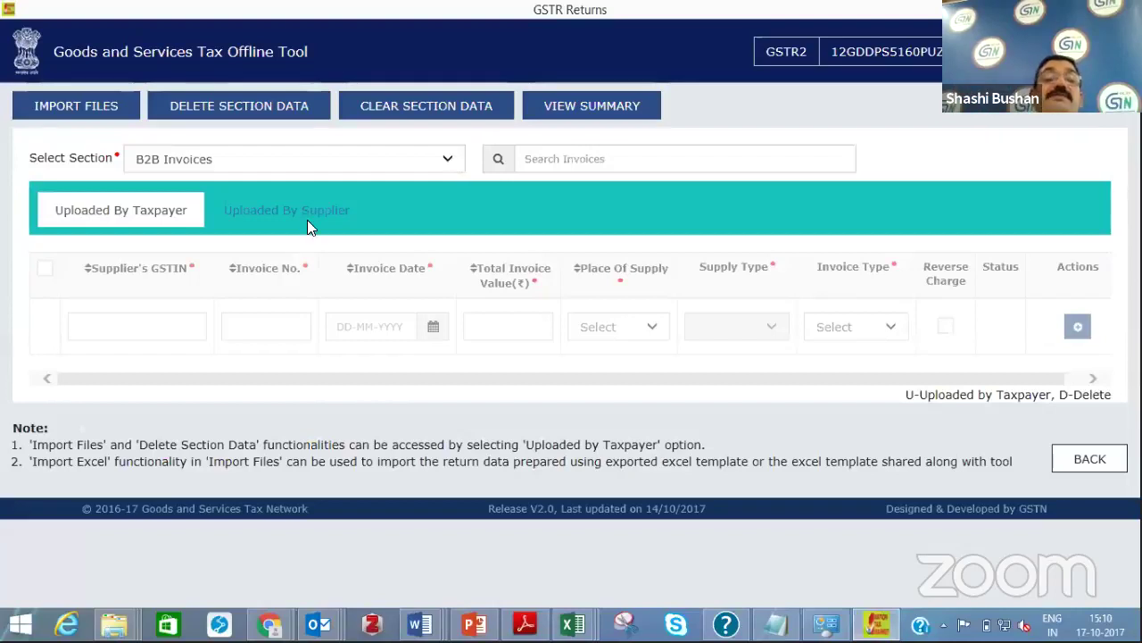
key(alt+Down)
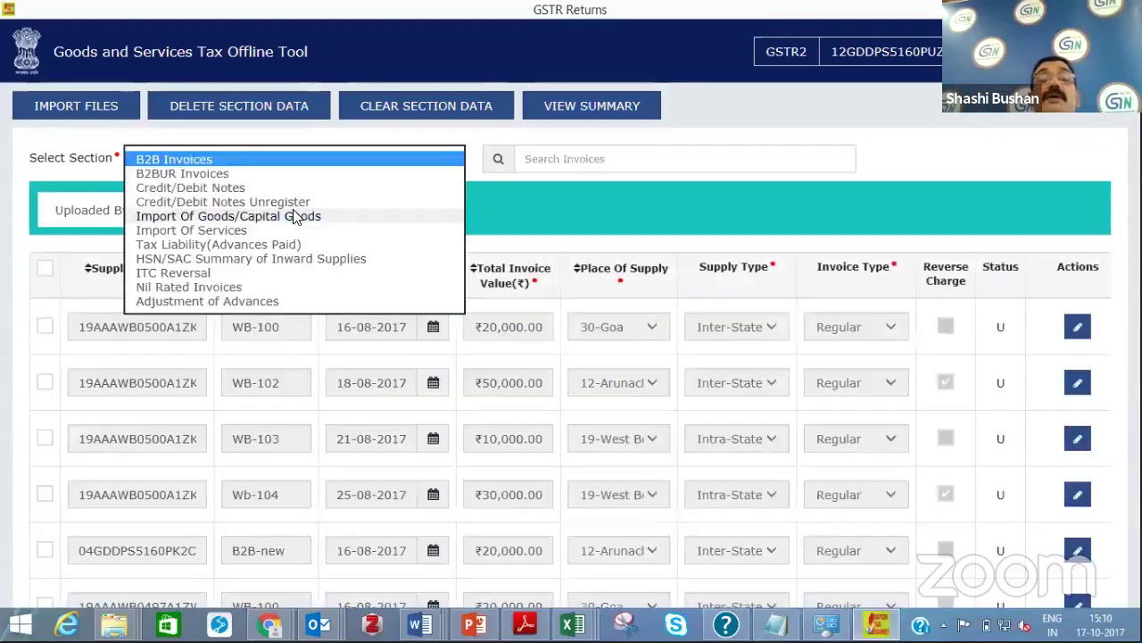
key(Return)
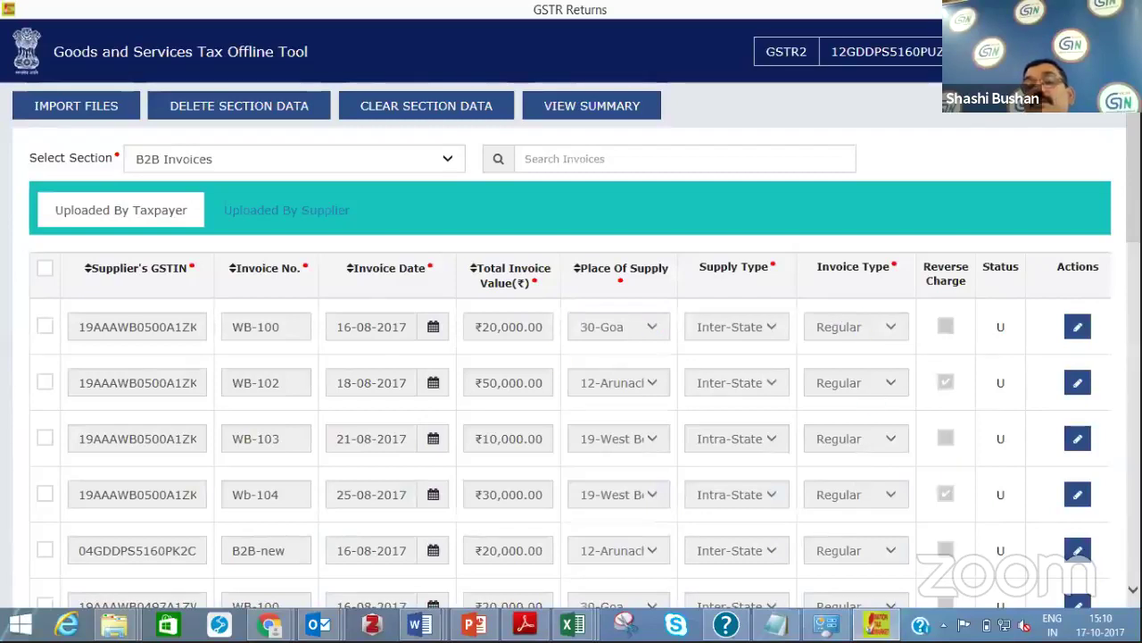
scroll(955, 348, down, 3)
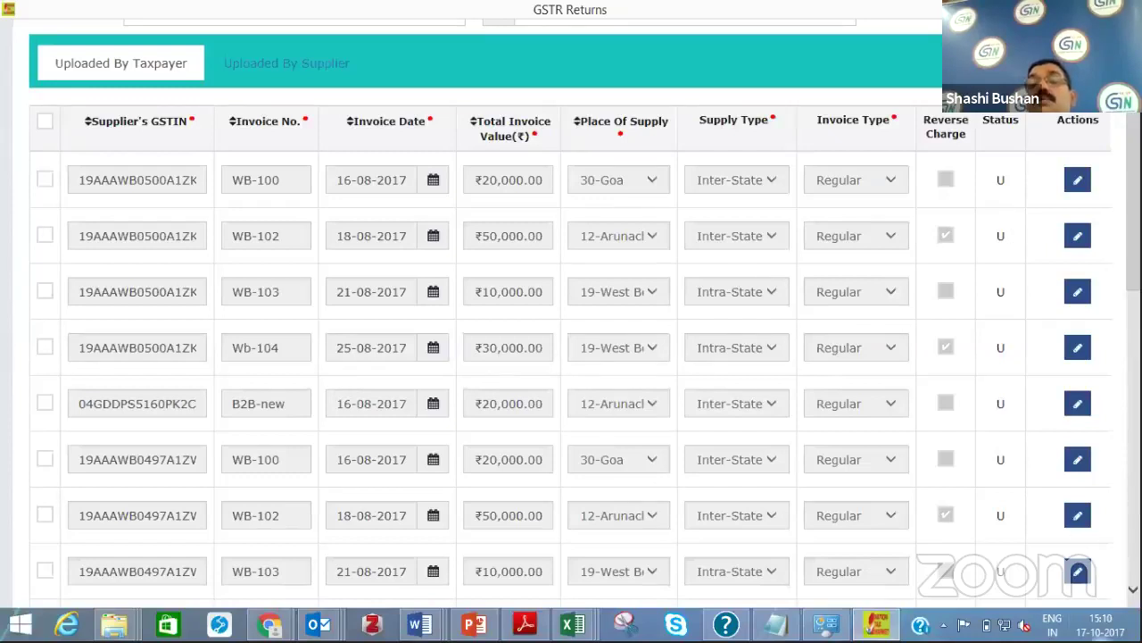
scroll(571, 357, down, 2)
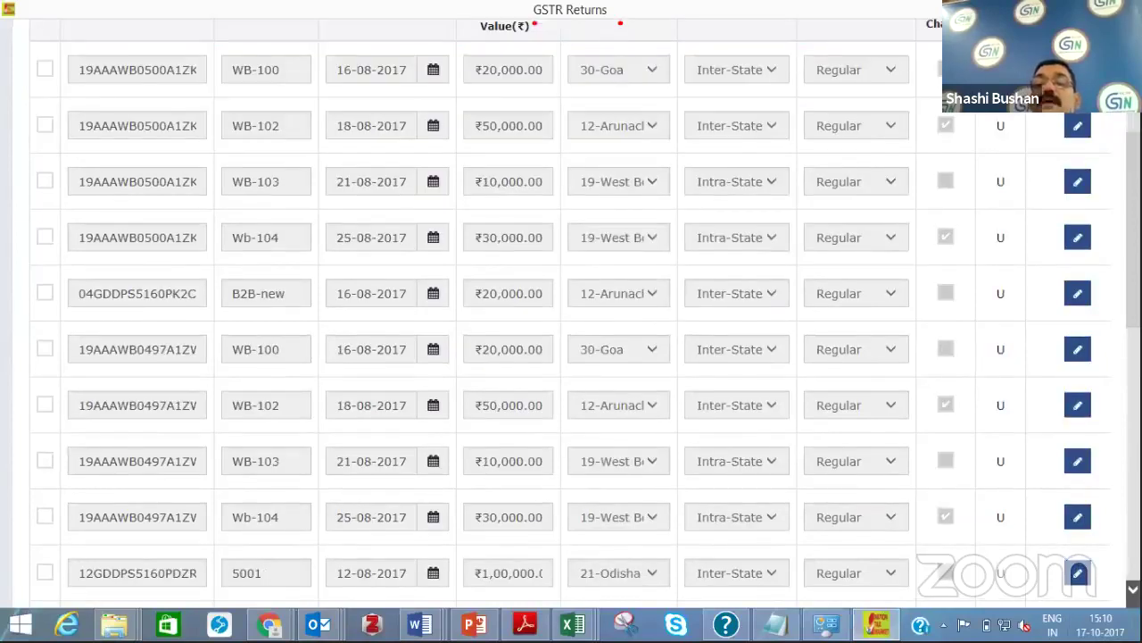
scroll(571, 357, down, 5)
scroll(572, 357, down, 5)
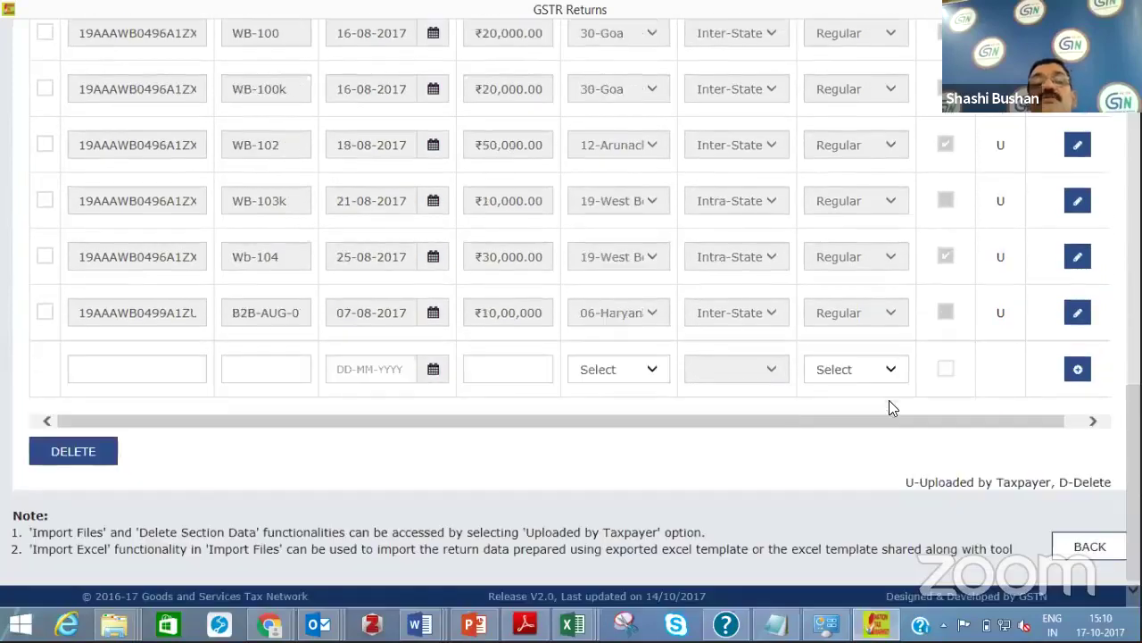
Copy the last invoice's supplier GSTIN into the new B2B invoice row
click(164, 374)
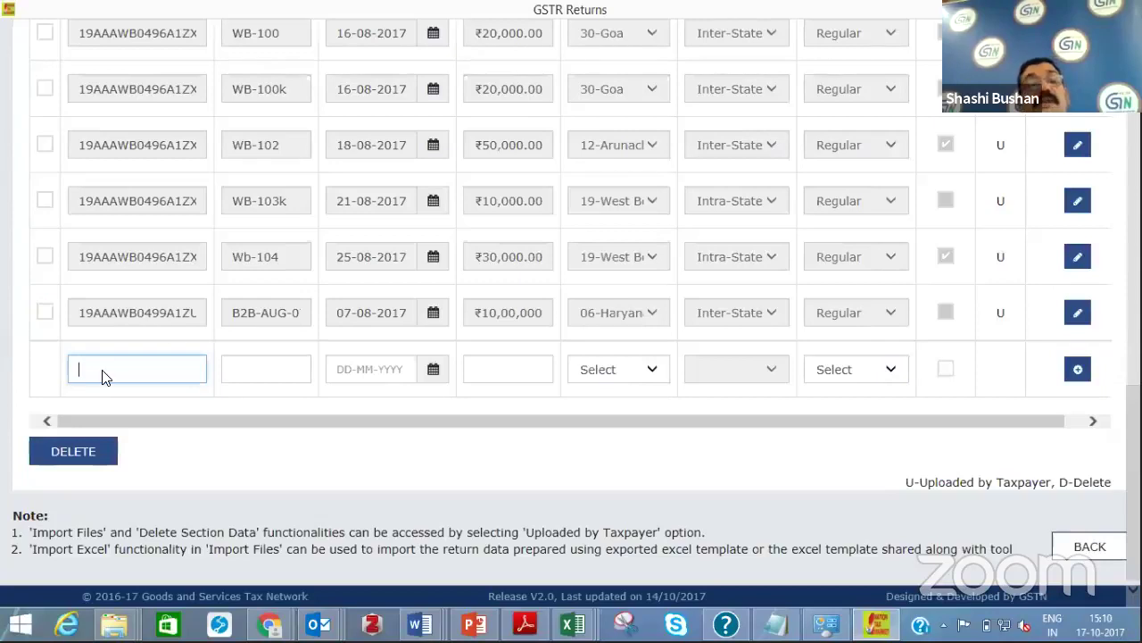
click(167, 315)
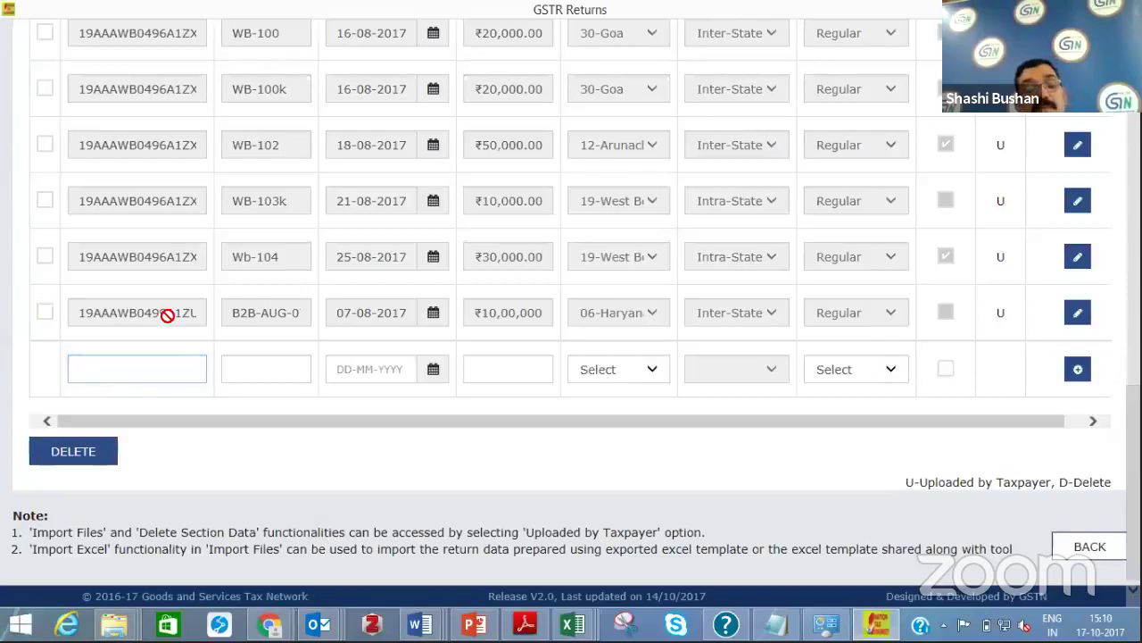
double_click(167, 315)
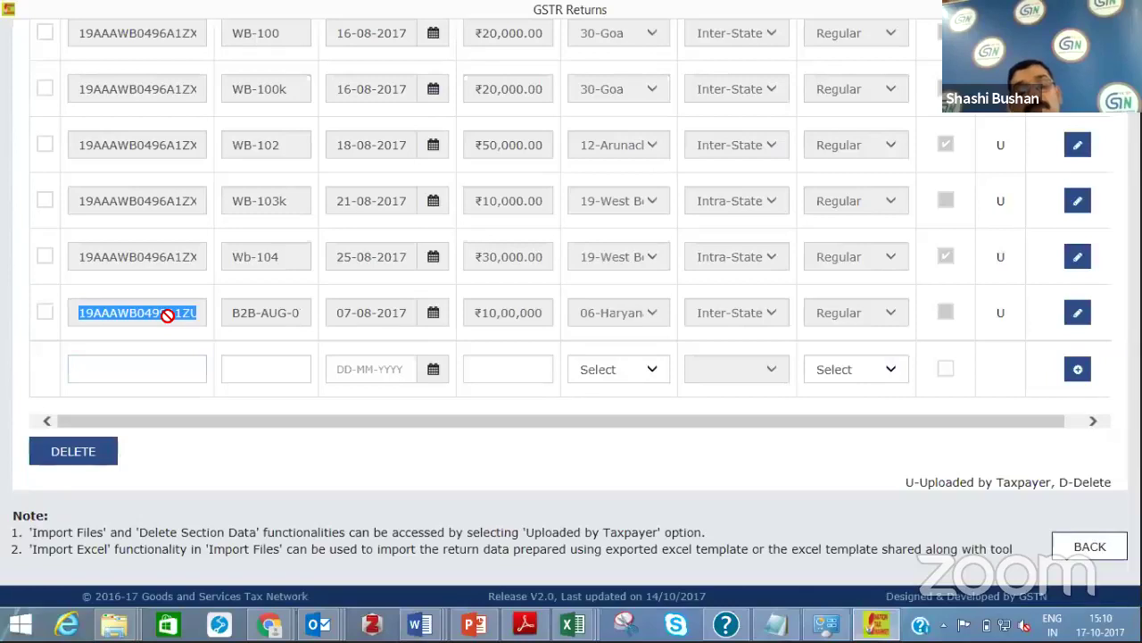
click(155, 373)
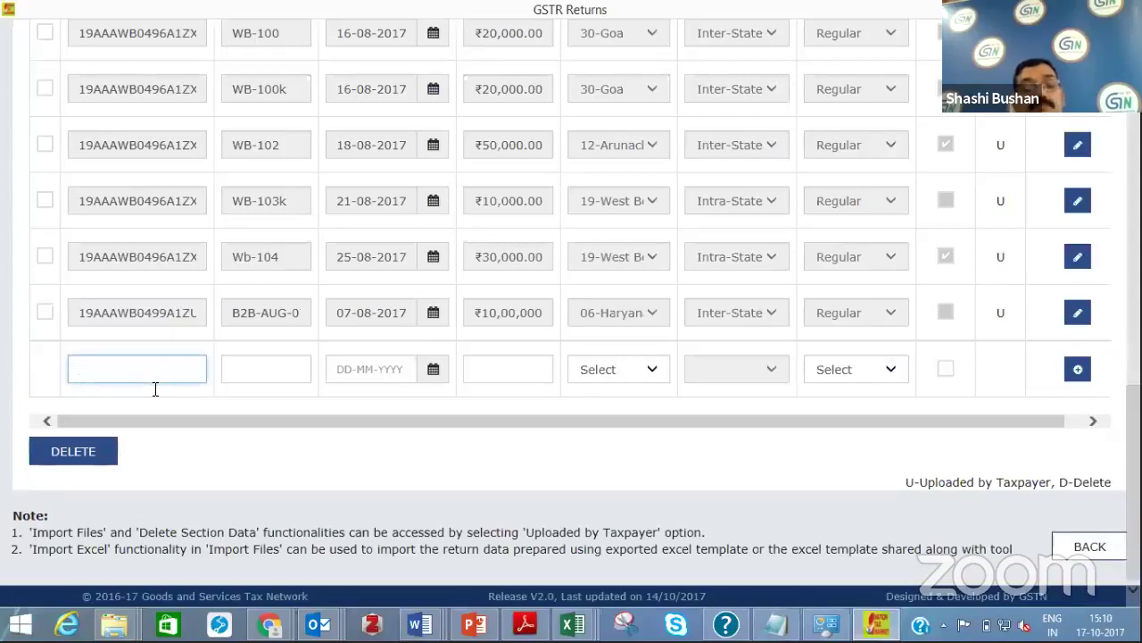
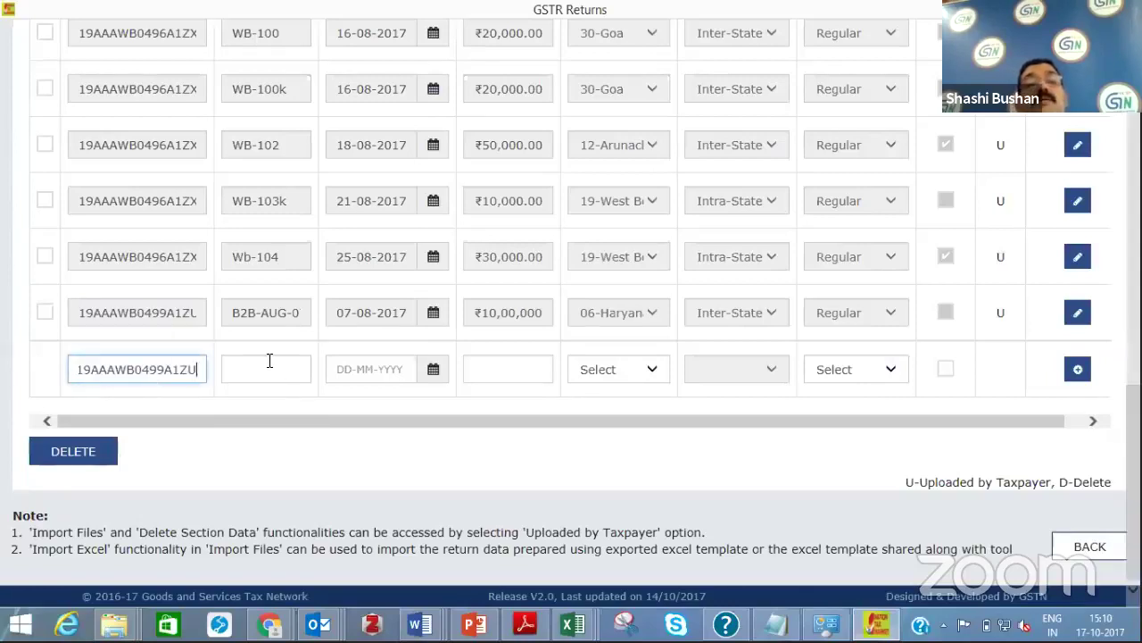
click(269, 361)
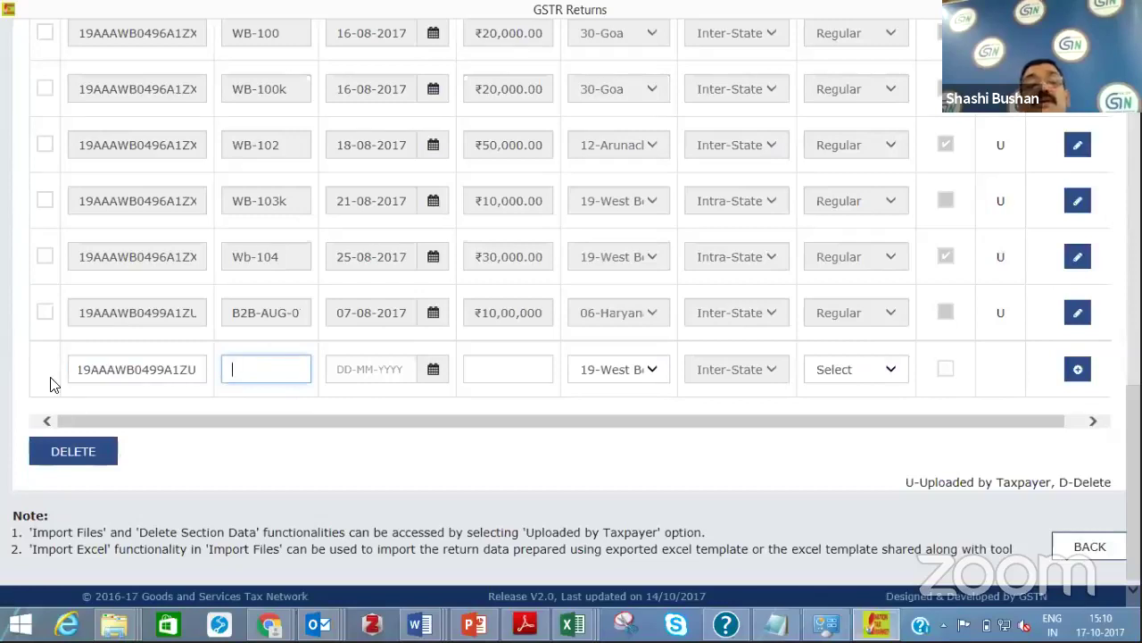
Tick invoices WB-103k, Wb-104 and the last filled row, and confirm deleting them
click(44, 202)
click(44, 257)
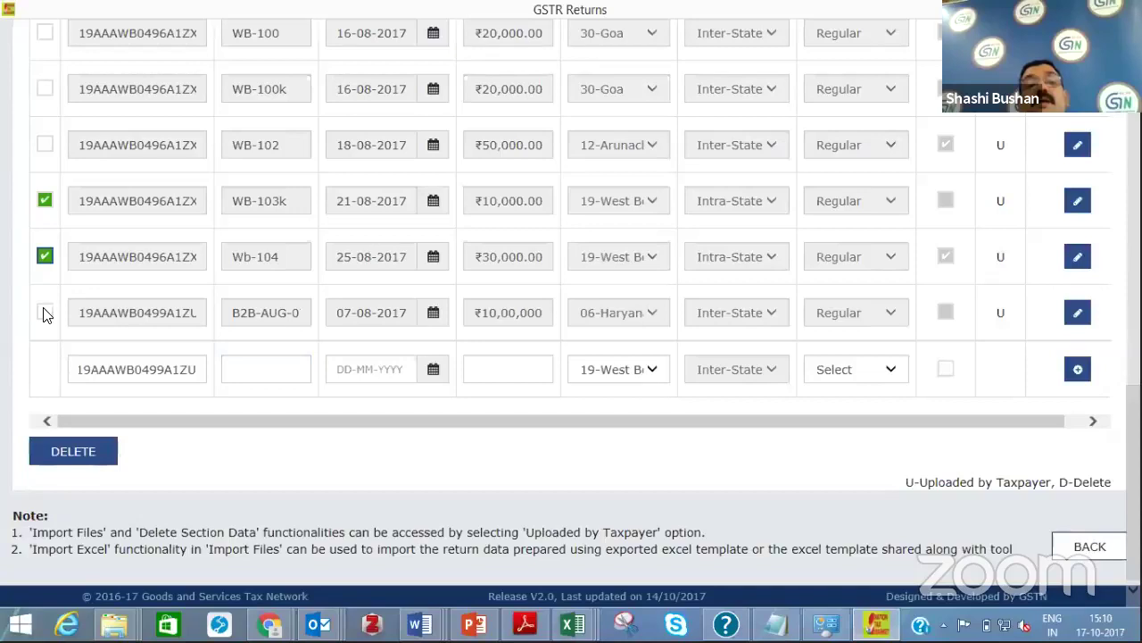
click(45, 313)
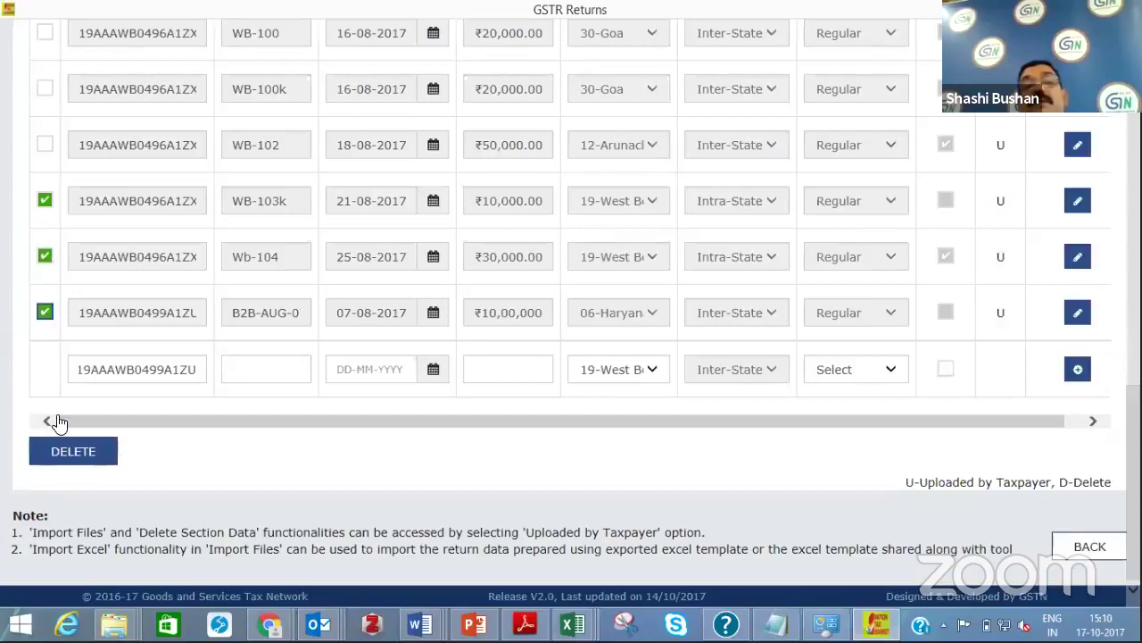
click(73, 451)
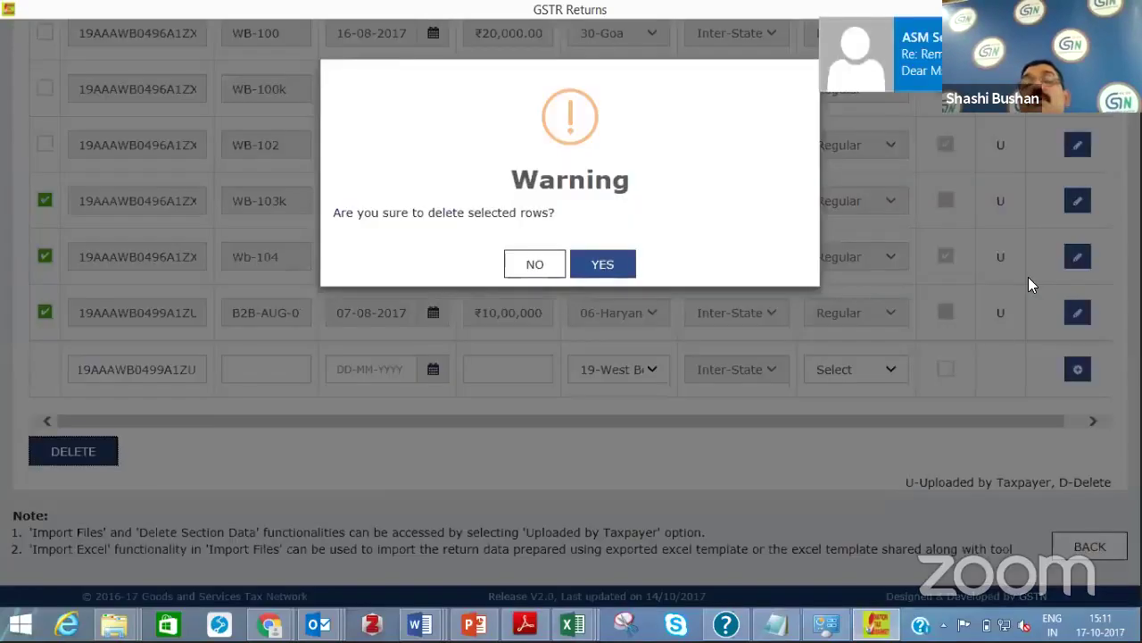
click(610, 282)
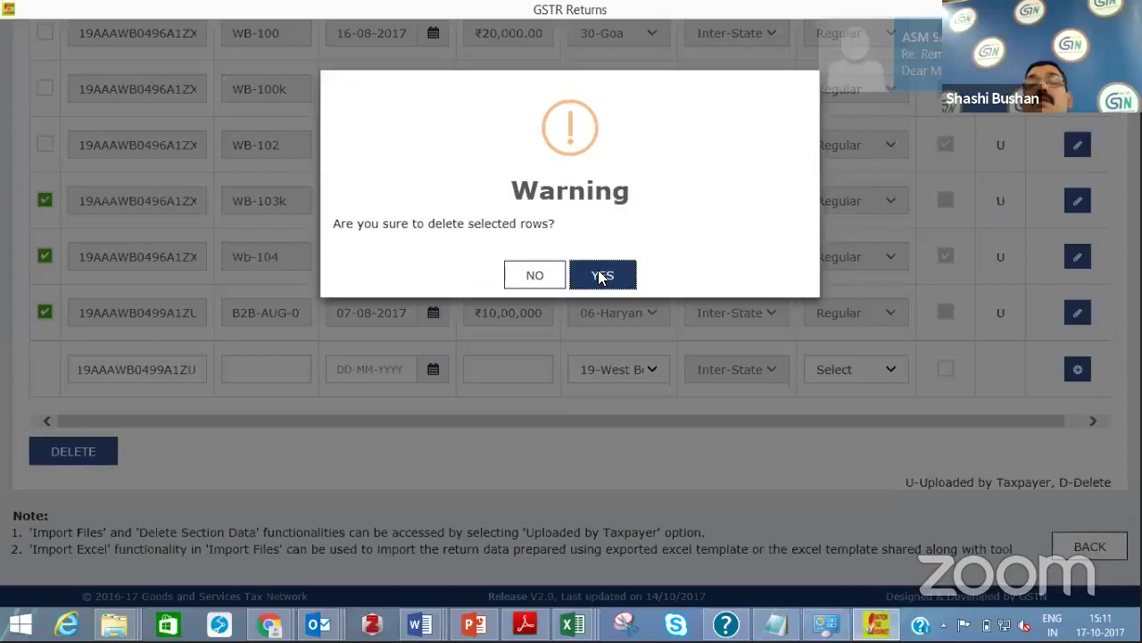
click(593, 273)
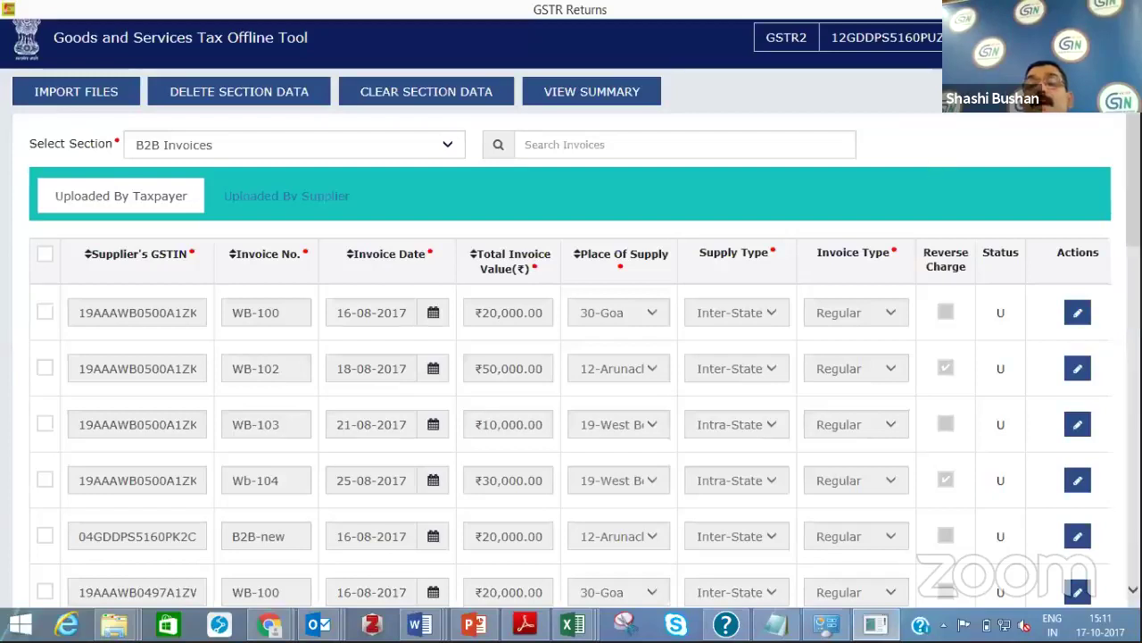
Check that WB-103k and Wb-104 now show status D, then view the supplier-uploaded B2B invoices
scroll(1101, 541, down, 8)
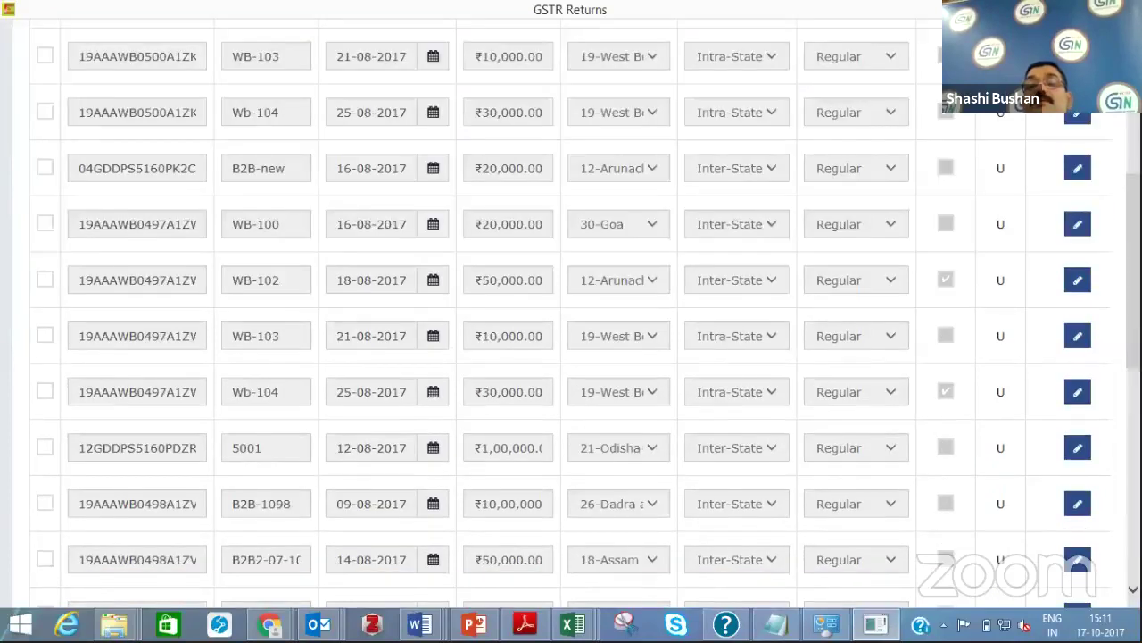
scroll(1096, 329, down, 3)
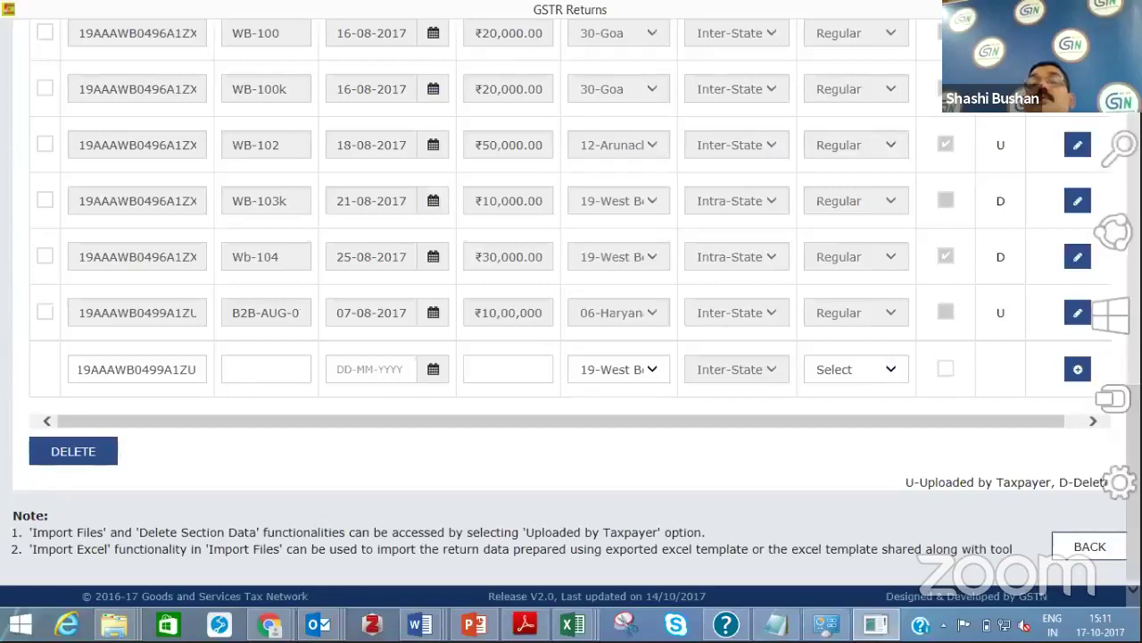
scroll(571, 313, up, 4)
scroll(571, 312, up, 3)
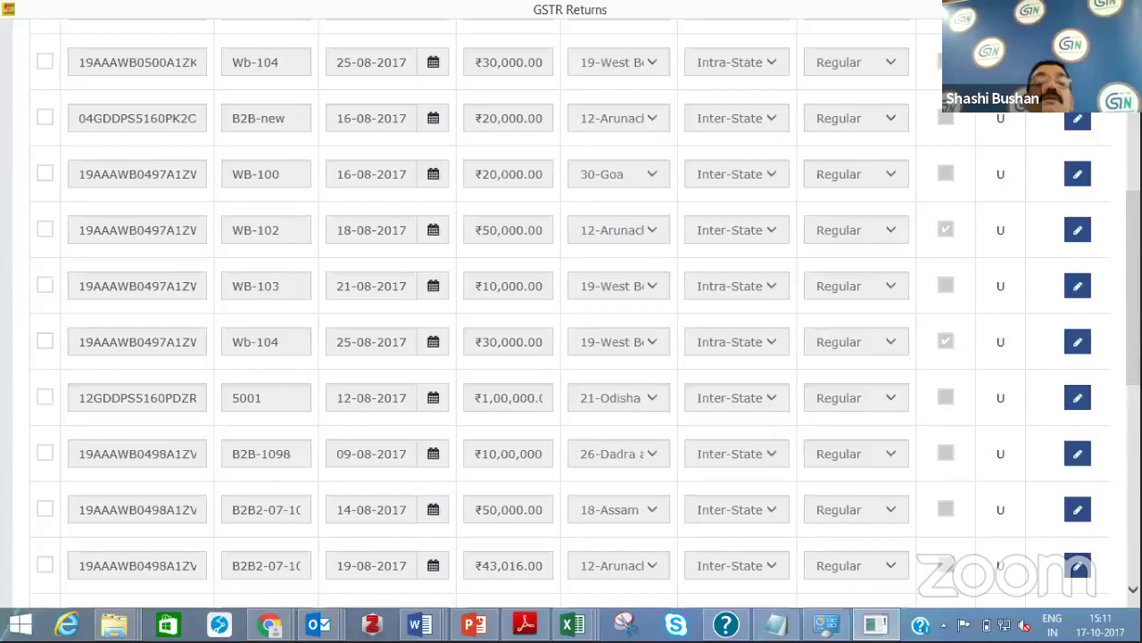
scroll(271, 224, up, 5)
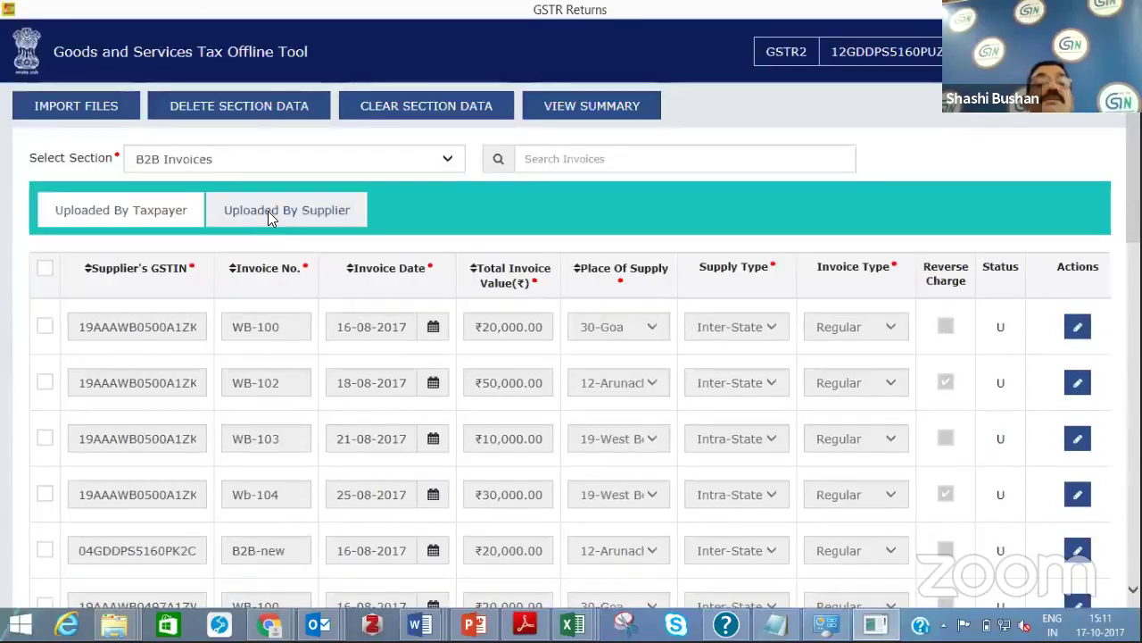
click(268, 210)
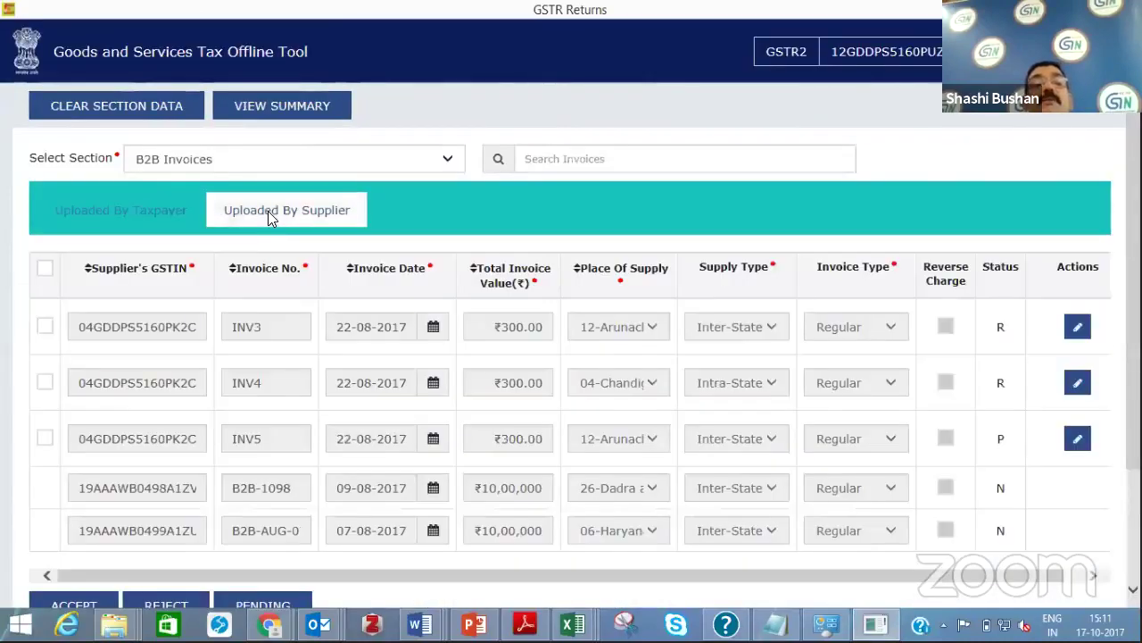
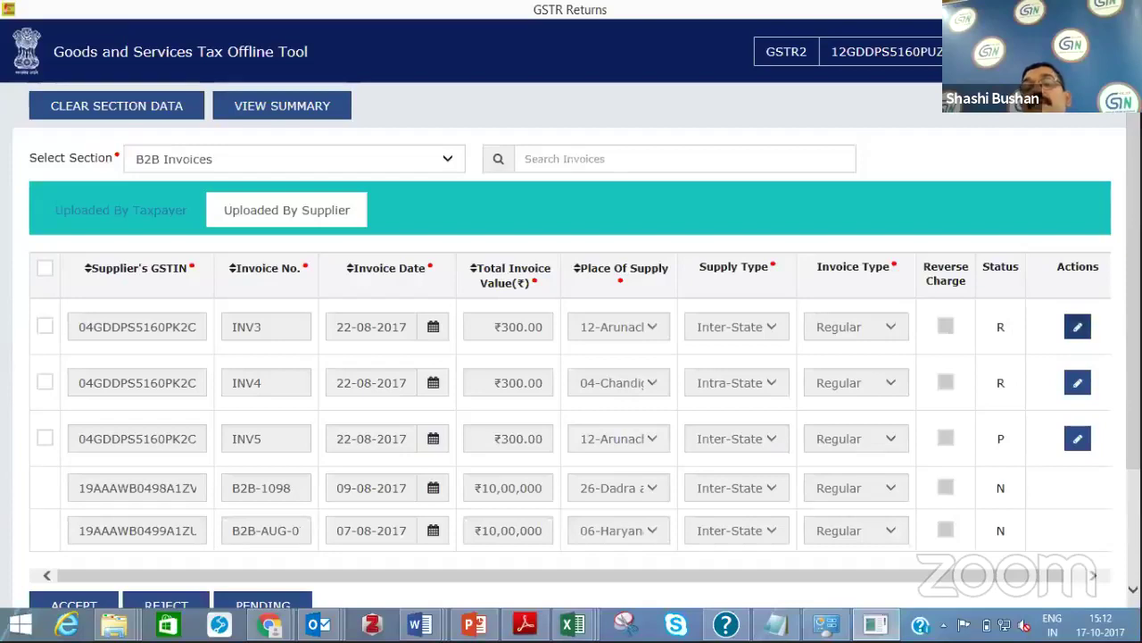
Review the rate-wise item amounts of supplier invoice INV3, then go back to B2B Invoices
scroll(689, 400, down, 3)
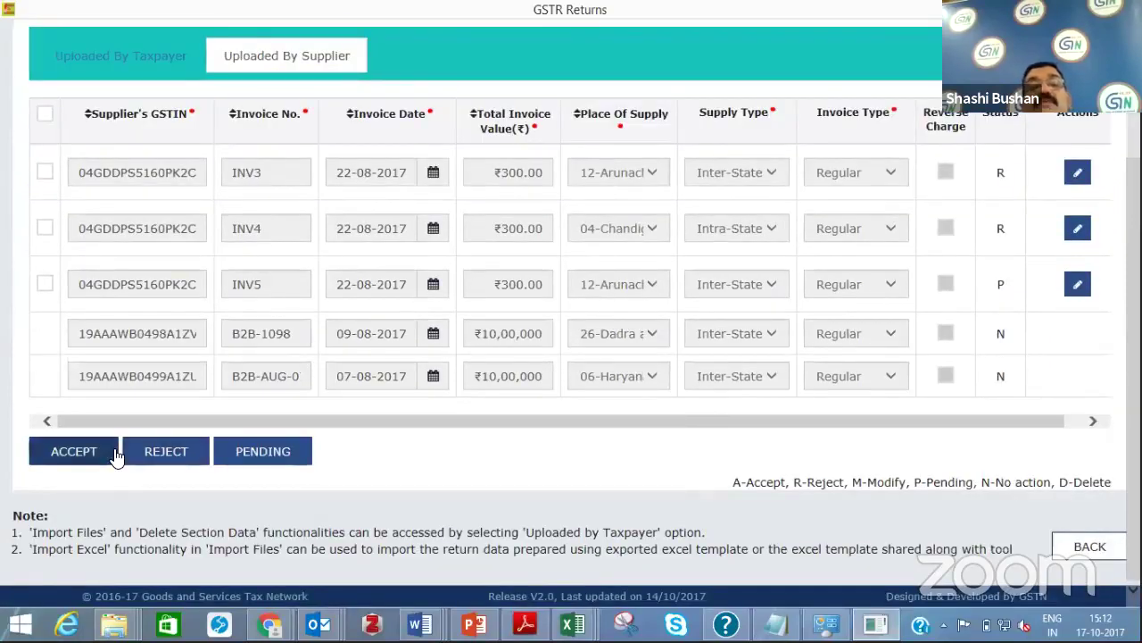
click(1077, 174)
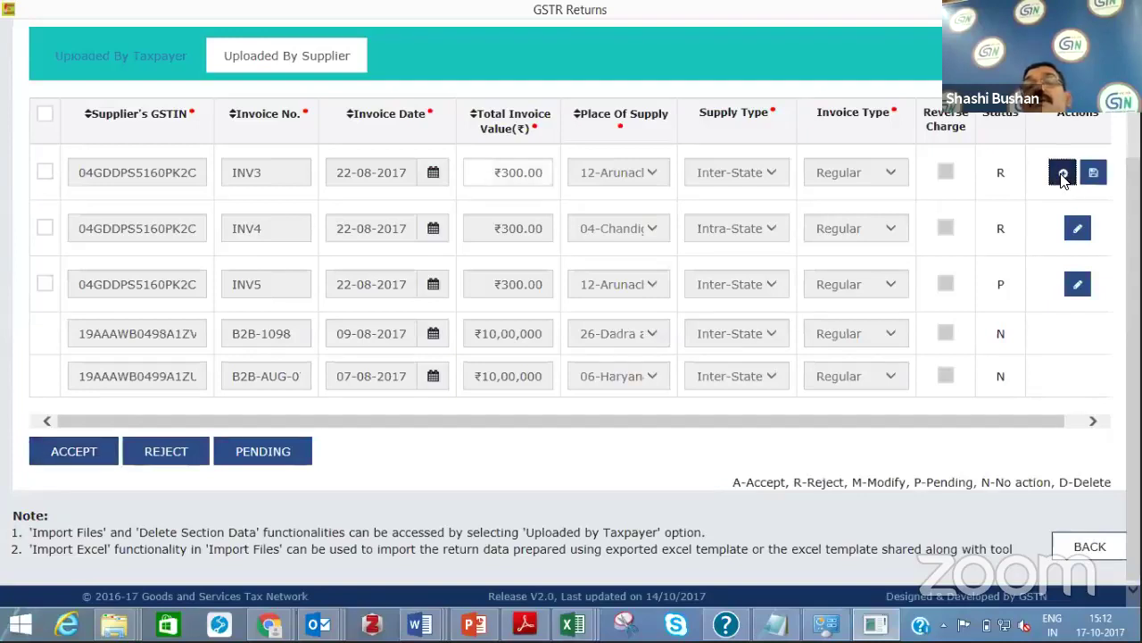
click(1062, 175)
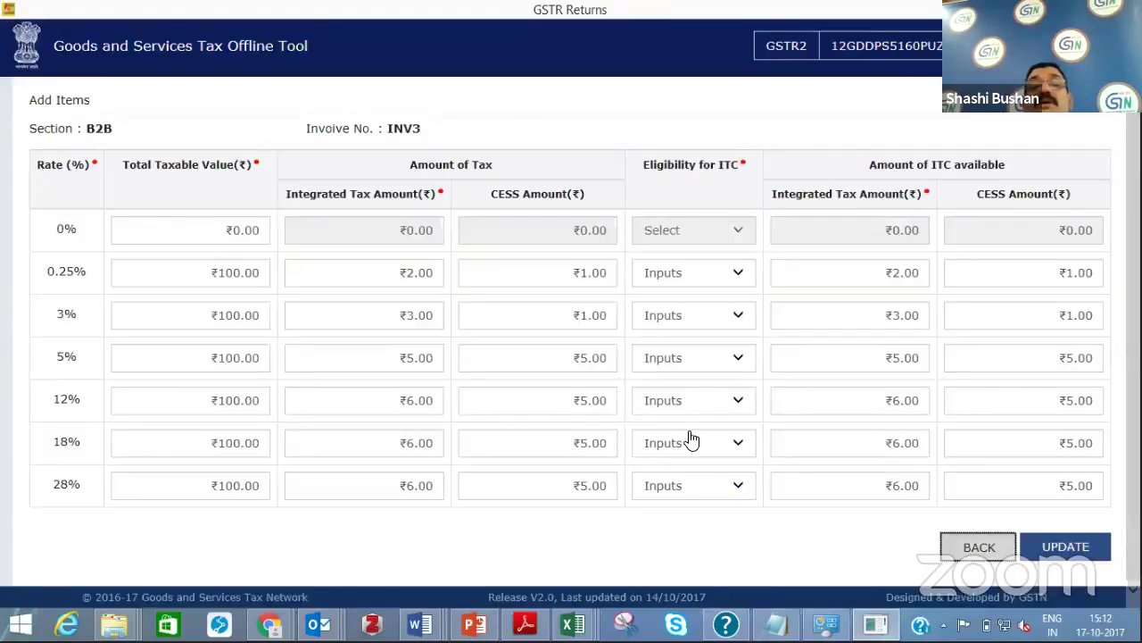
click(985, 552)
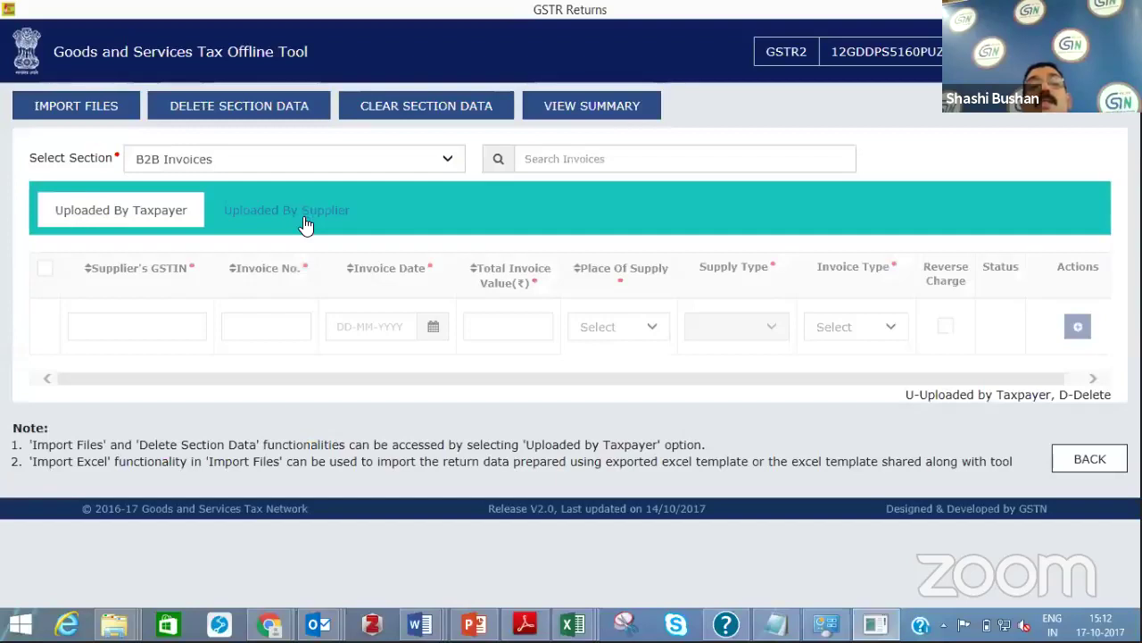
Select INV4 under Uploaded By Supplier and accept it, confirming with YES
click(282, 221)
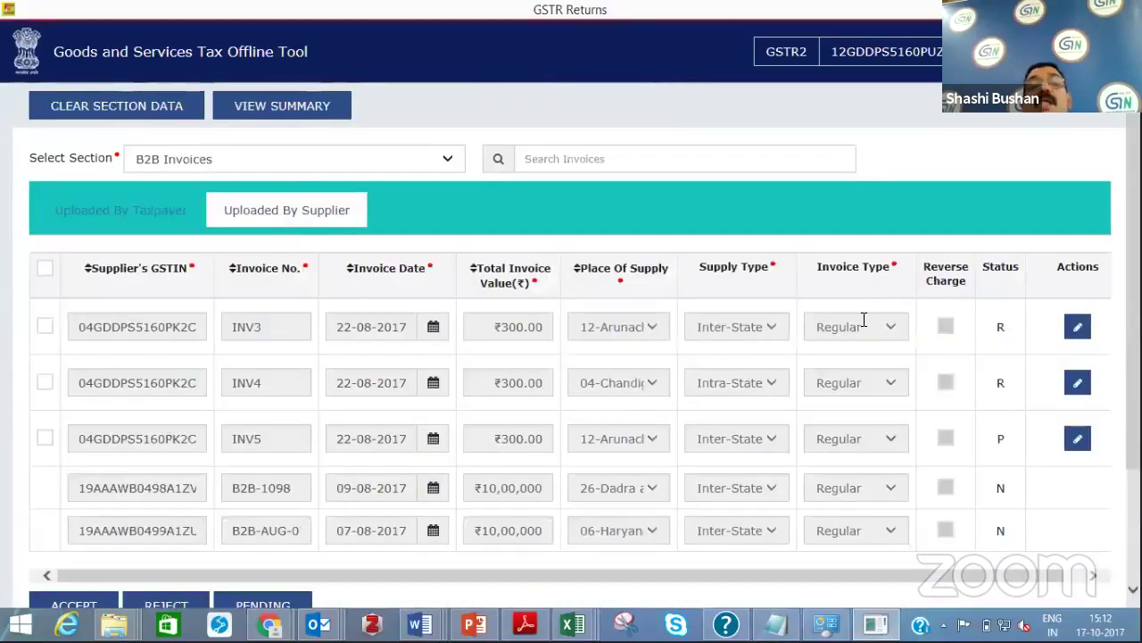
click(45, 382)
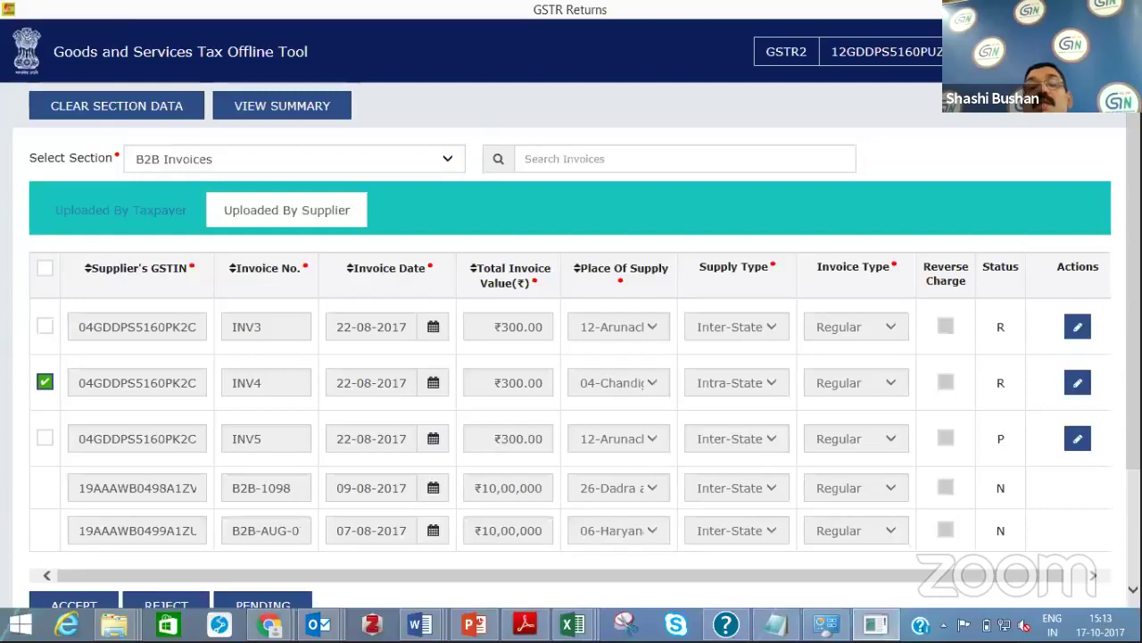
scroll(56, 459, down, 2)
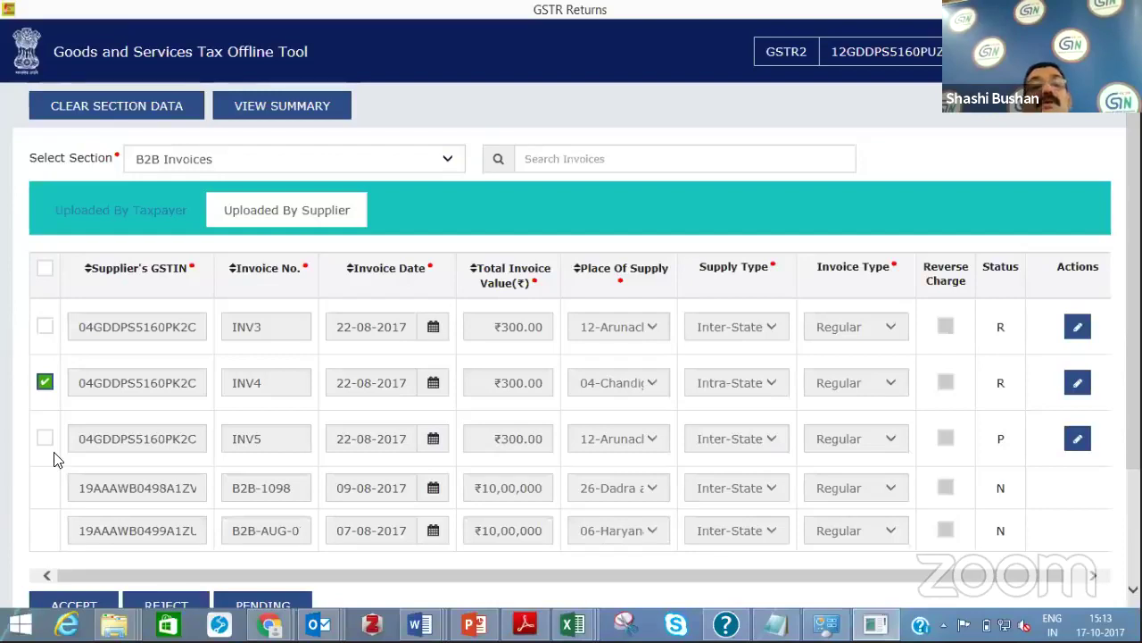
click(58, 455)
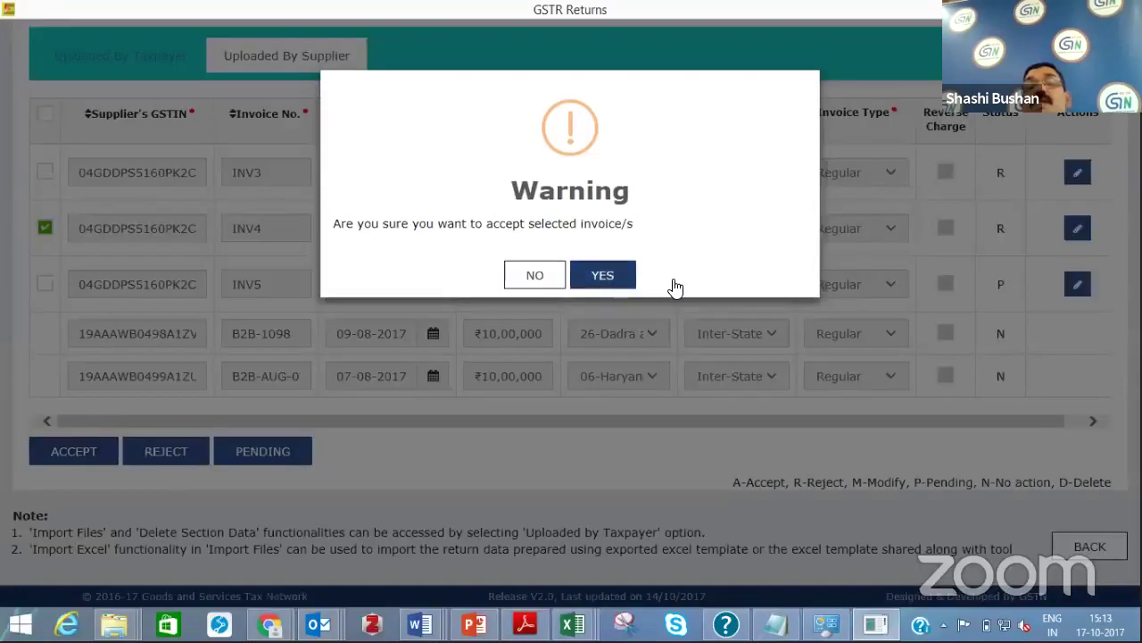
click(610, 278)
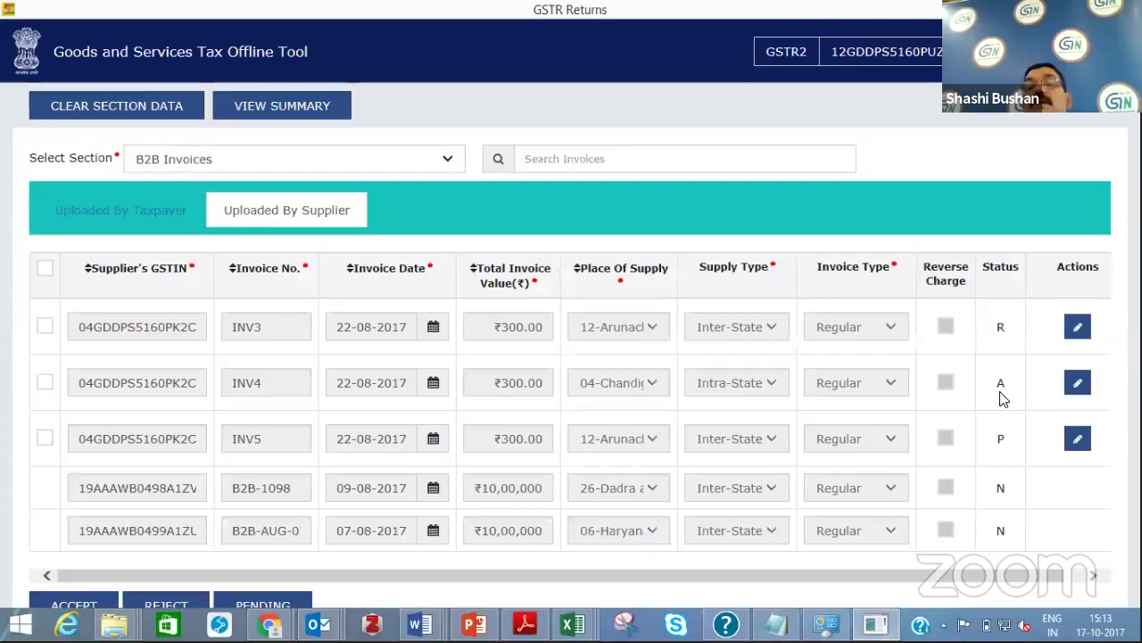
Save invoice INV4, check its Ineligible-for-ITC items at 0.25% and 3%, then reopen Uploaded By Supplier
click(1077, 388)
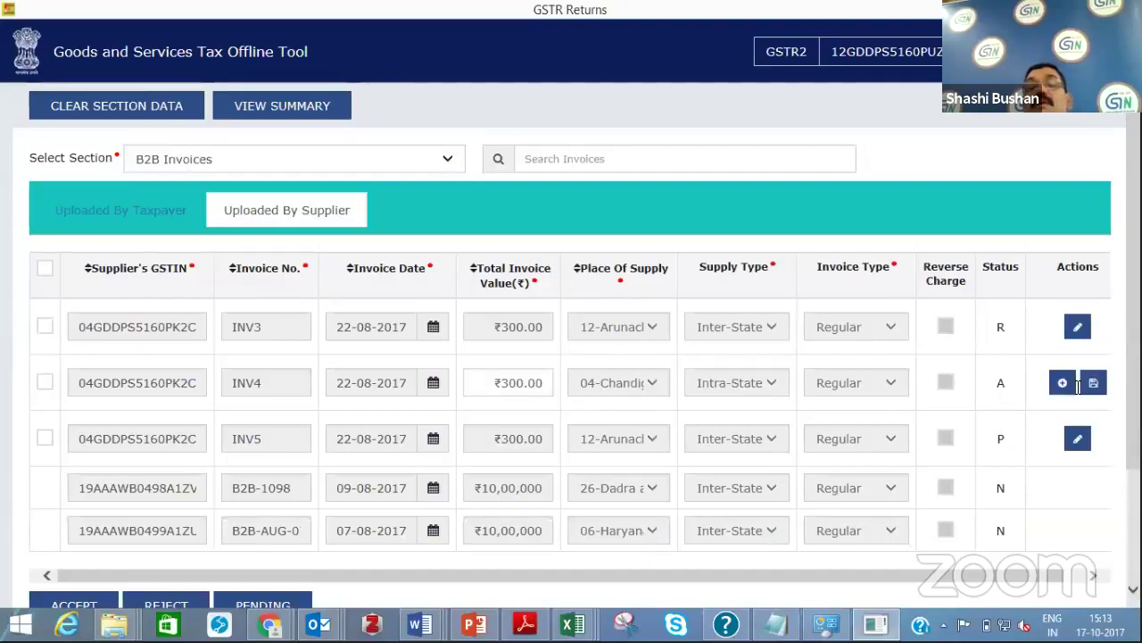
click(1082, 384)
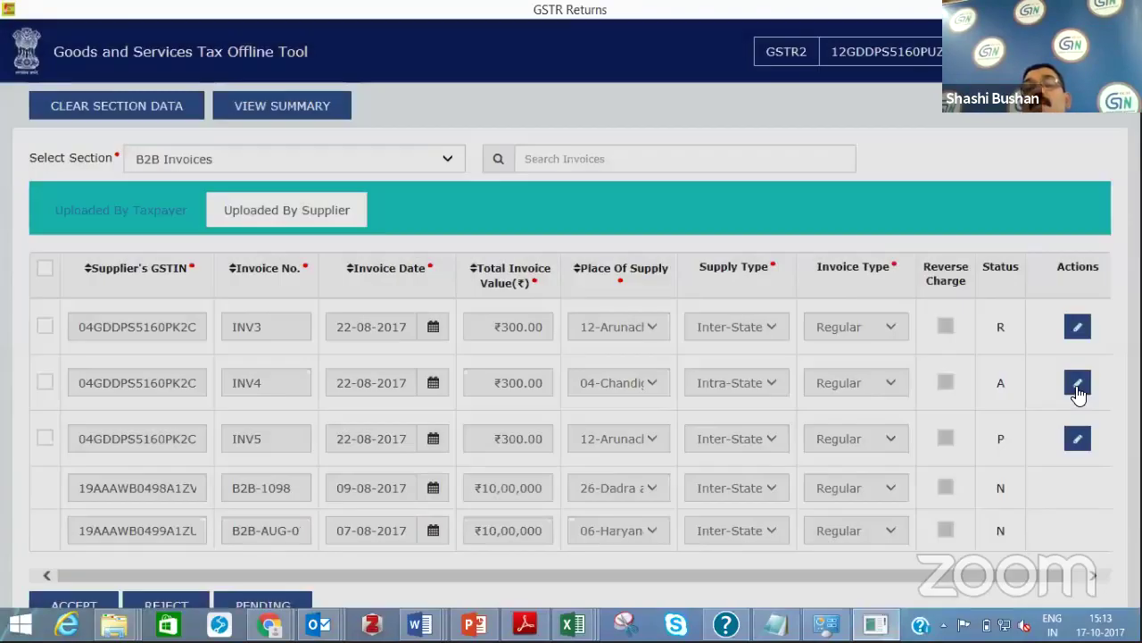
click(1072, 386)
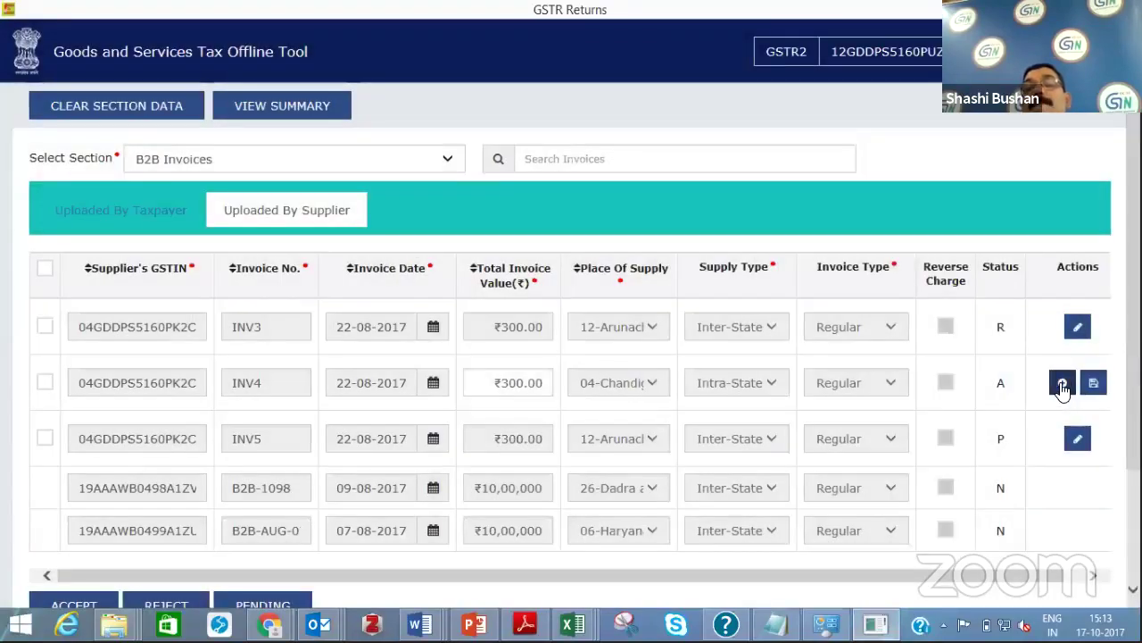
click(1063, 390)
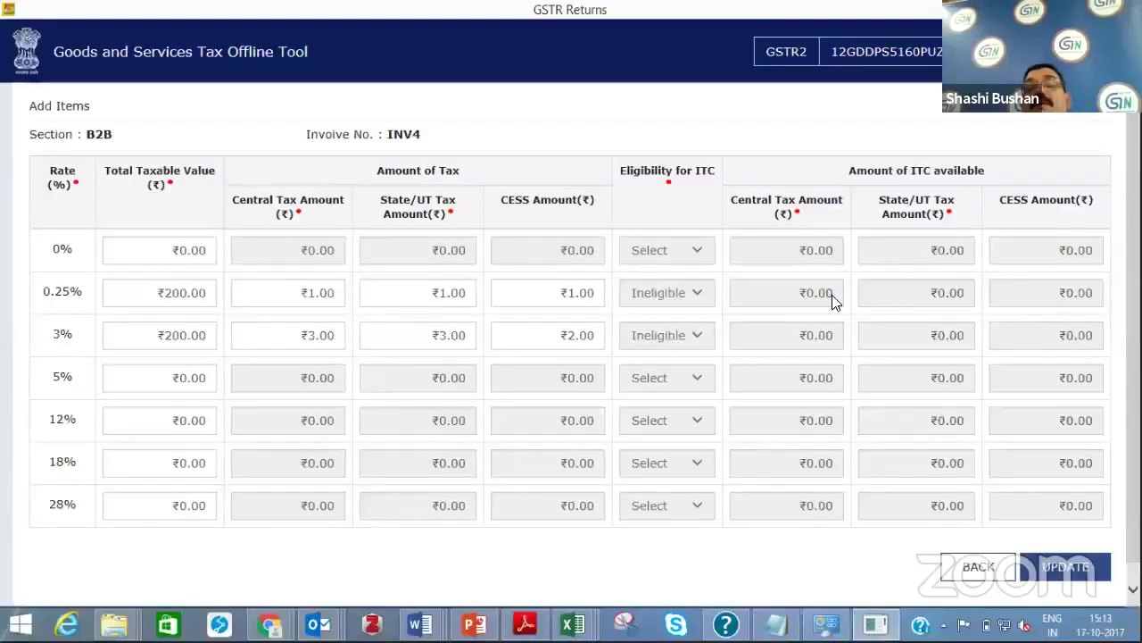
click(978, 571)
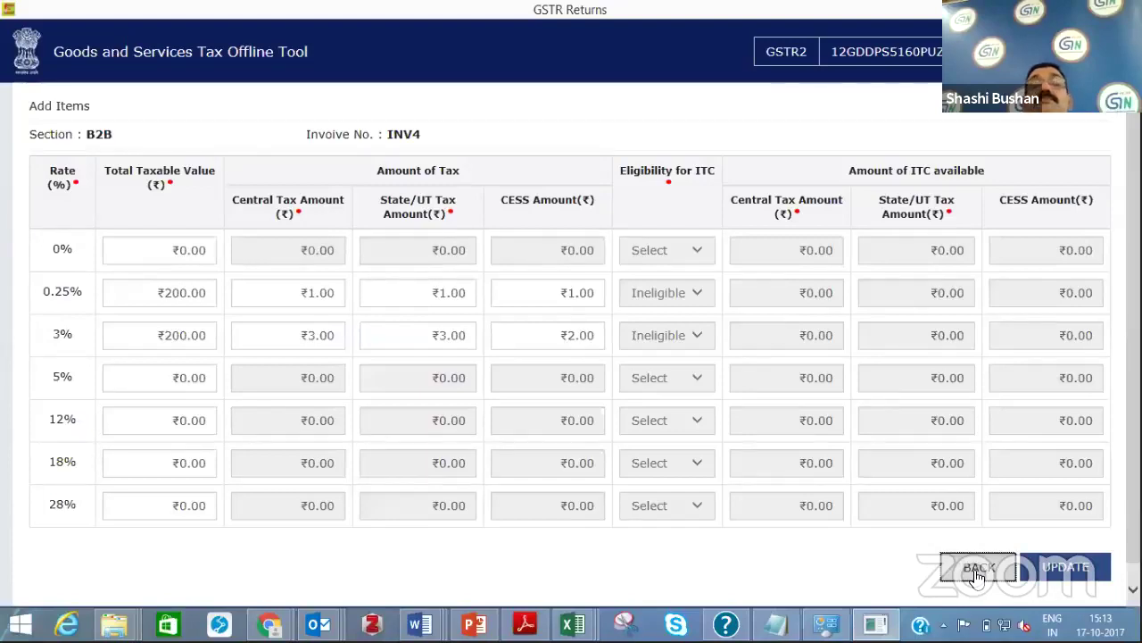
click(977, 569)
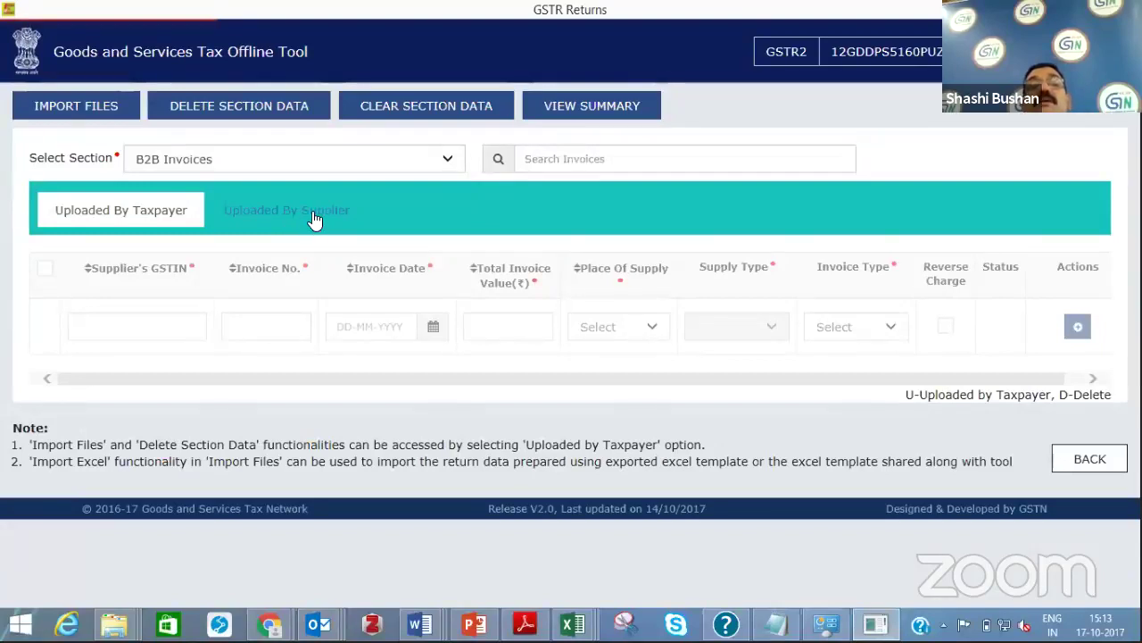
click(258, 224)
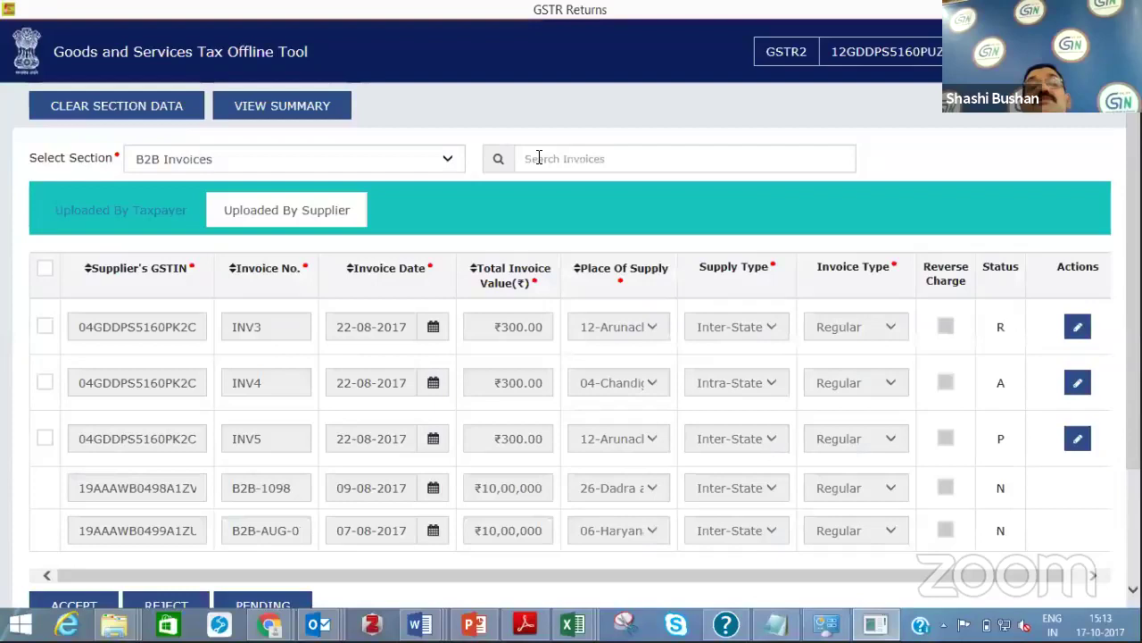
Filter the supplier-uploaded invoices by the first invoice's copied supplier GSTIN
click(539, 158)
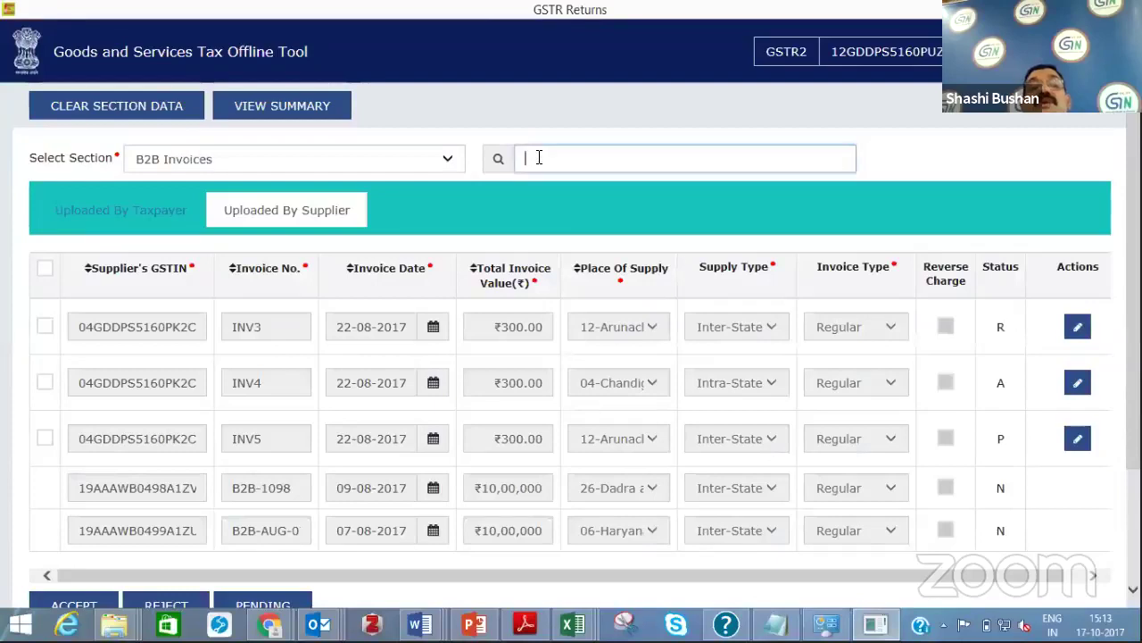
double_click(165, 326)
key(ctrl+c)
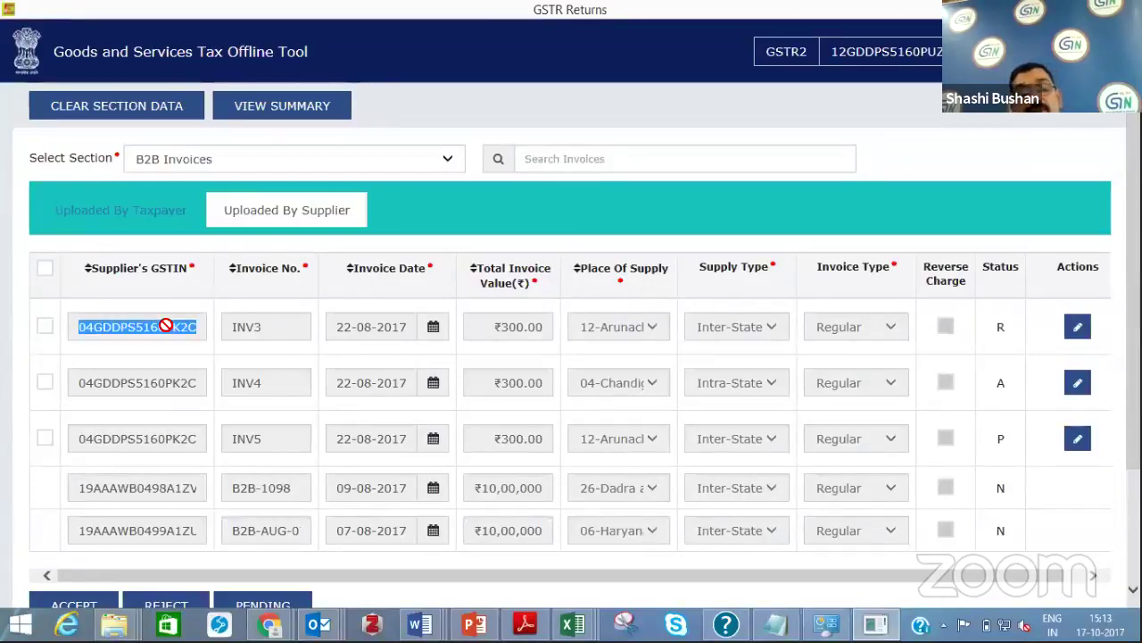
click(580, 159)
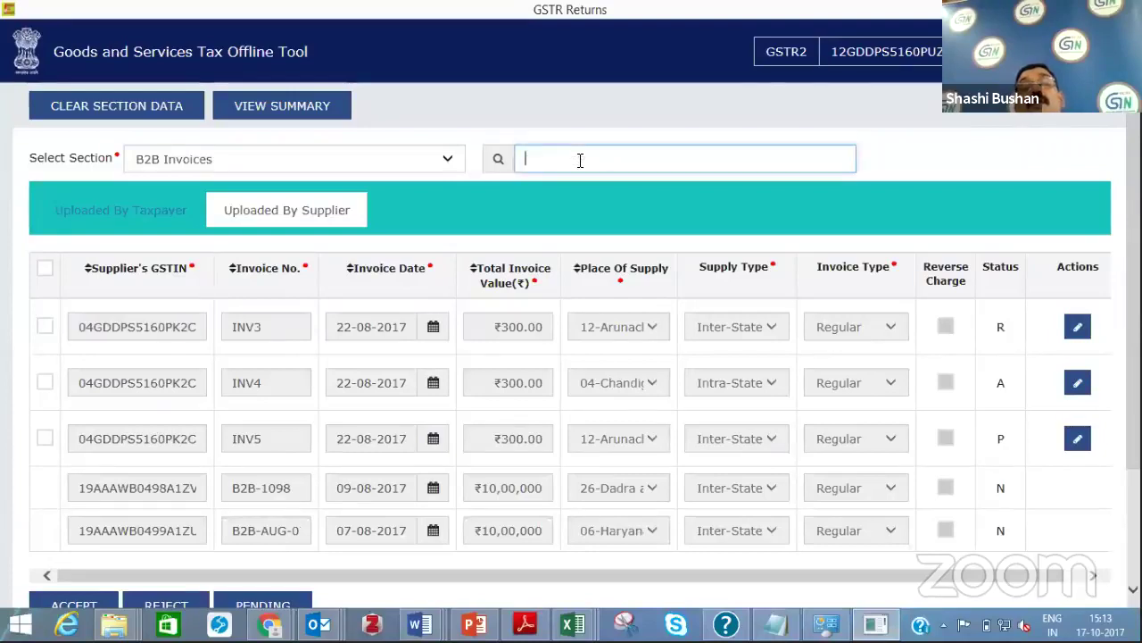
key(ctrl+v)
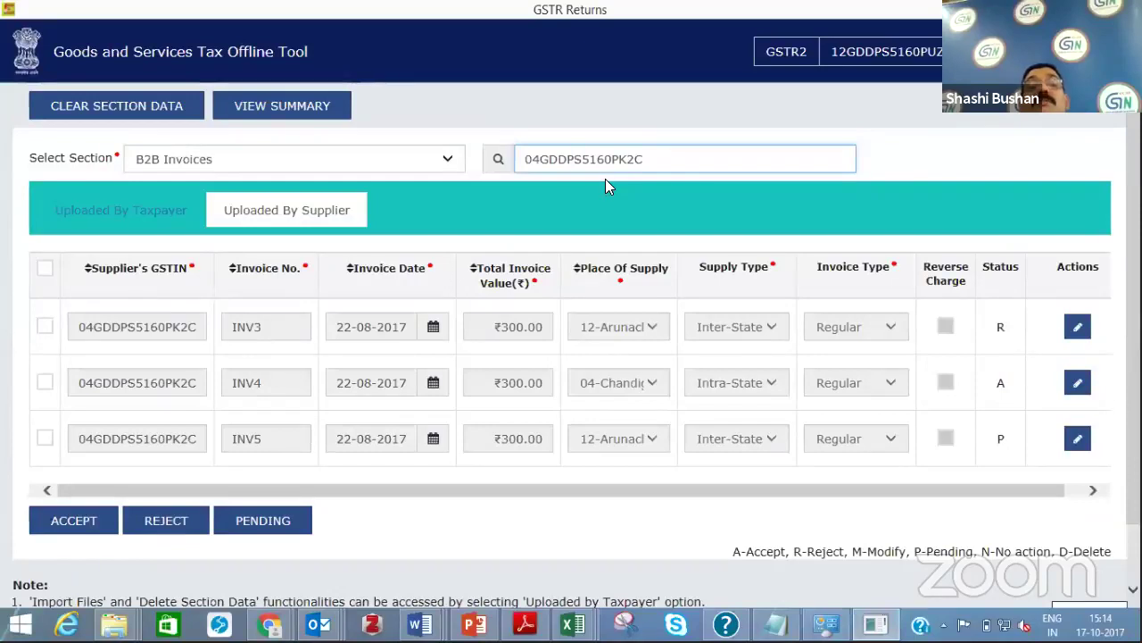
Replace the search term with 'INV3' so only that invoice is listed
drag(643, 158, 470, 164)
key(BackSpace)
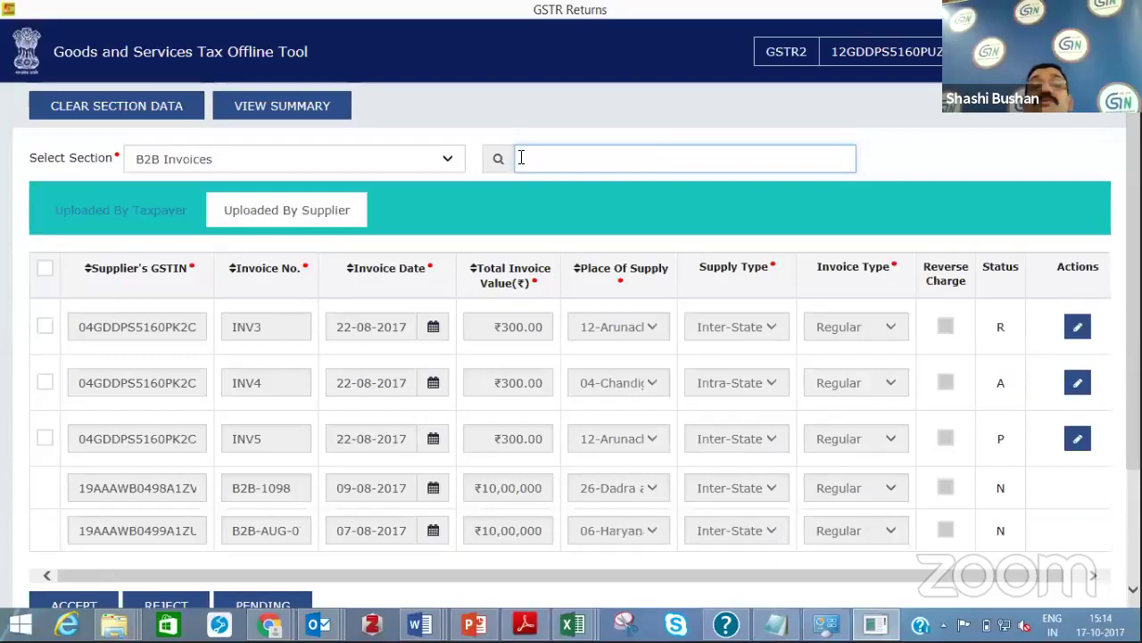
text(INV)
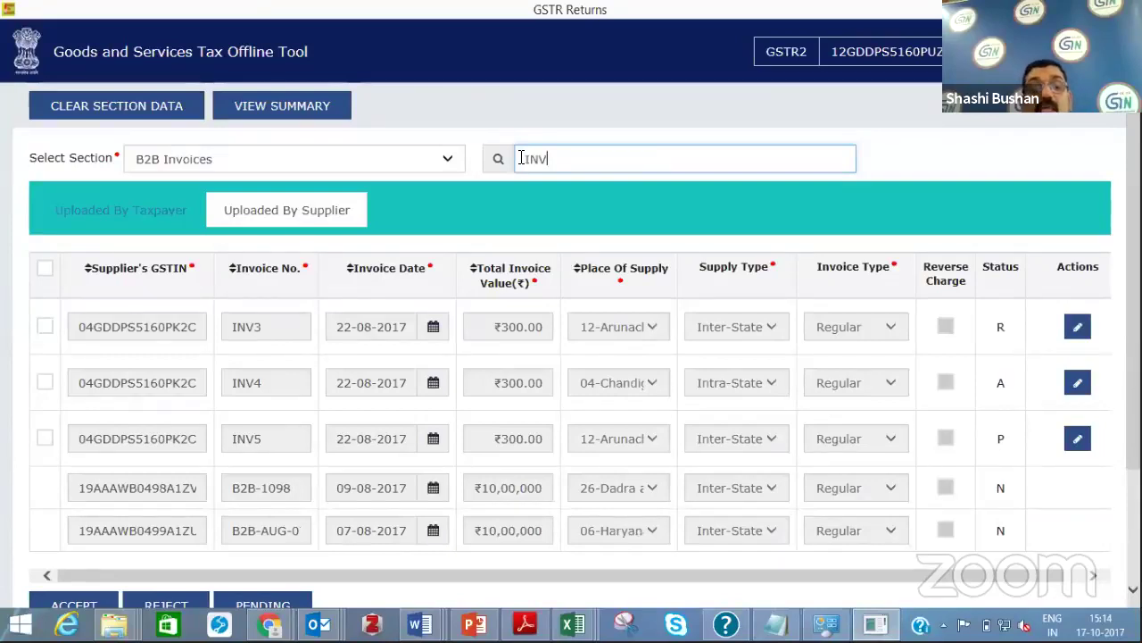
text(3)
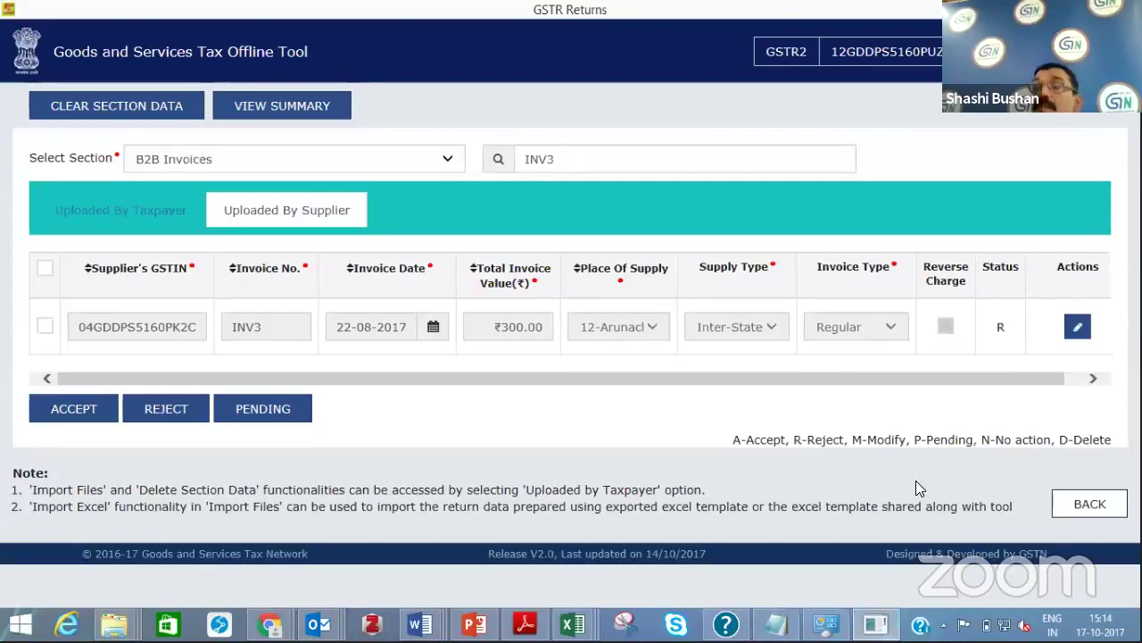
Go back to the file details and proceed to the GSTR2 Summary, scrolling to its section totals
click(1082, 507)
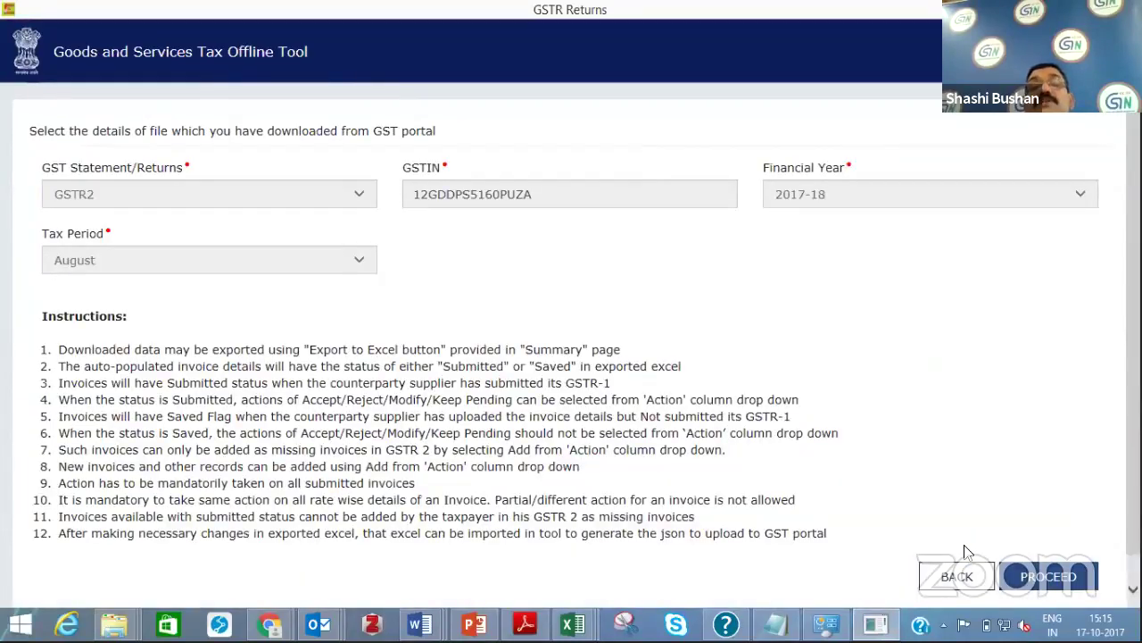
click(1049, 575)
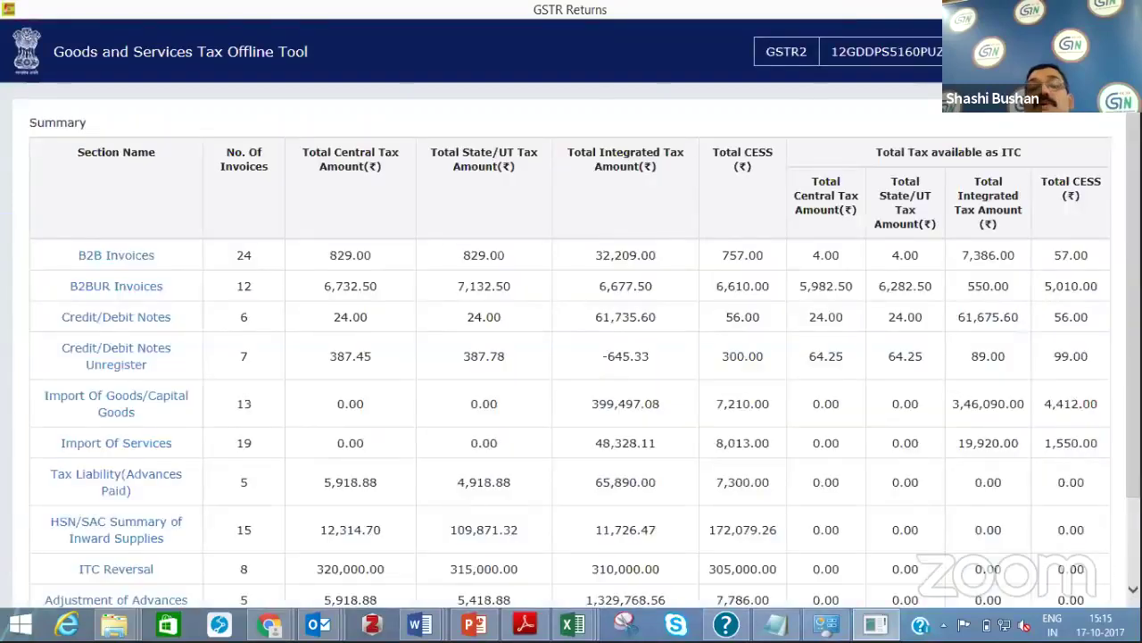
scroll(701, 492, down, 3)
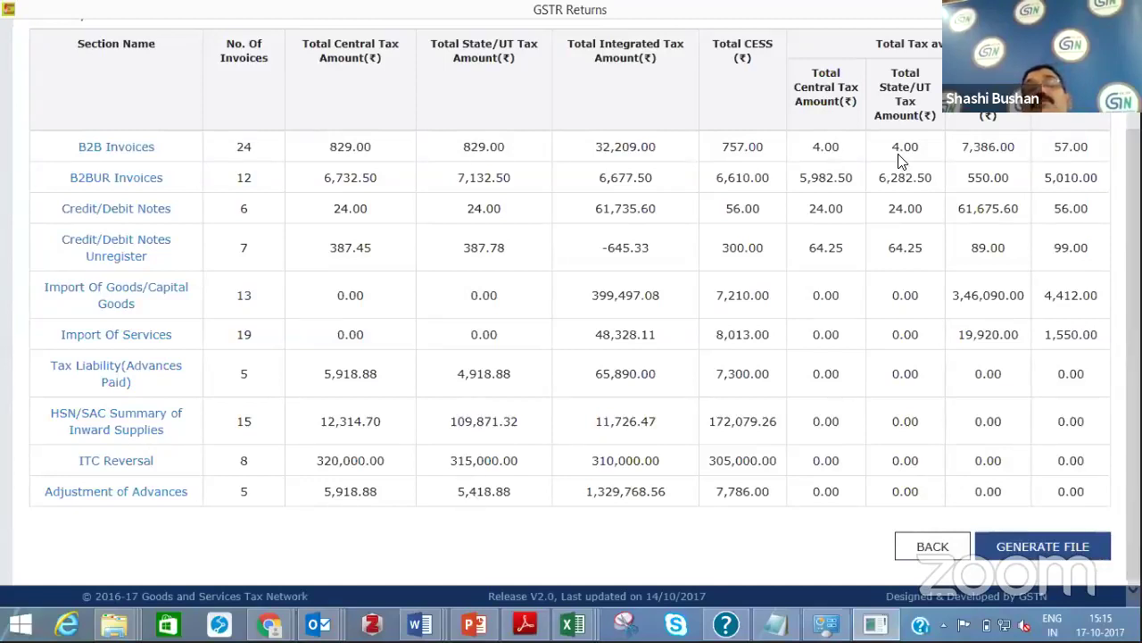
Generate the GSTR-2 offline JSON file and browse the Save As dialog to the Desktop
click(1027, 553)
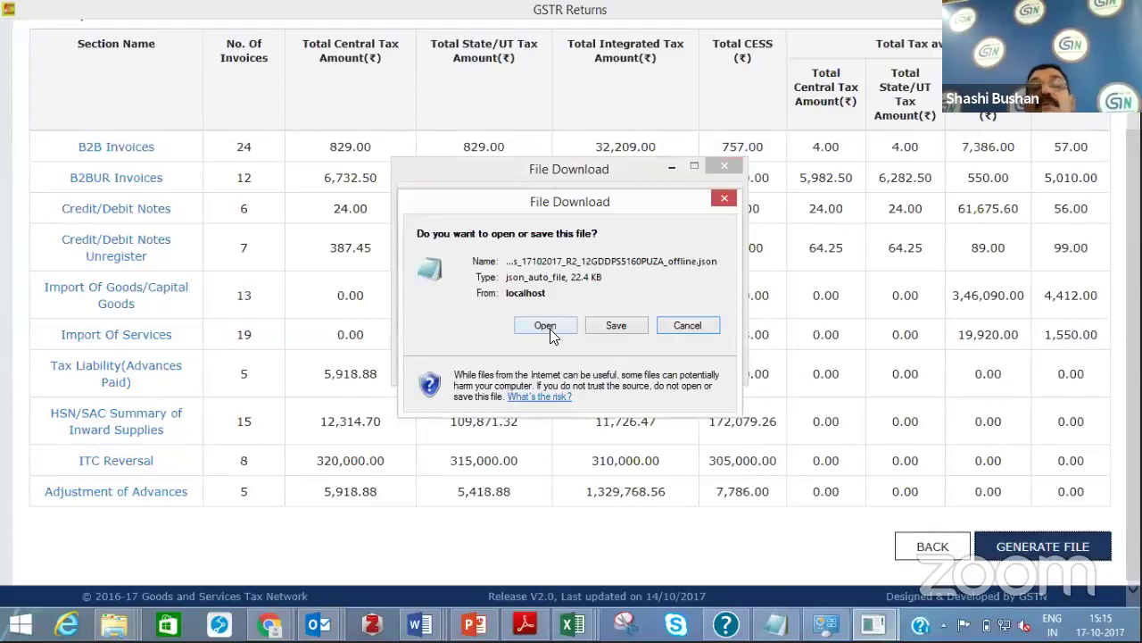
click(598, 325)
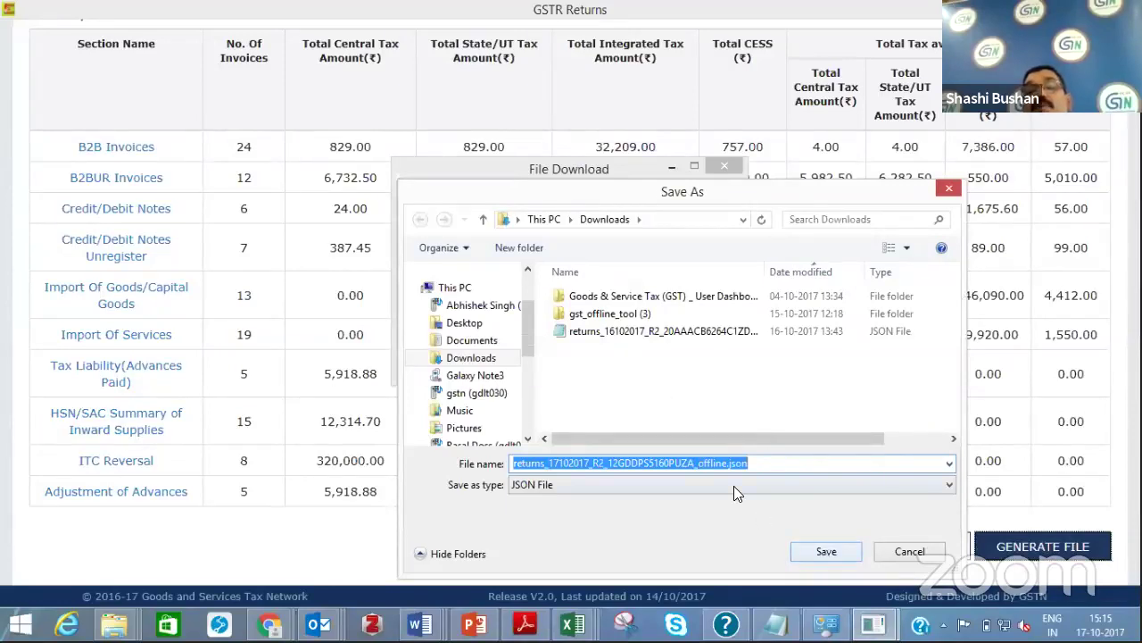
click(483, 220)
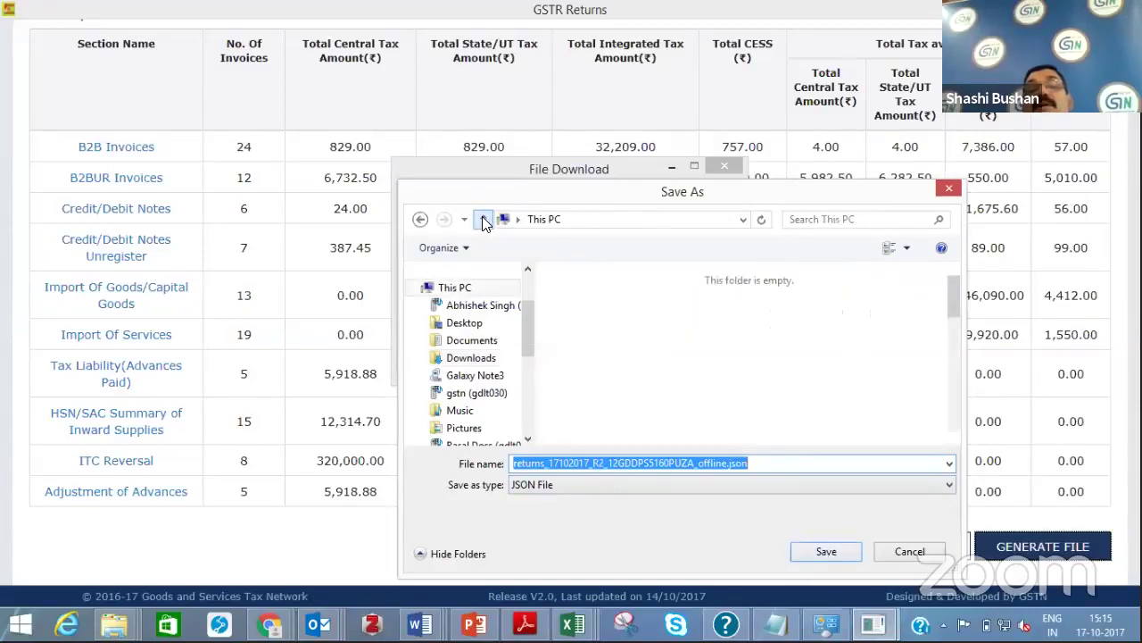
click(617, 321)
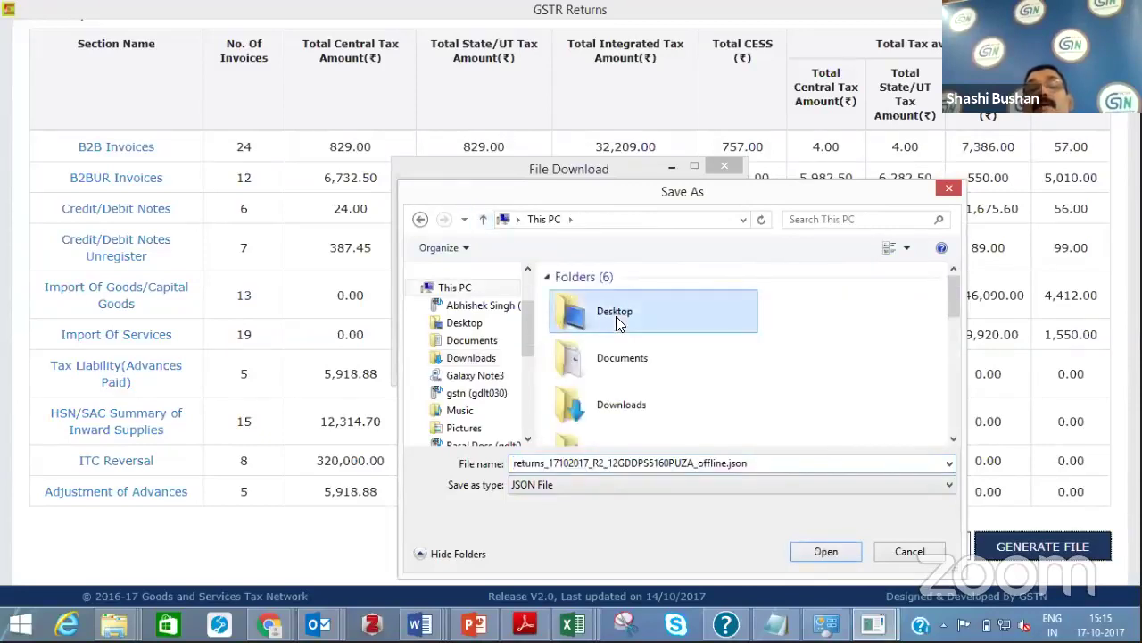
double_click(616, 317)
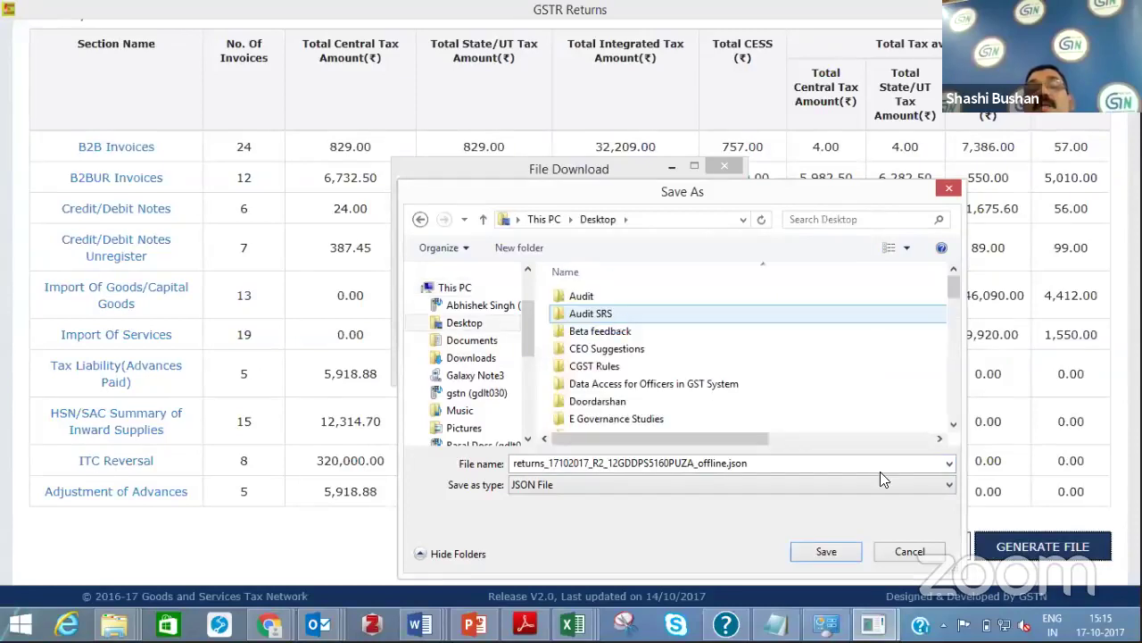
Save the JSON file into the Desktop's 'GSTR 2 Offline Tool' folder
scroll(955, 418, down, 10)
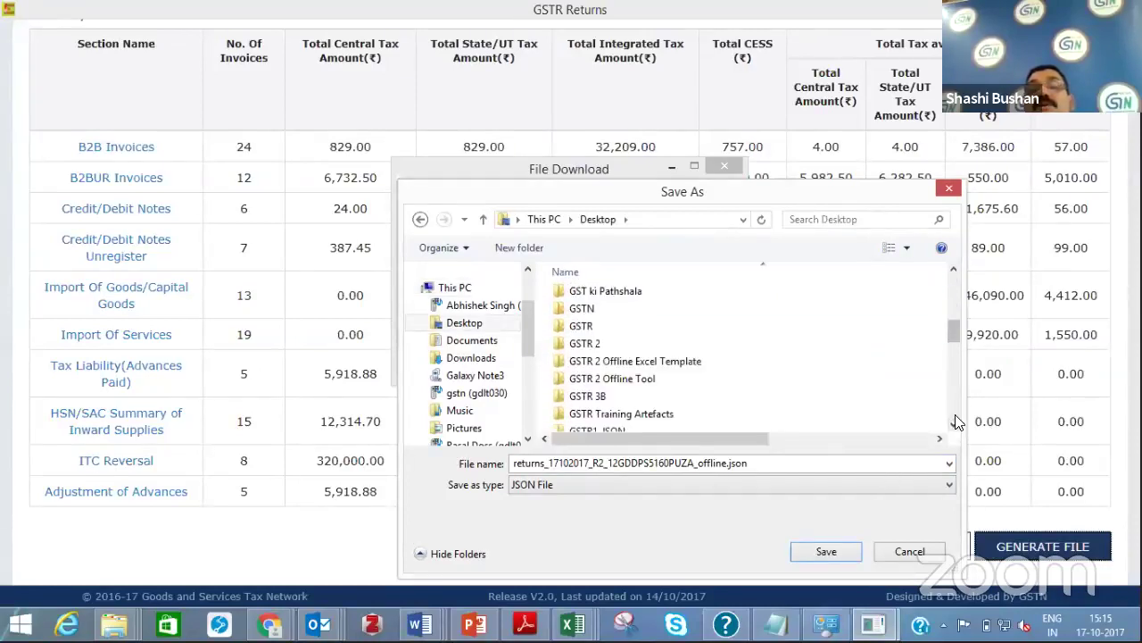
click(954, 271)
click(954, 270)
click(954, 270)
click(953, 268)
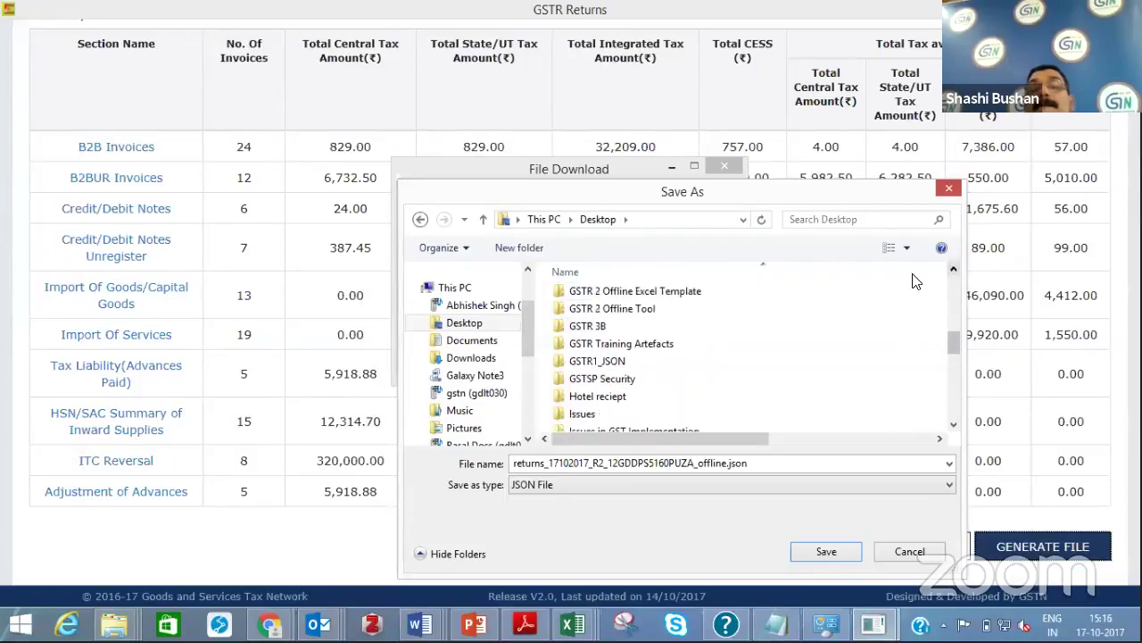
double_click(623, 309)
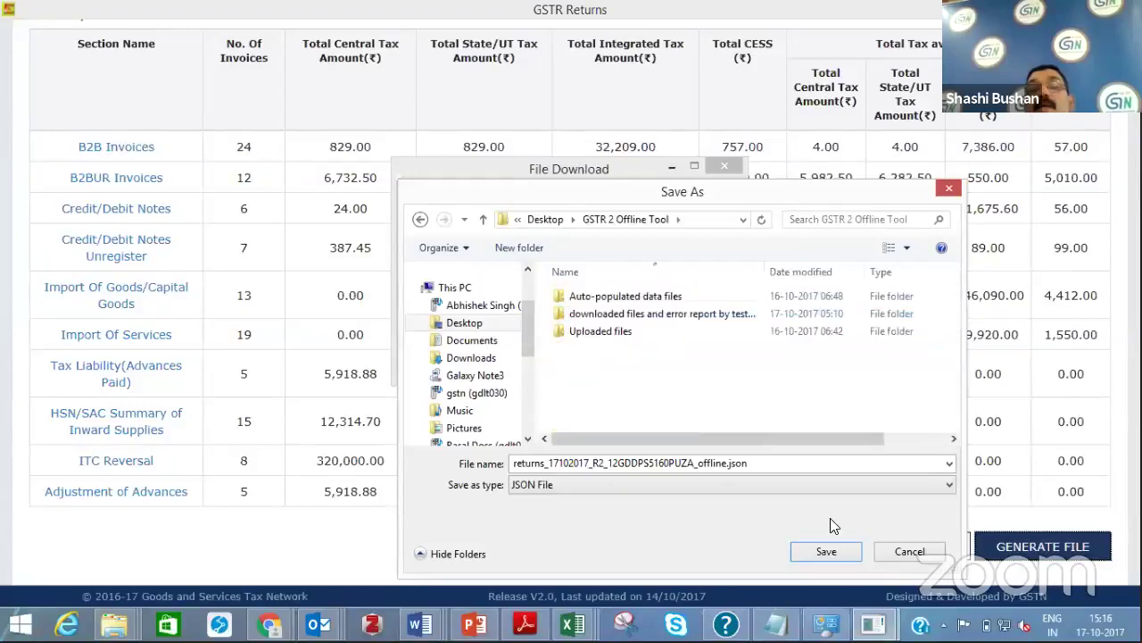
click(827, 551)
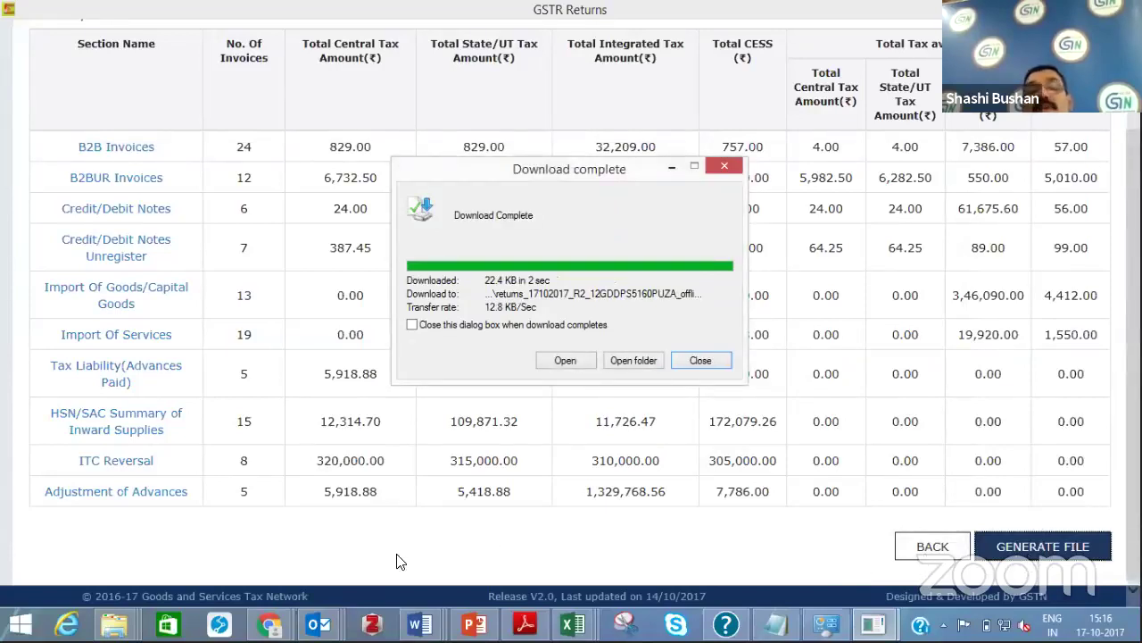
Switch to the GST portal browser window and return to the File Returns page
right_click(330, 622)
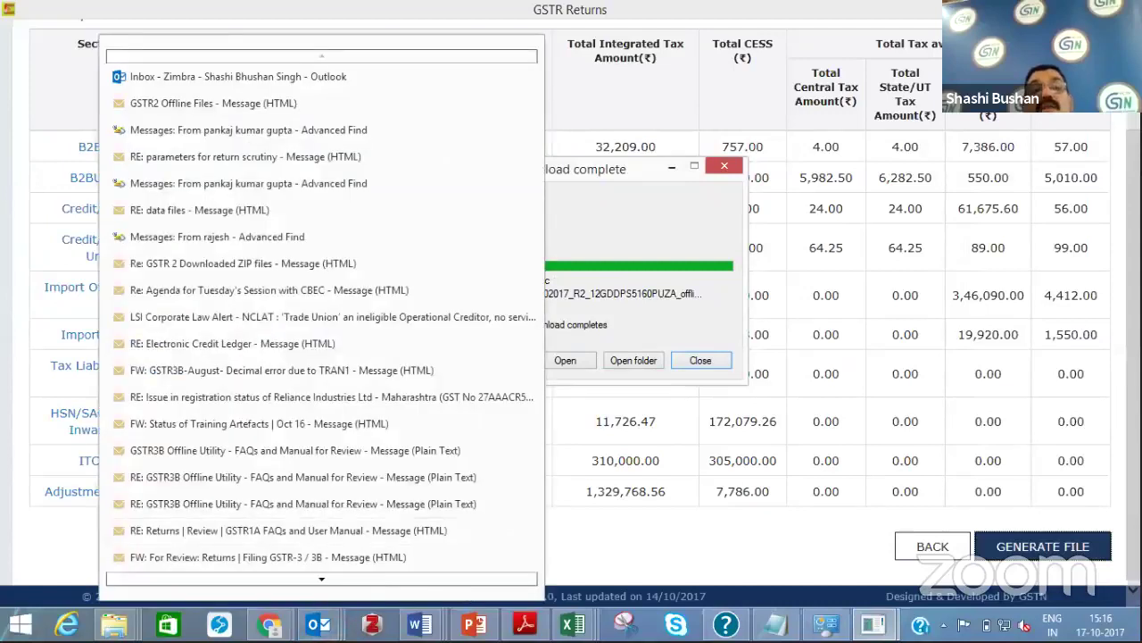
click(269, 623)
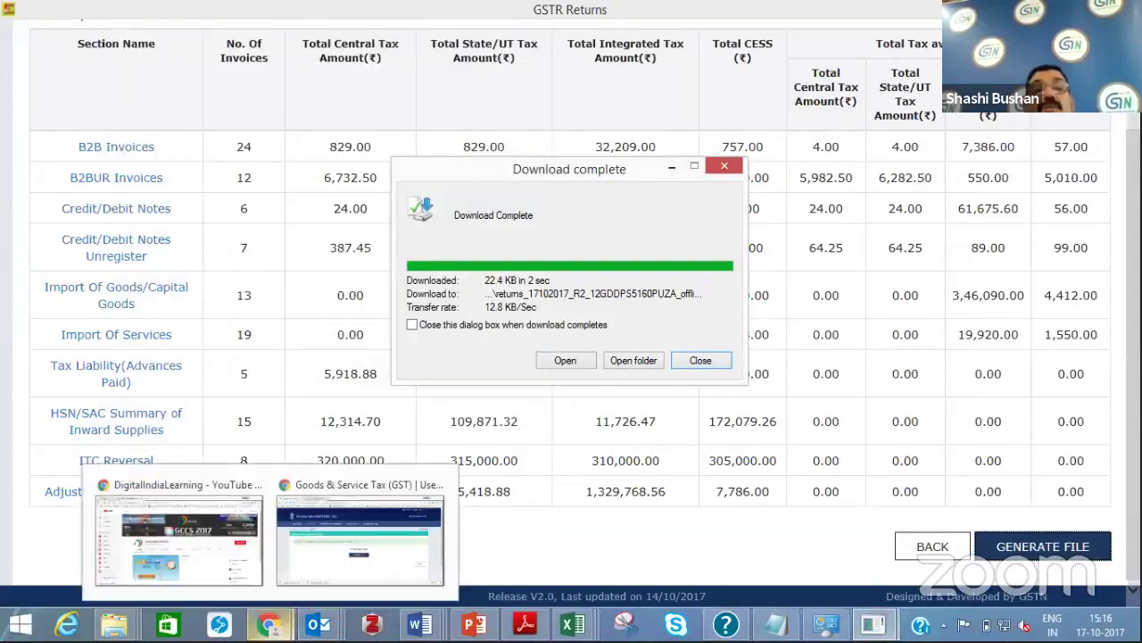
click(360, 536)
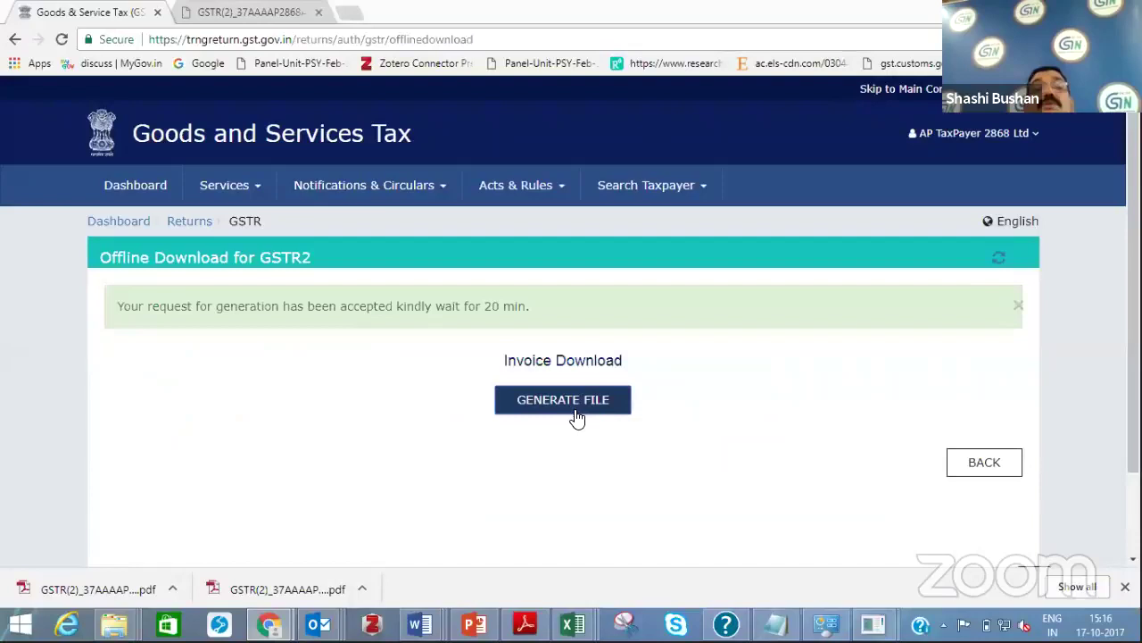
click(980, 471)
Search returns for July, financial year 2017-18, and open the GSTR2 offline download page
click(697, 333)
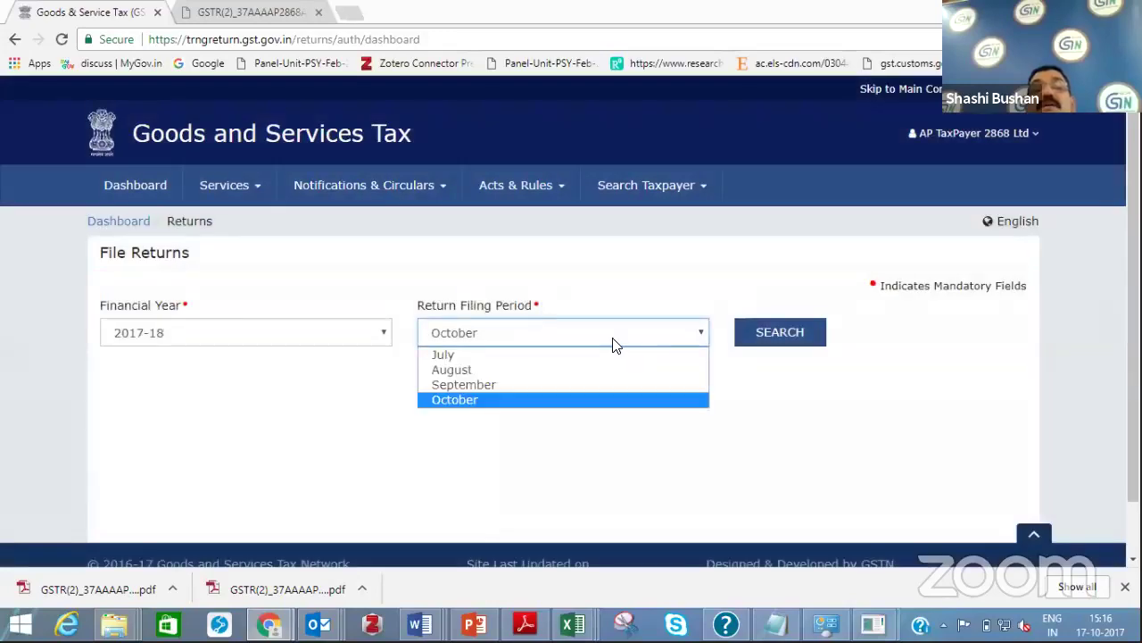
click(566, 354)
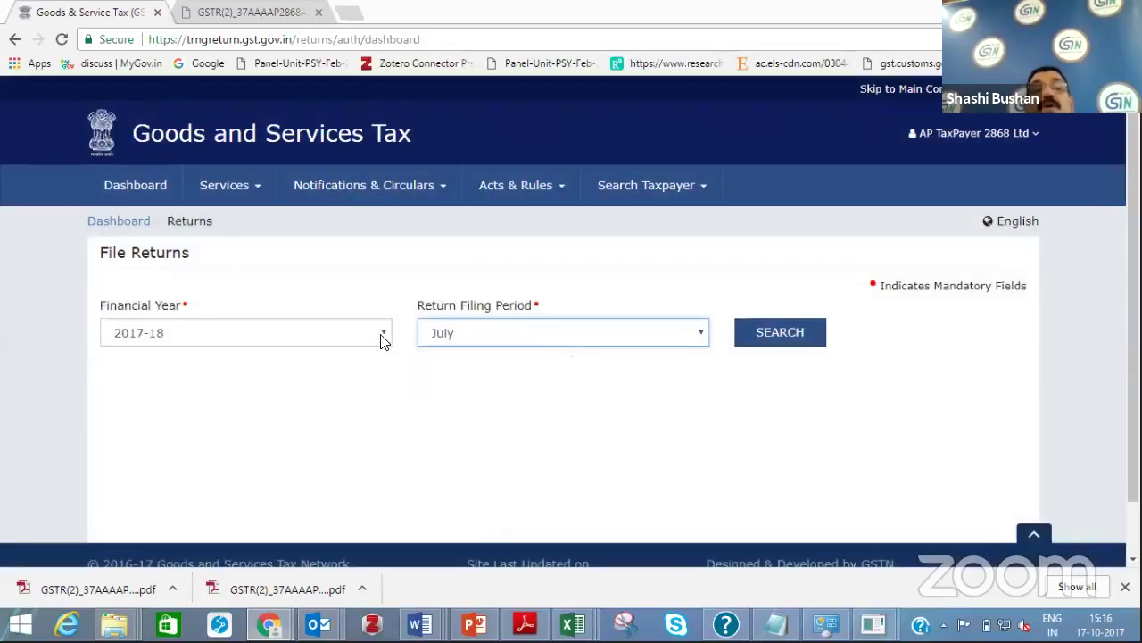
click(384, 339)
click(384, 338)
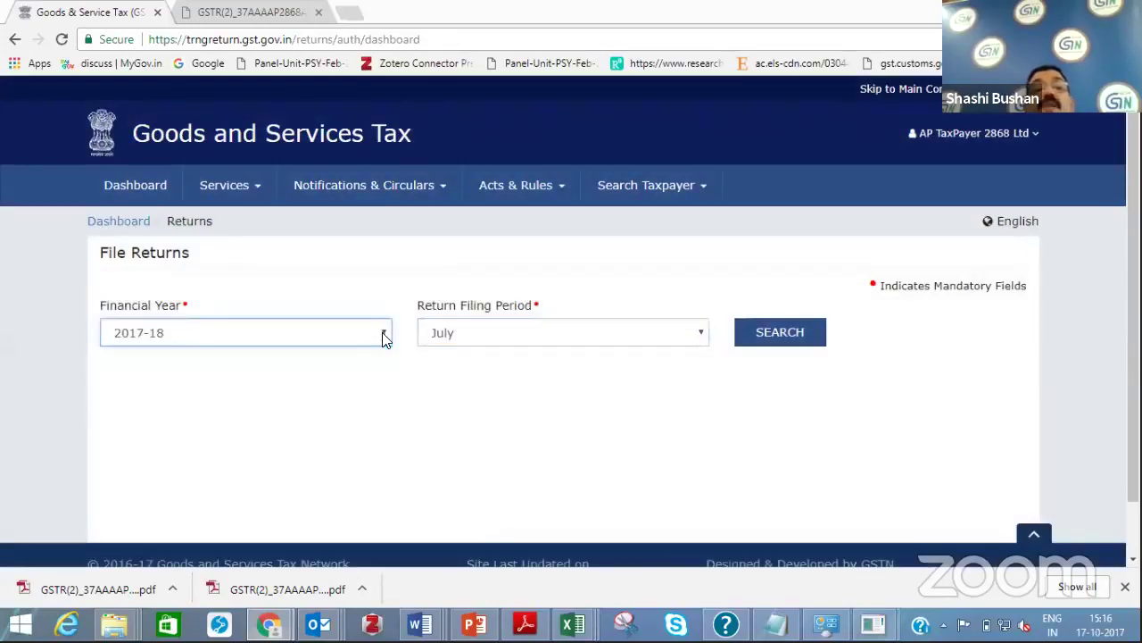
click(782, 337)
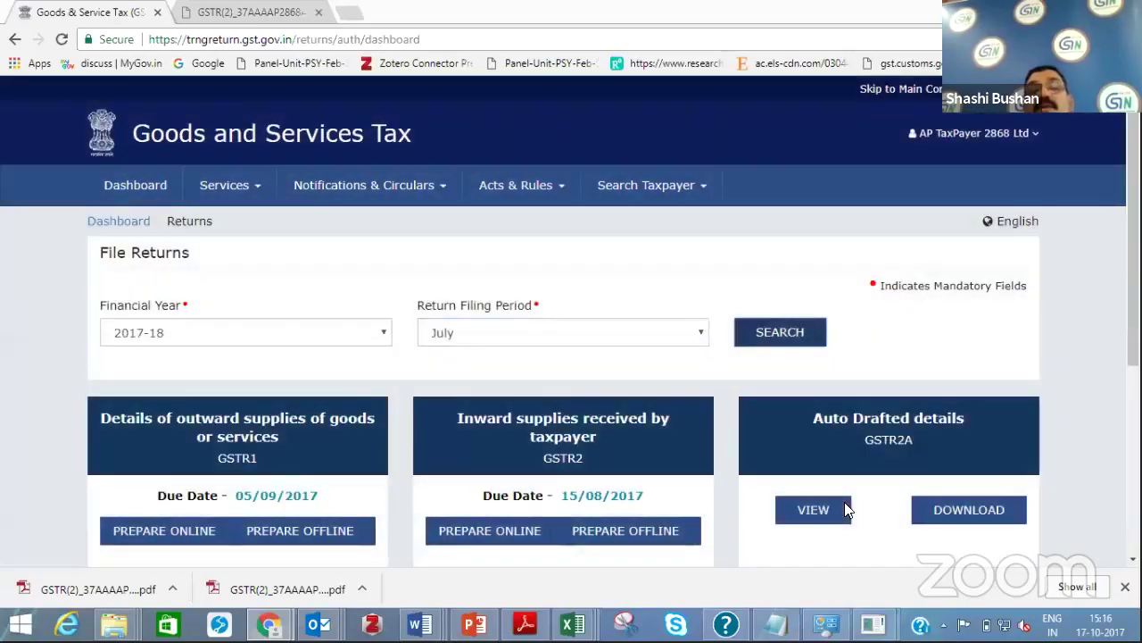
click(604, 538)
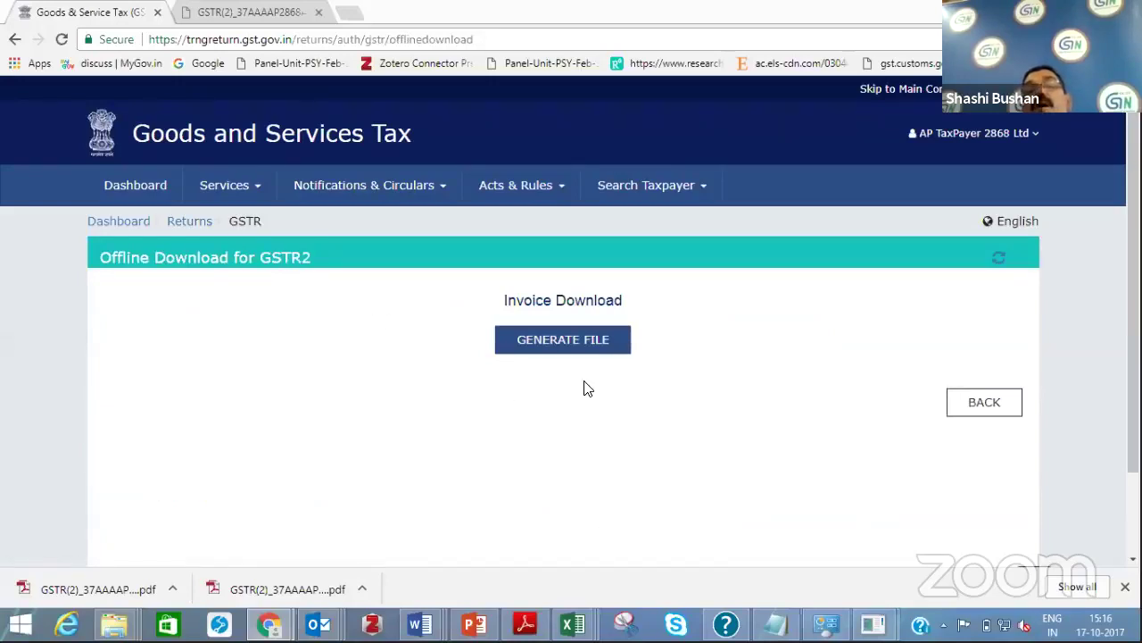
Go back, search the July period again, and reopen the GSTR2 offline download page
click(973, 403)
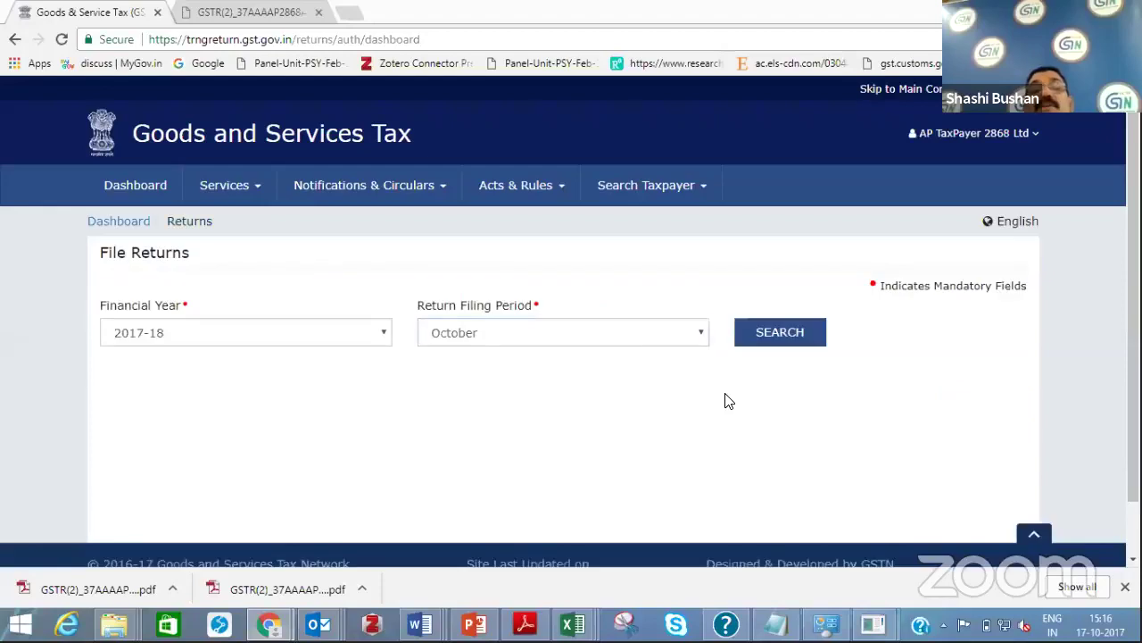
click(625, 335)
click(600, 365)
click(787, 332)
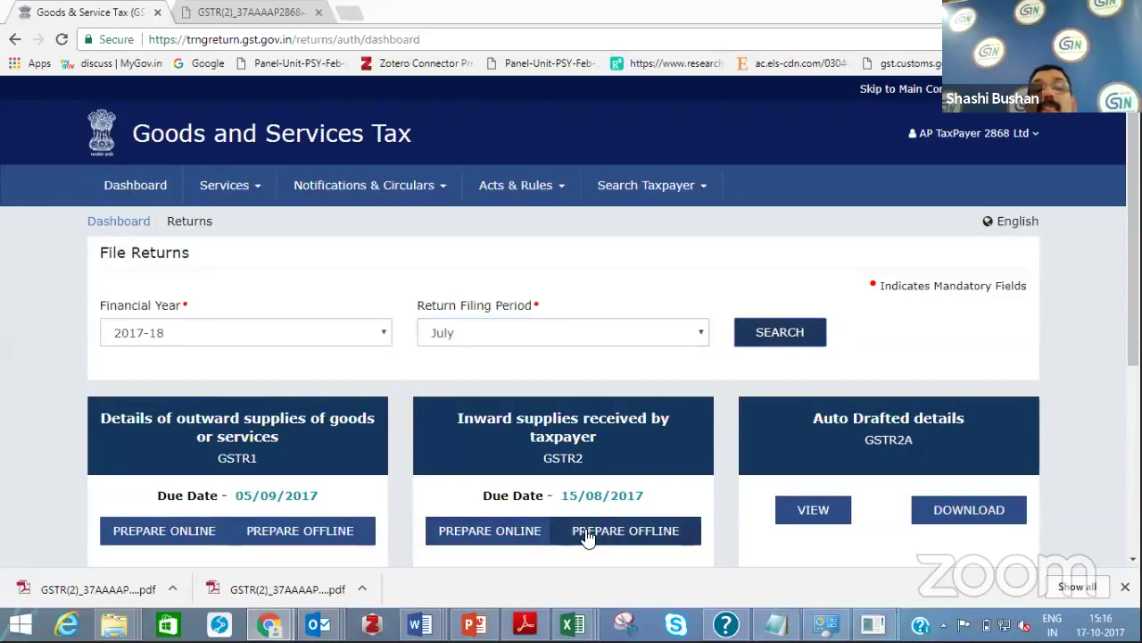
click(588, 534)
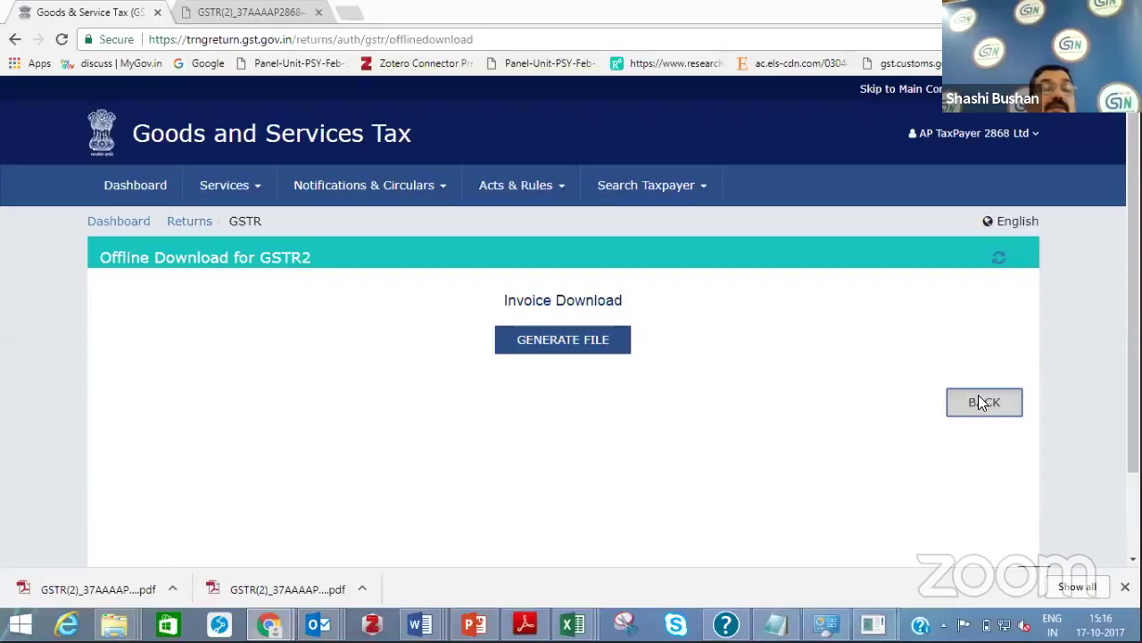
Return to File Returns, reload the July tiles, and open the GSTR2 inward supplies return
click(984, 400)
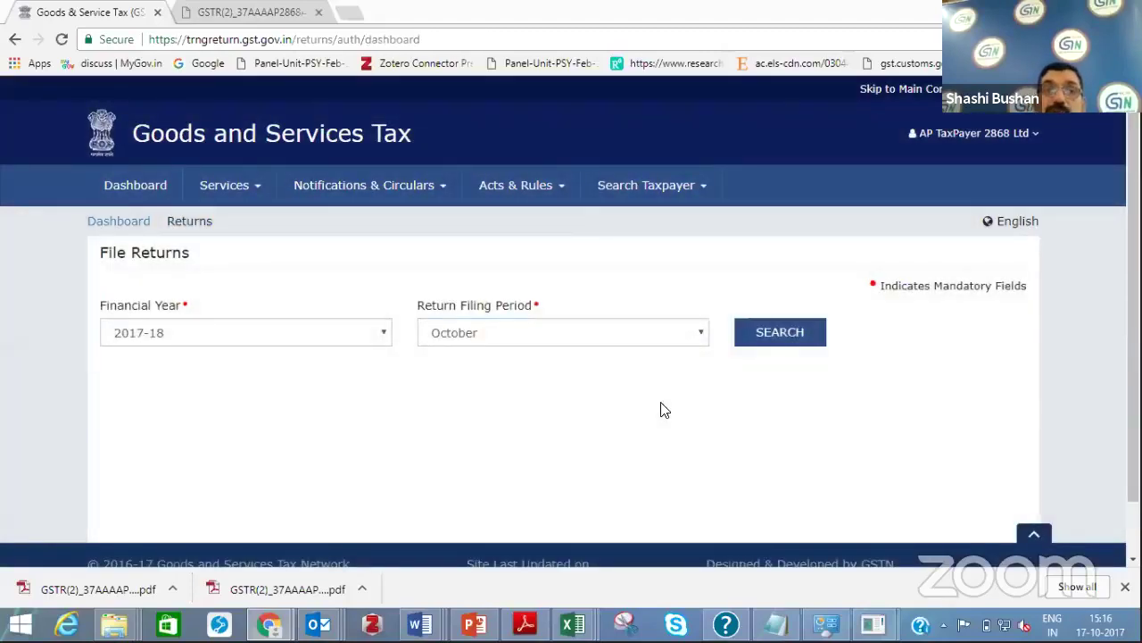
click(702, 334)
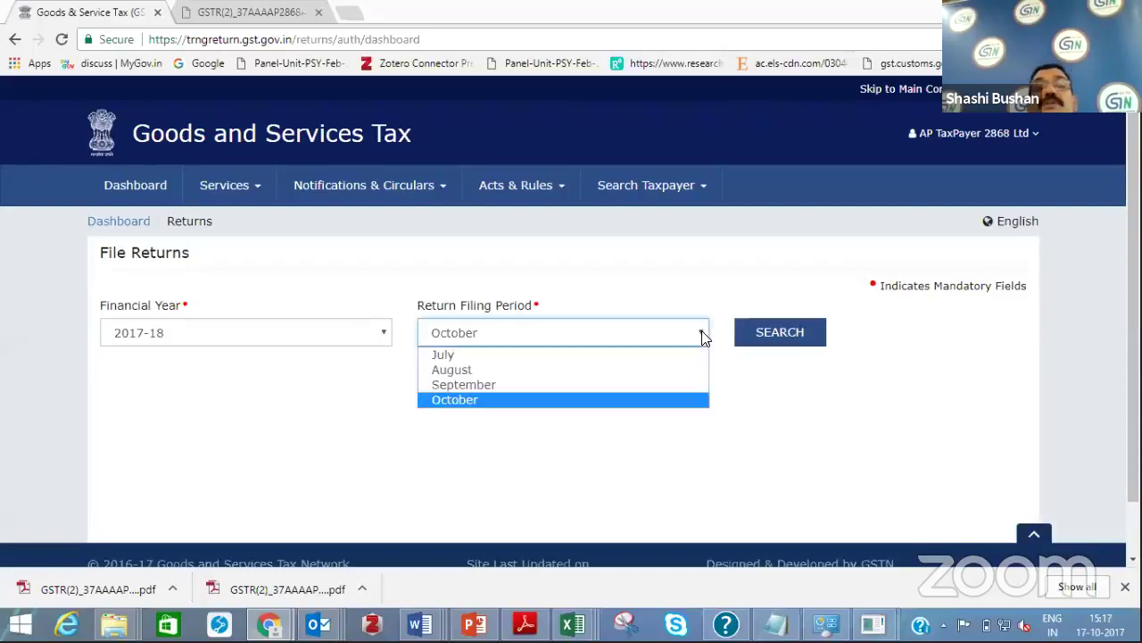
click(529, 353)
click(765, 333)
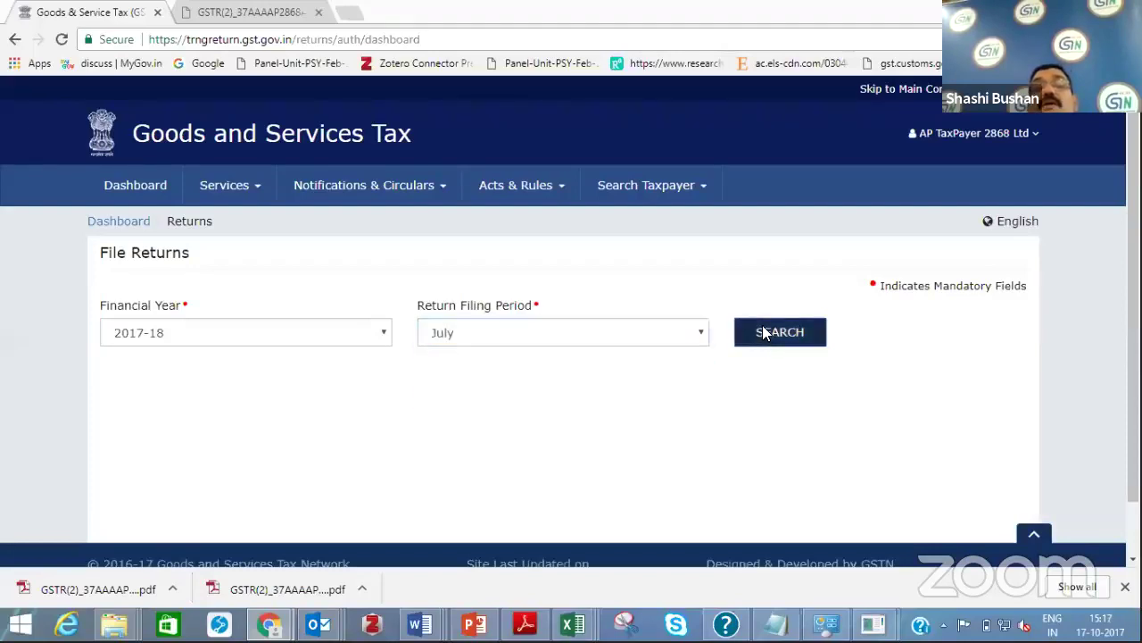
click(576, 449)
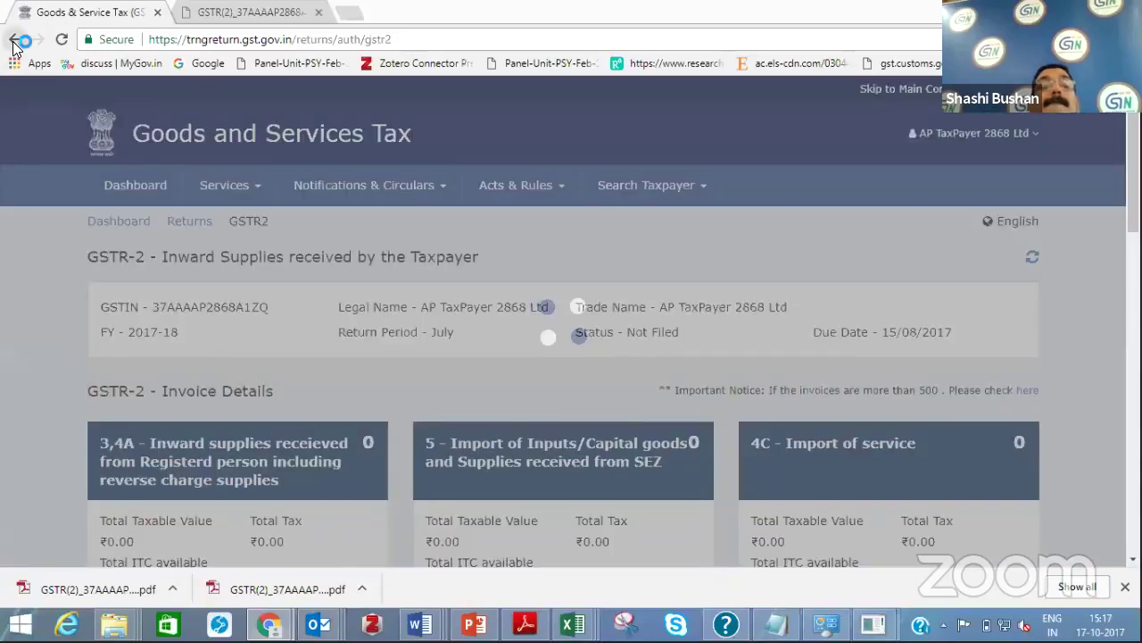
Go back to File Returns, search July returns, and open the GSTR2 offline download page
click(14, 39)
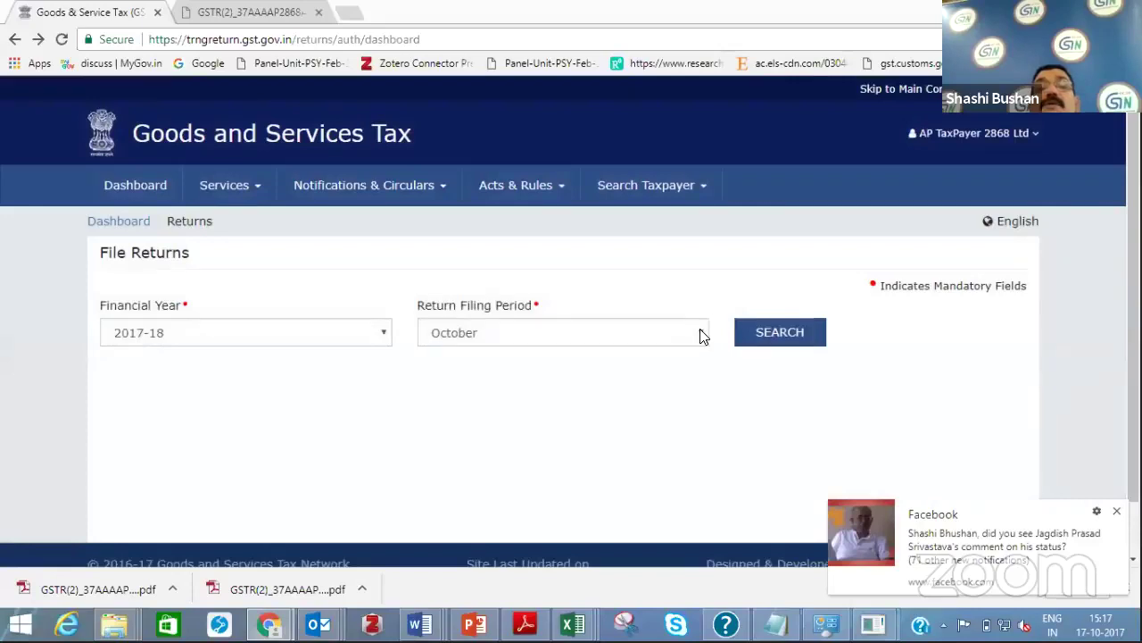
click(700, 334)
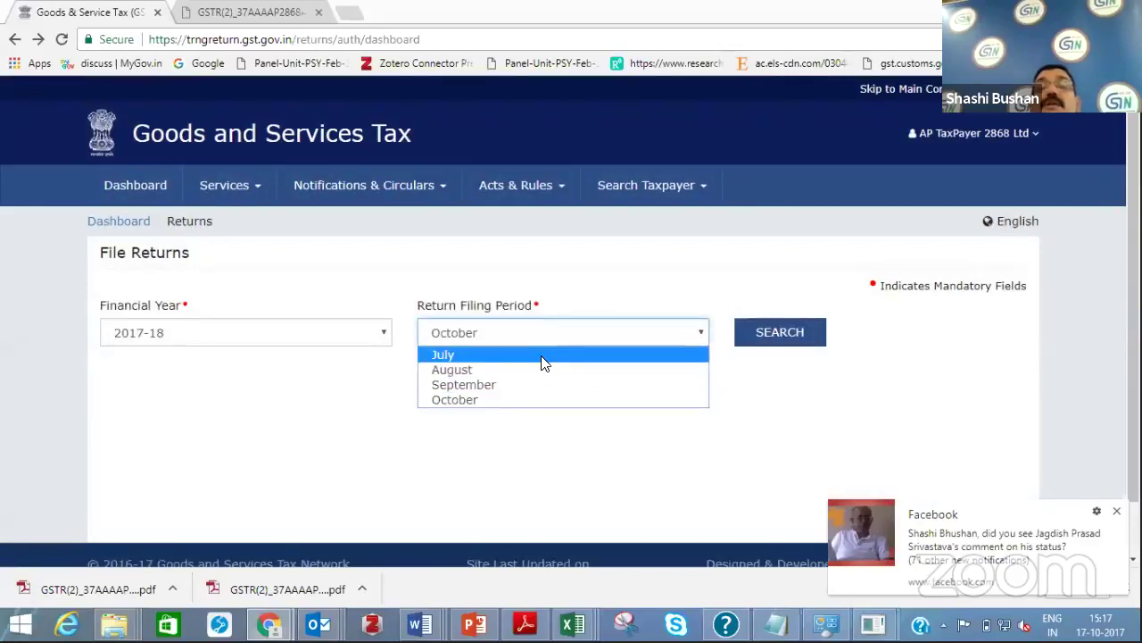
click(752, 334)
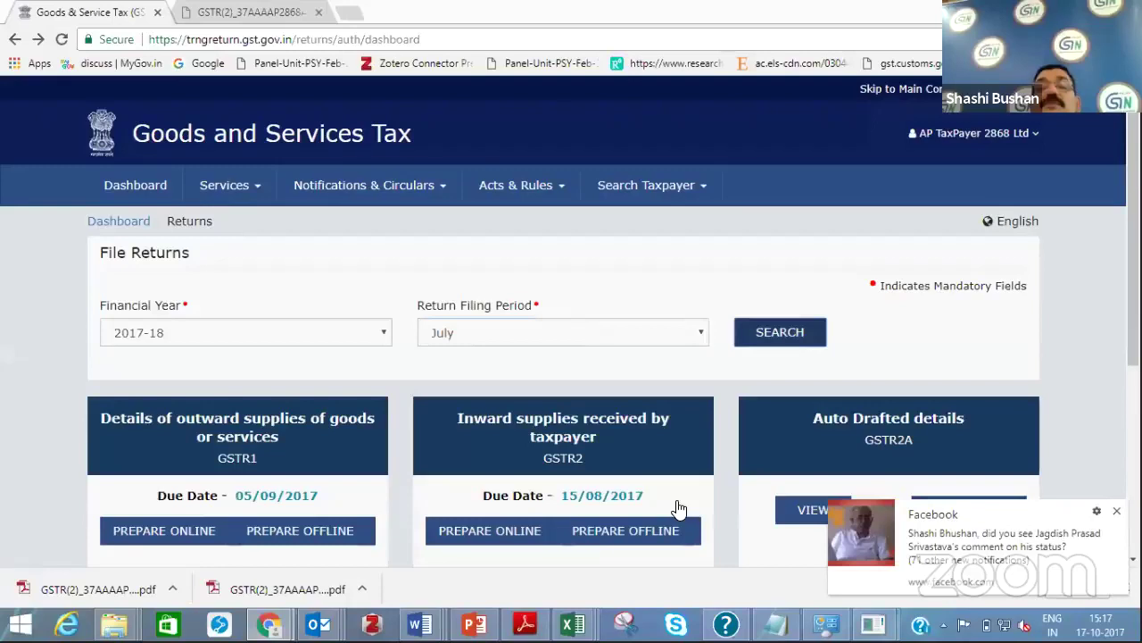
click(603, 534)
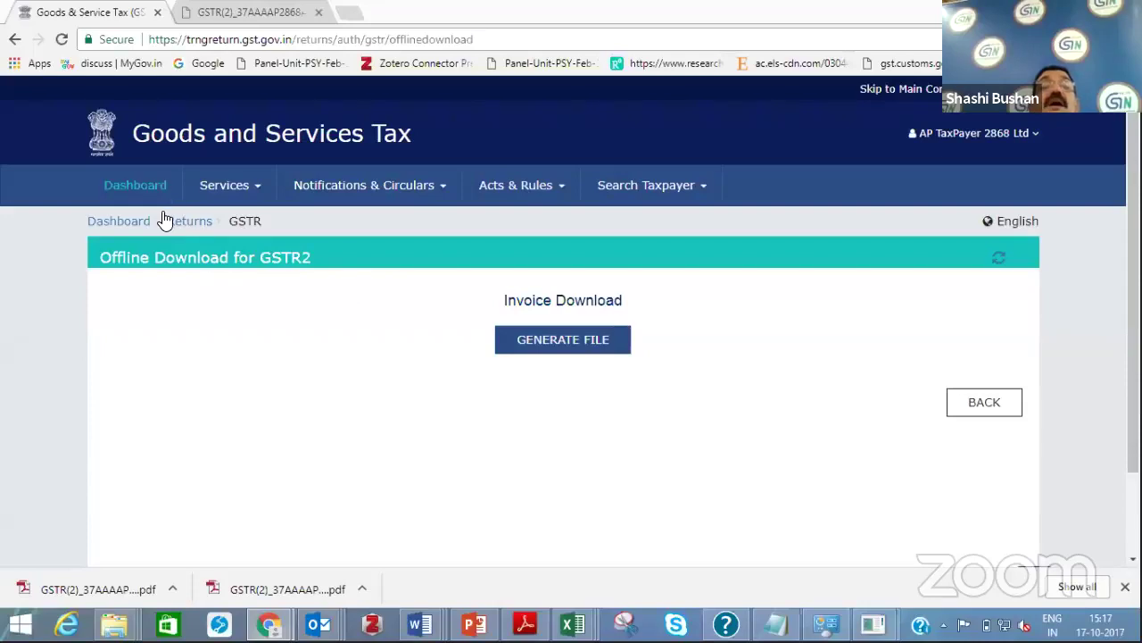
From the main dashboard, go to Returns, set July 2017-18, and open the GSTR-2 return
click(147, 189)
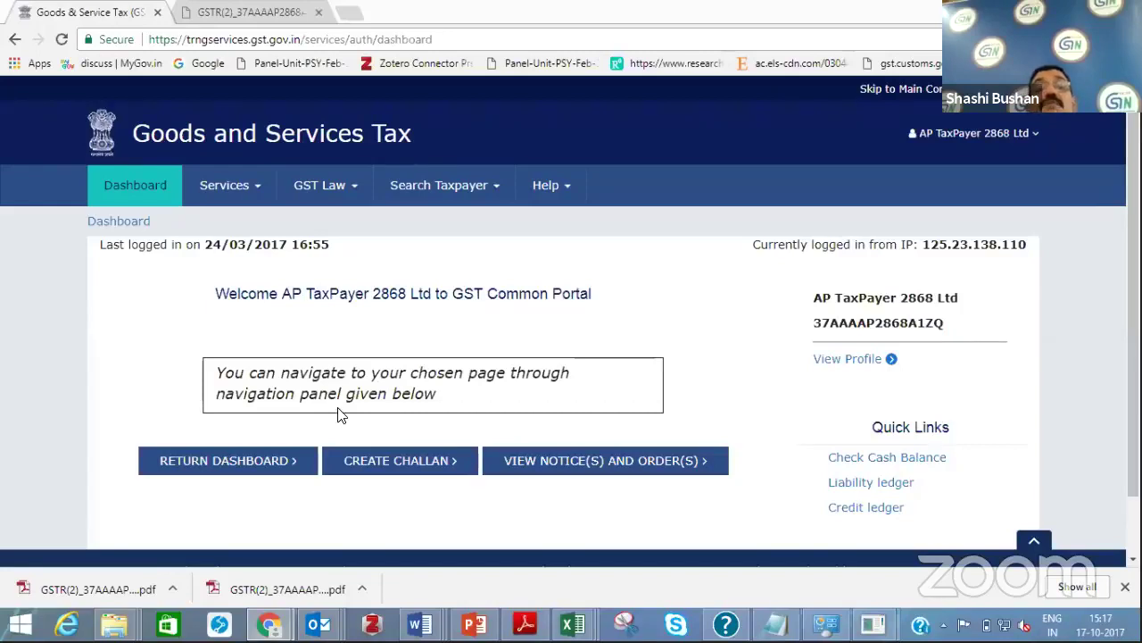
click(228, 459)
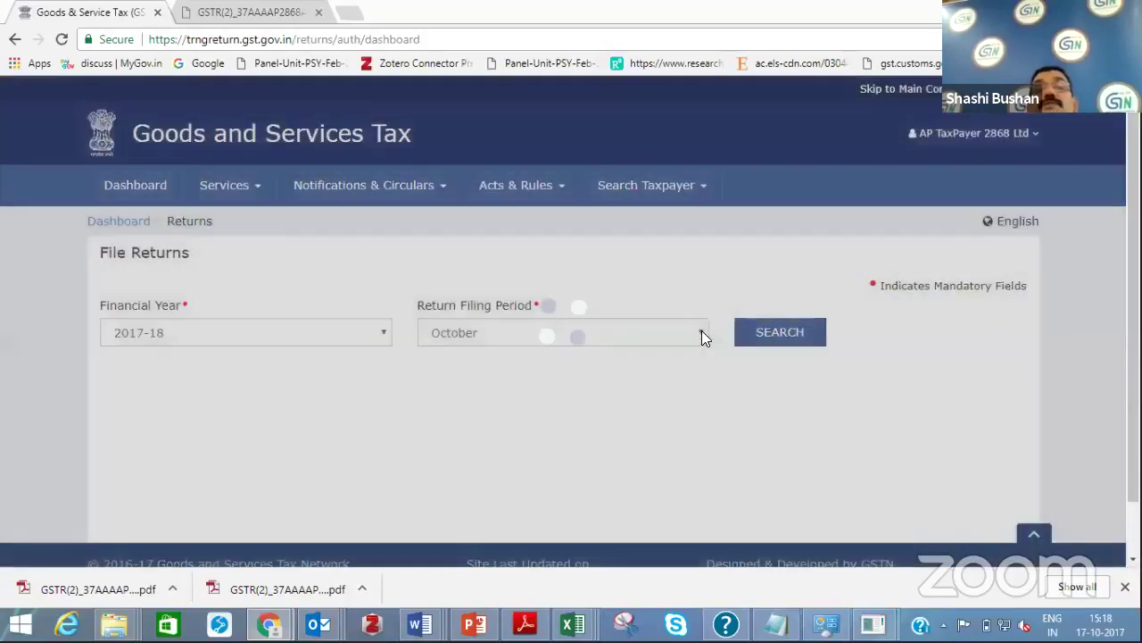
triple_click(701, 336)
click(702, 334)
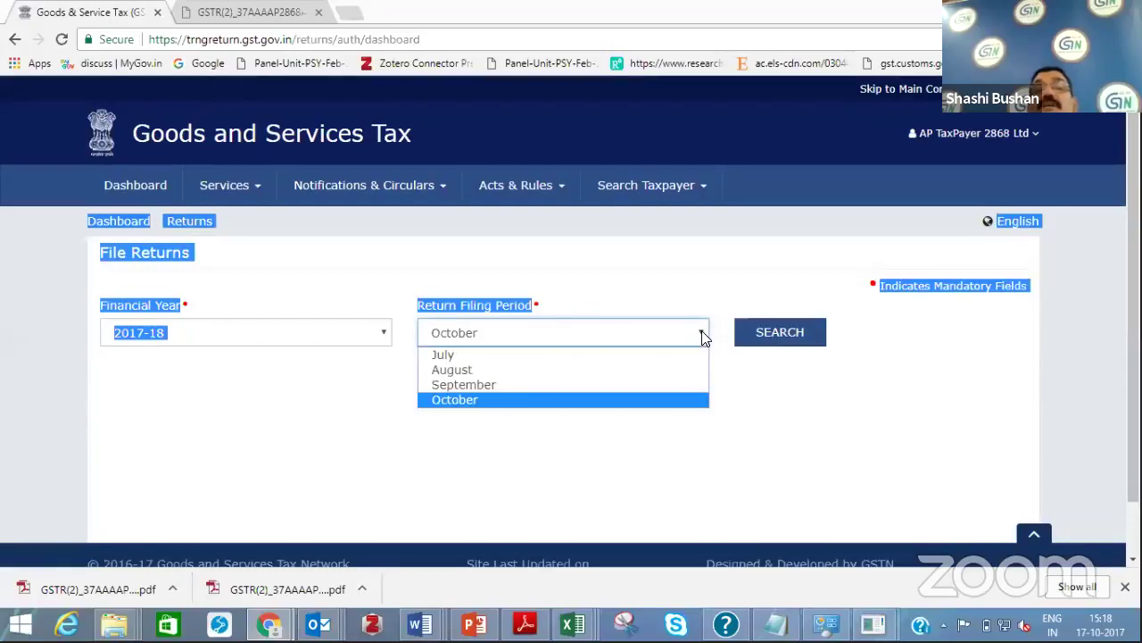
click(783, 335)
click(780, 334)
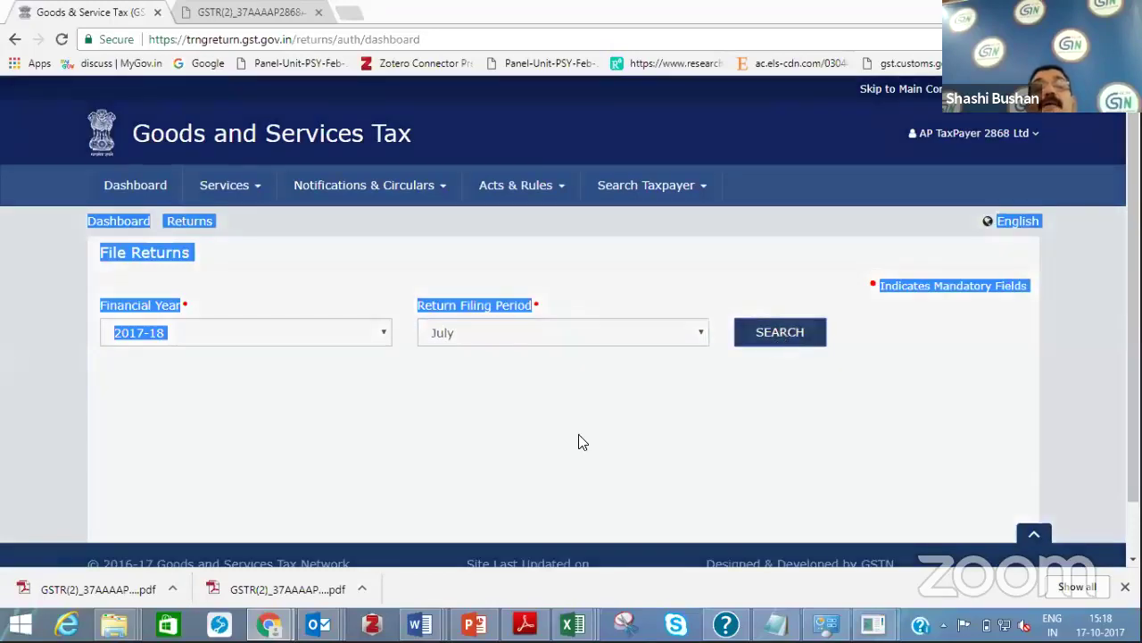
click(572, 457)
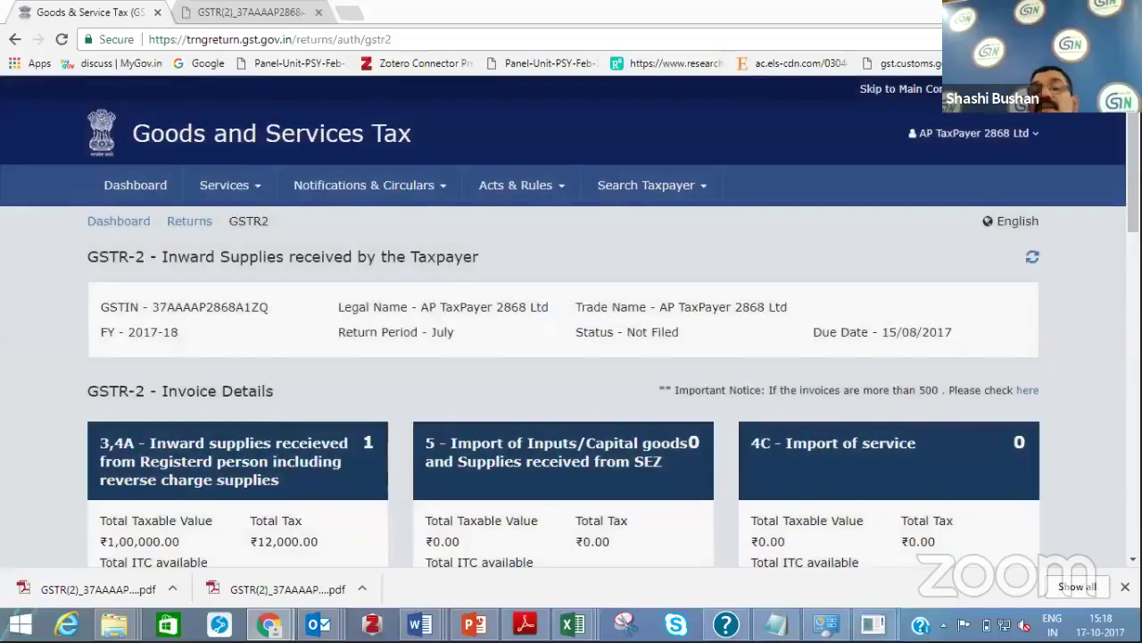
Download a PDF preview of the July GSTR-2 summary
scroll(685, 413, down, 3)
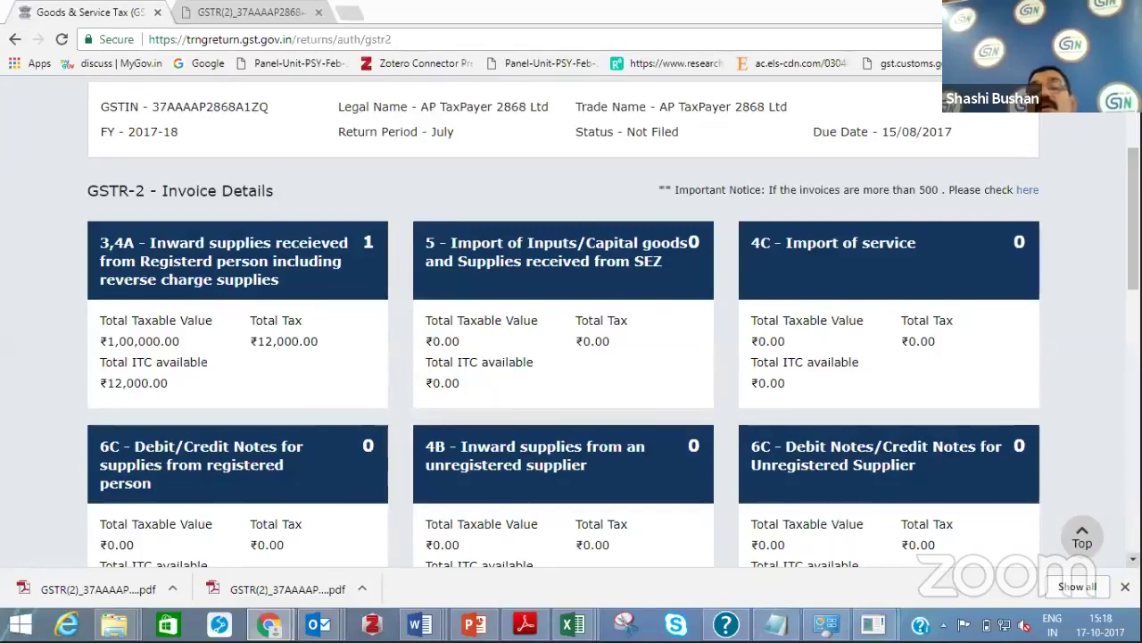
scroll(572, 357, down, 4)
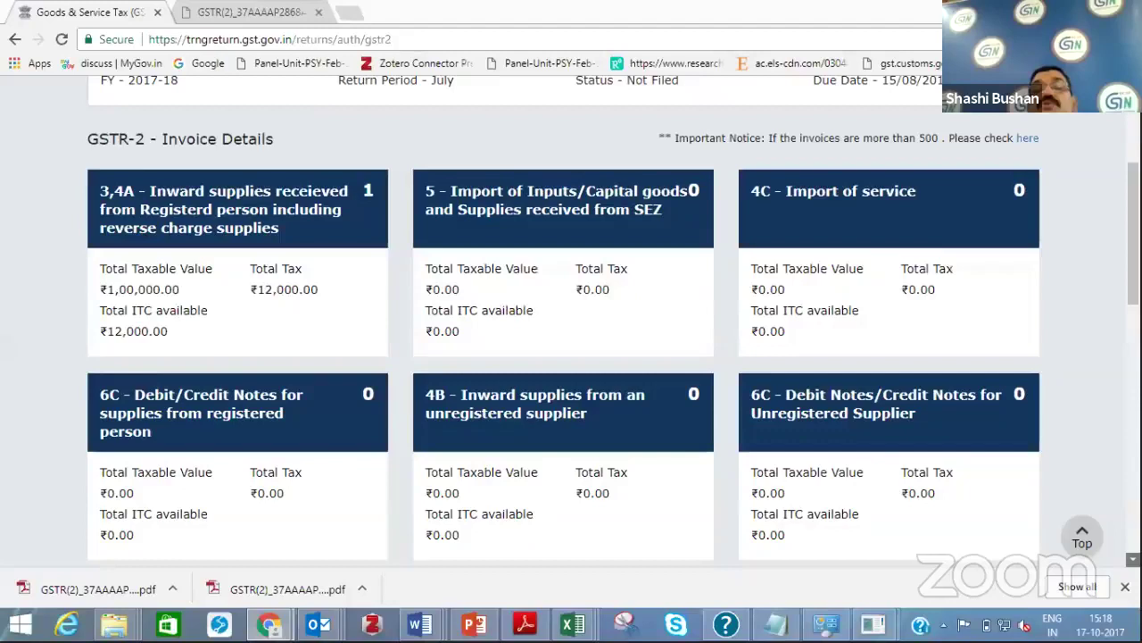
scroll(571, 357, down, 3)
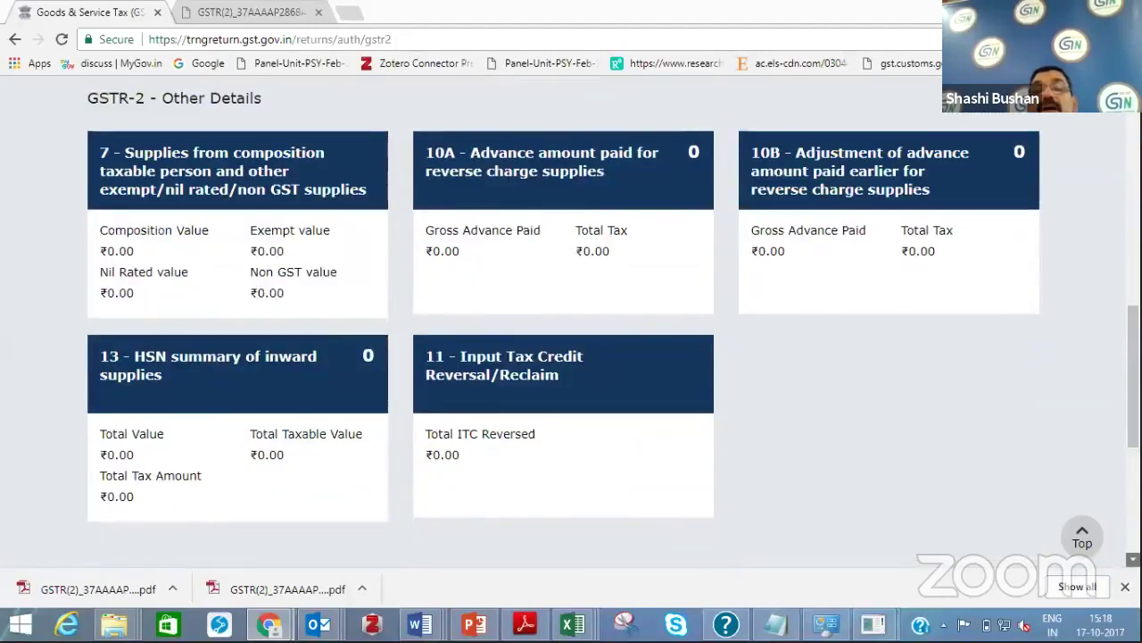
scroll(572, 357, down, 4)
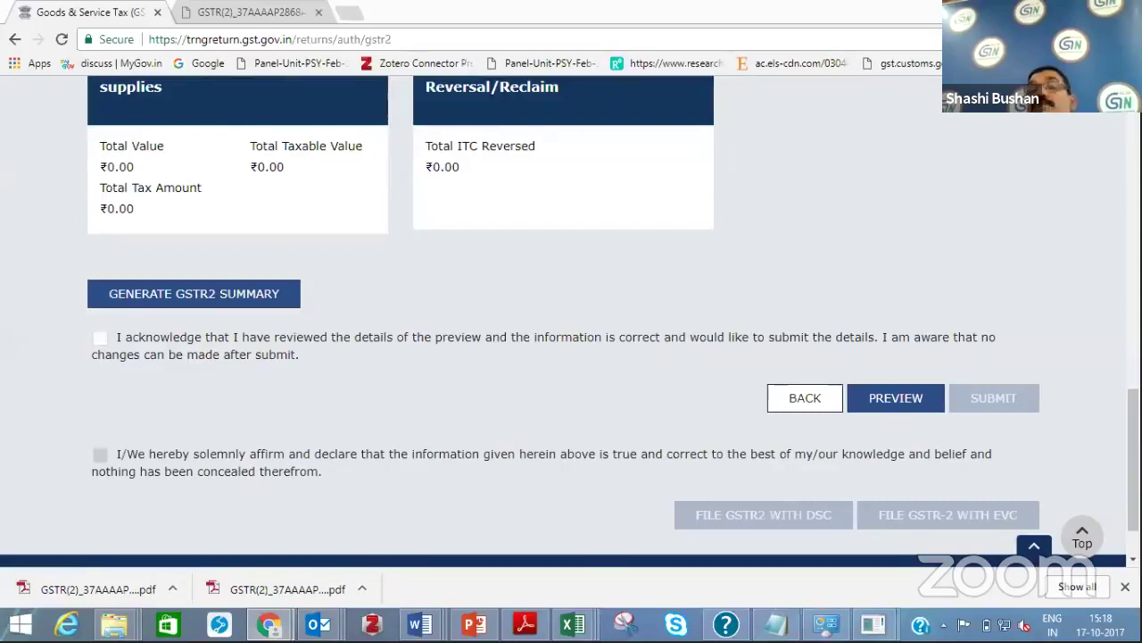
click(879, 402)
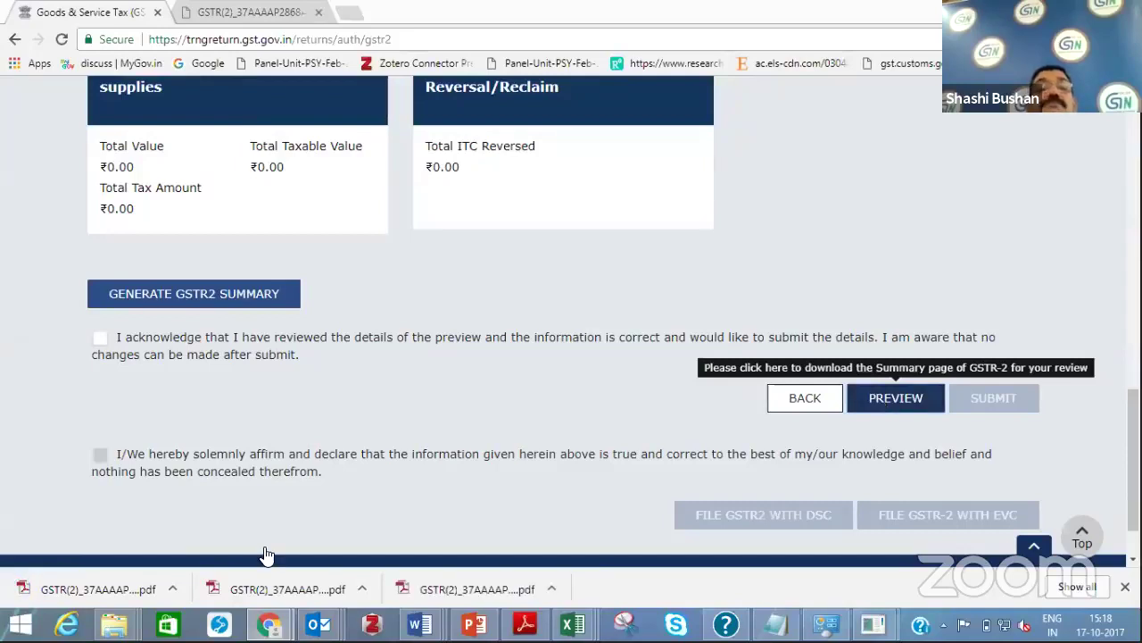
Tick and then untick the acknowledgement checkbox so nothing is submitted, and review the page
click(100, 338)
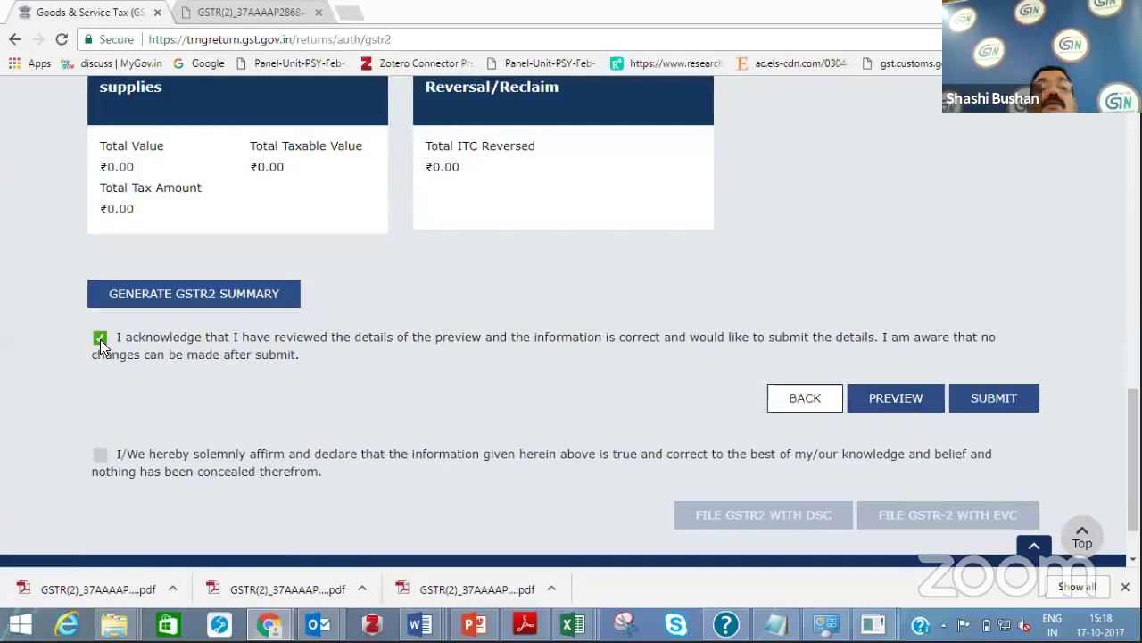
click(100, 340)
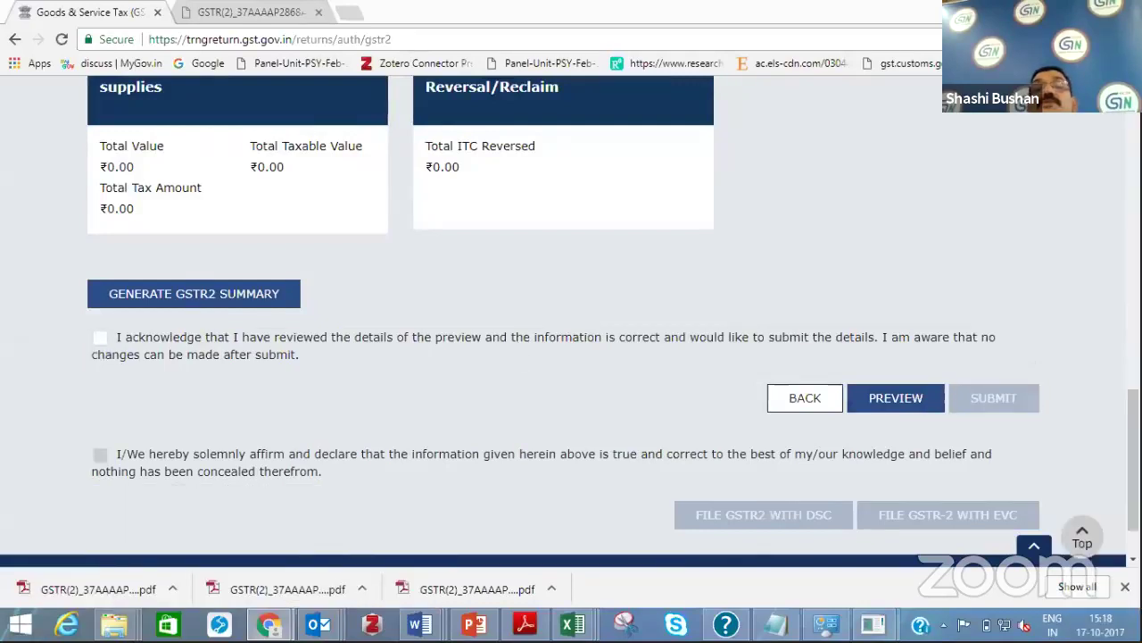
scroll(571, 322, up, 5)
scroll(877, 332, up, 6)
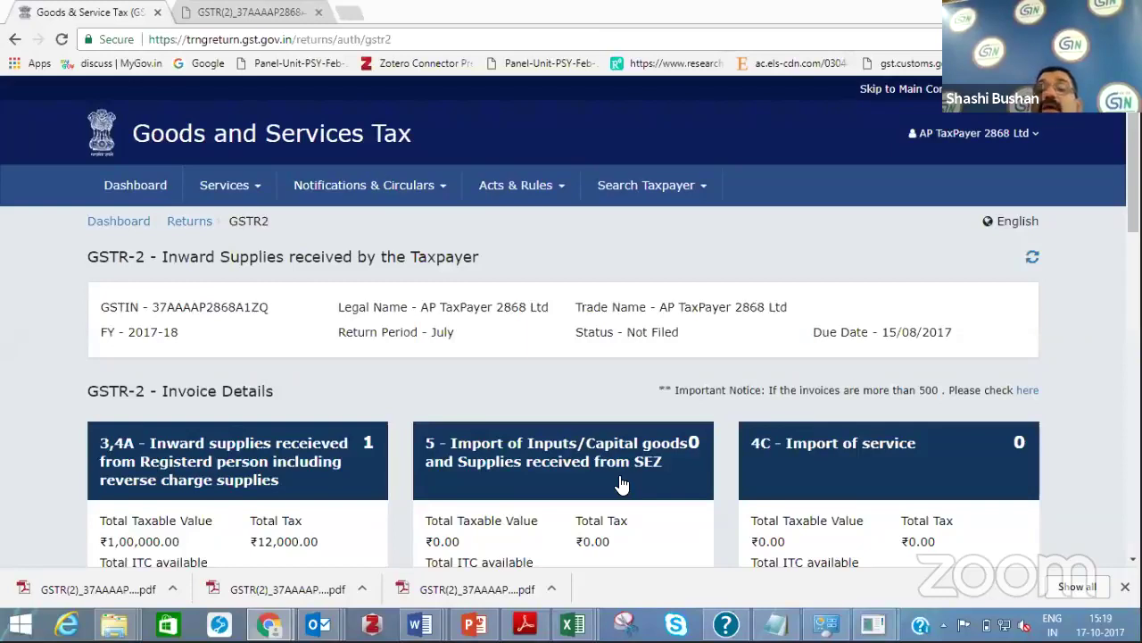
scroll(622, 483, down, 3)
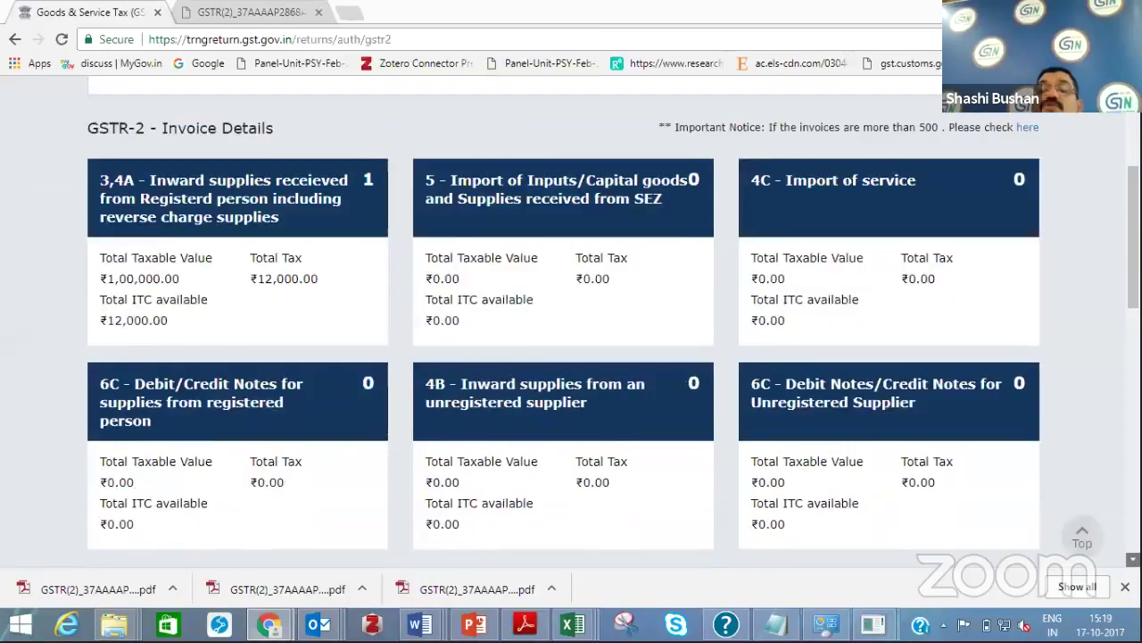
scroll(622, 483, down, 2)
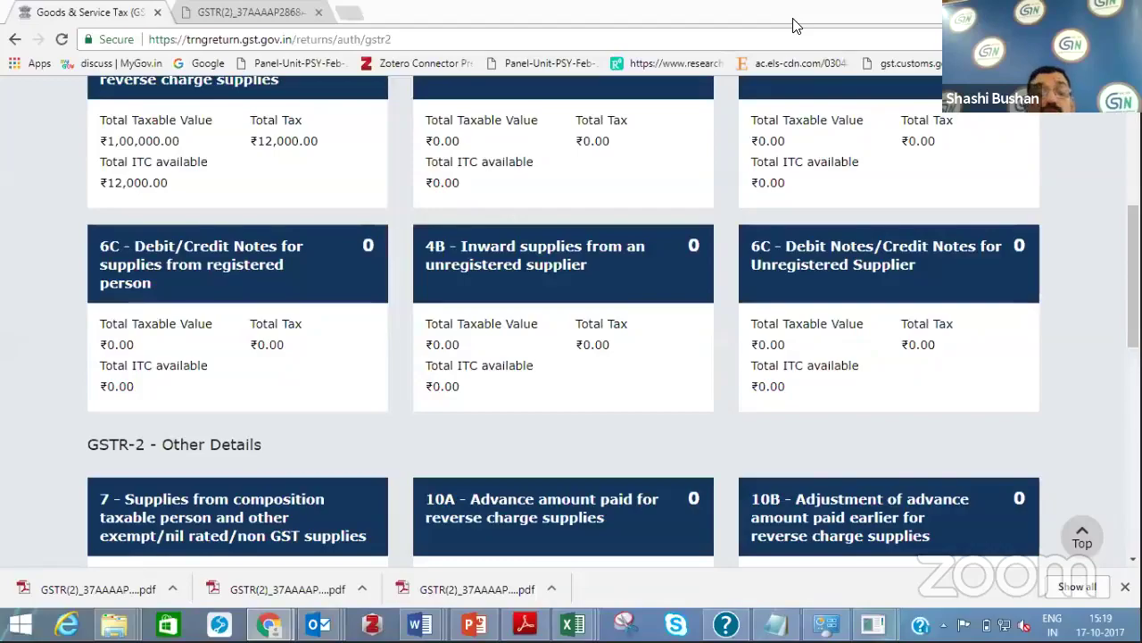
Open the downloaded GSTR-2 JSON file in Notepad from the offline tool, review it, and close it
key(super)
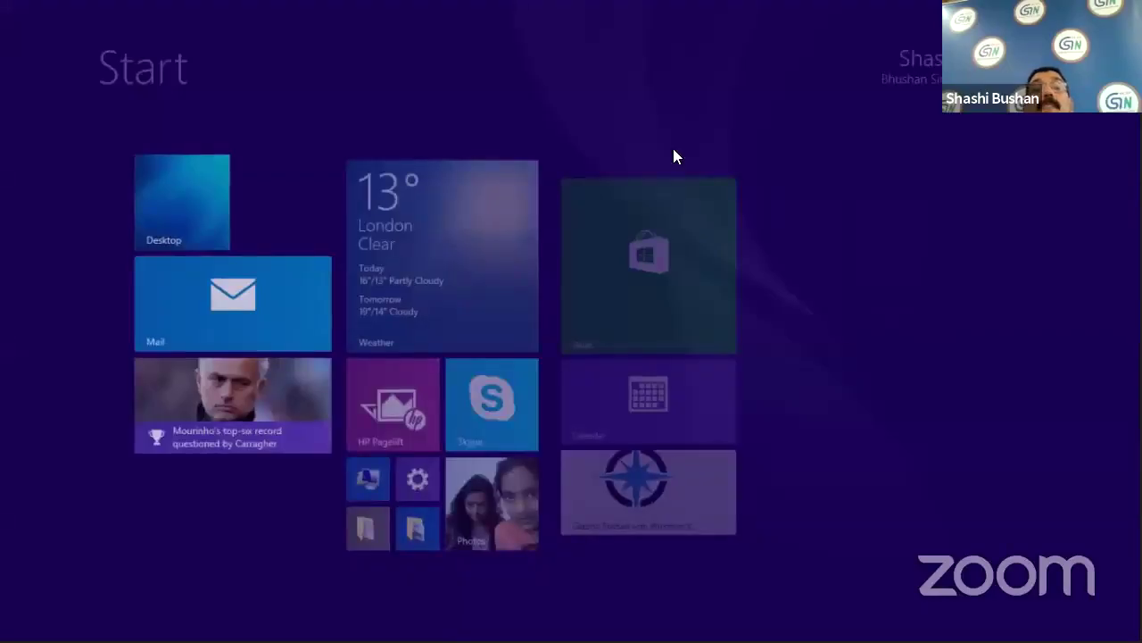
key(super)
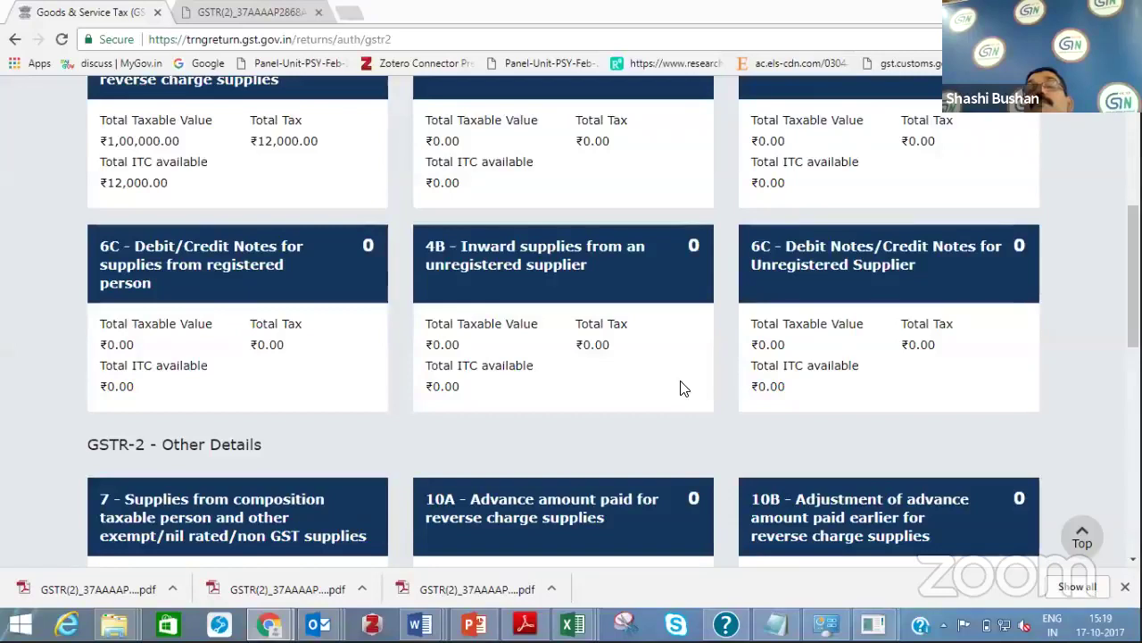
key(alt+Tab)
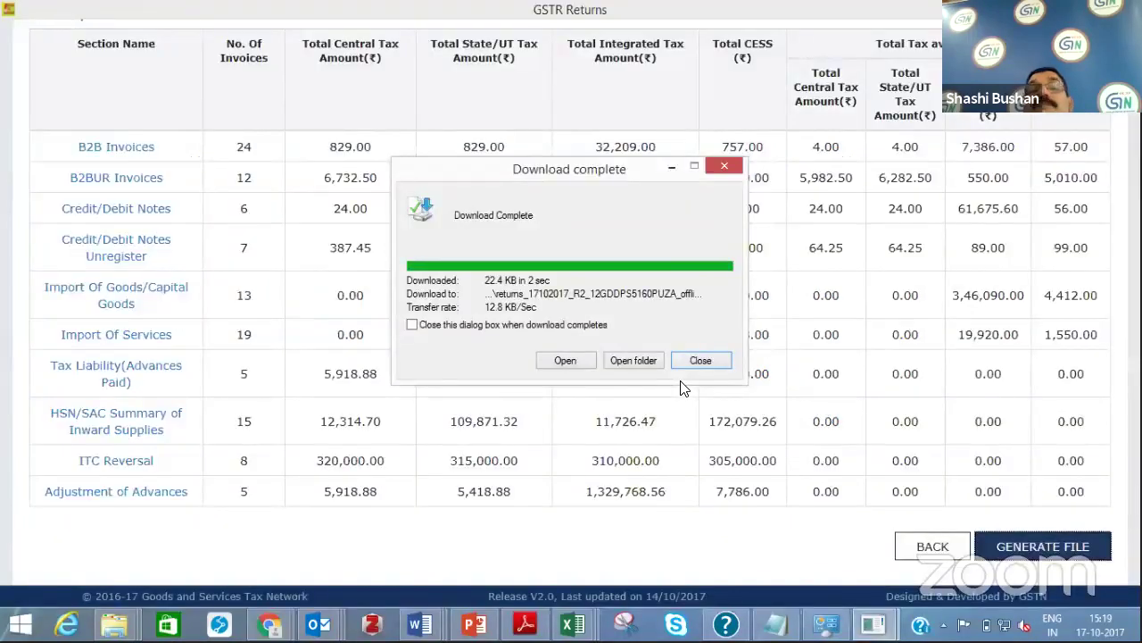
click(571, 360)
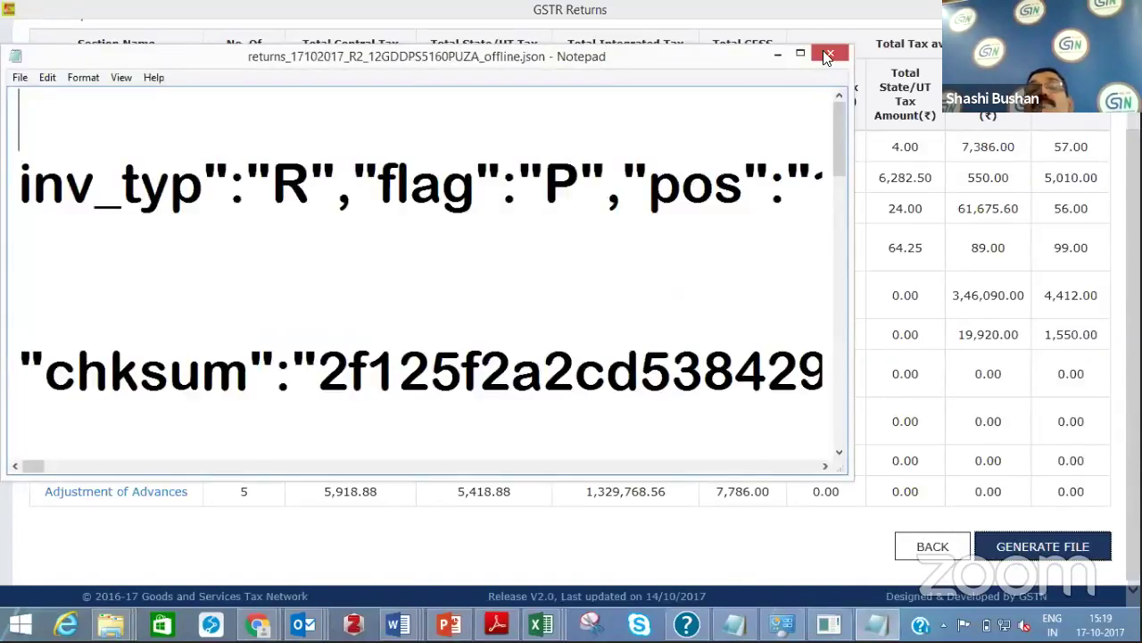
click(829, 52)
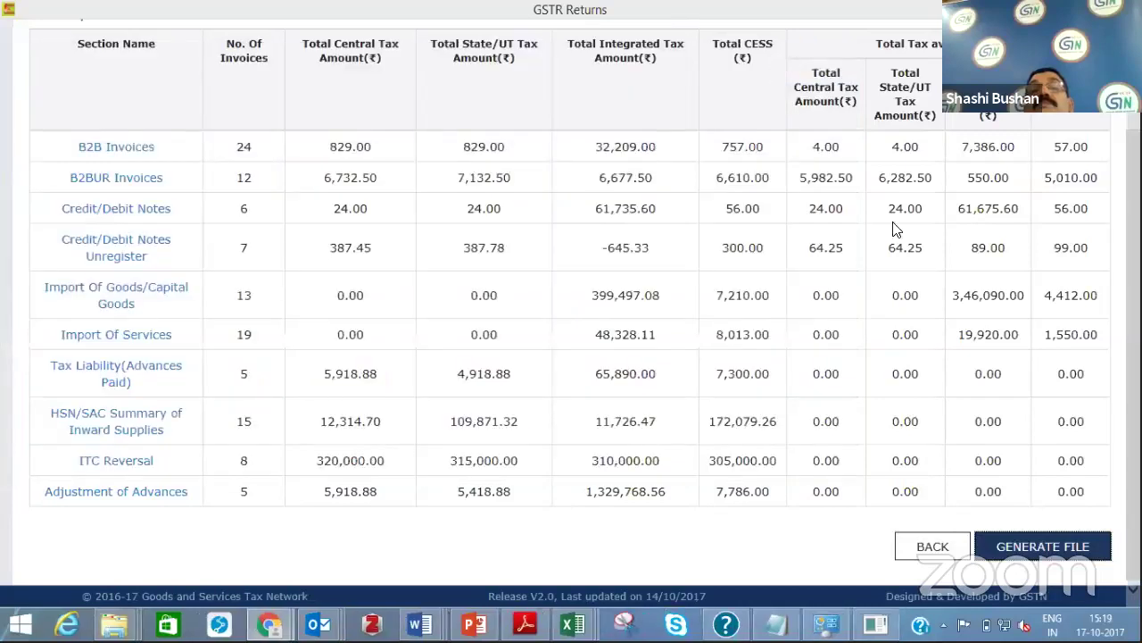
scroll(896, 229, up, 3)
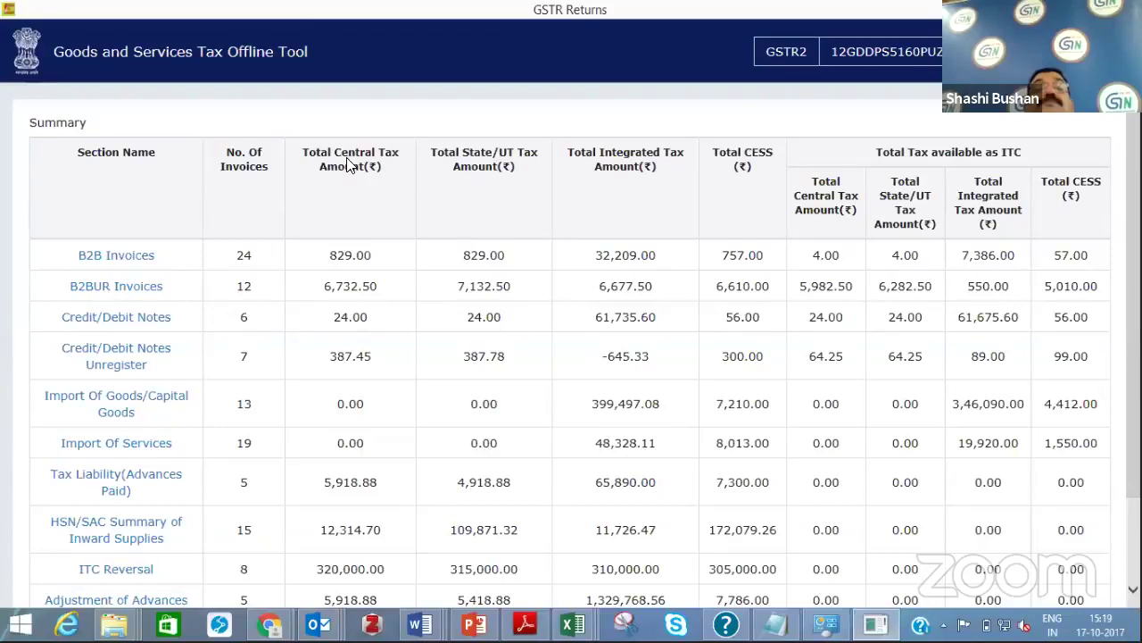
From the home page, open the downloaded GSTR-2 errorReport zip as the Error file
click(300, 53)
click(951, 180)
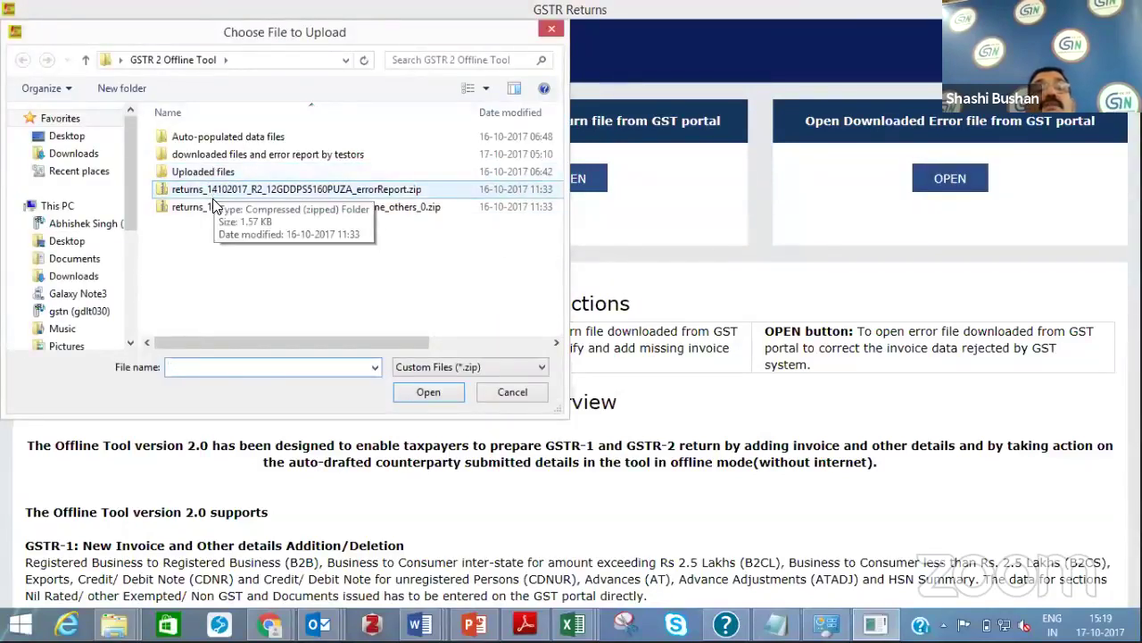
double_click(215, 155)
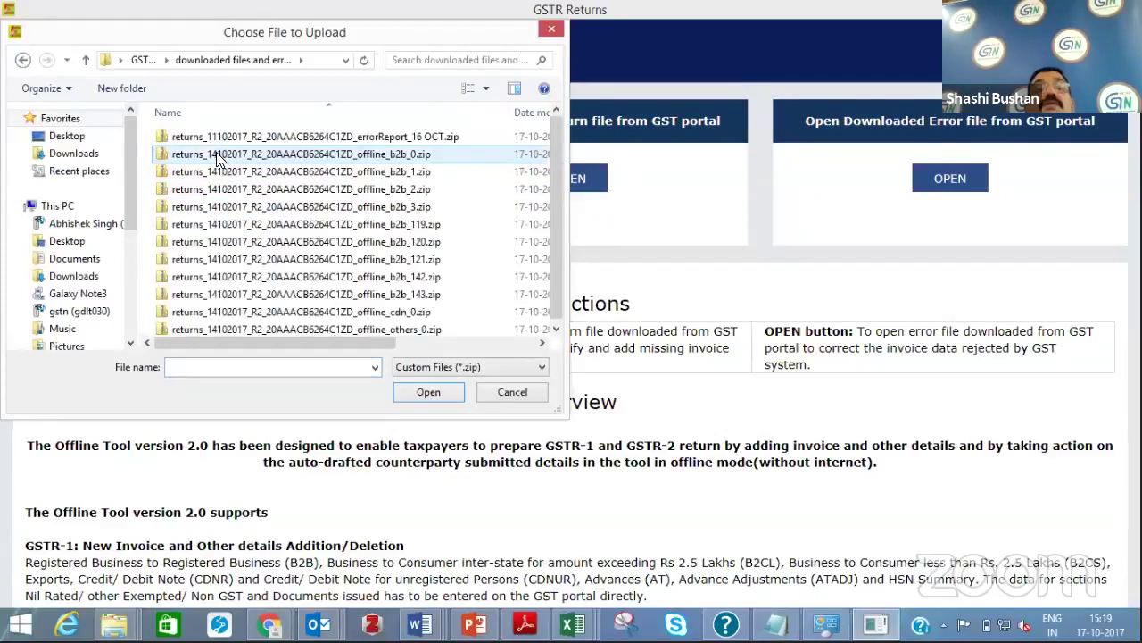
click(219, 137)
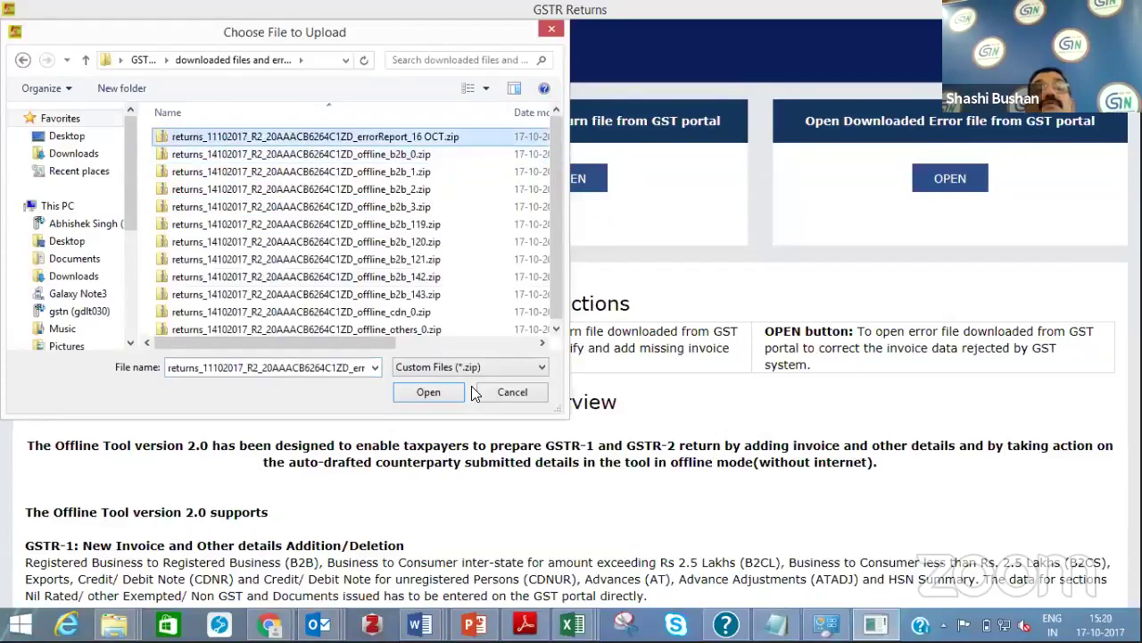
click(434, 393)
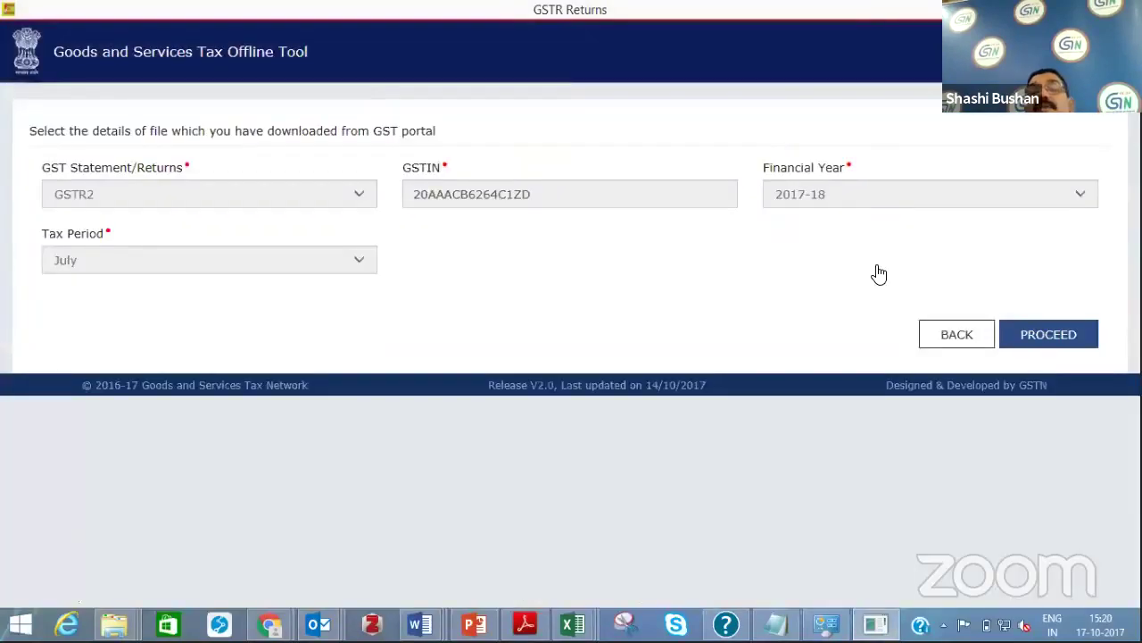
Proceed to the error report's invoices and open the item details of invoice B2B2-07-1003
click(1041, 332)
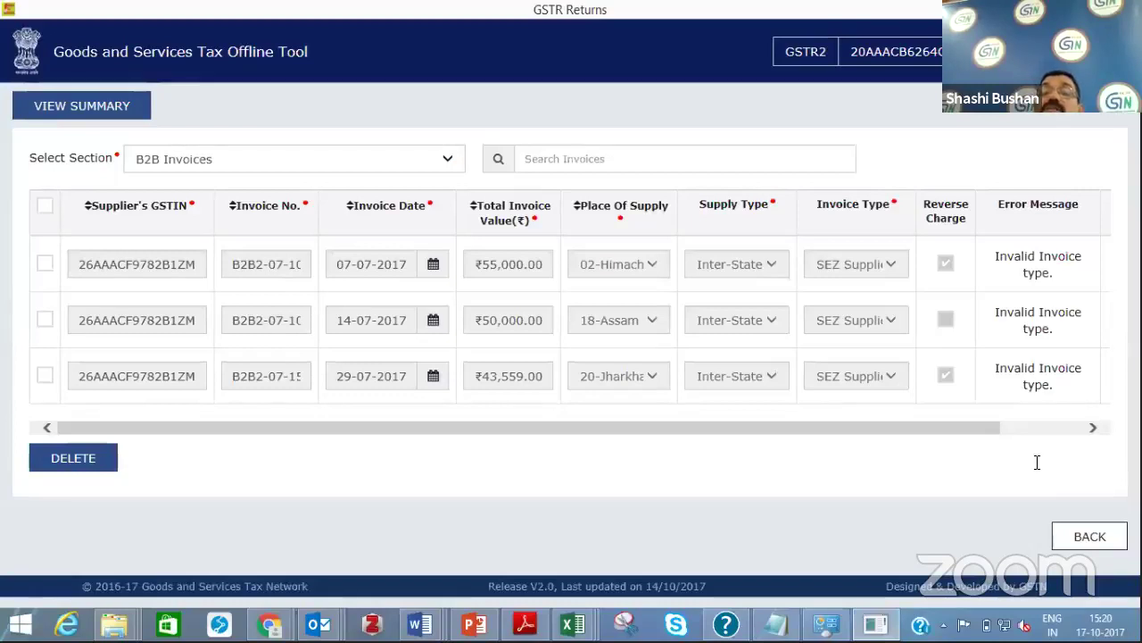
click(1093, 428)
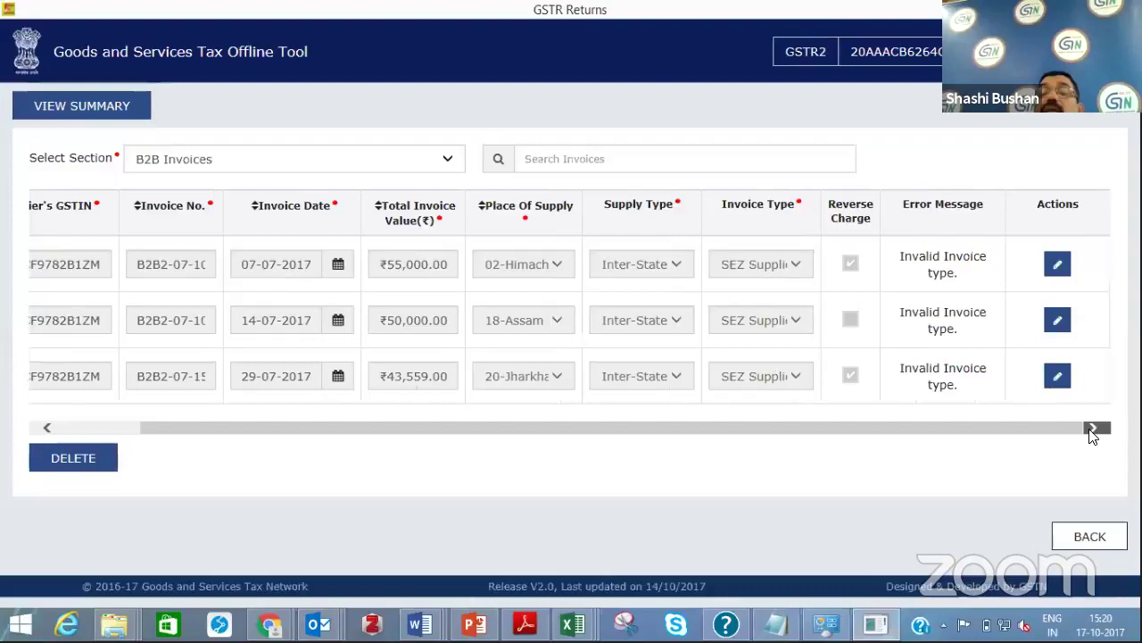
click(1057, 266)
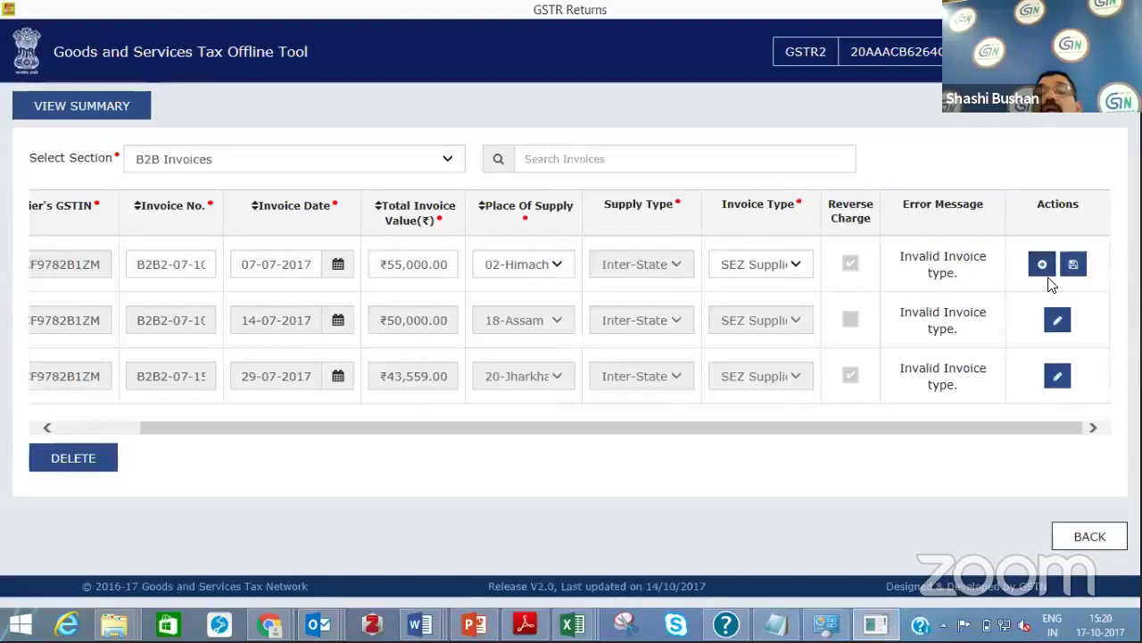
click(1043, 268)
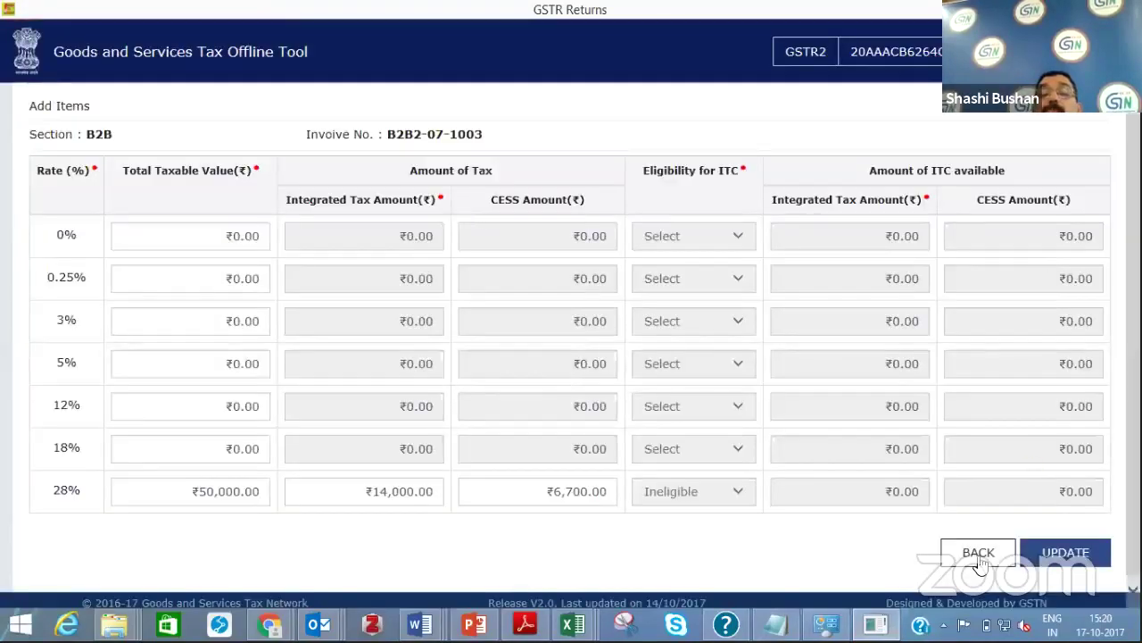
Go back from the invoice list to the GSTR2 July 2017-18 file details
click(979, 560)
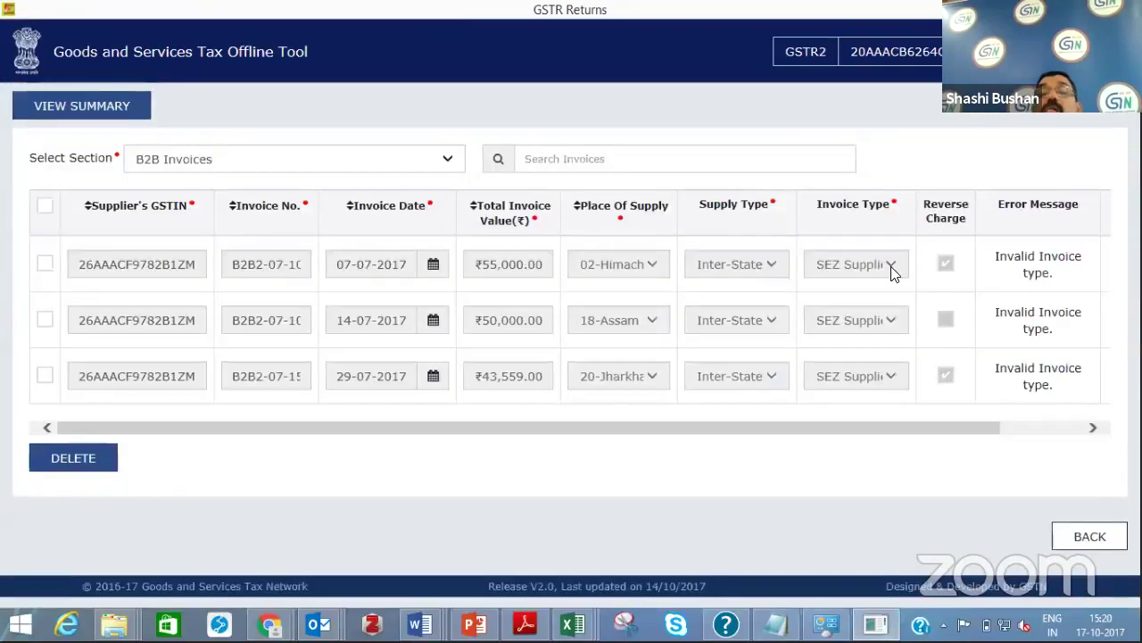
click(1065, 433)
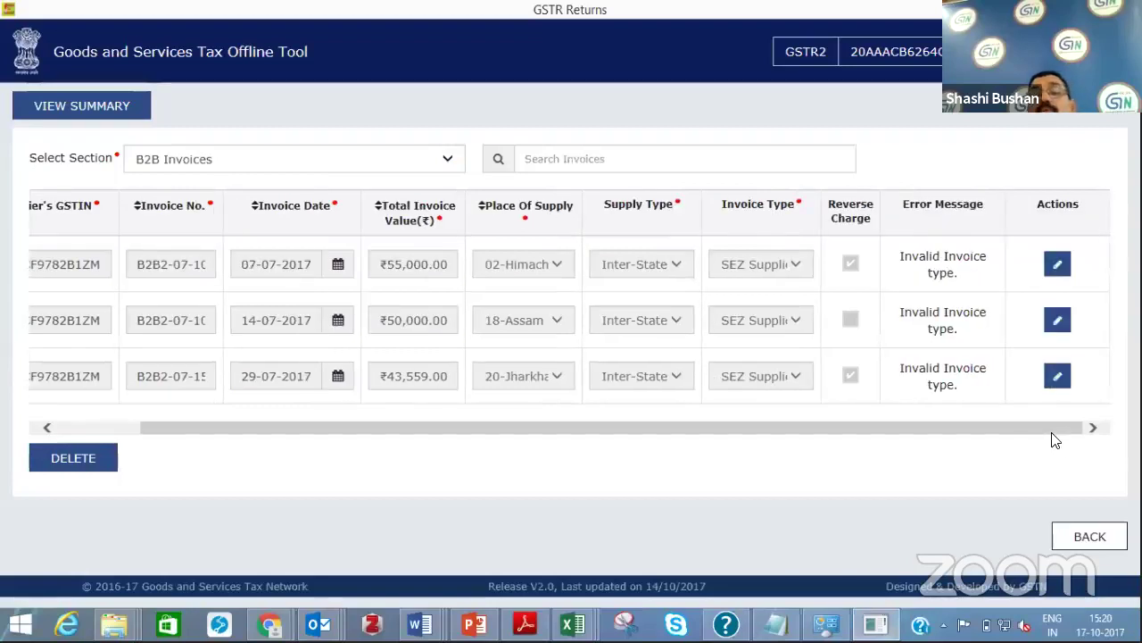
click(1077, 539)
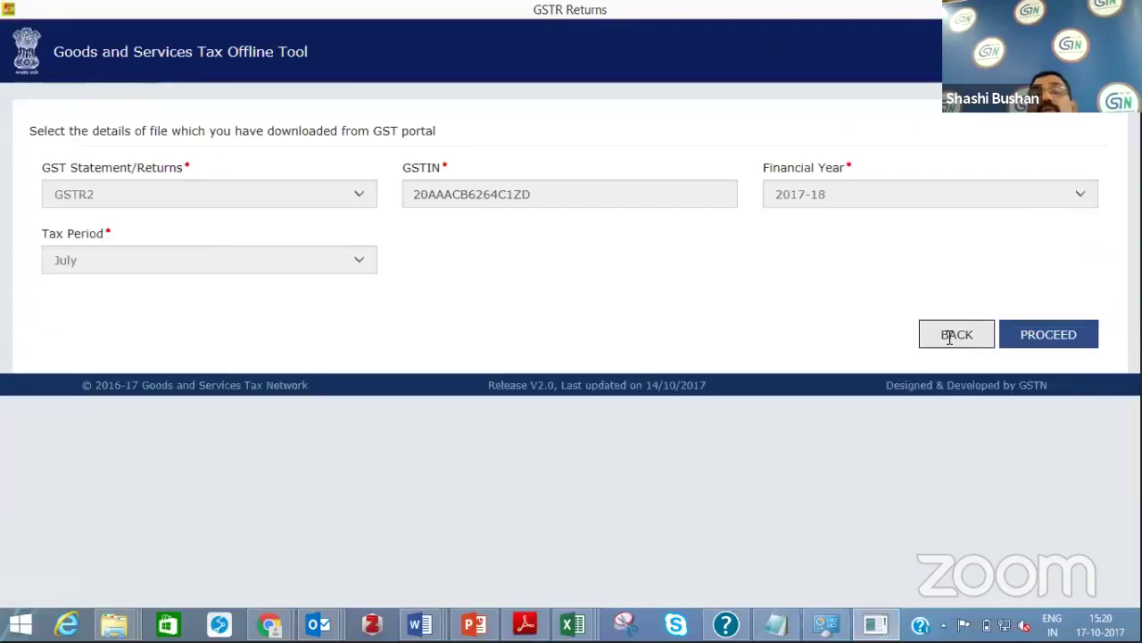
Open the downloaded offline_others_0 return zip from the GSTR 2 Offline Tool folder
click(951, 341)
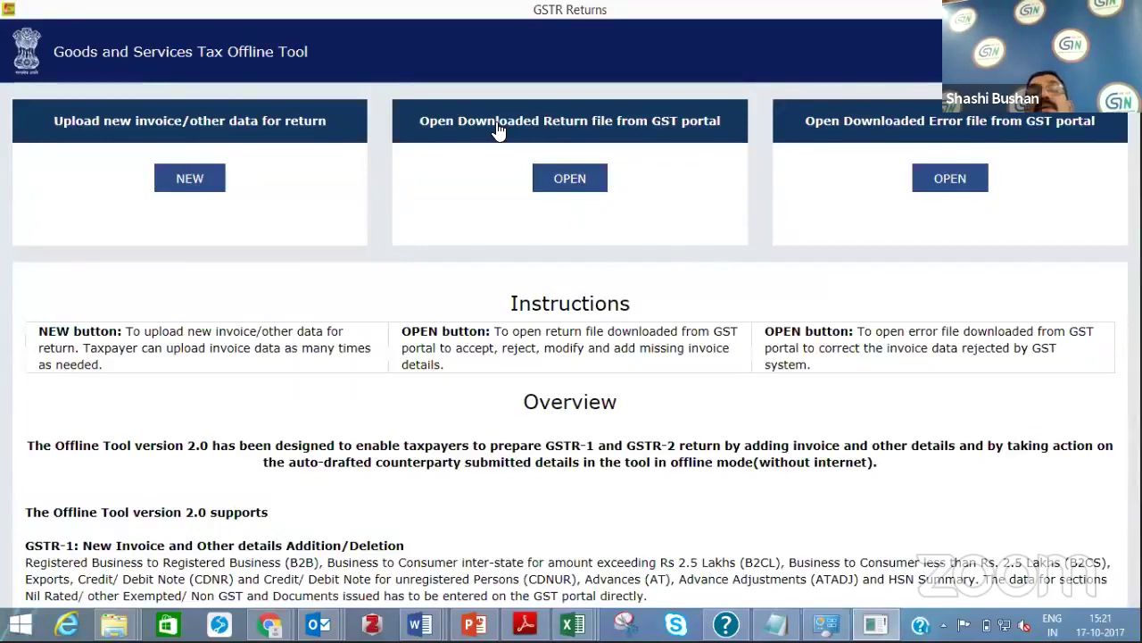
click(553, 183)
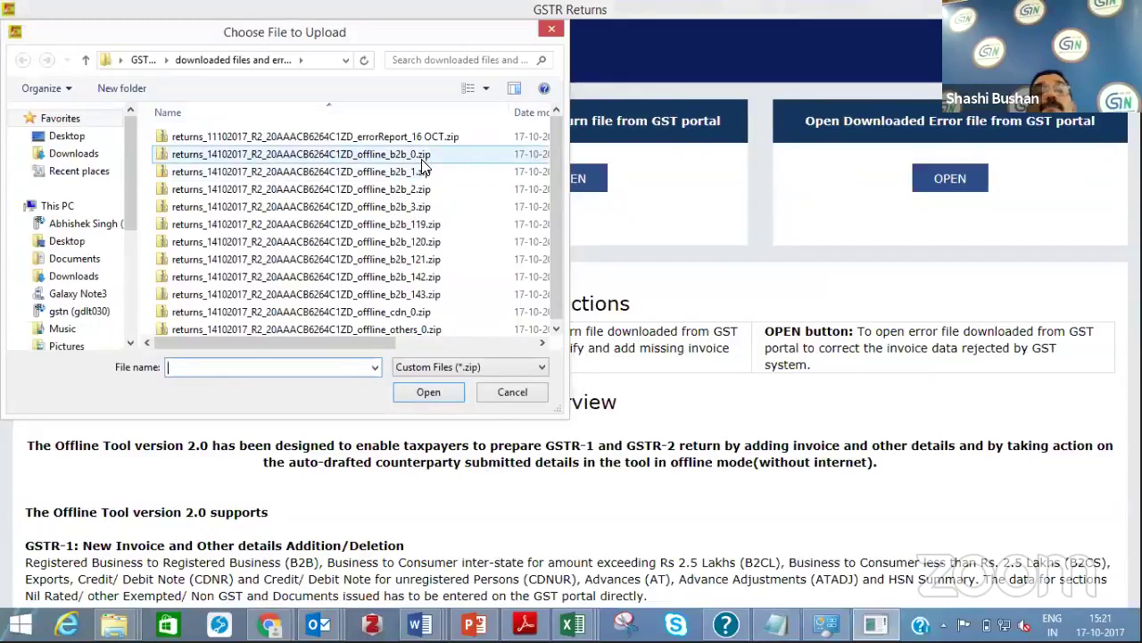
click(551, 30)
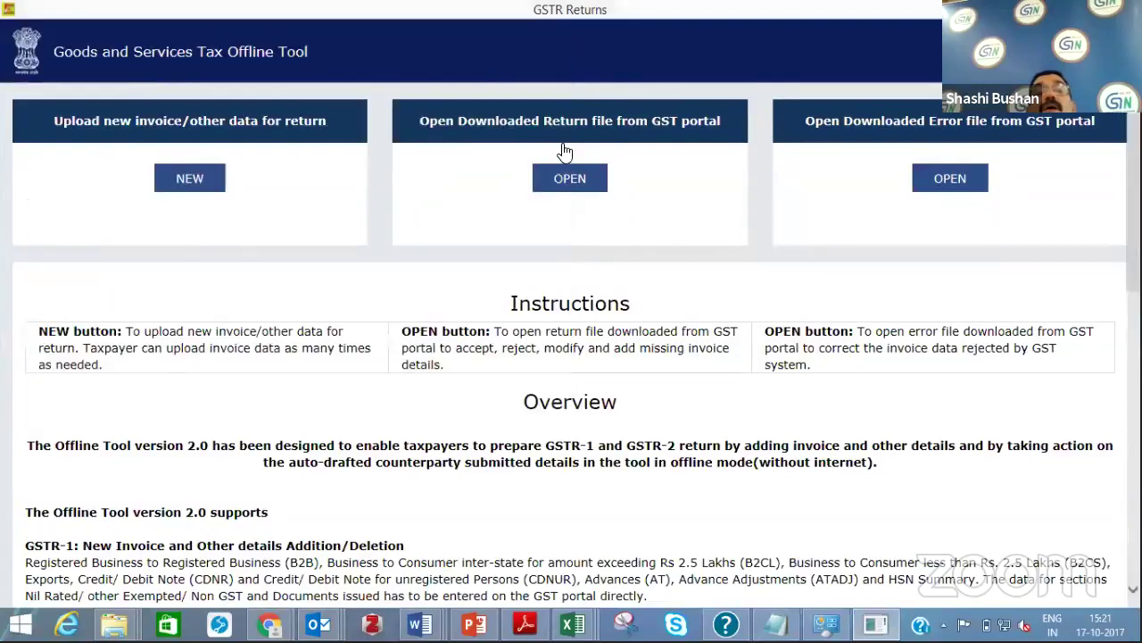
click(563, 178)
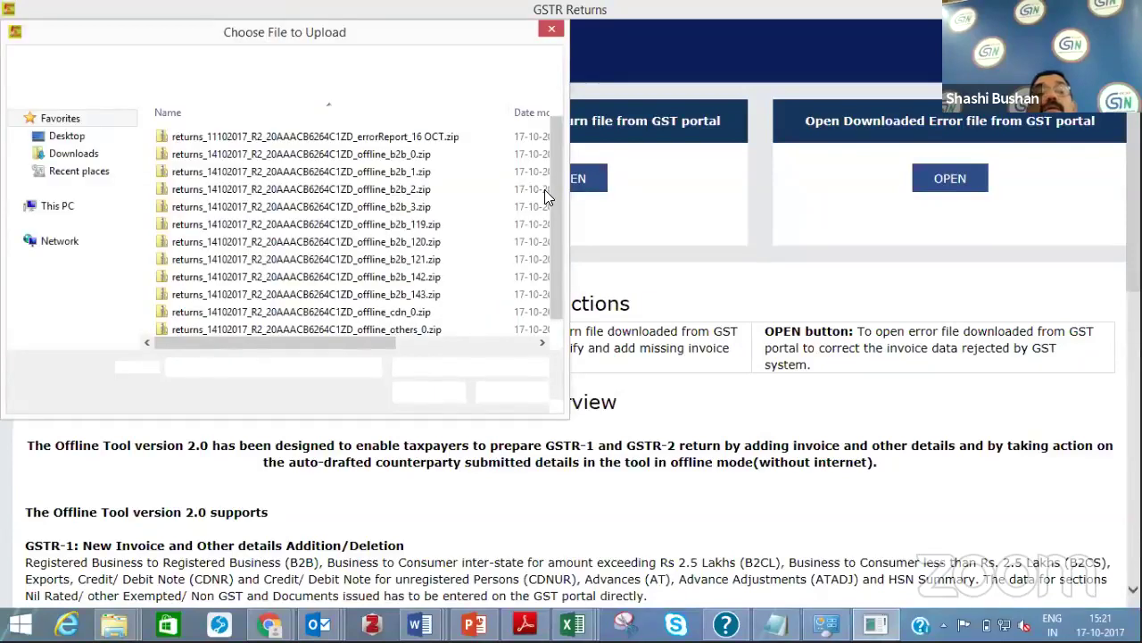
click(556, 329)
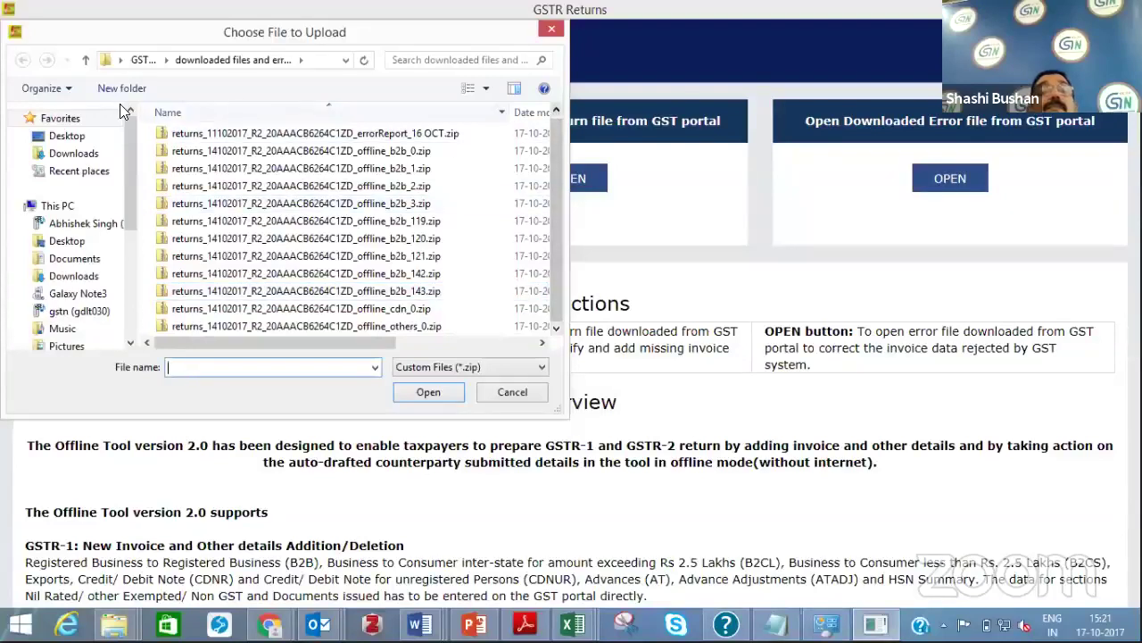
click(85, 61)
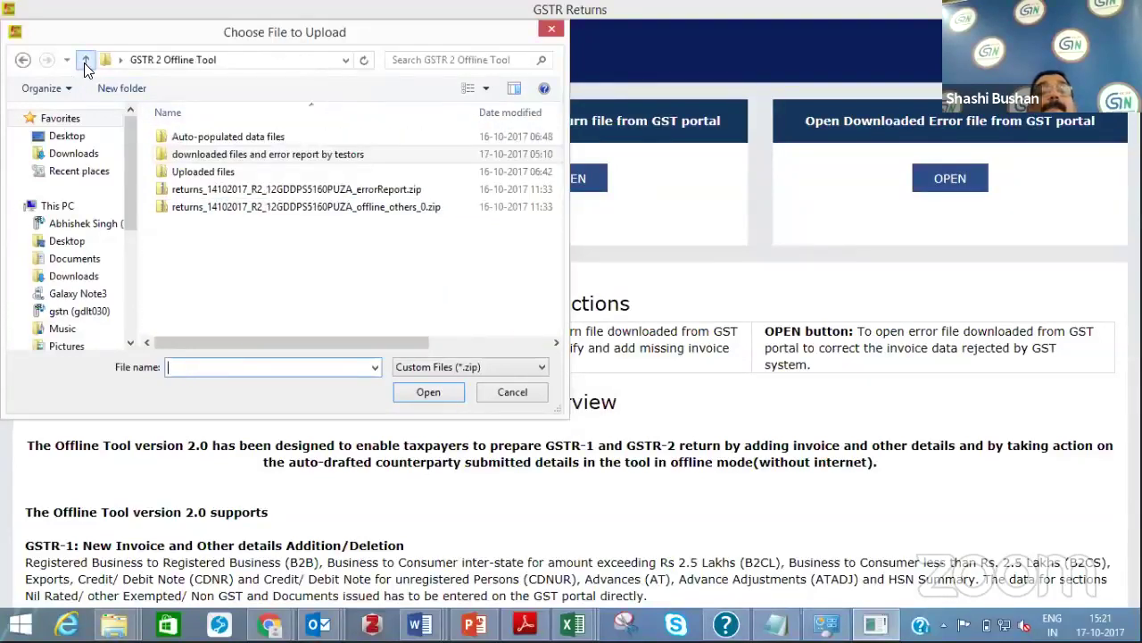
click(307, 211)
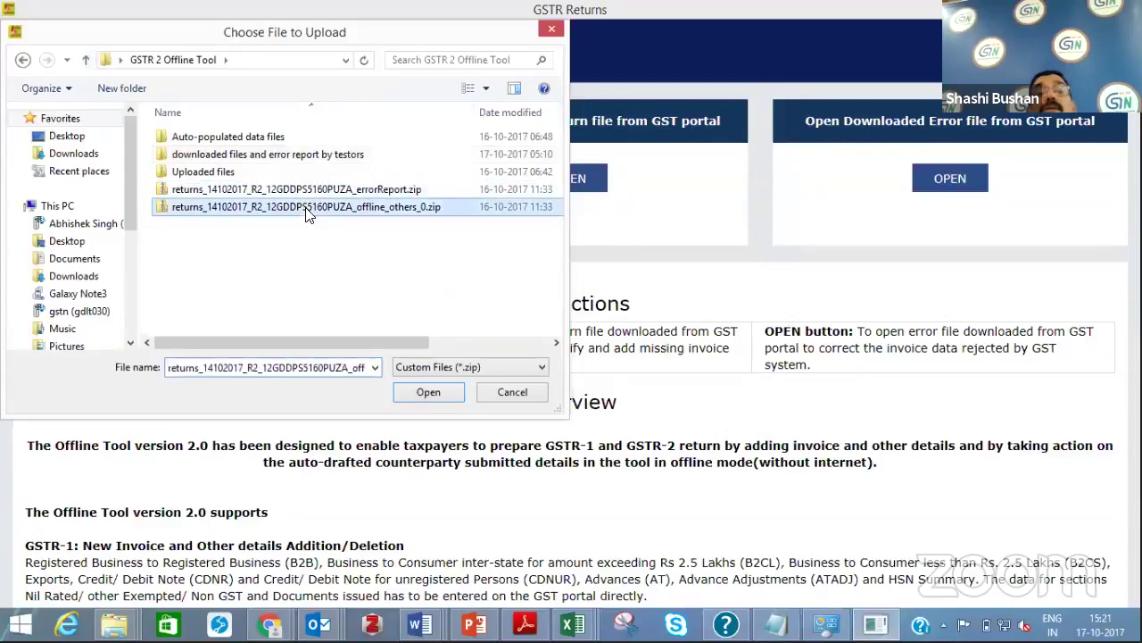
click(426, 390)
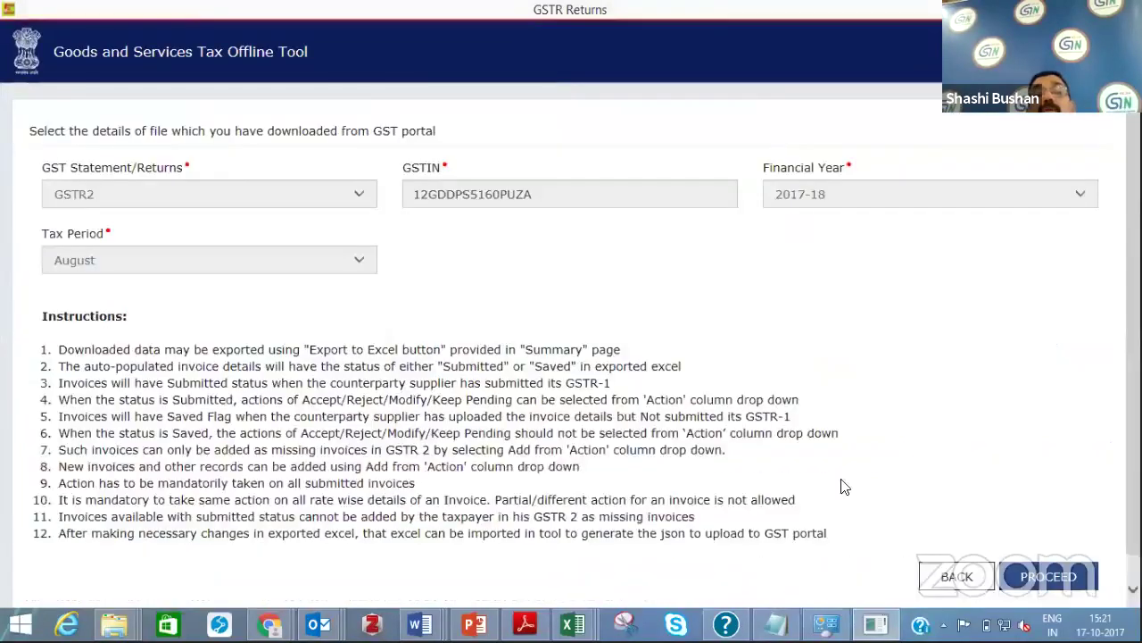
Proceed to the summary and open B2B Invoices, showing invoices WB-100 through B2B-new
click(1049, 576)
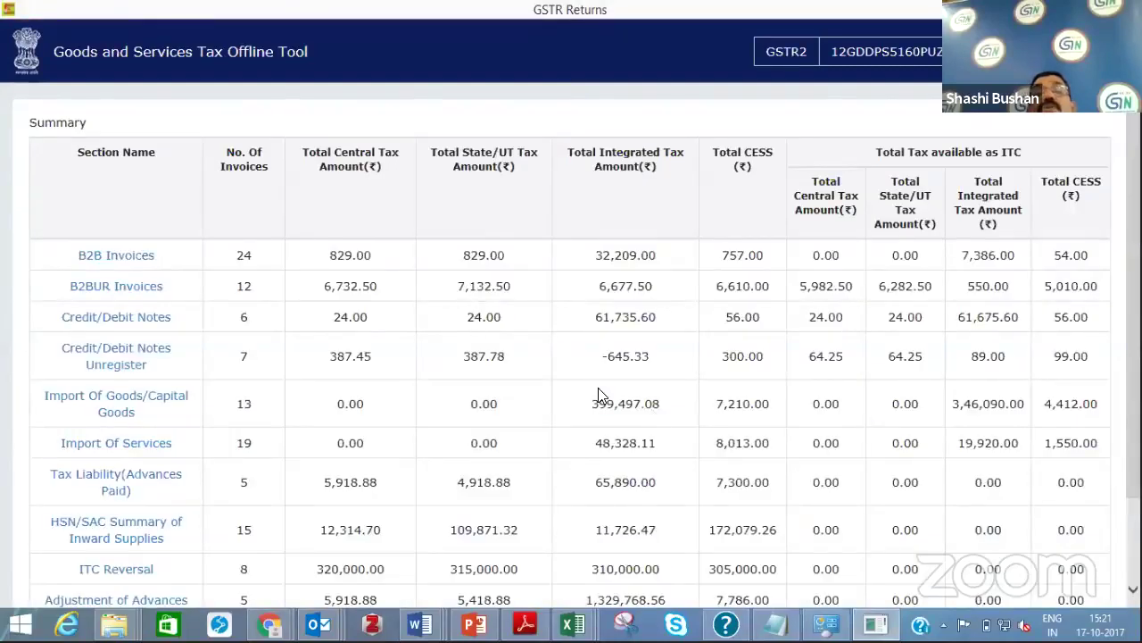
click(116, 256)
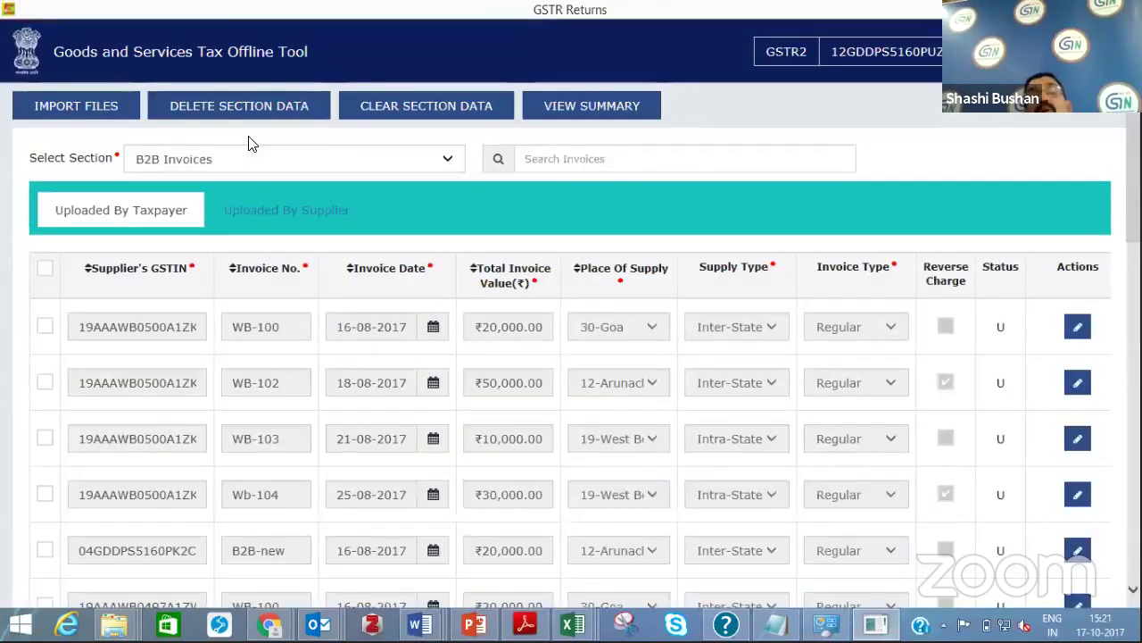
click(454, 167)
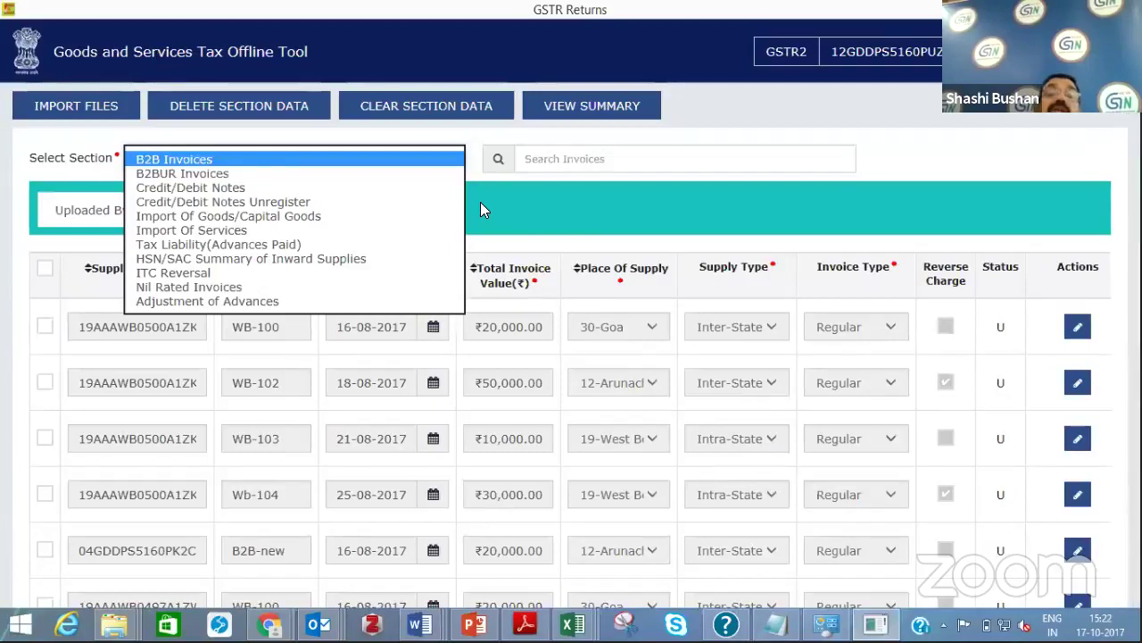
click(530, 190)
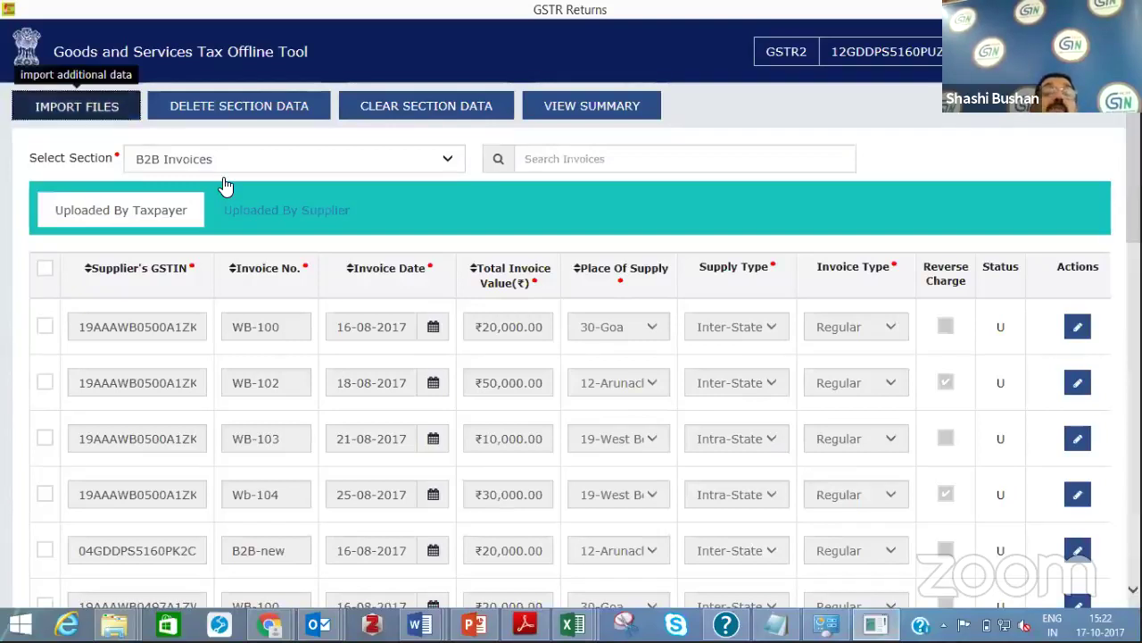
Import GSTR2_Excel_Workbook_TemplateNew_V1.0.xlsx from Downloads > gst_offline_tool (3) > gst_offline_tool and confirm saving
click(101, 112)
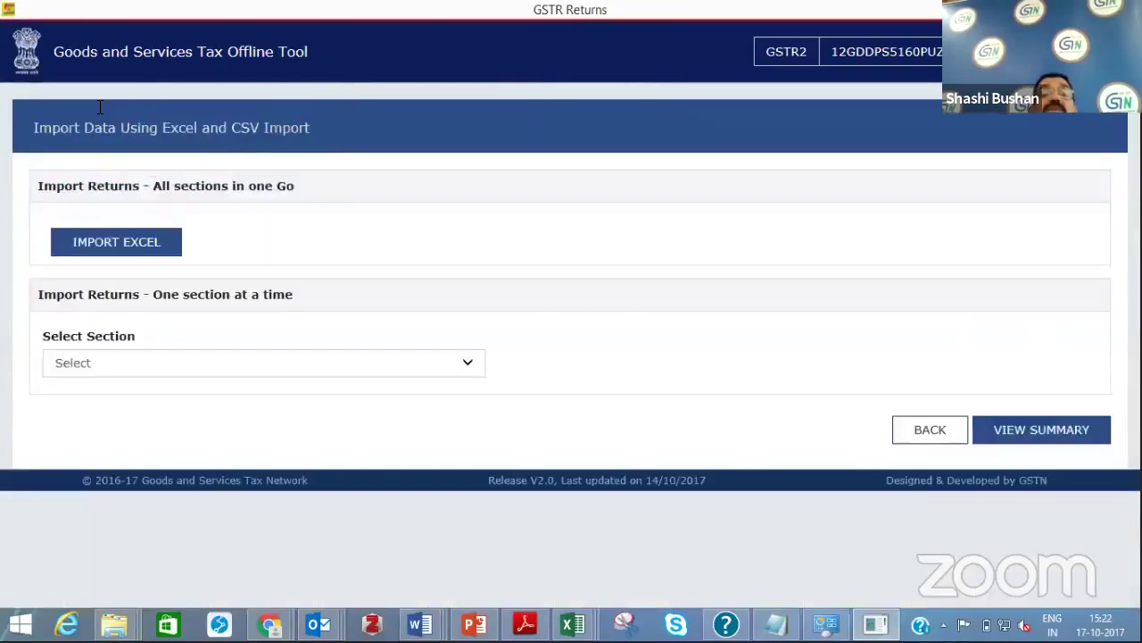
click(130, 248)
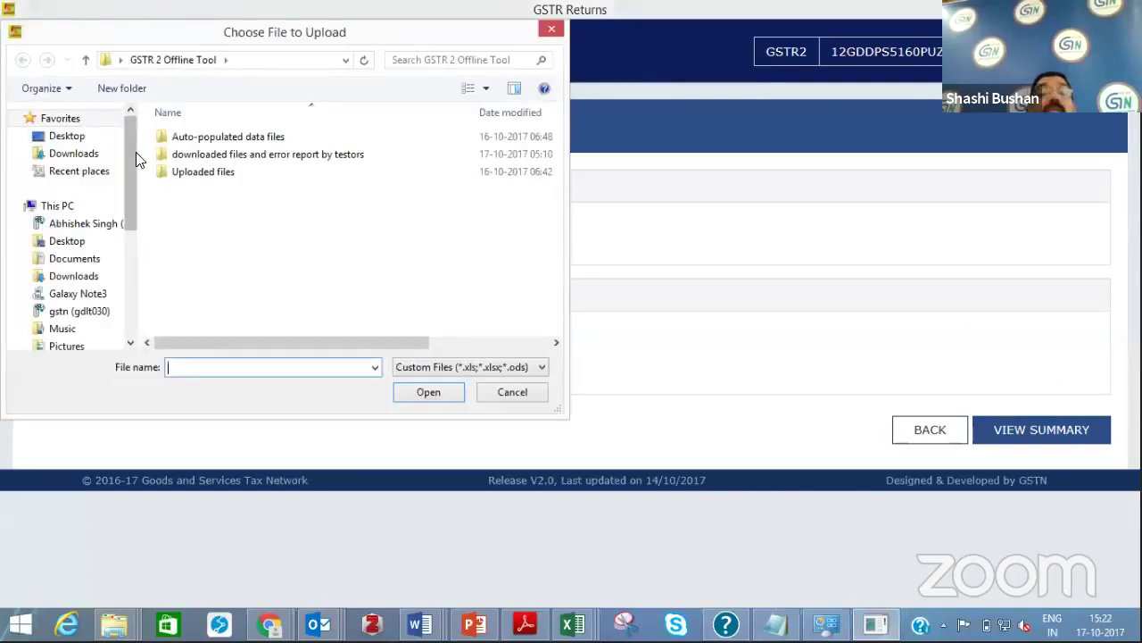
click(54, 157)
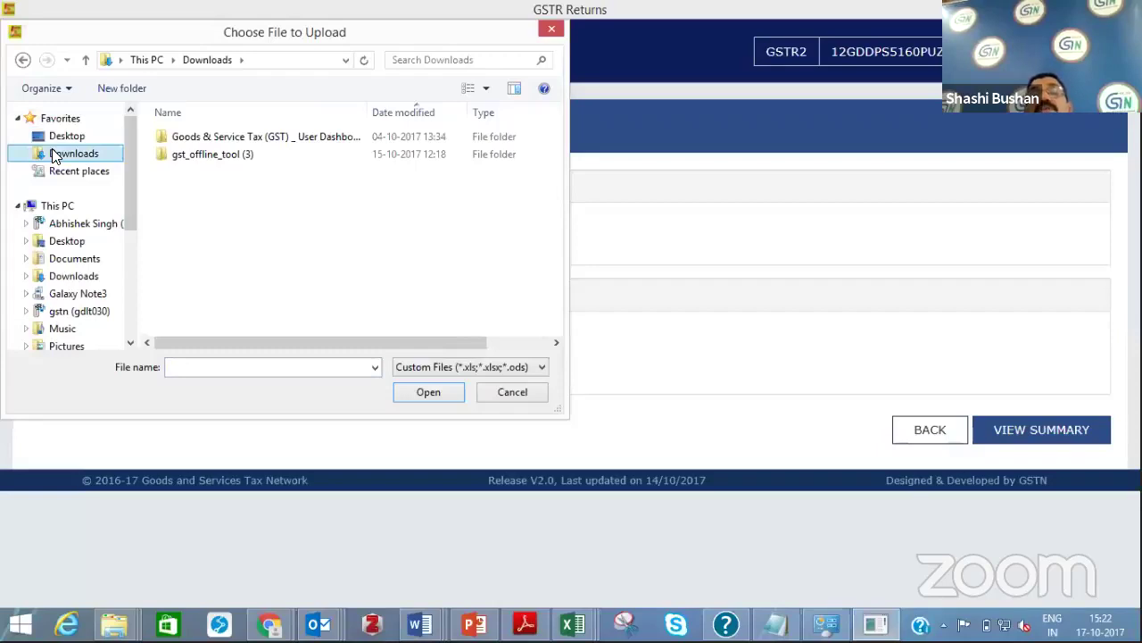
double_click(234, 159)
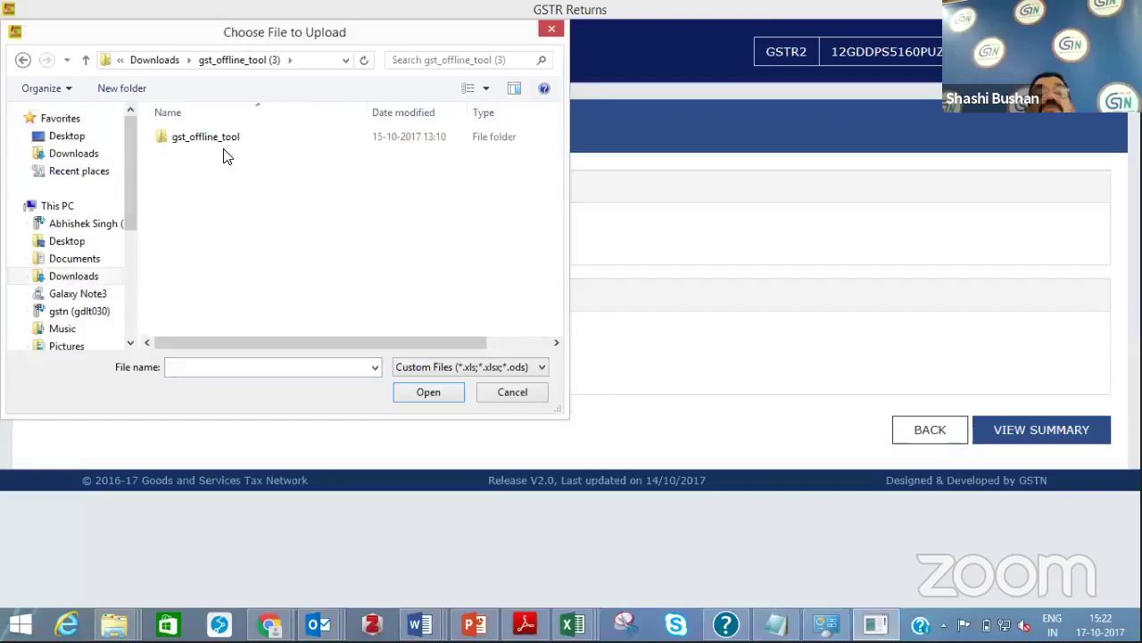
double_click(226, 156)
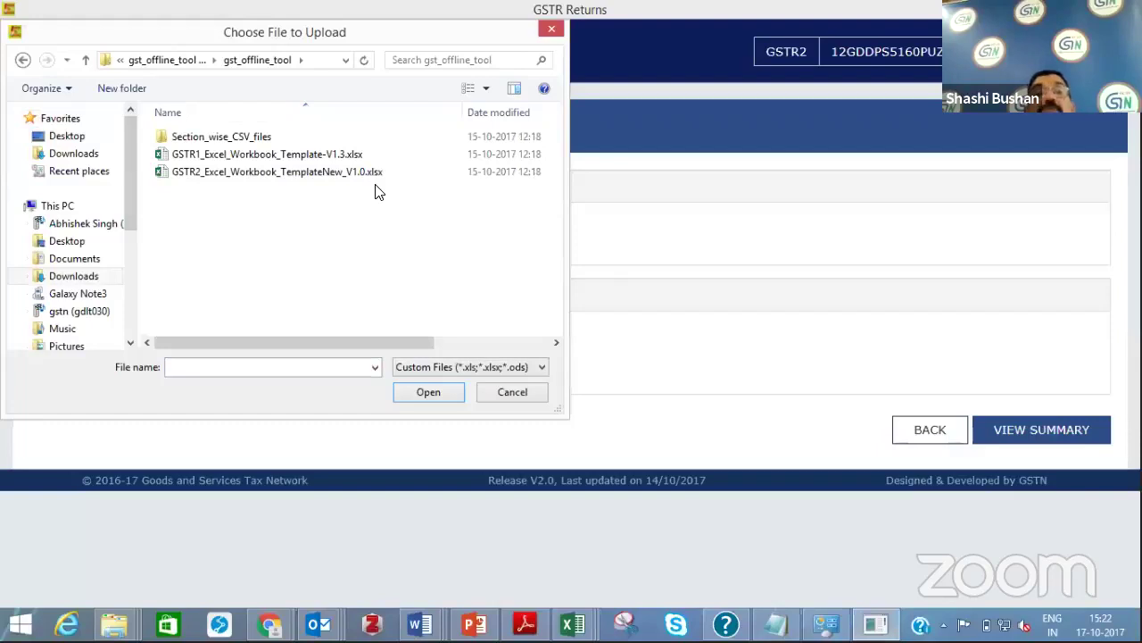
click(319, 178)
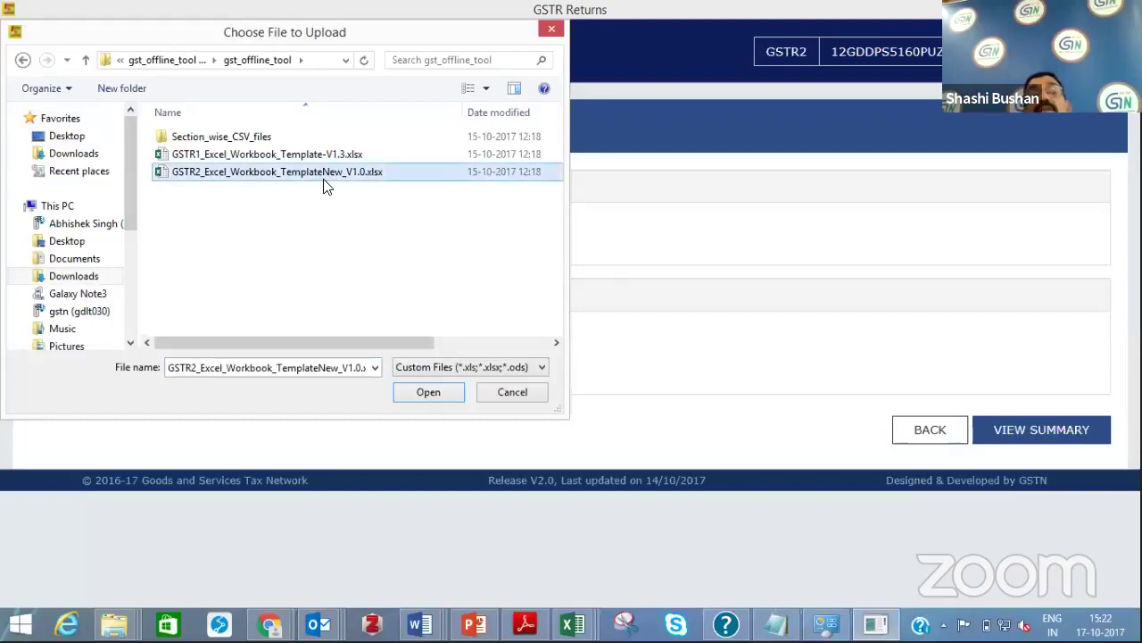
click(429, 392)
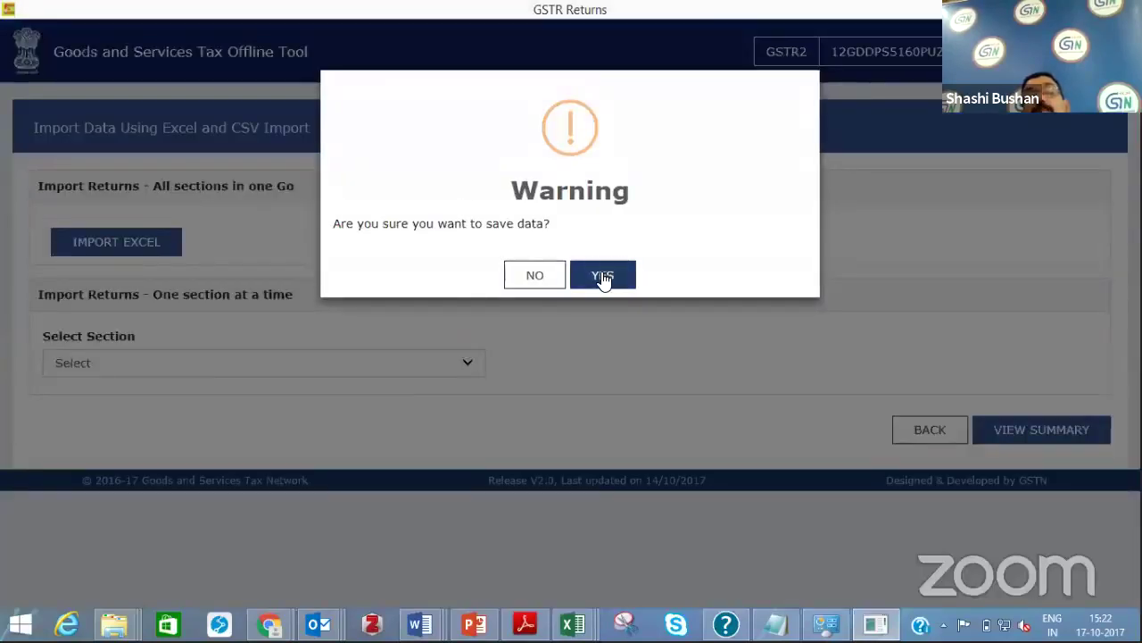
click(602, 277)
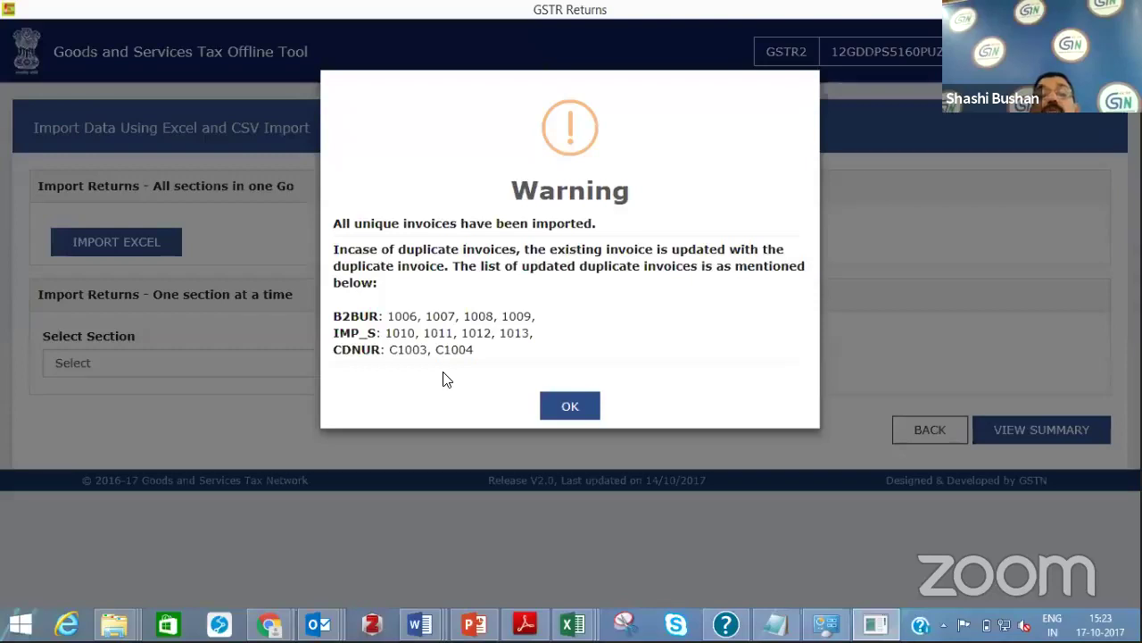
Dismiss the duplicate-invoice warning, check the summary's 29 B2B invoices, and open B2B Invoices
click(568, 407)
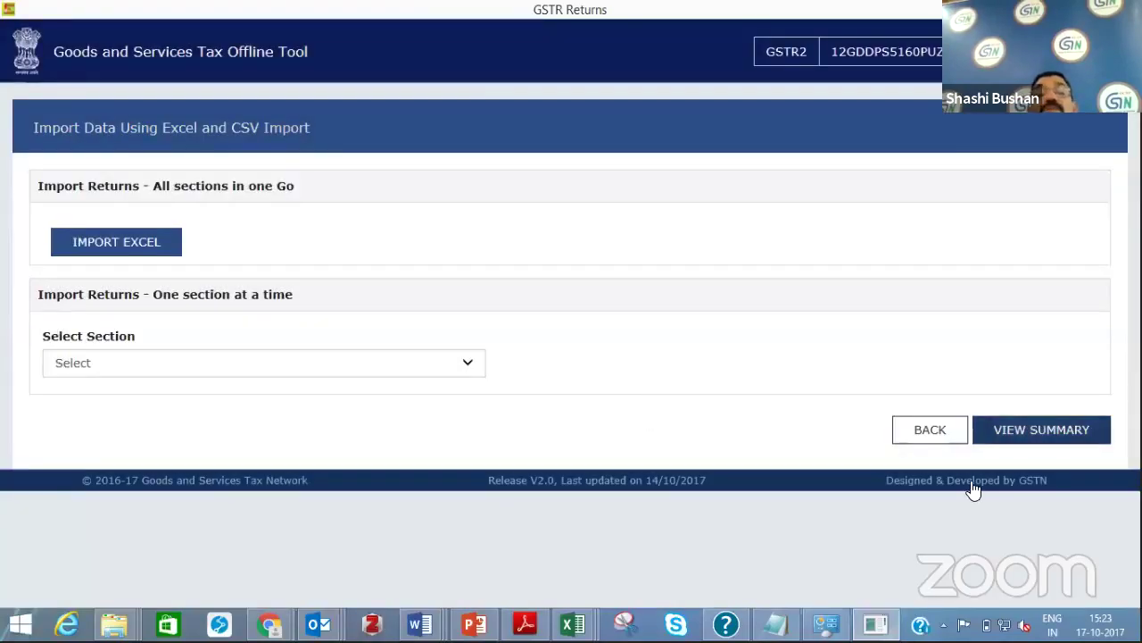
click(1064, 430)
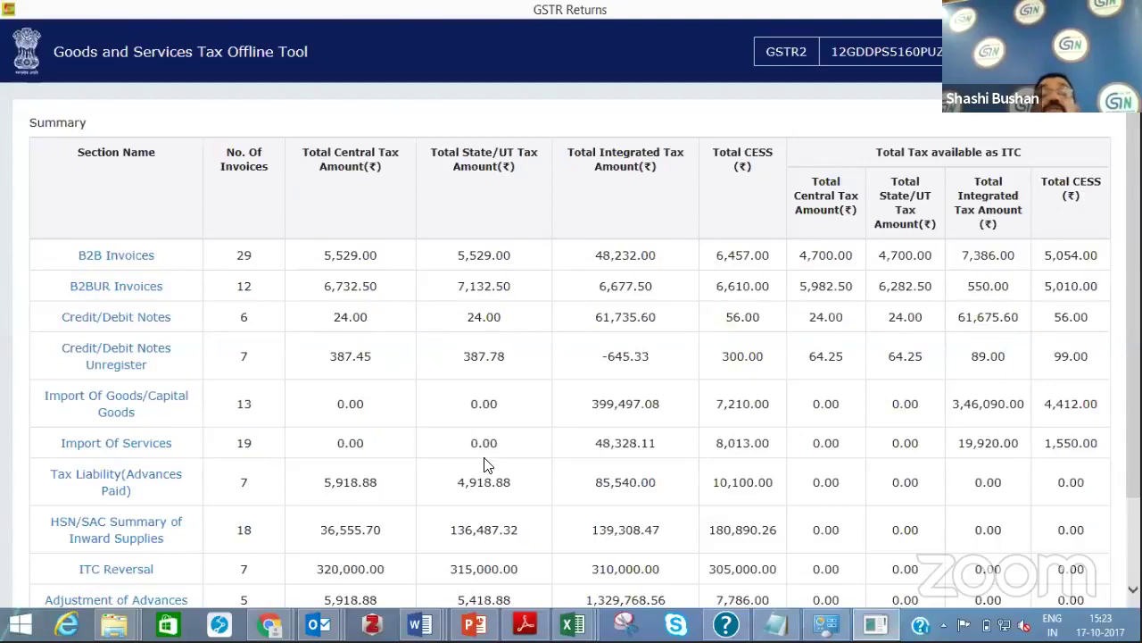
click(143, 257)
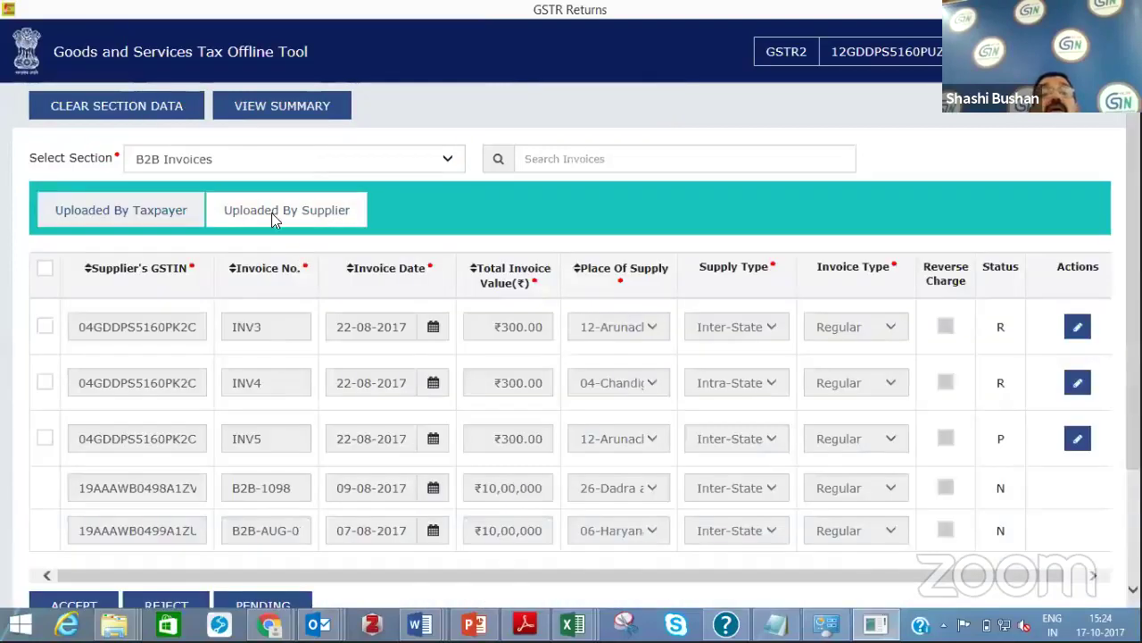
Review taxpayer-uploaded B2B invoices, including imported 1001–1005 and B2B-AUG-0, then view the summary
click(121, 211)
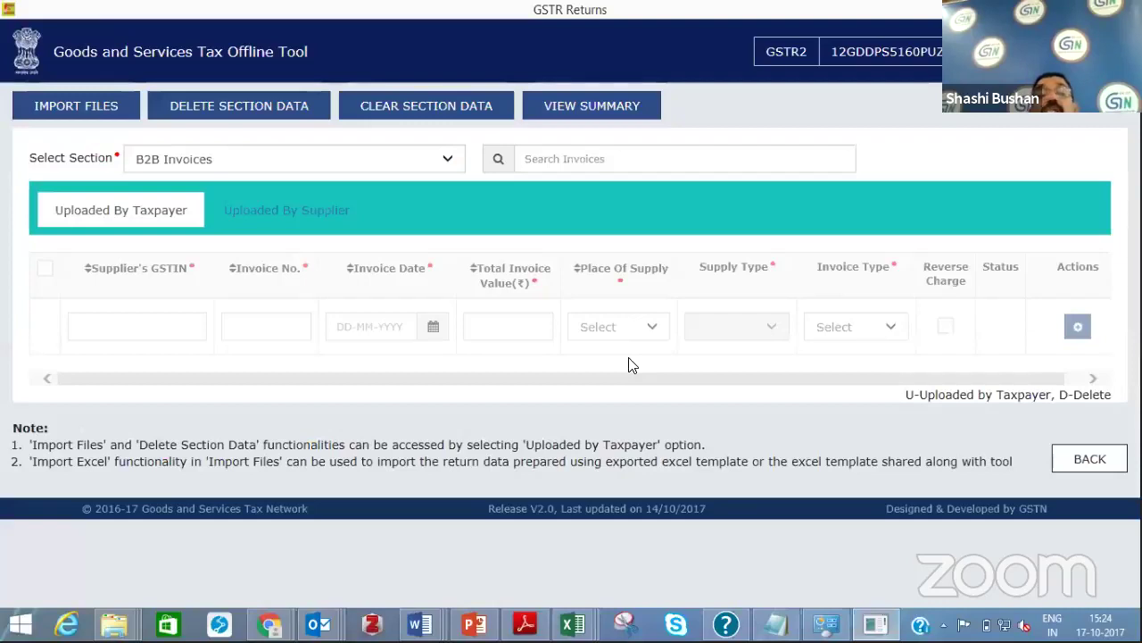
click(176, 218)
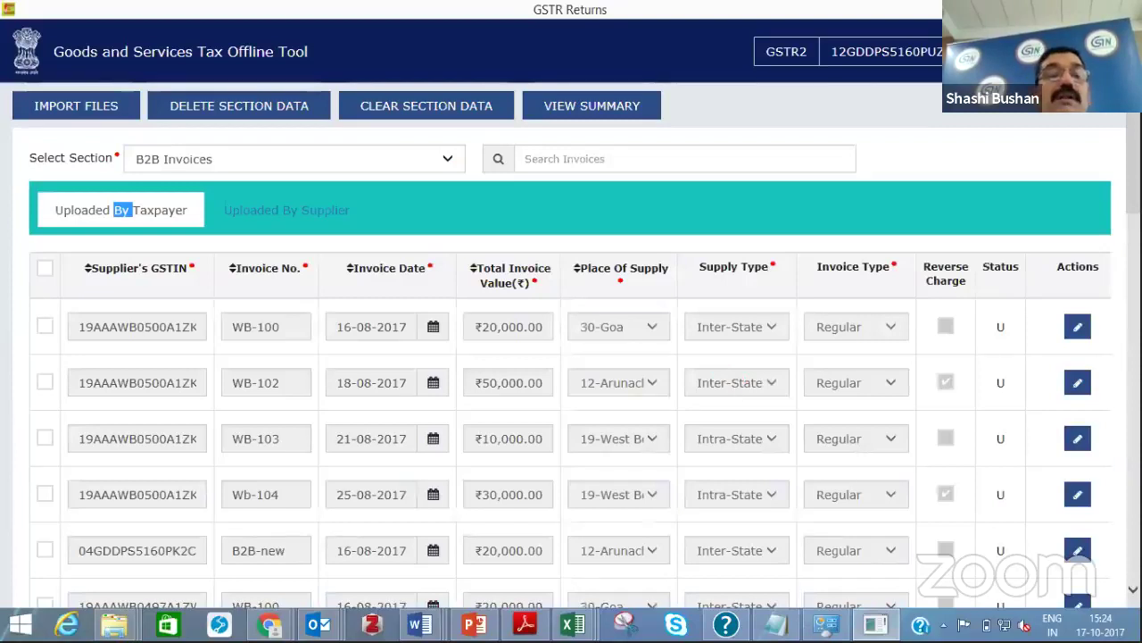
scroll(572, 357, down, 10)
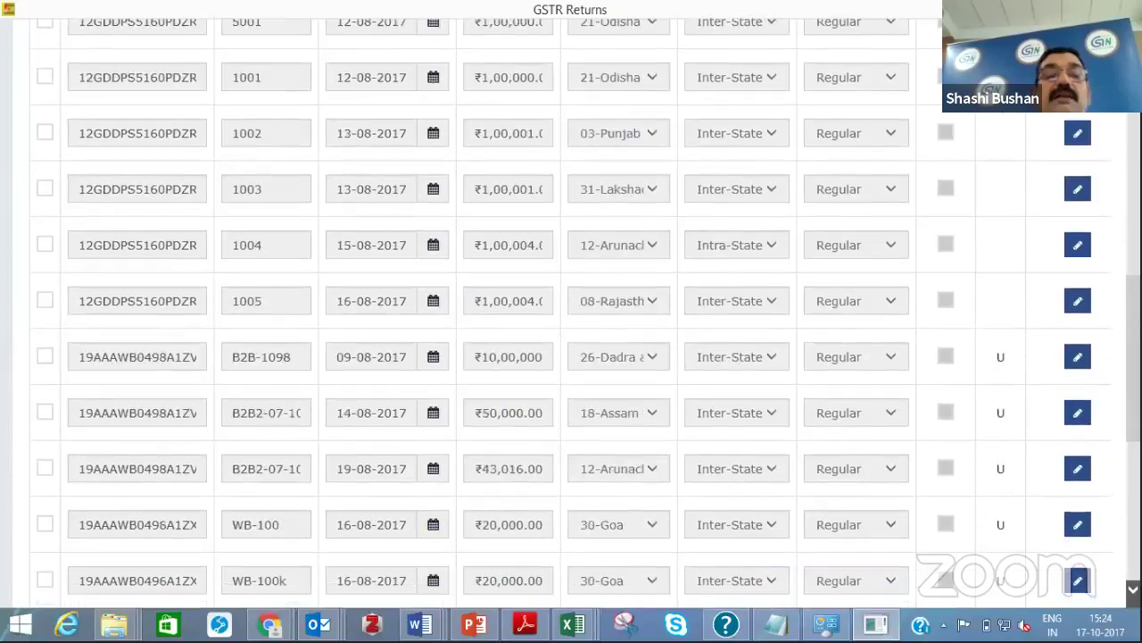
scroll(572, 357, down, 4)
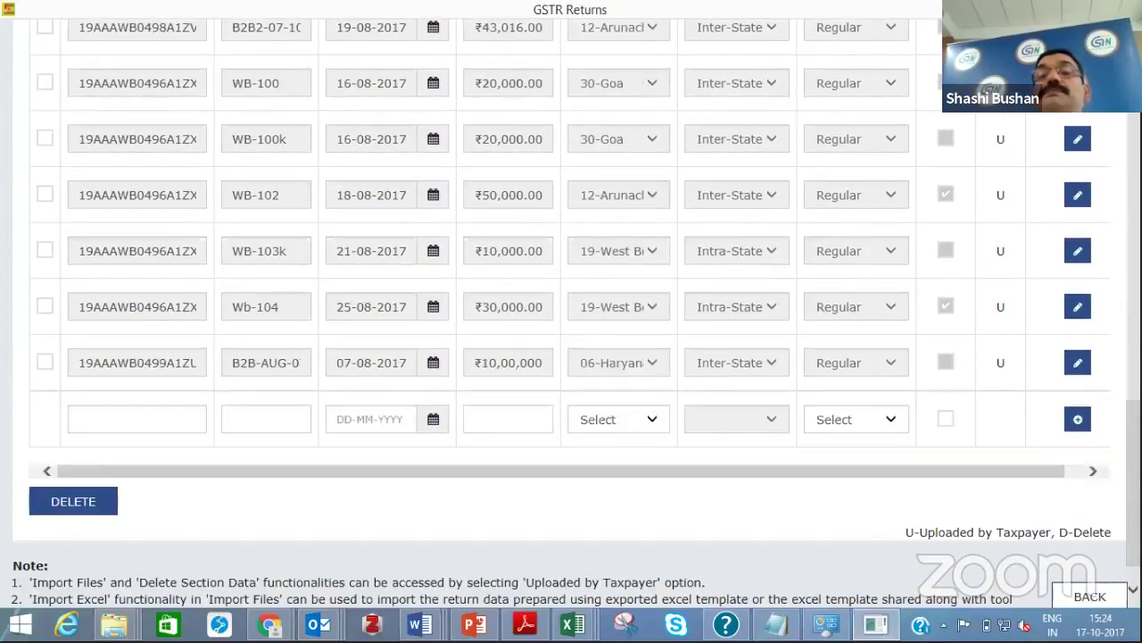
scroll(571, 357, up, 12)
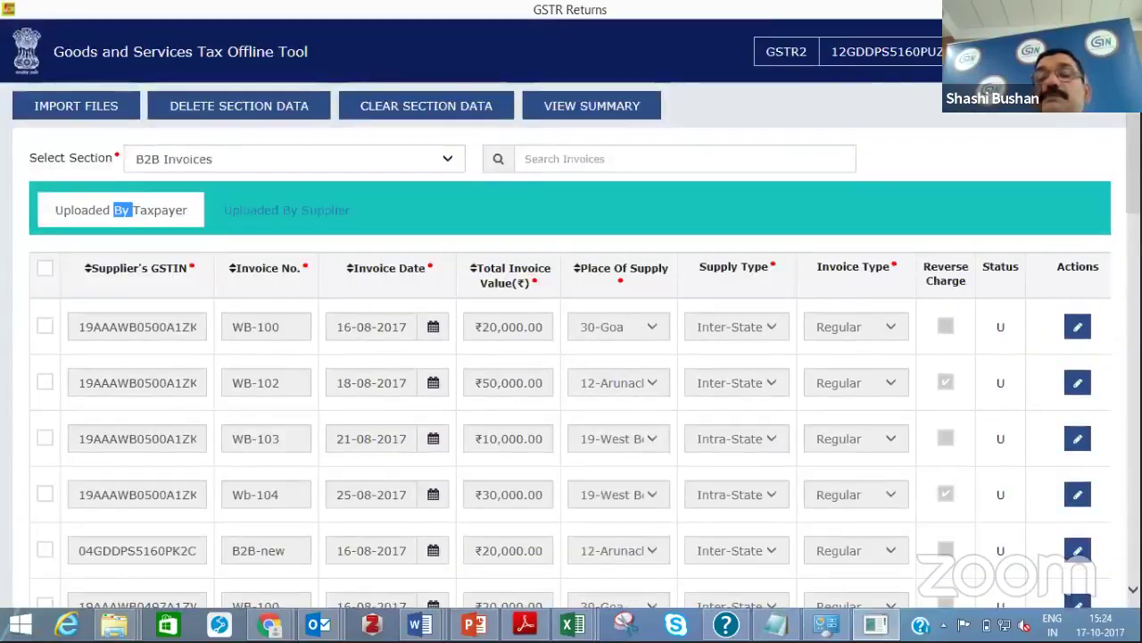
scroll(571, 357, down, 7)
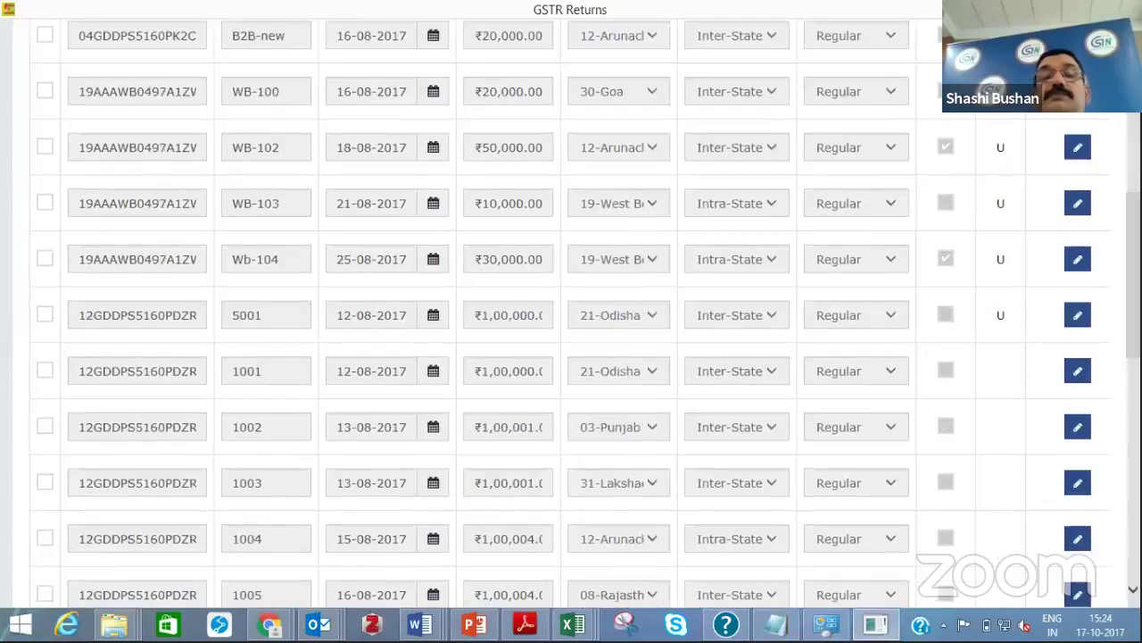
scroll(572, 357, down, 7)
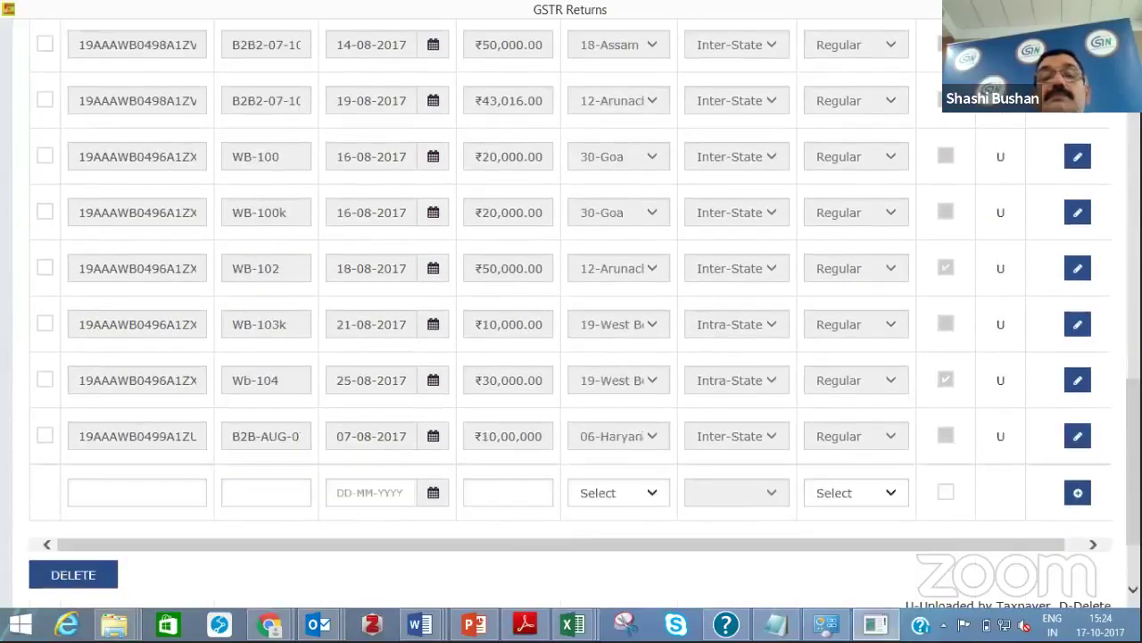
scroll(571, 357, down, 2)
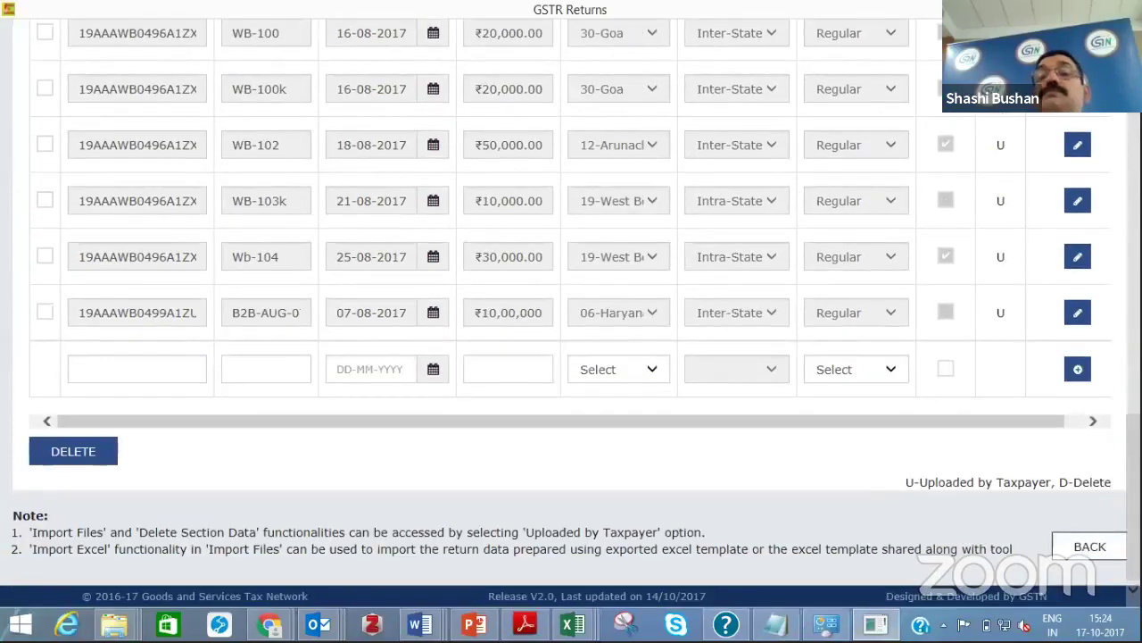
scroll(572, 357, up, 15)
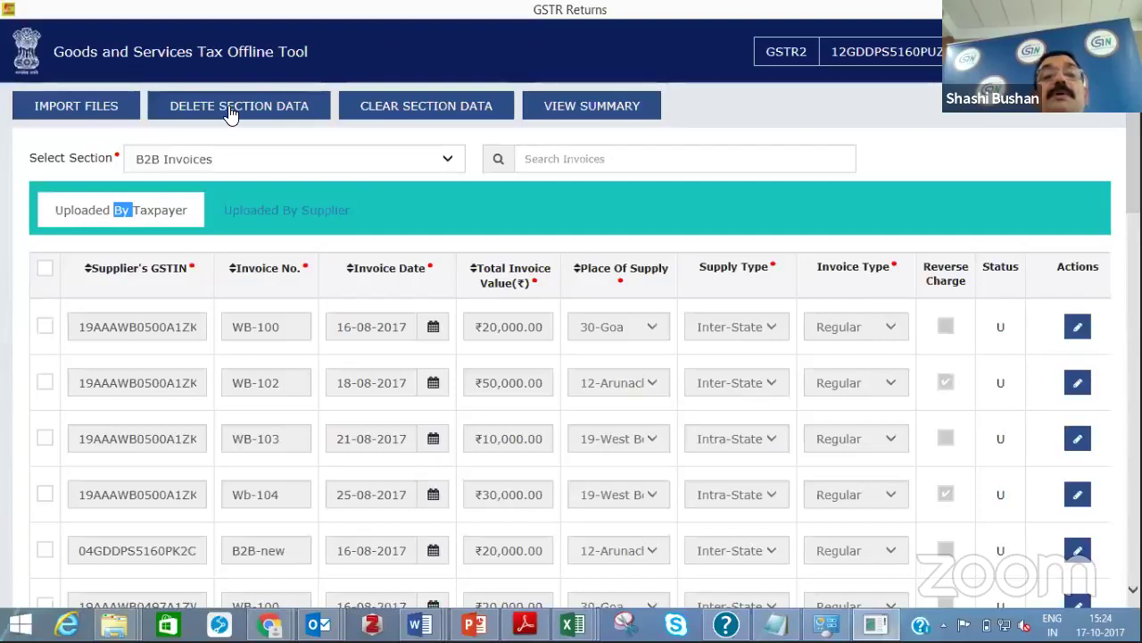
click(568, 109)
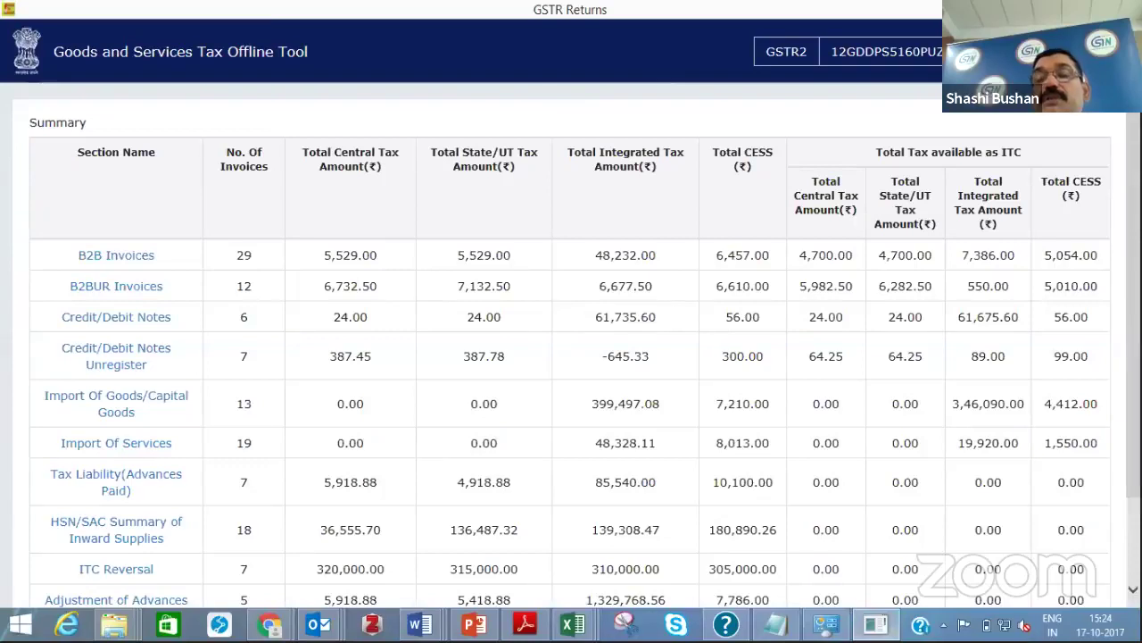
Generate the GSTR-2 JSON and save it as a new file with '1' appended to its name
scroll(1046, 535, down, 2)
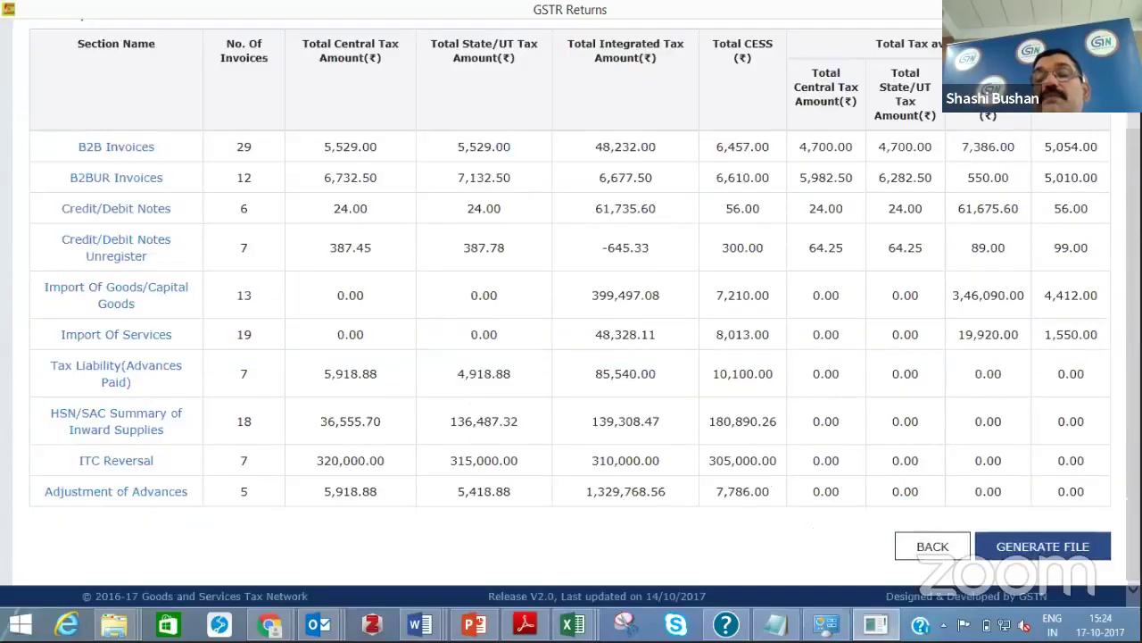
click(1046, 548)
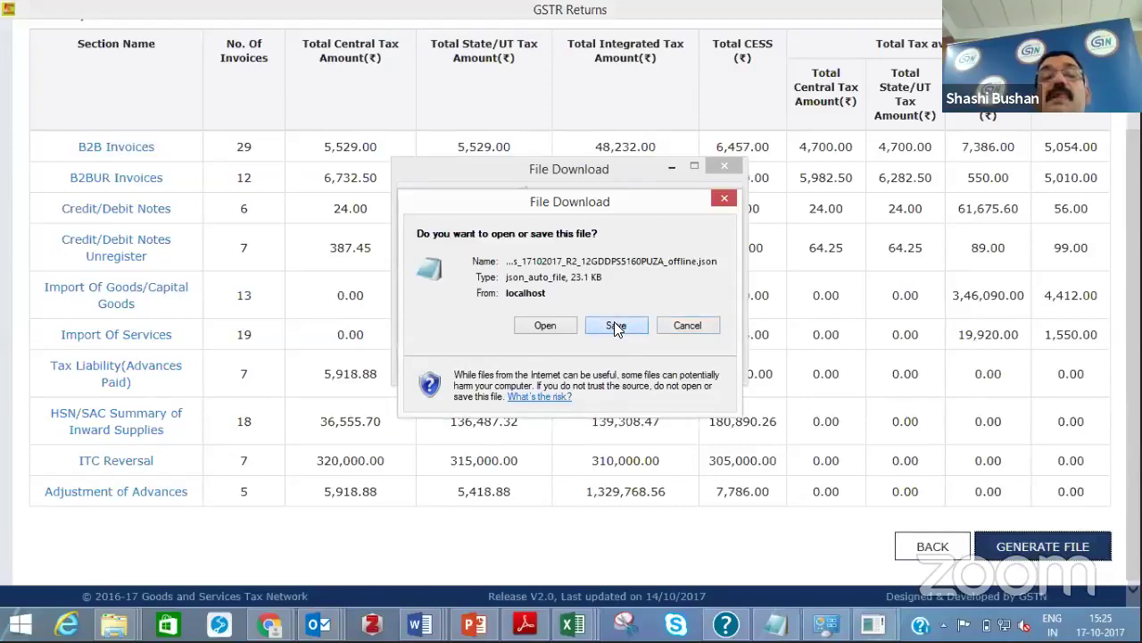
click(616, 326)
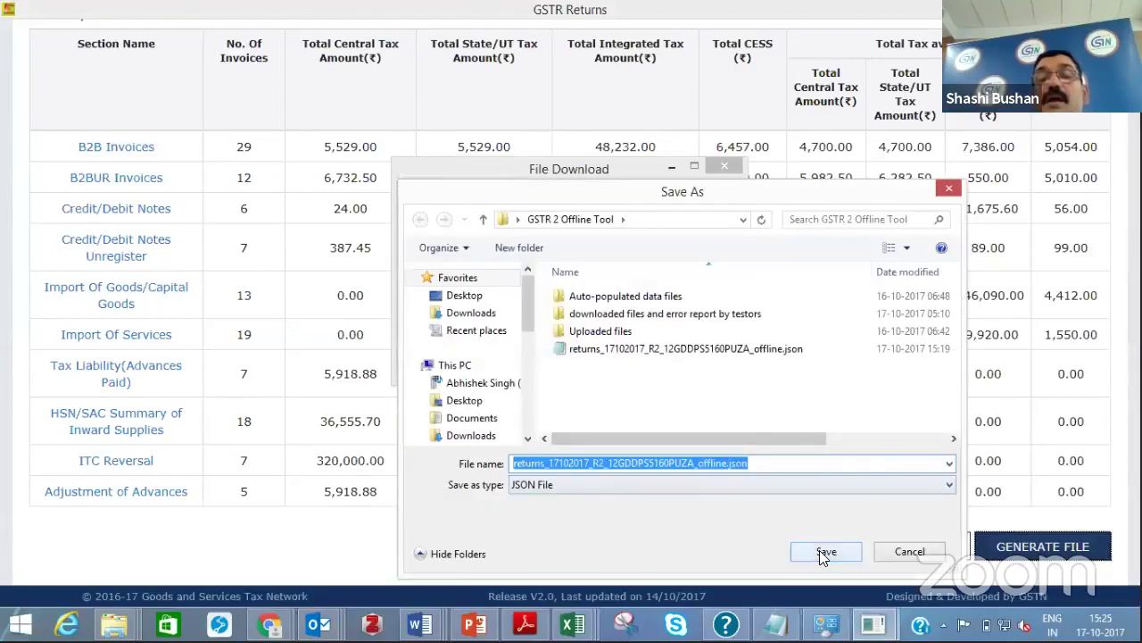
click(827, 553)
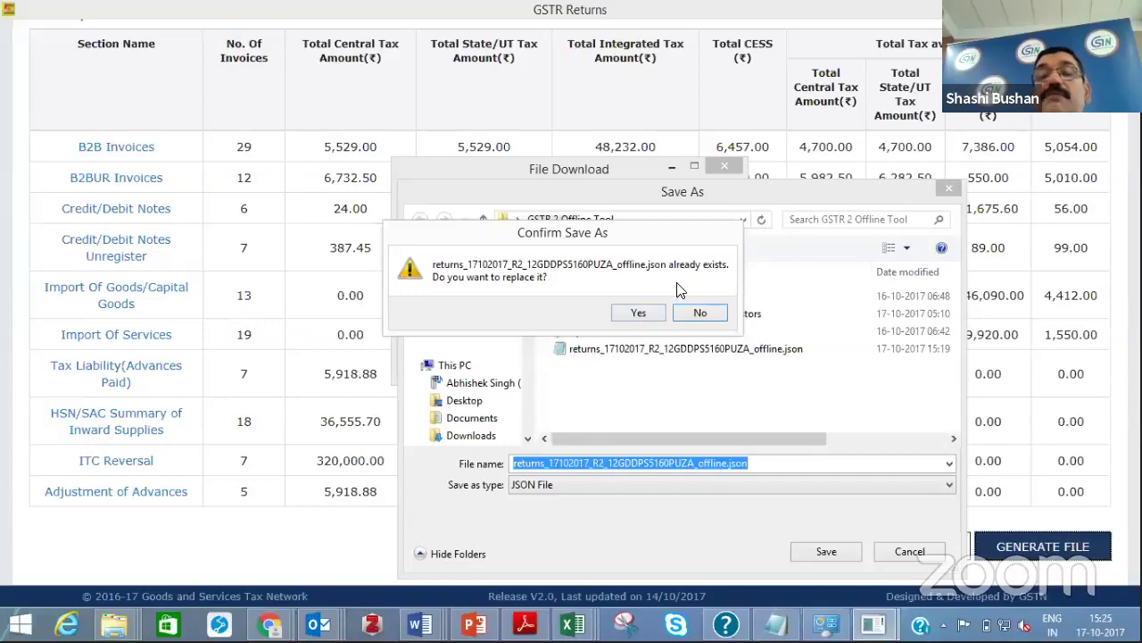
key(Escape)
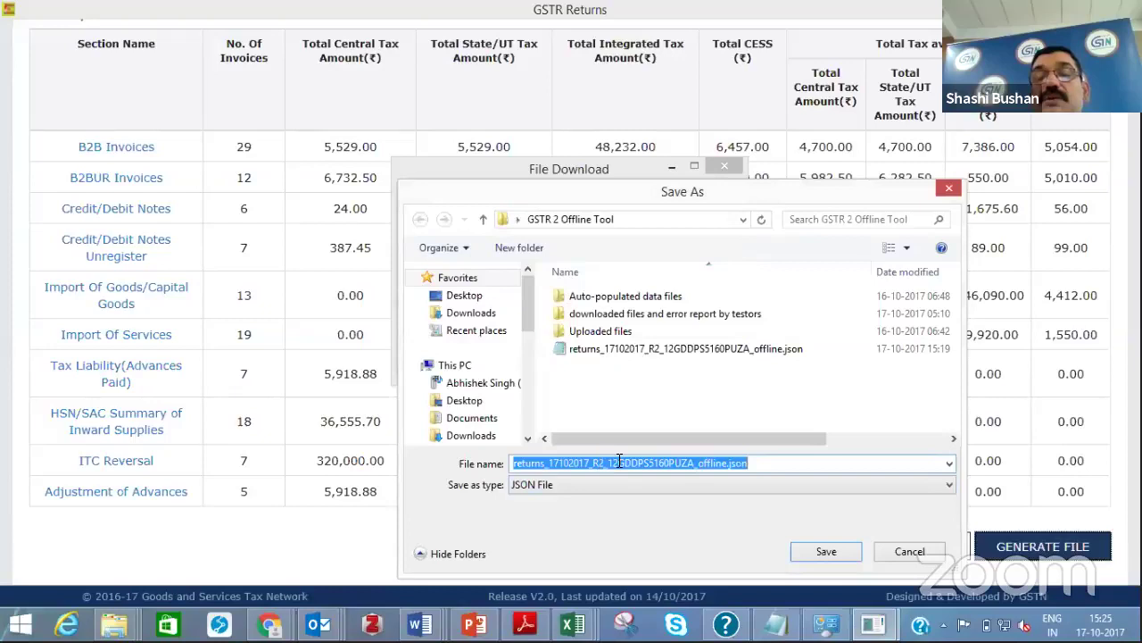
click(696, 463)
text(1)
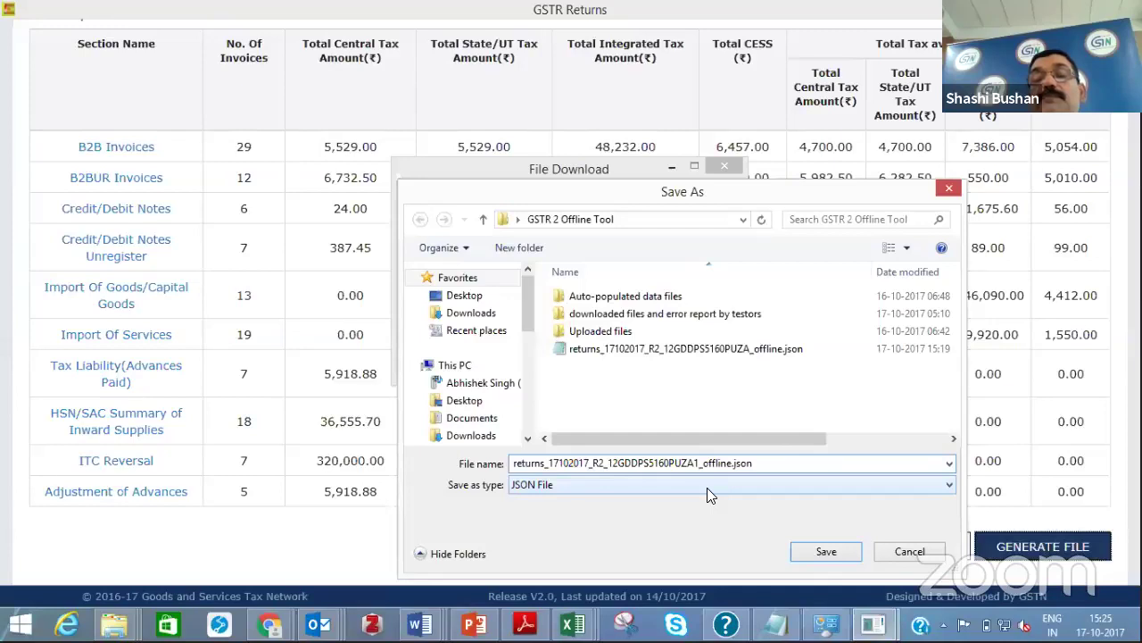
key(Return)
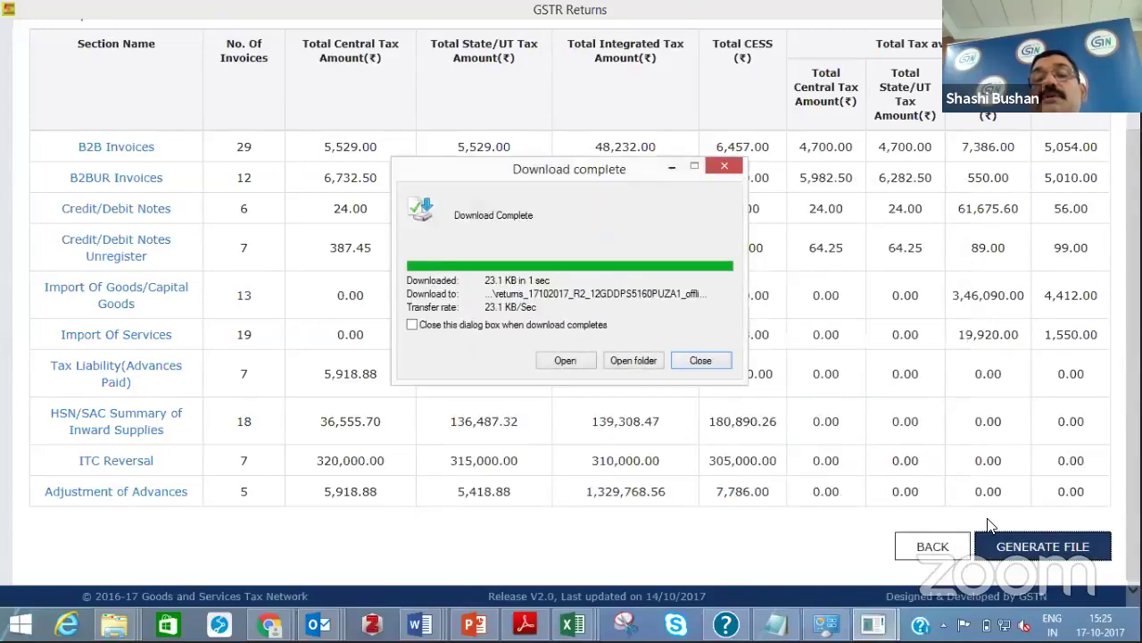
click(707, 359)
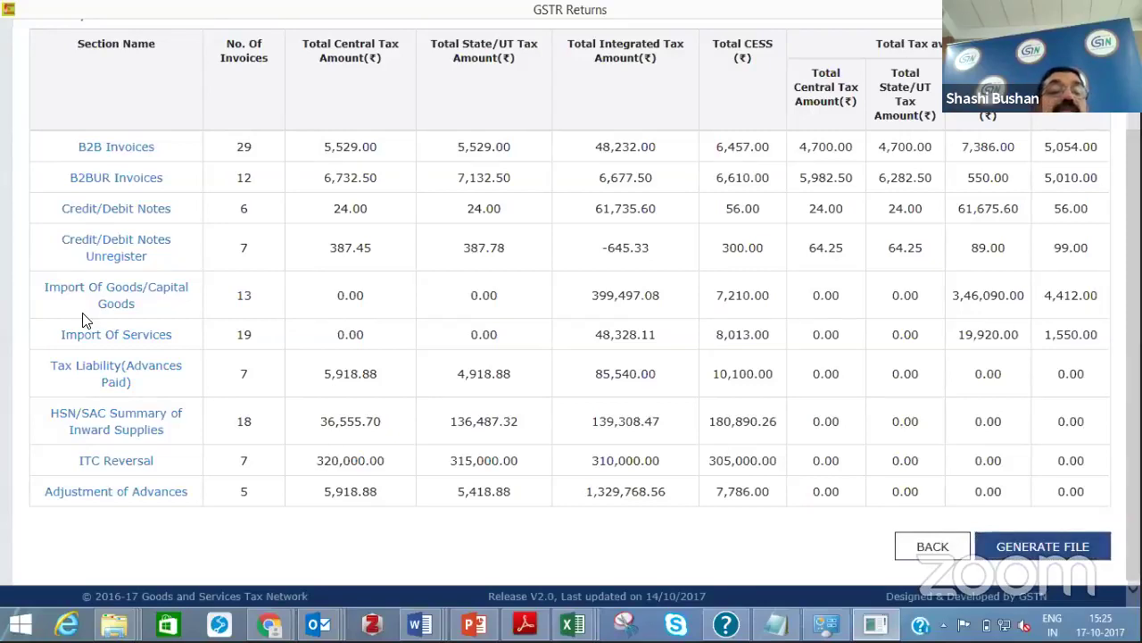
Browse File Explorer to the gst_offline_tool folder inside Downloads' gst_offline_tool (3).zip
key(super+d)
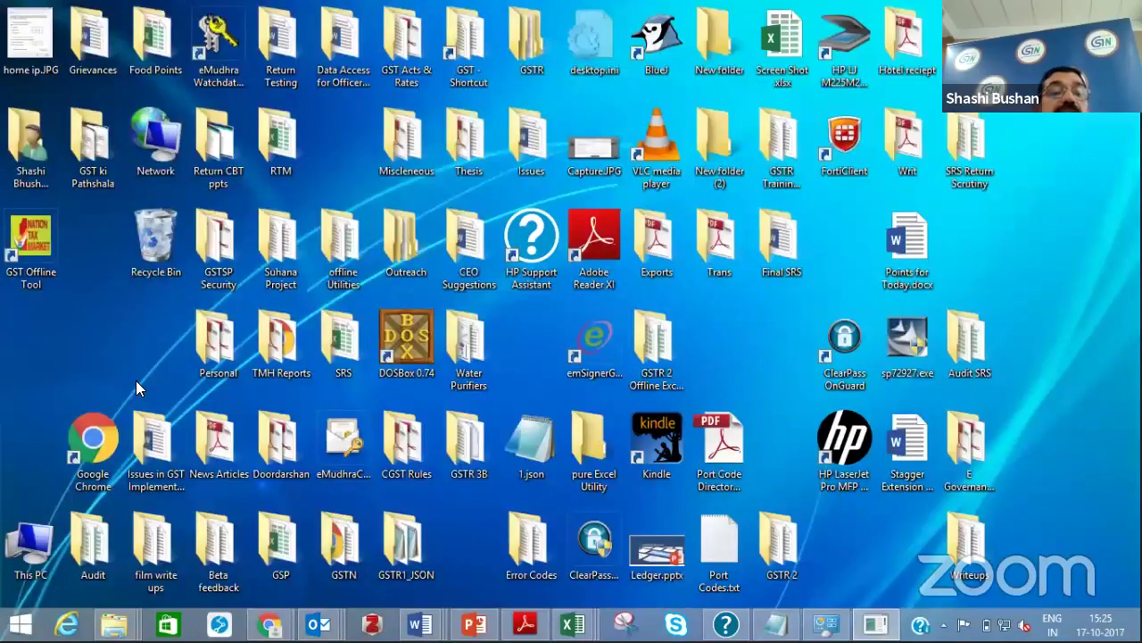
right_click(113, 624)
click(237, 366)
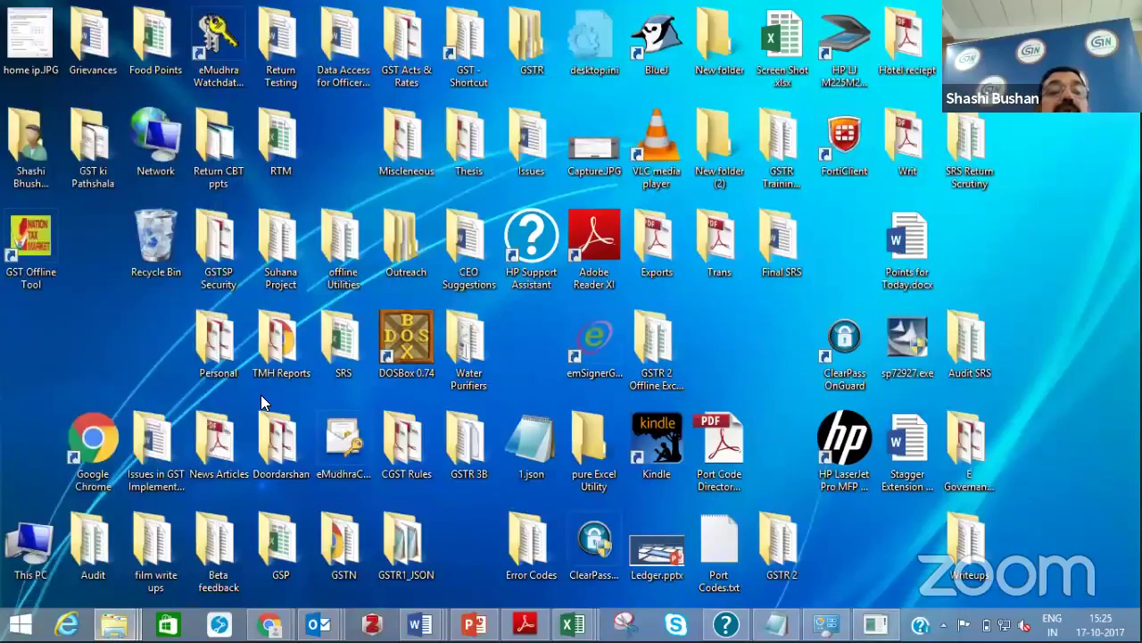
double_click(31, 170)
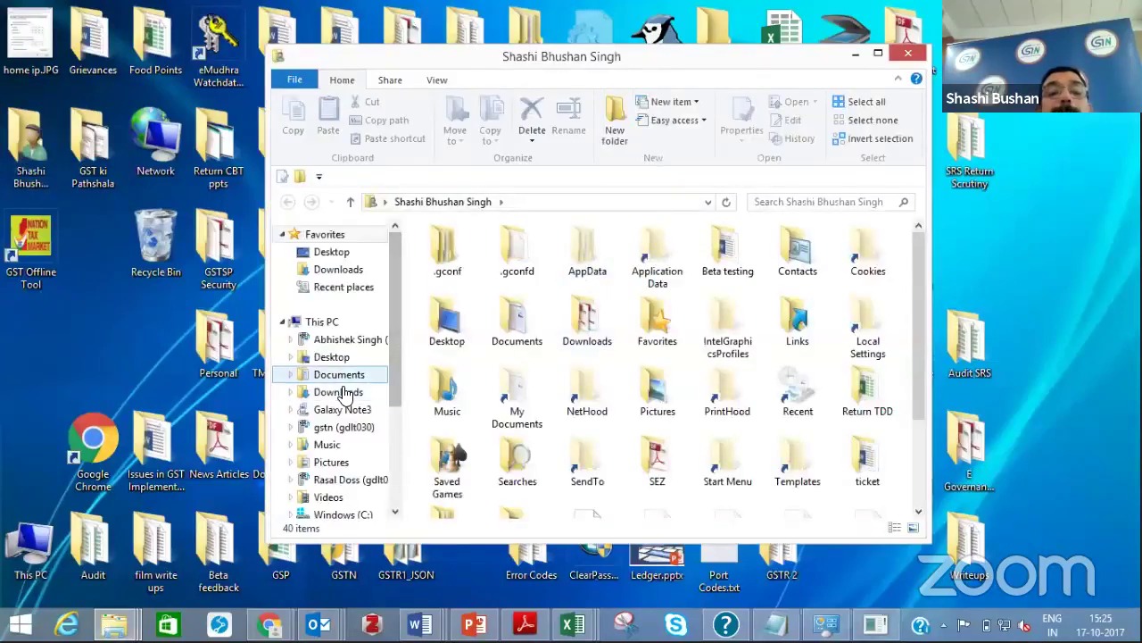
click(339, 393)
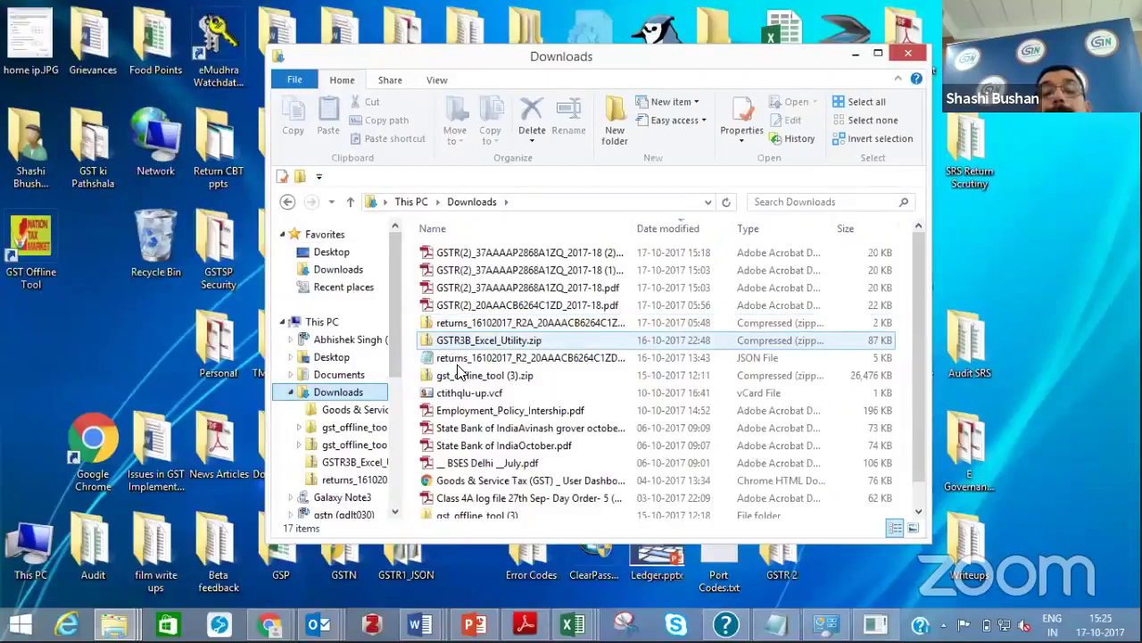
double_click(459, 376)
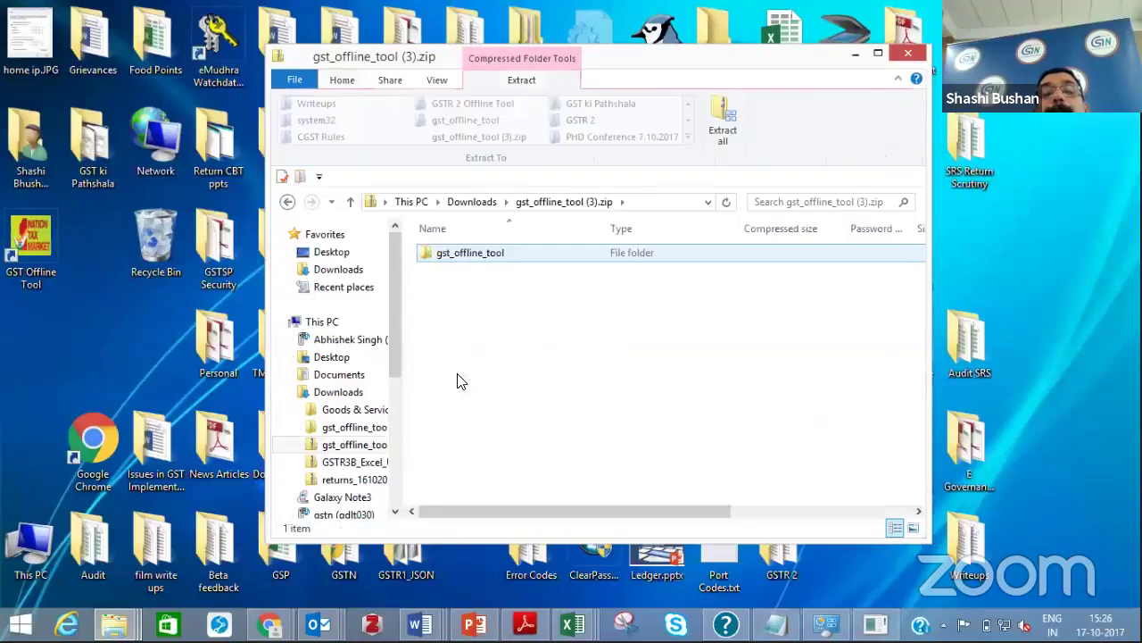
double_click(483, 254)
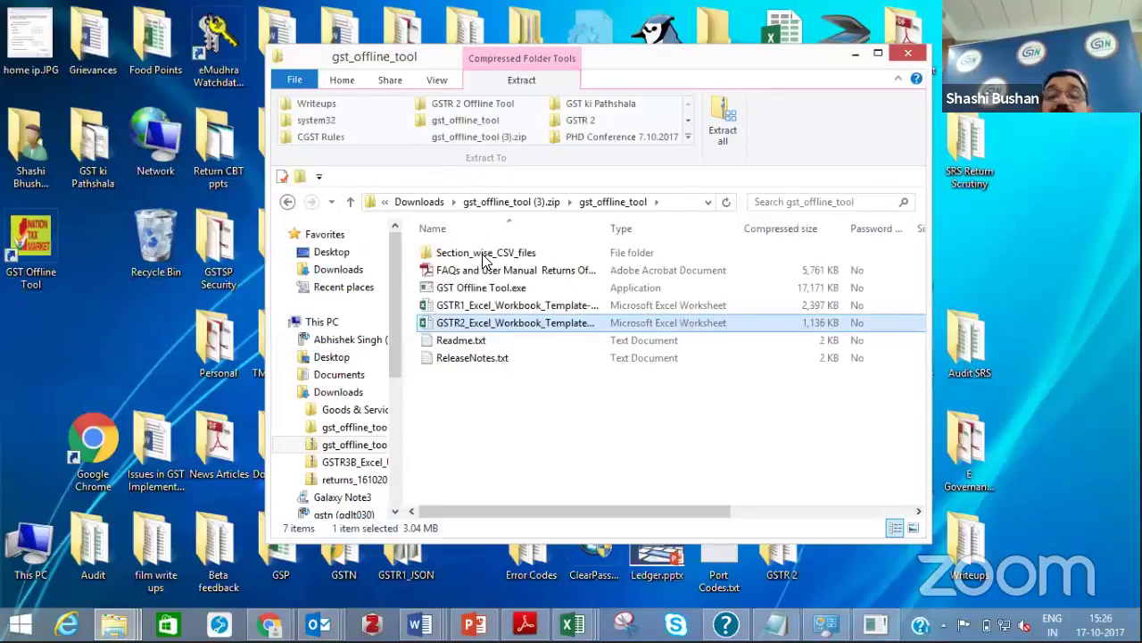
Open the GSTR2 Excel workbook template in Excel
double_click(491, 324)
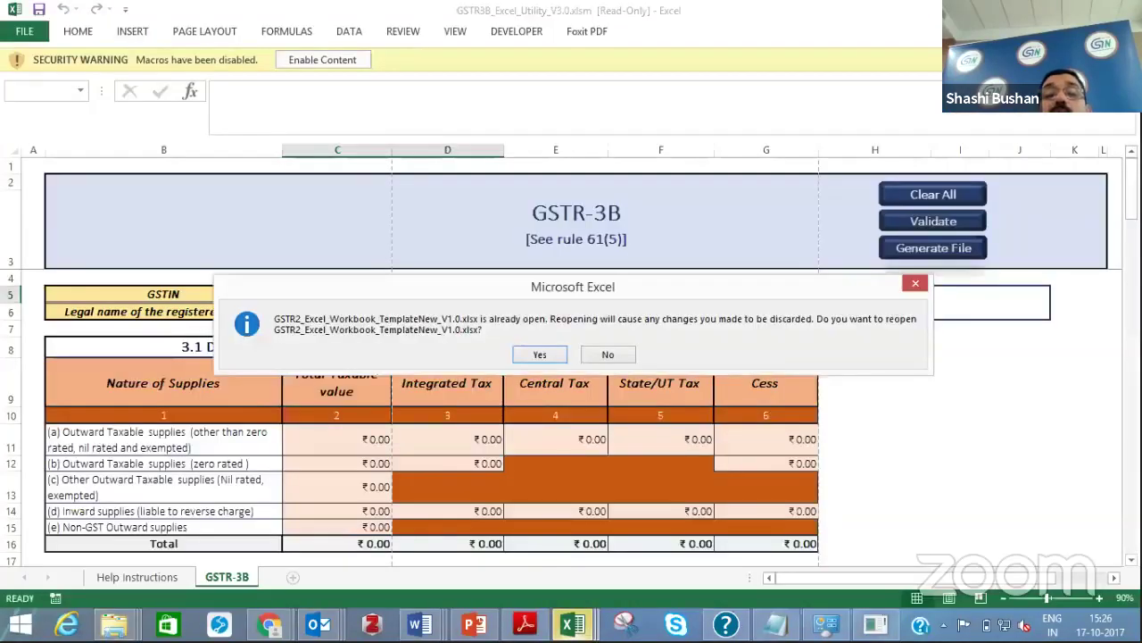
key(Return)
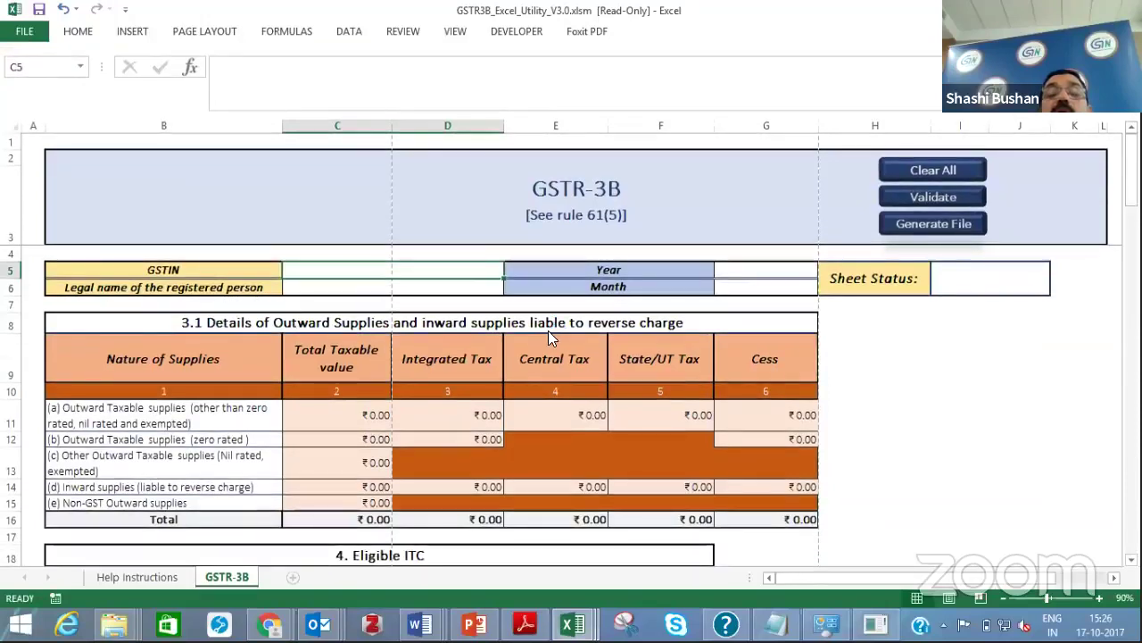
key(alt+Tab)
click(535, 305)
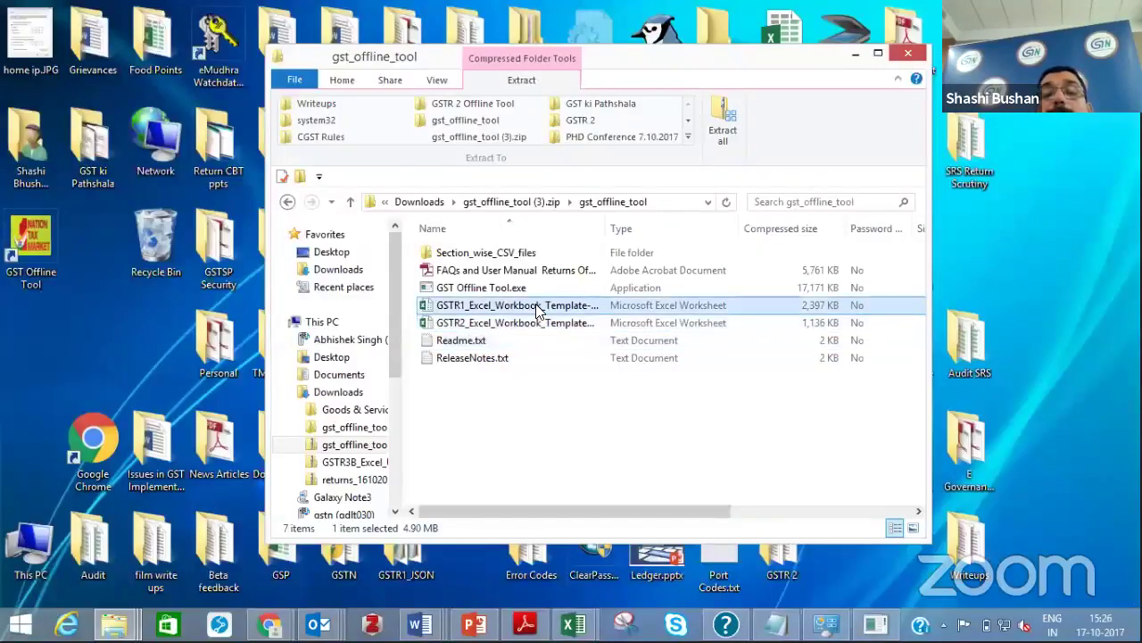
click(532, 326)
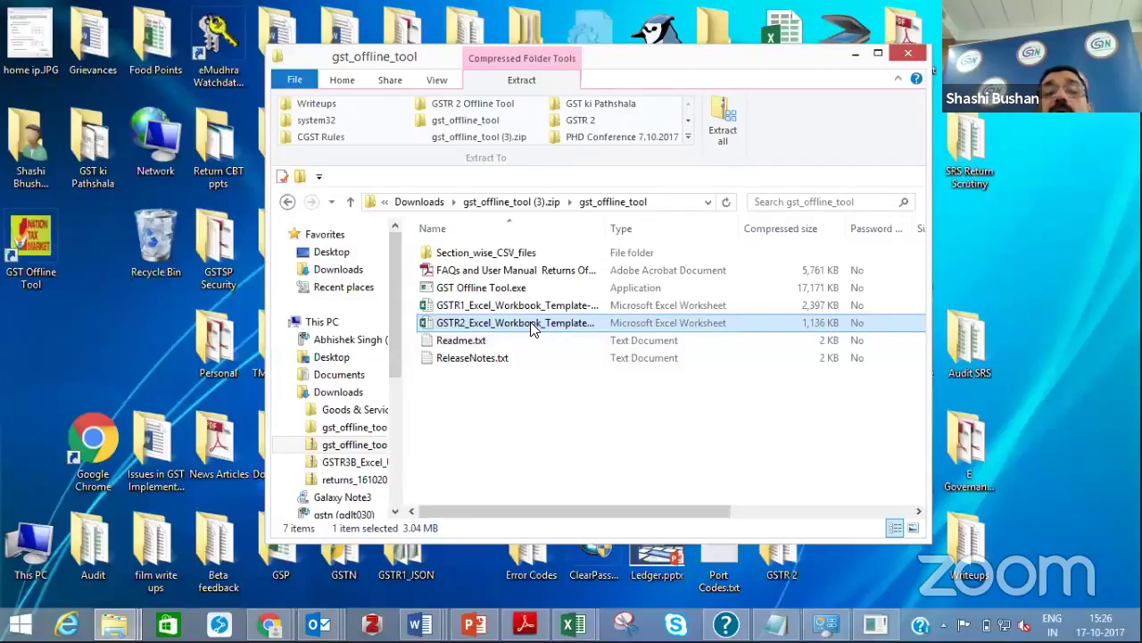
double_click(533, 325)
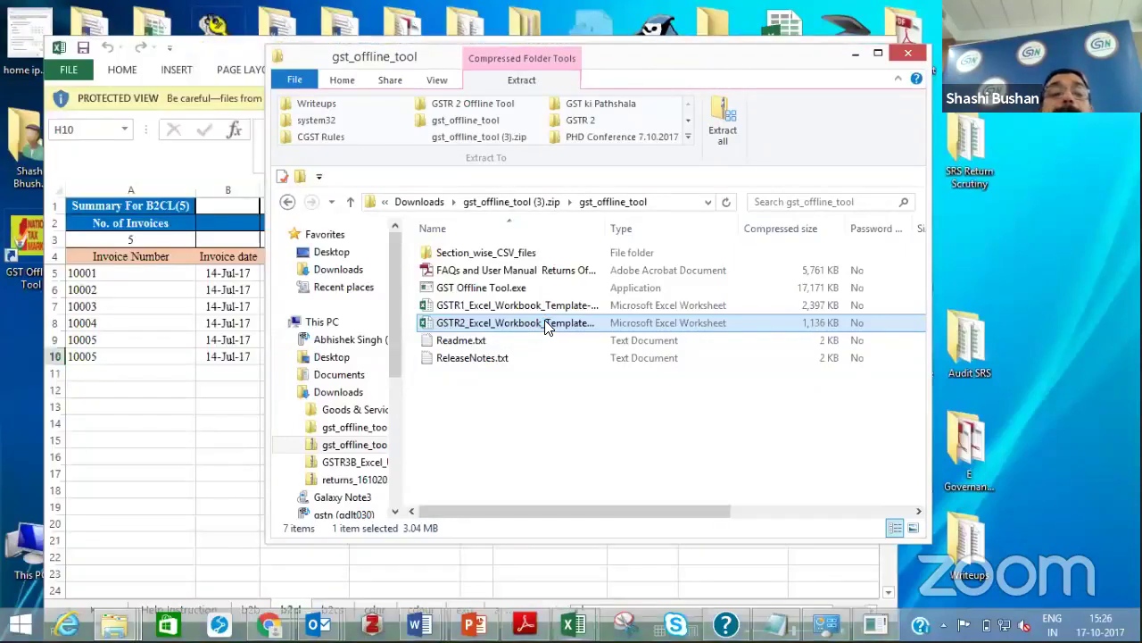
Look over the GSTR1 template's Help Instruction and b2b sheets, then open the home folder in Explorer
click(856, 56)
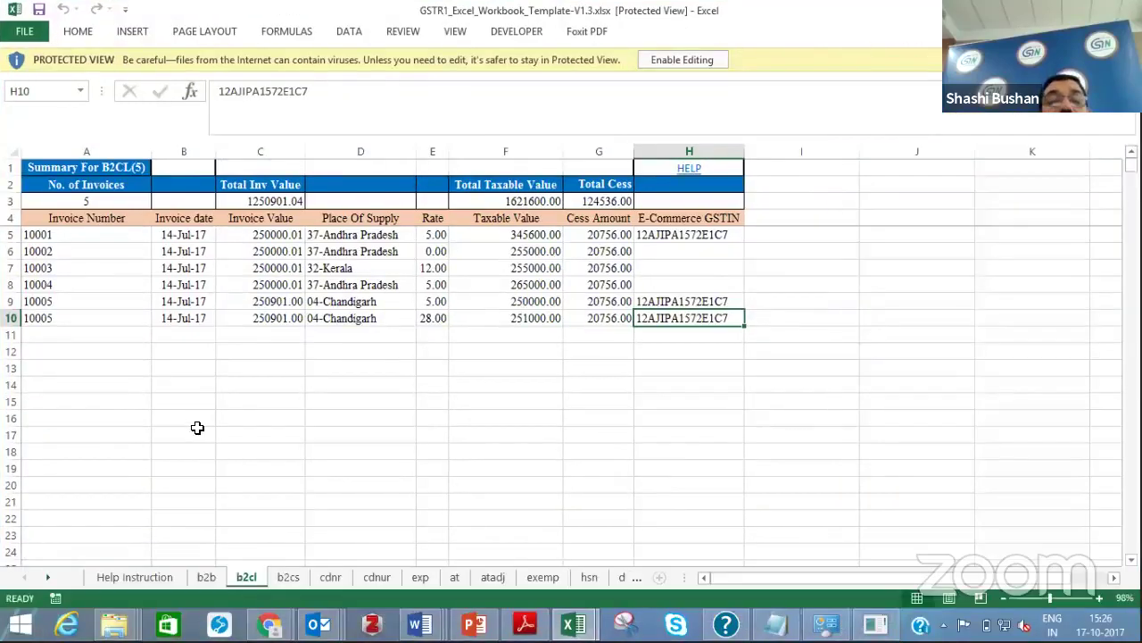
click(129, 579)
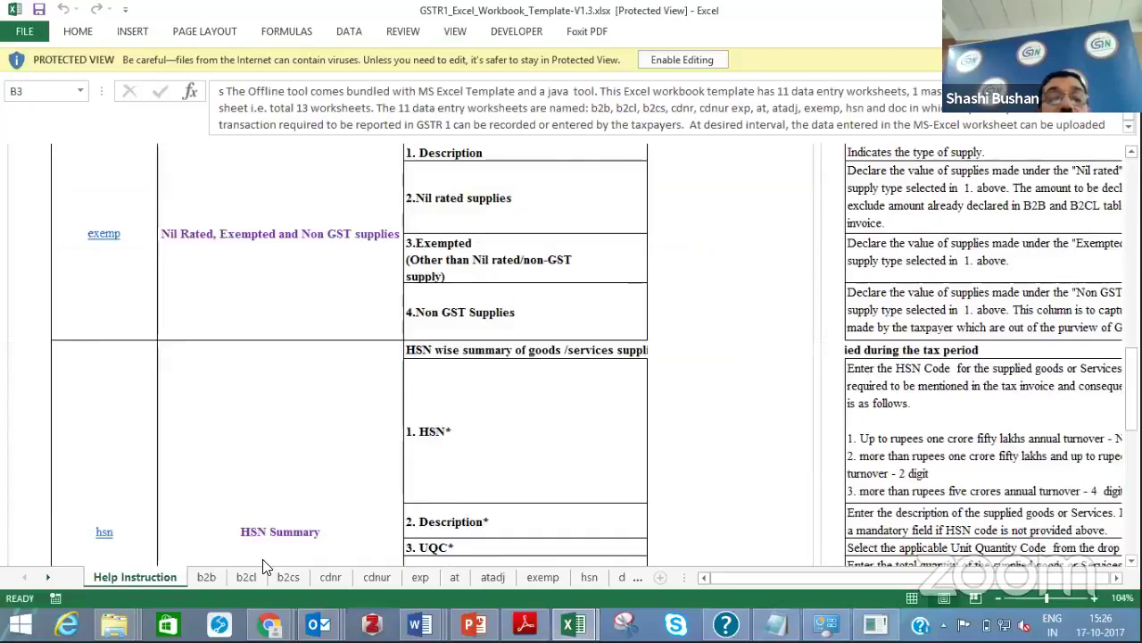
click(205, 576)
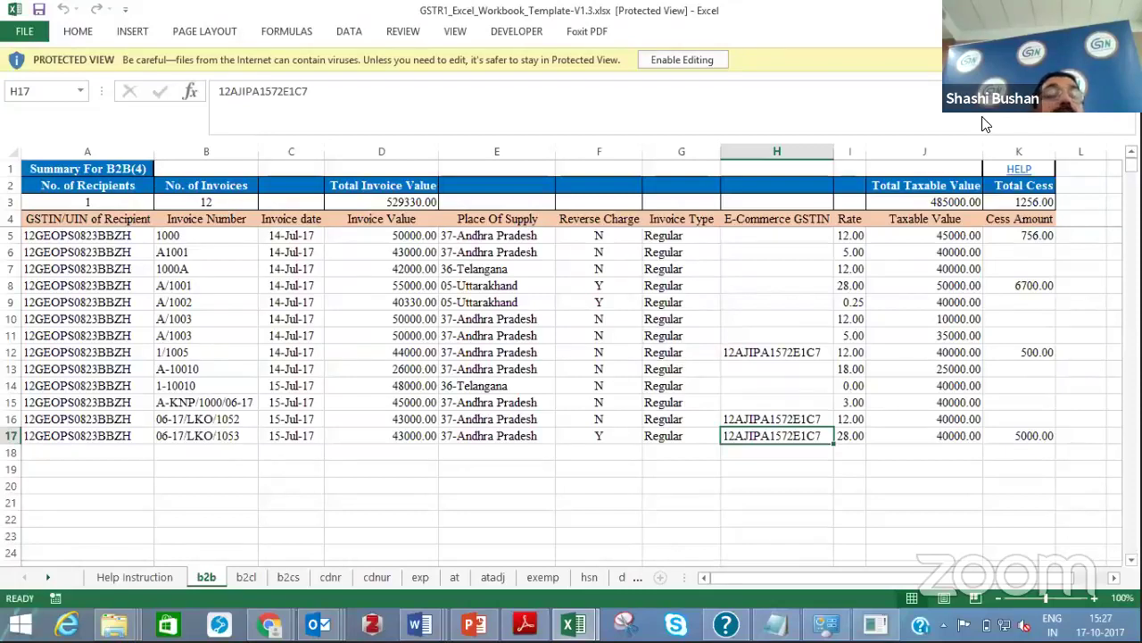
key(super+d)
double_click(21, 159)
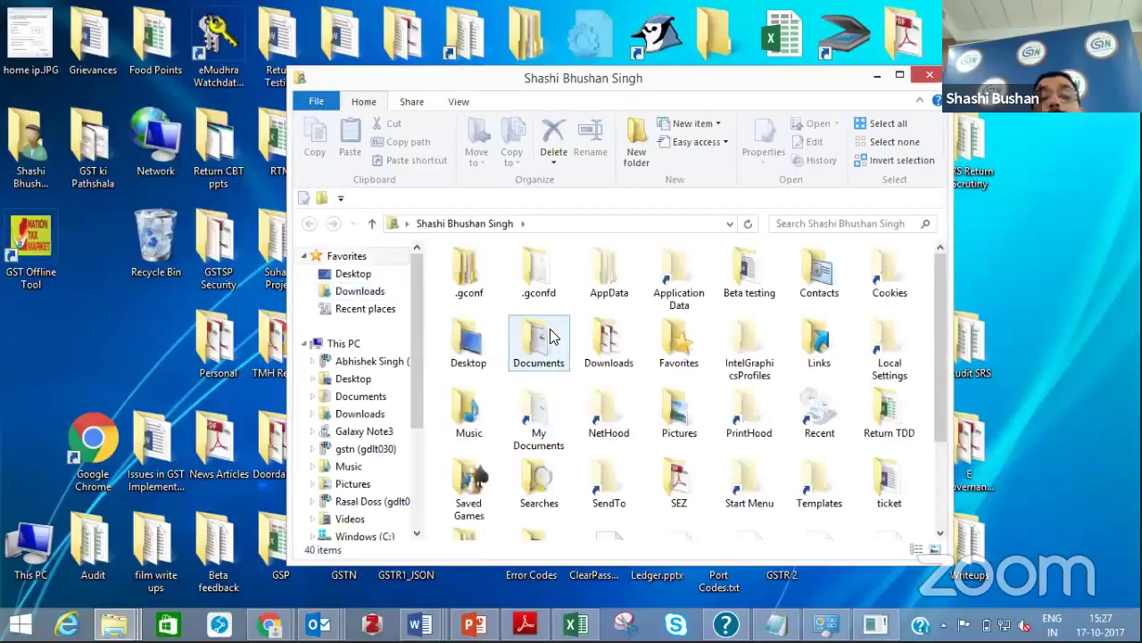
Open GSTR2_Excel_Workbook_TemplateNew_V1.0.xlsx from Downloads > gst_offline_tool (3) > gst_offline_tool
double_click(600, 349)
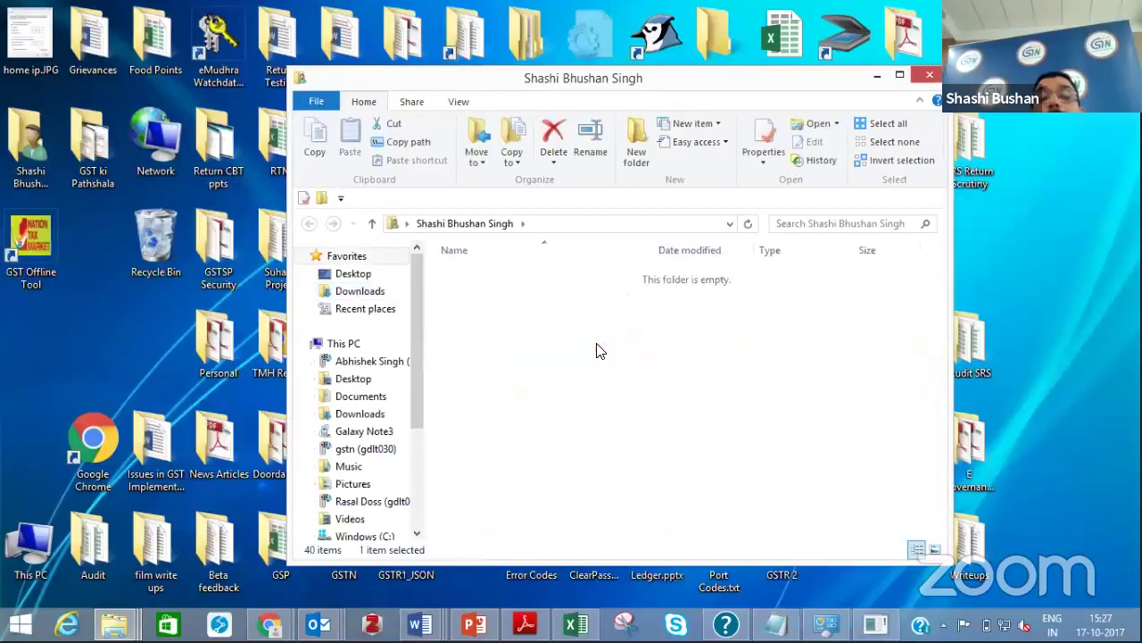
double_click(515, 293)
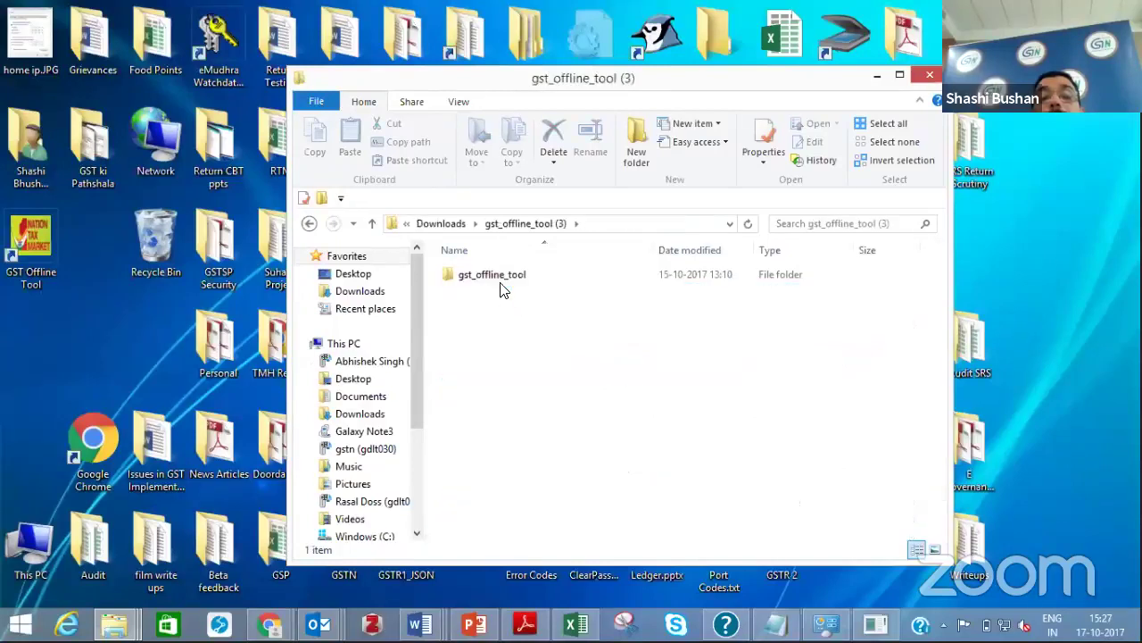
double_click(501, 279)
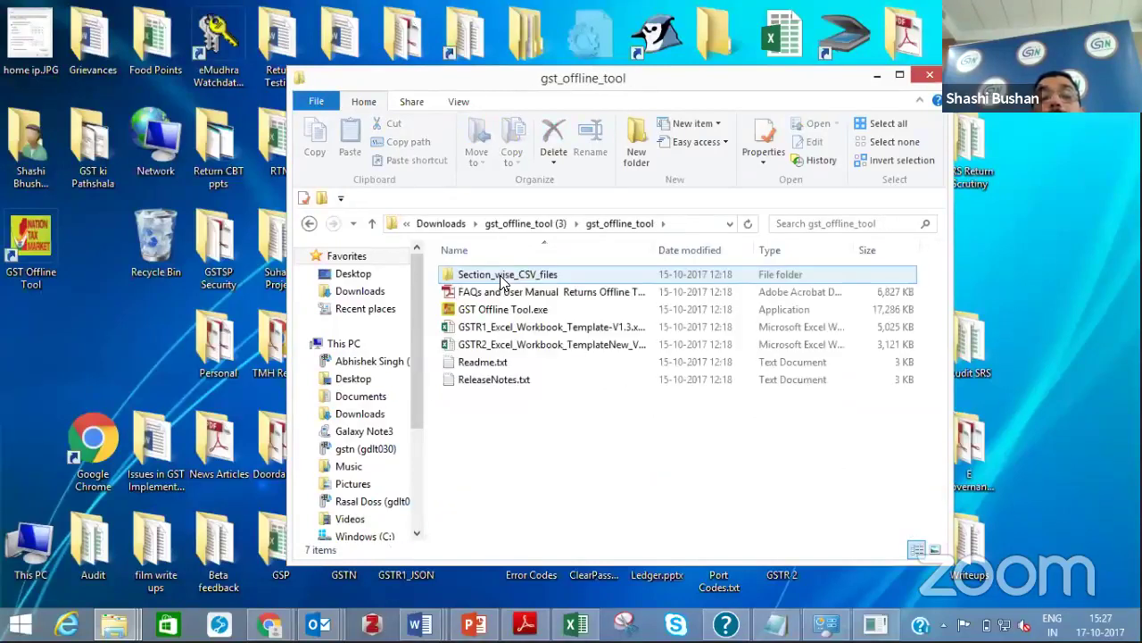
double_click(496, 346)
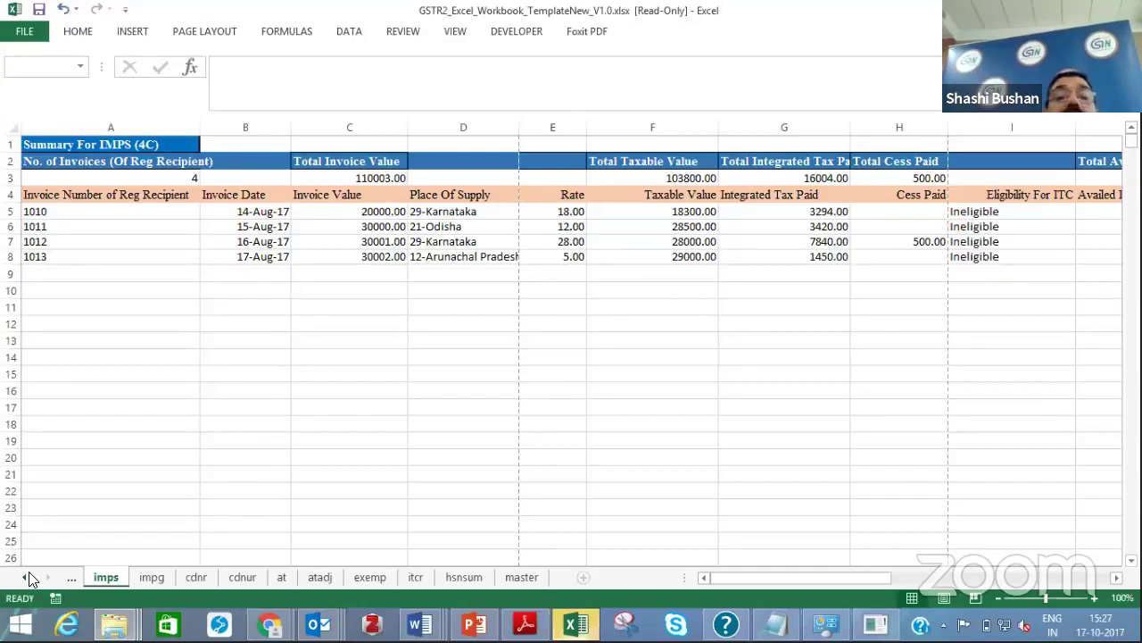
Dismiss the error message and go to the Help Instructions sheet
click(572, 356)
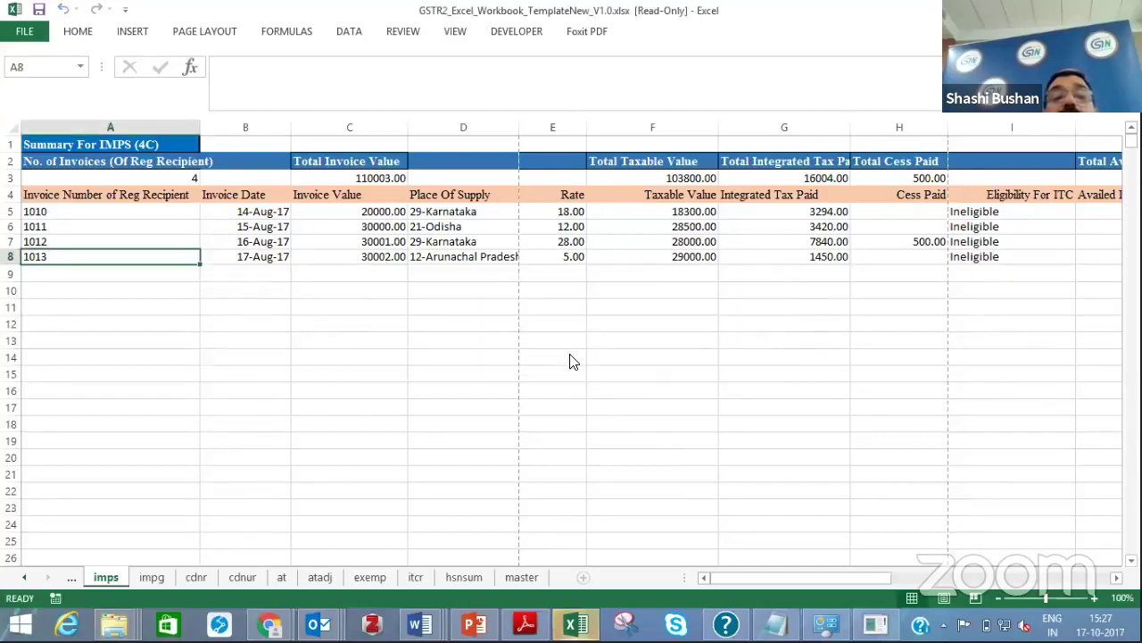
click(25, 577)
click(25, 578)
click(25, 577)
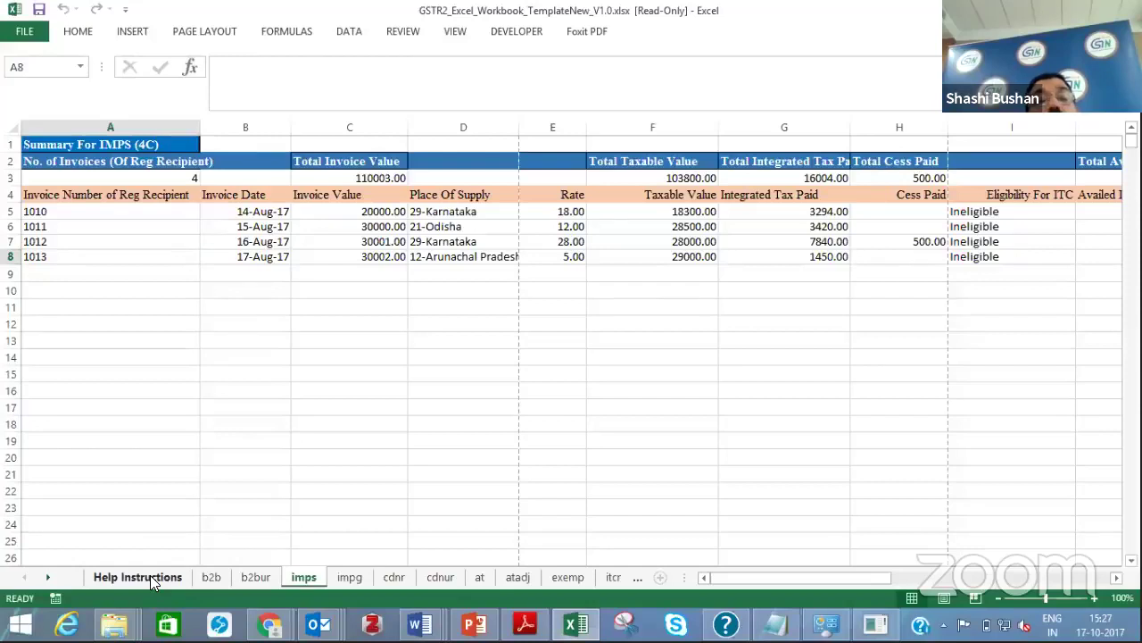
click(150, 575)
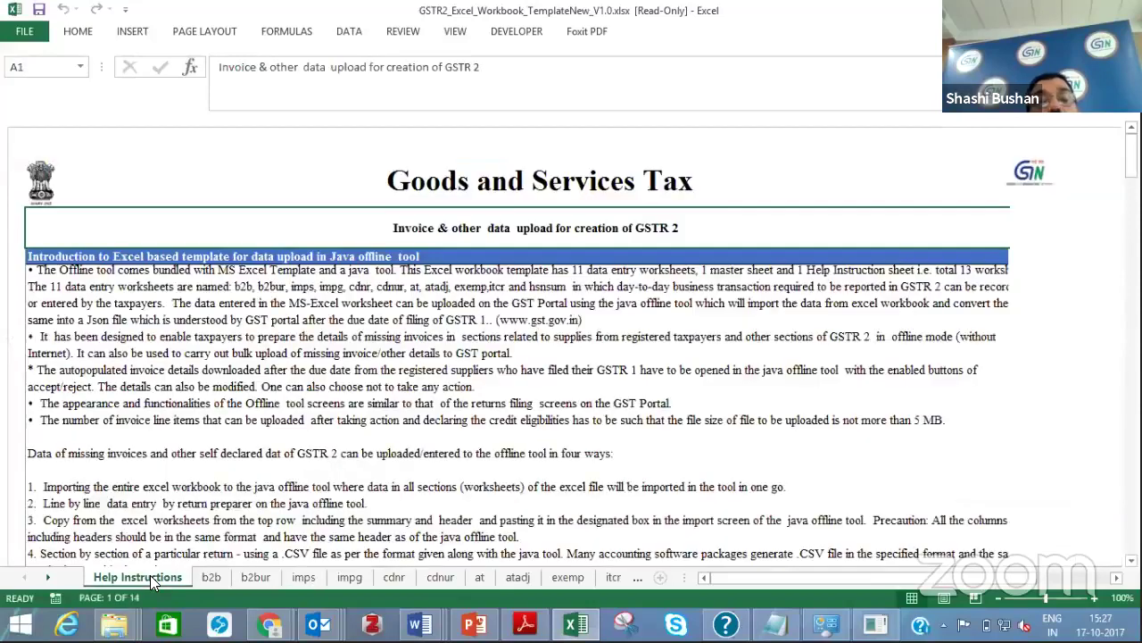
Review the b2b sheet's columns from GSTIN of Supplier through the tax and cess columns
click(216, 578)
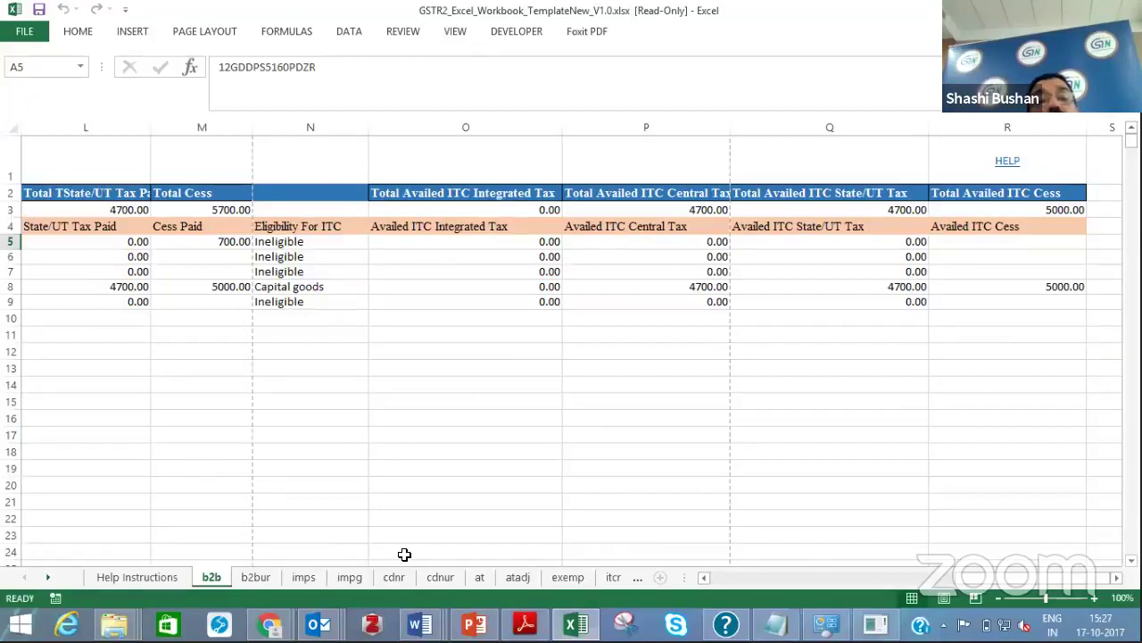
click(276, 479)
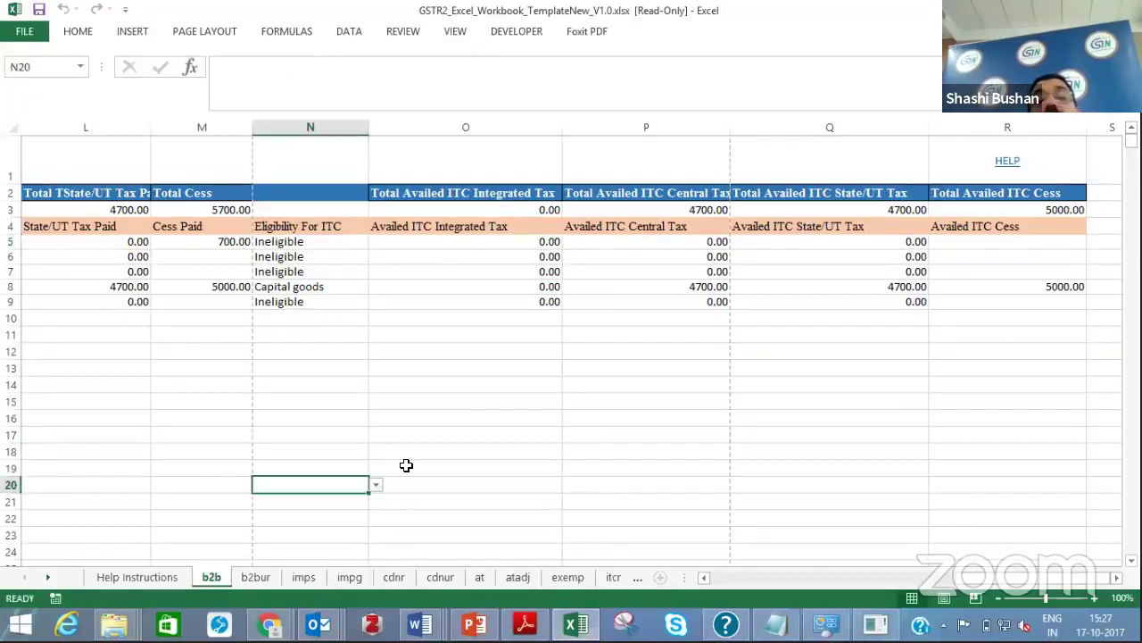
click(716, 578)
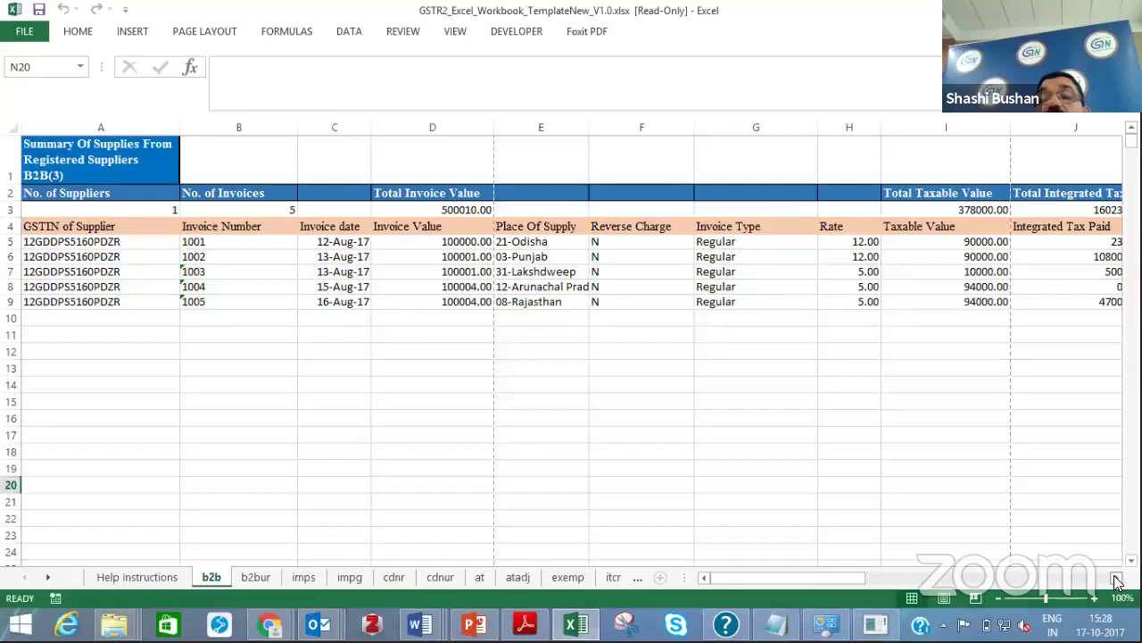
click(1115, 578)
click(1115, 578)
click(1115, 578)
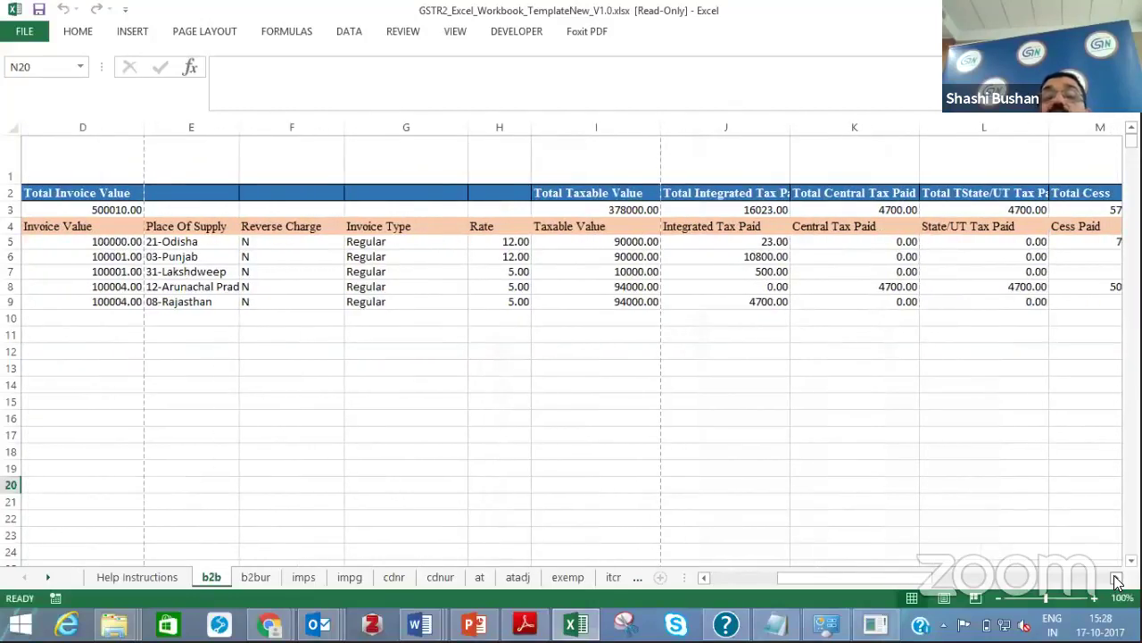
click(1116, 578)
click(1116, 578)
click(1116, 578)
click(1115, 578)
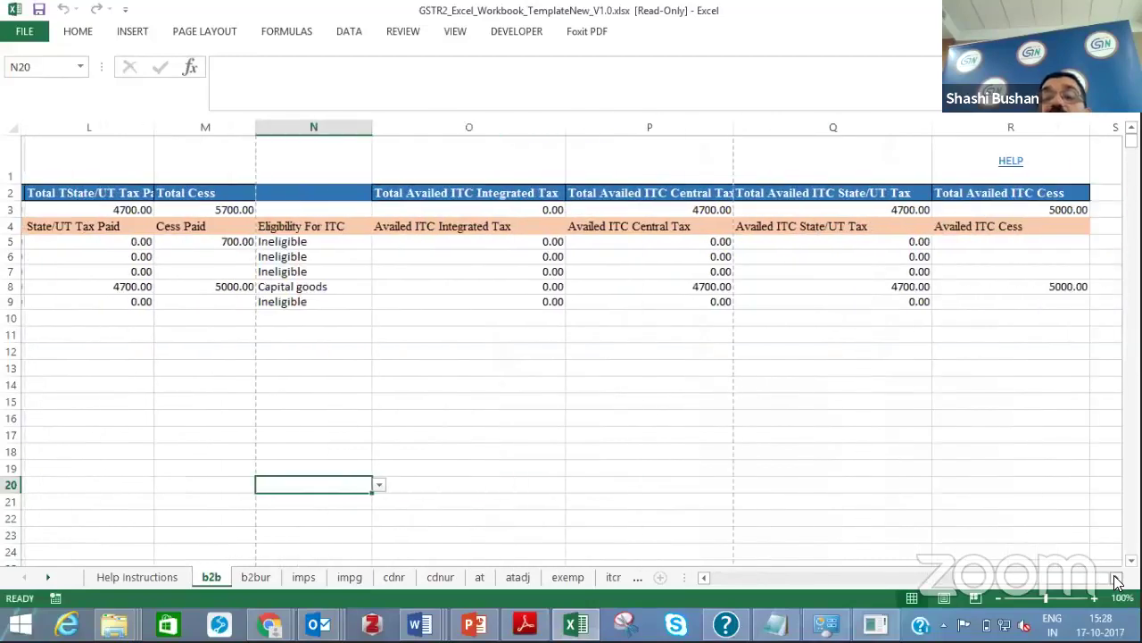
click(734, 578)
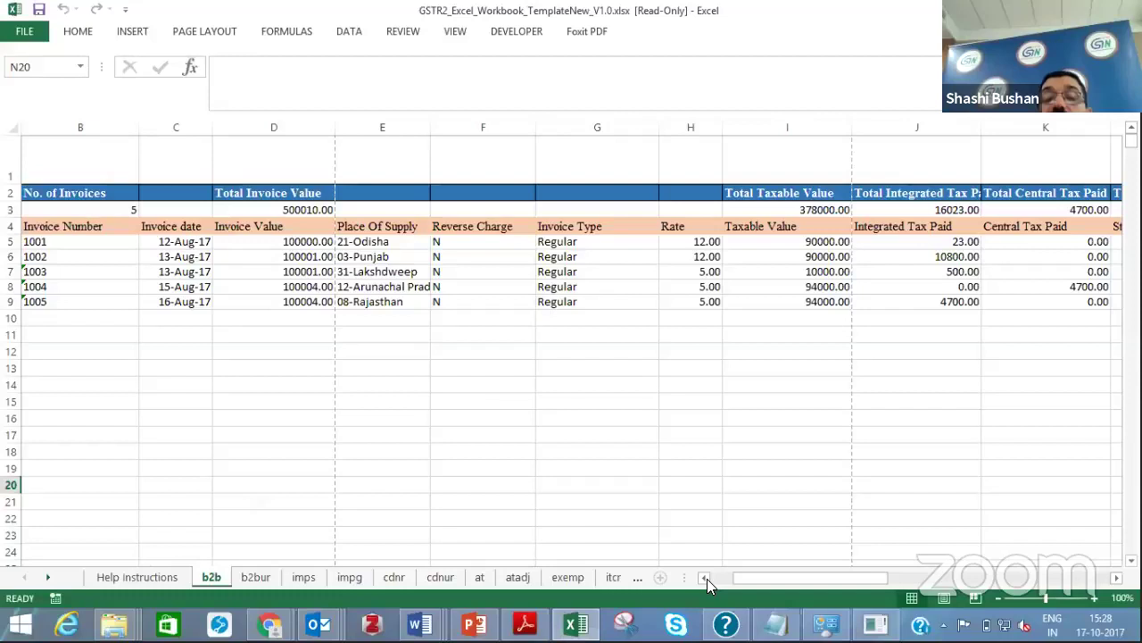
click(707, 579)
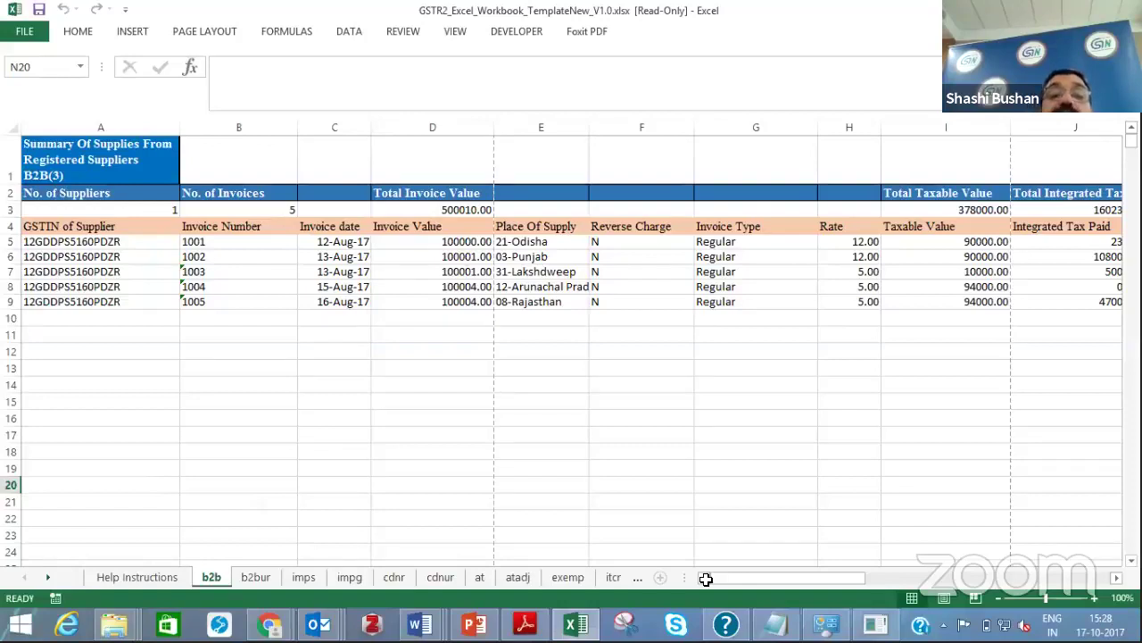
Look over the b2bur and imps sheets, ending on the empty impg sheet
click(253, 578)
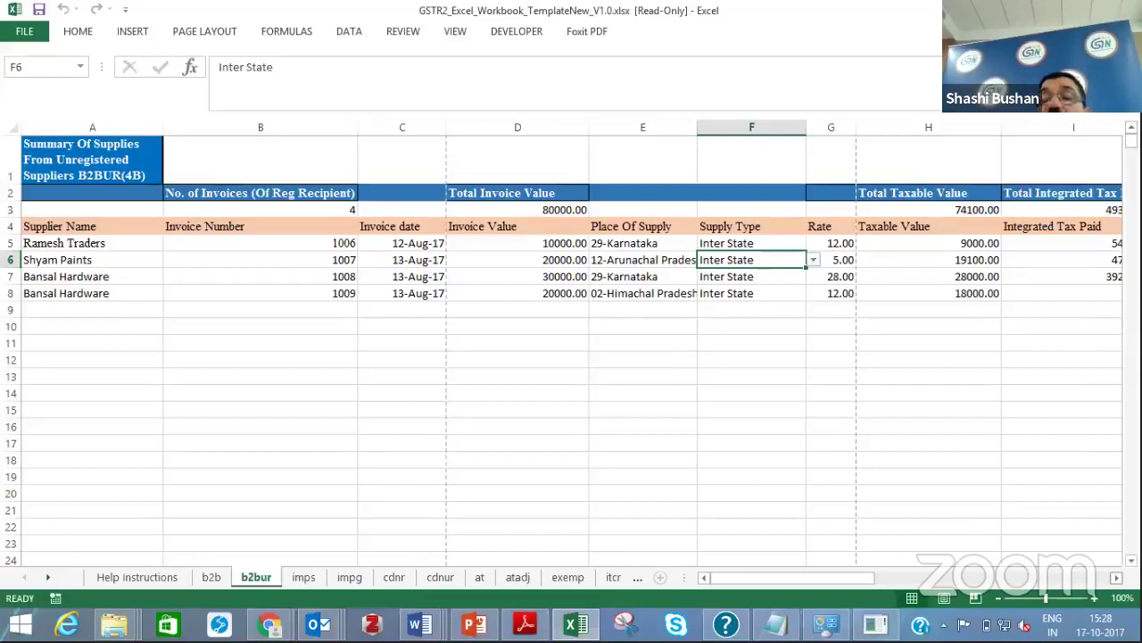
scroll(571, 348, right, 7)
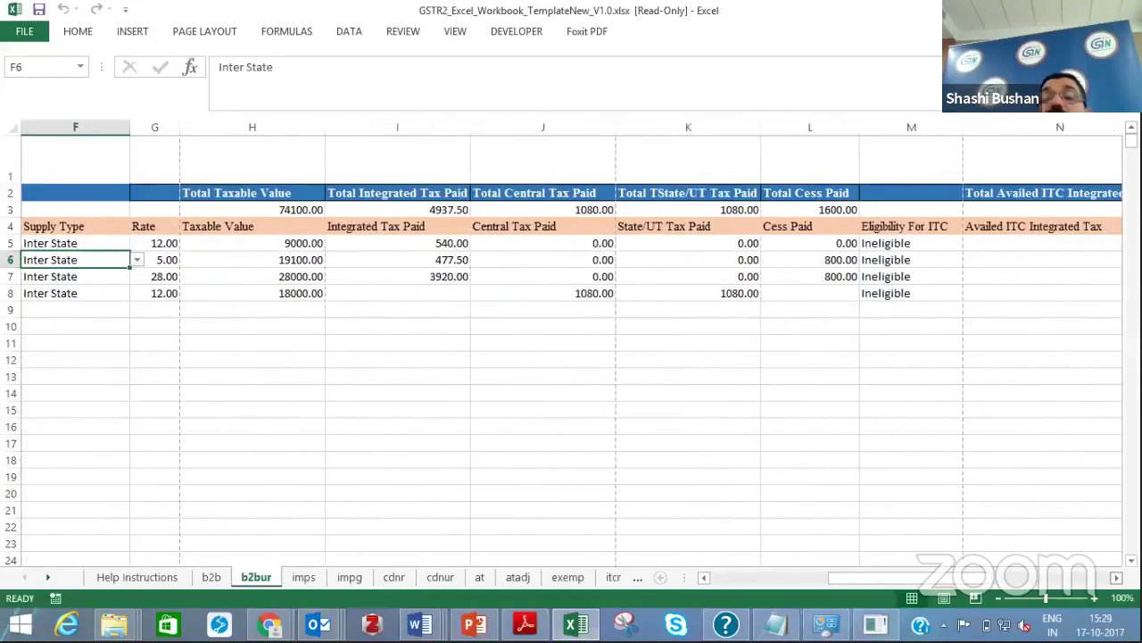
click(703, 578)
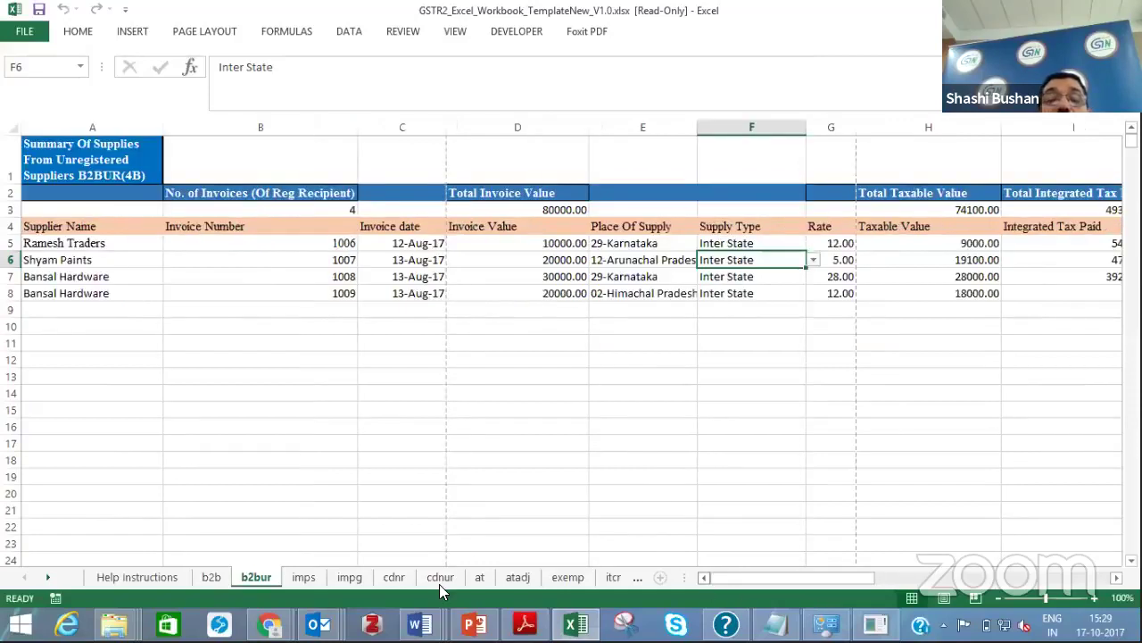
click(306, 576)
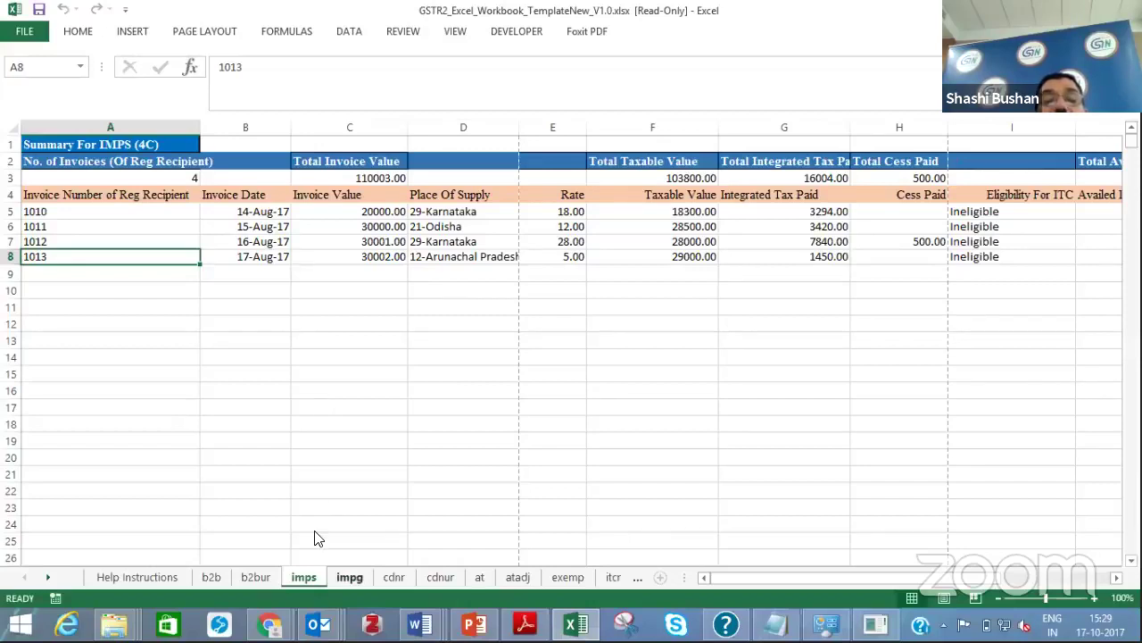
click(348, 577)
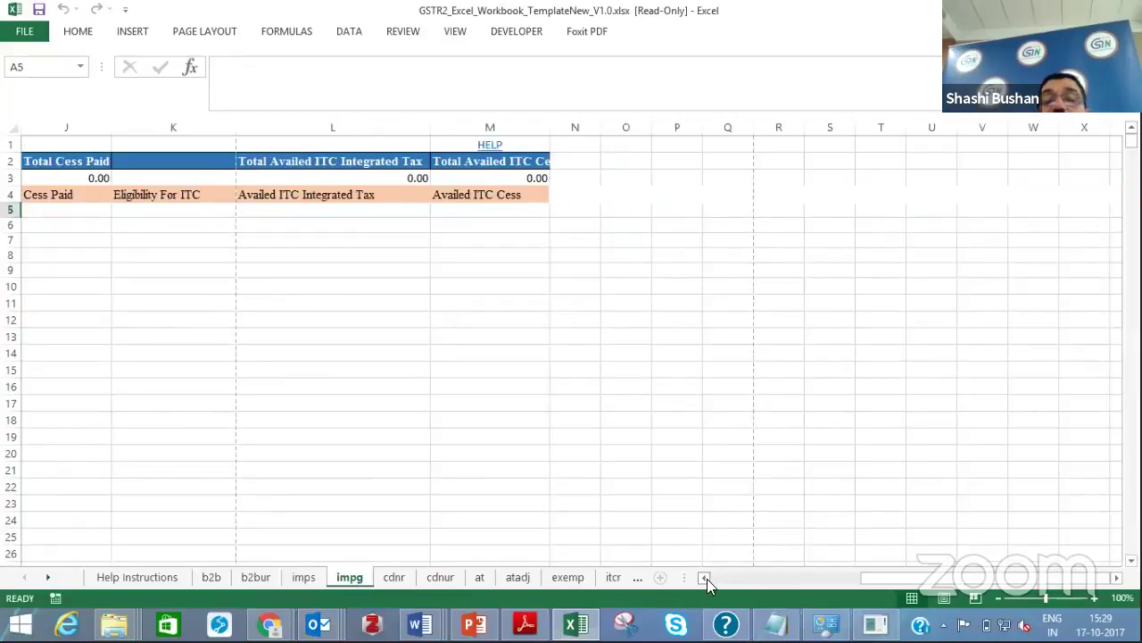
scroll(707, 578, left, 5)
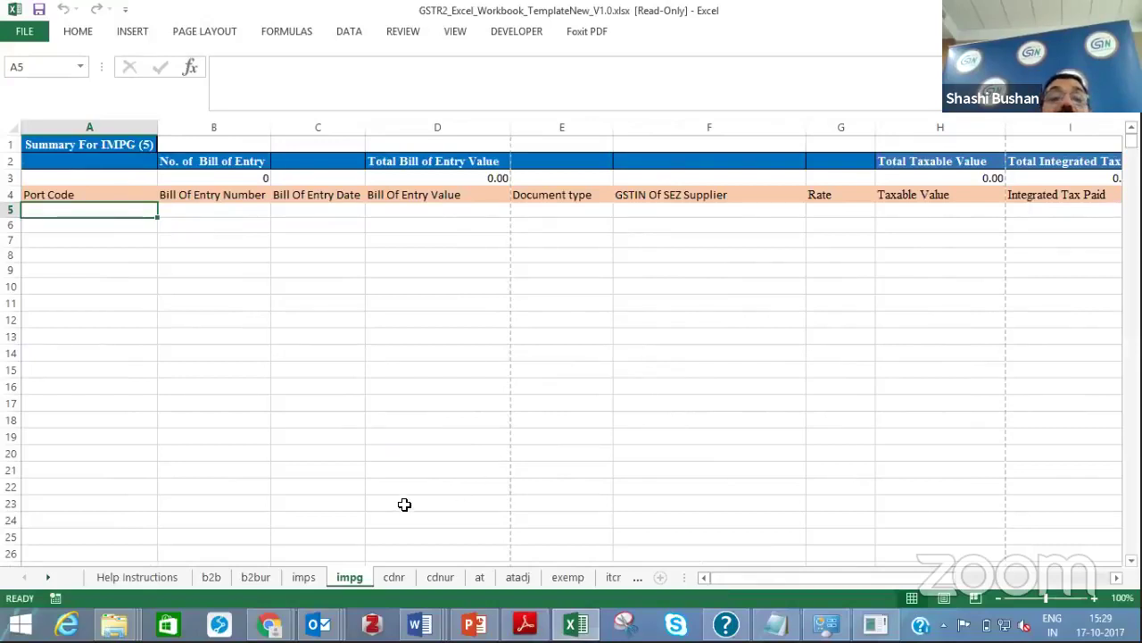
Page through cdnr, cdnur, at and atadj, dismissing the protected-sheet warning, then move to exemp
click(395, 579)
click(430, 574)
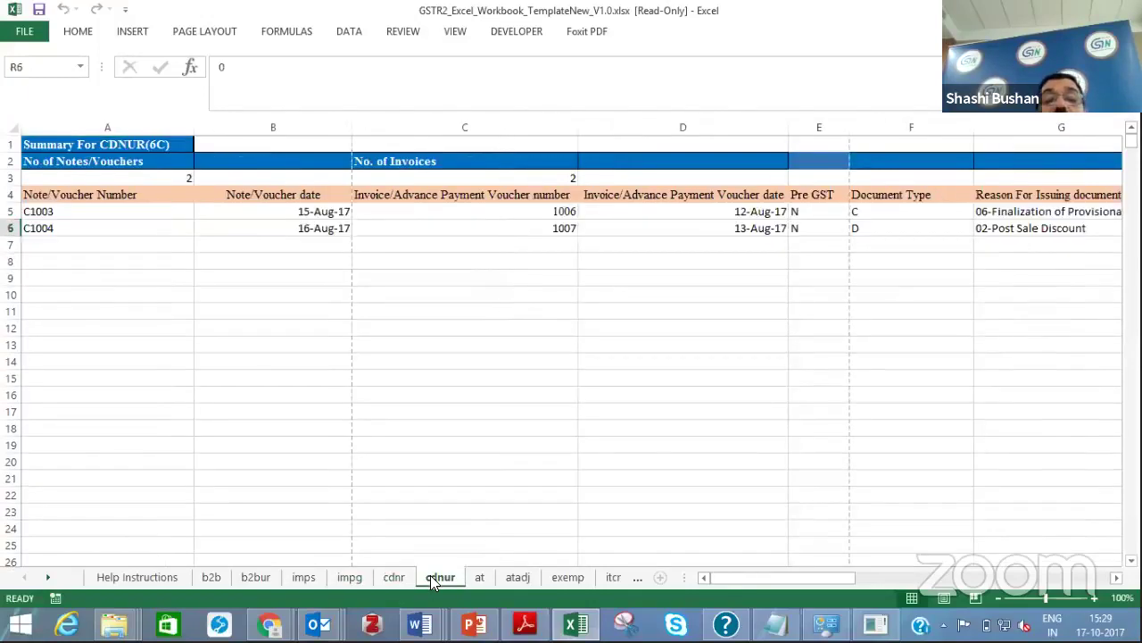
click(483, 579)
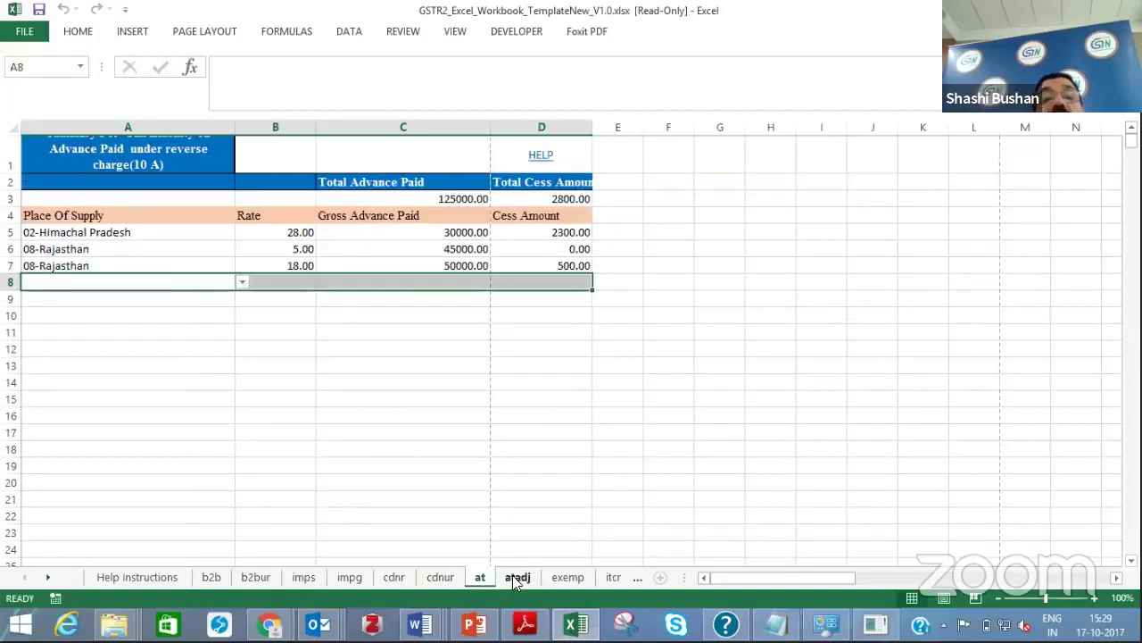
click(517, 578)
double_click(365, 362)
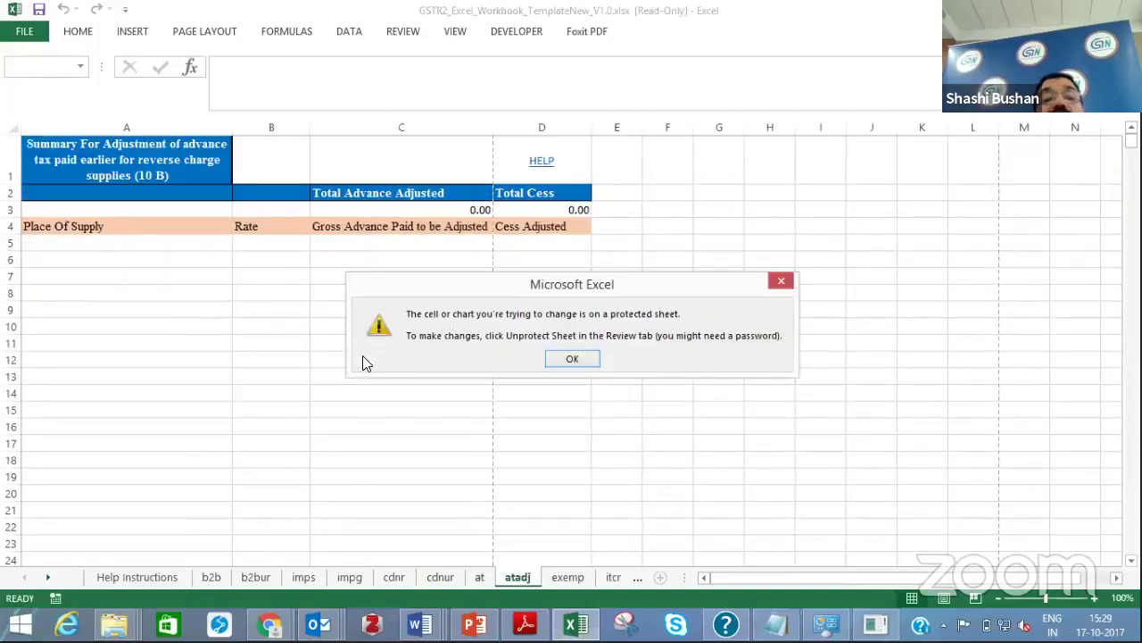
click(554, 360)
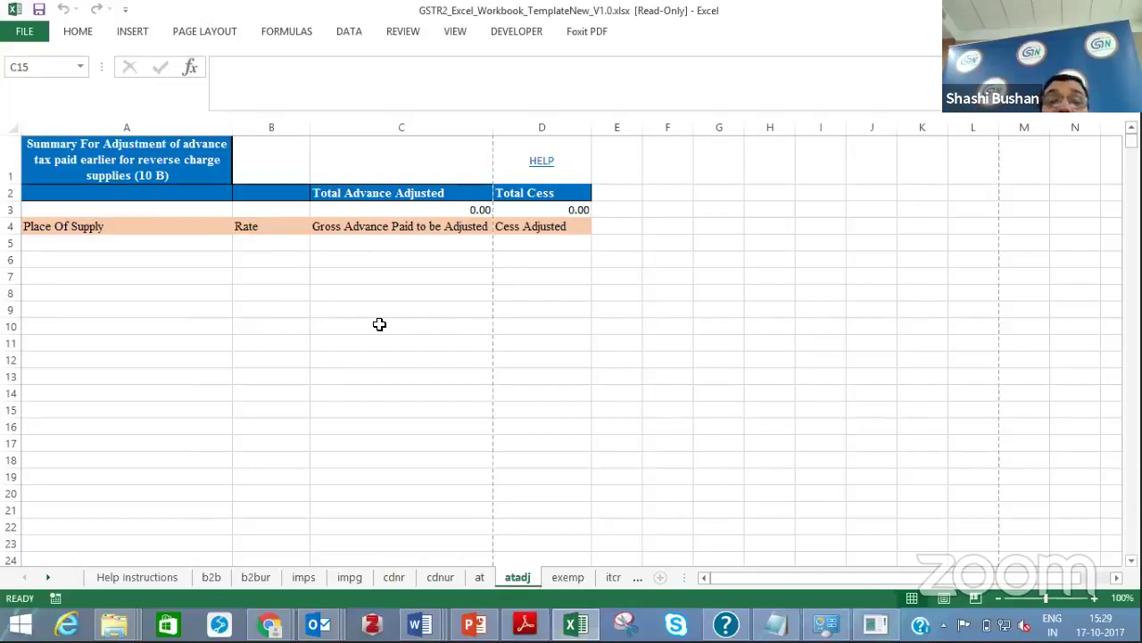
key(ctrl+Page_Down)
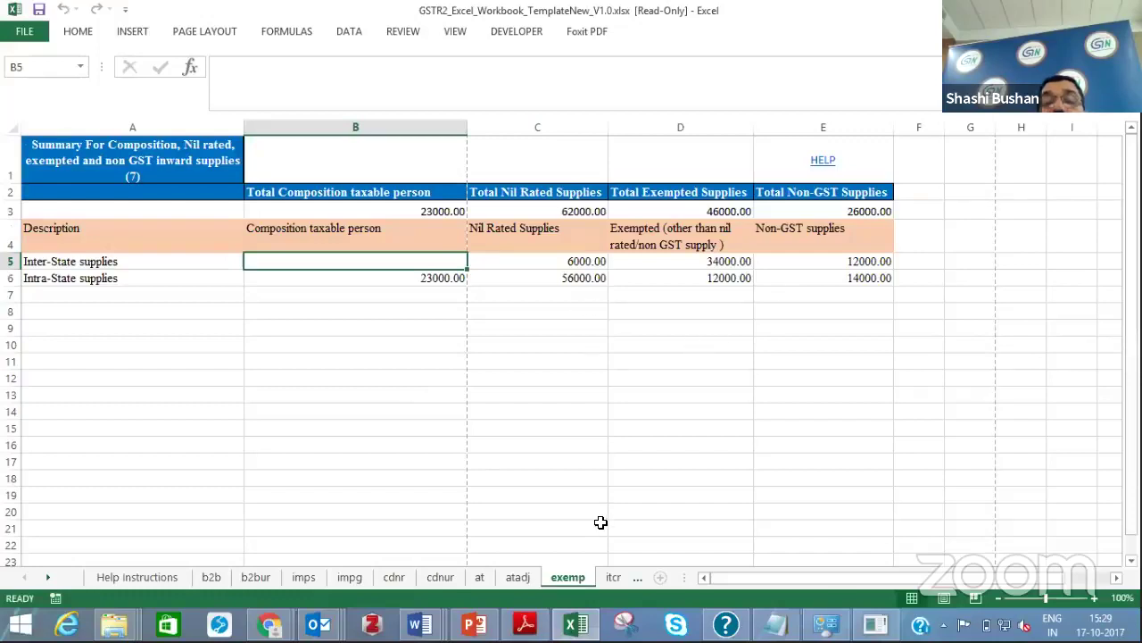
Open the itcr sheet and scroll back to the reversal descriptions in columns A–B
click(613, 577)
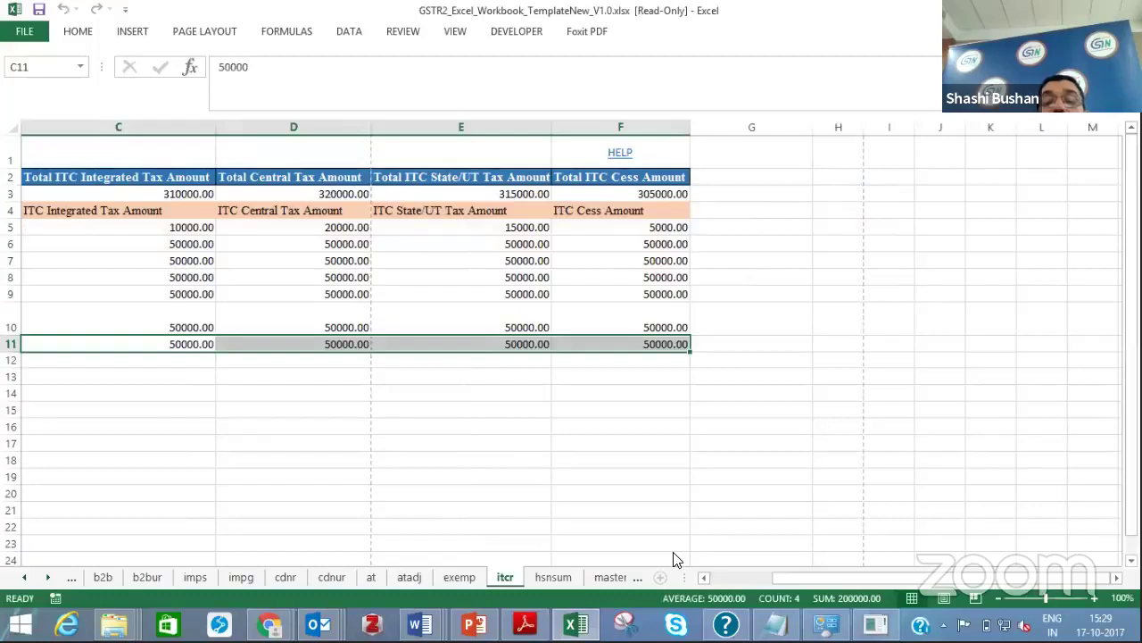
click(706, 577)
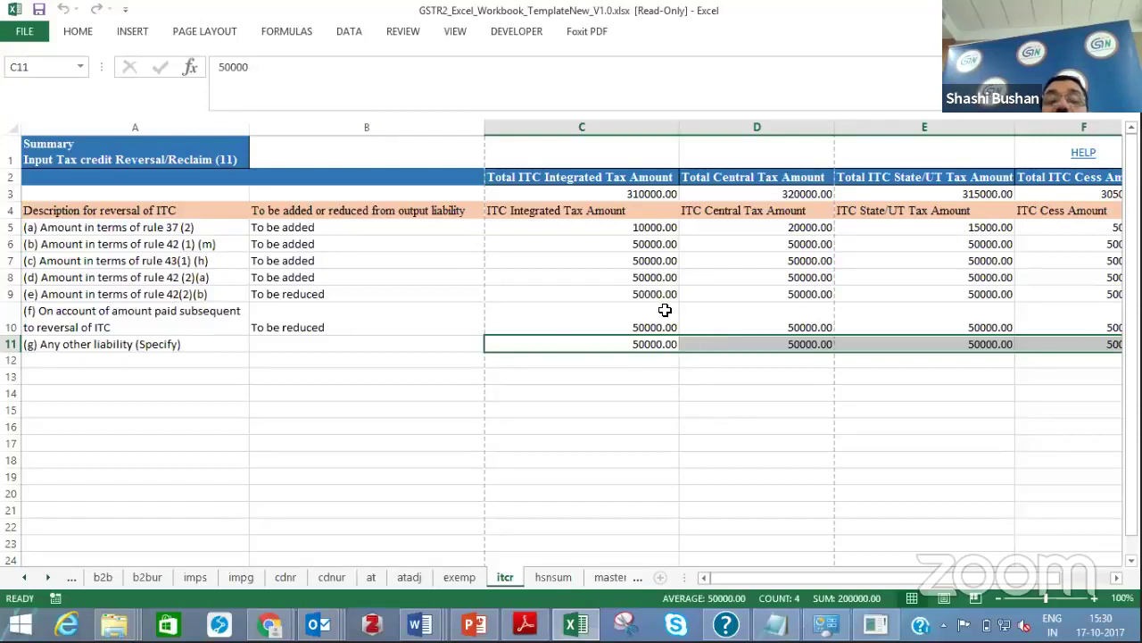
Inspect the hsnsum sheet's HSN codes and units such as MLT-MILILITRE and KGS-KILOGRAMS
click(553, 577)
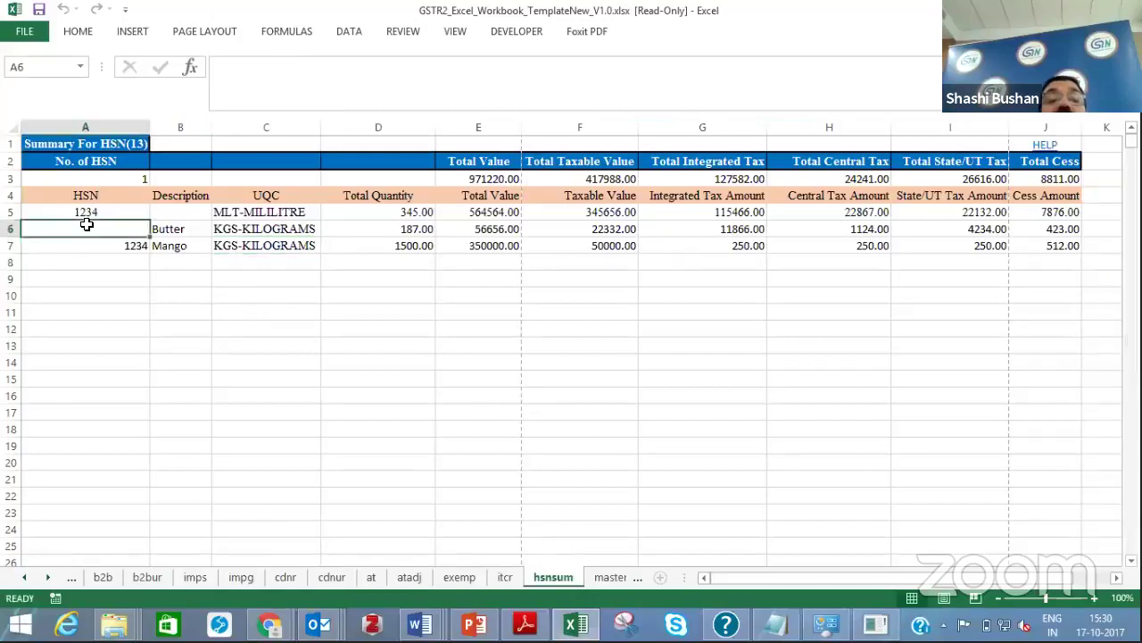
click(244, 211)
click(92, 214)
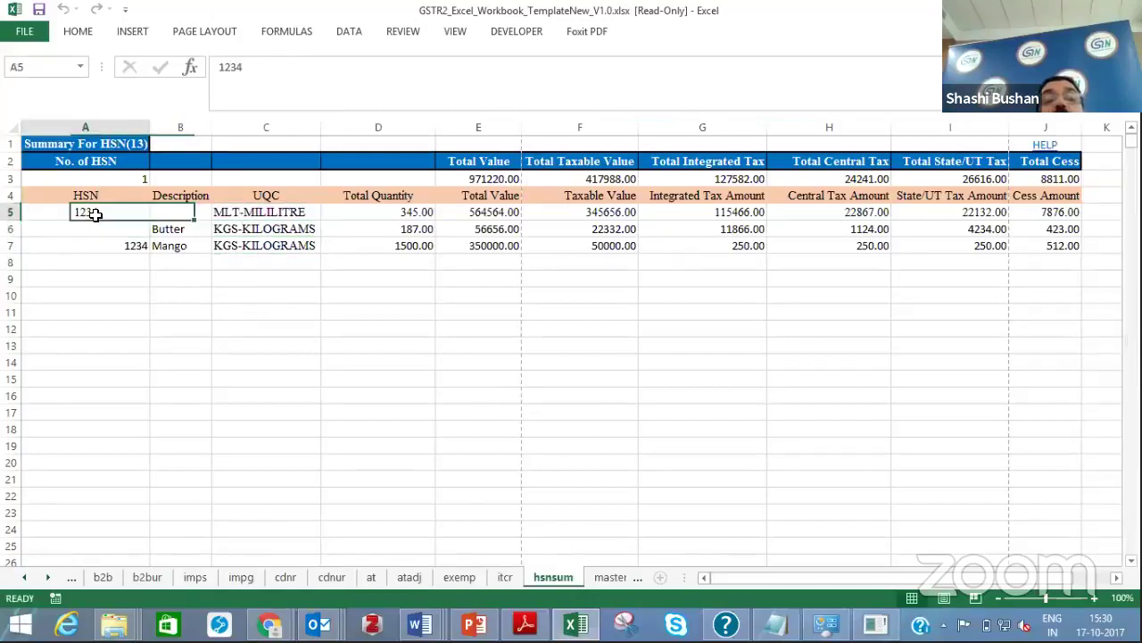
click(221, 268)
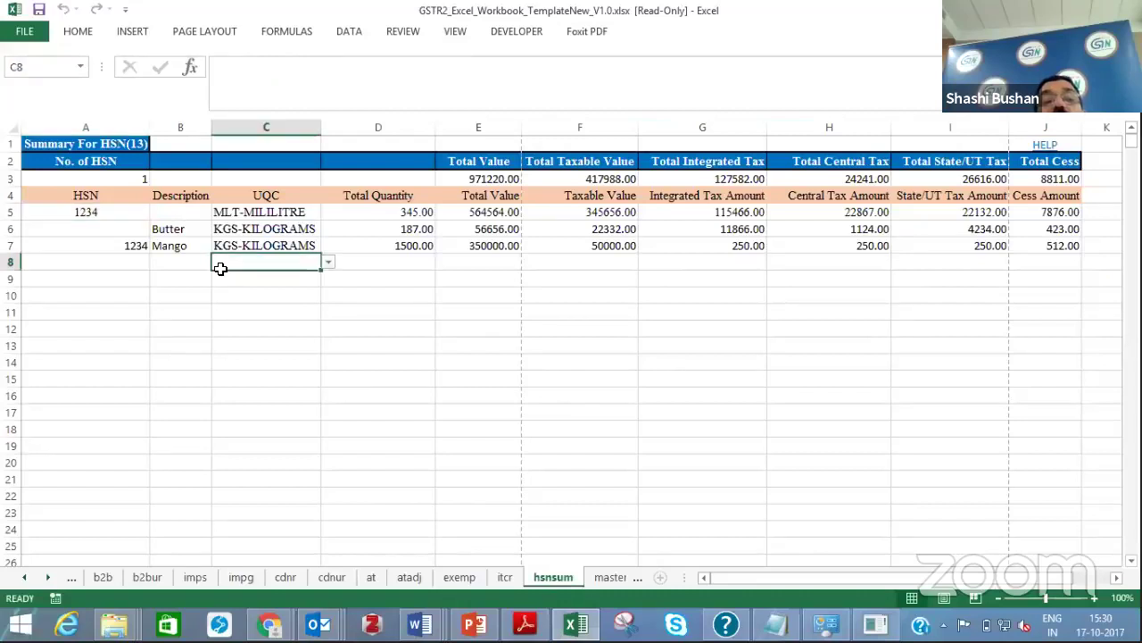
click(101, 249)
click(226, 223)
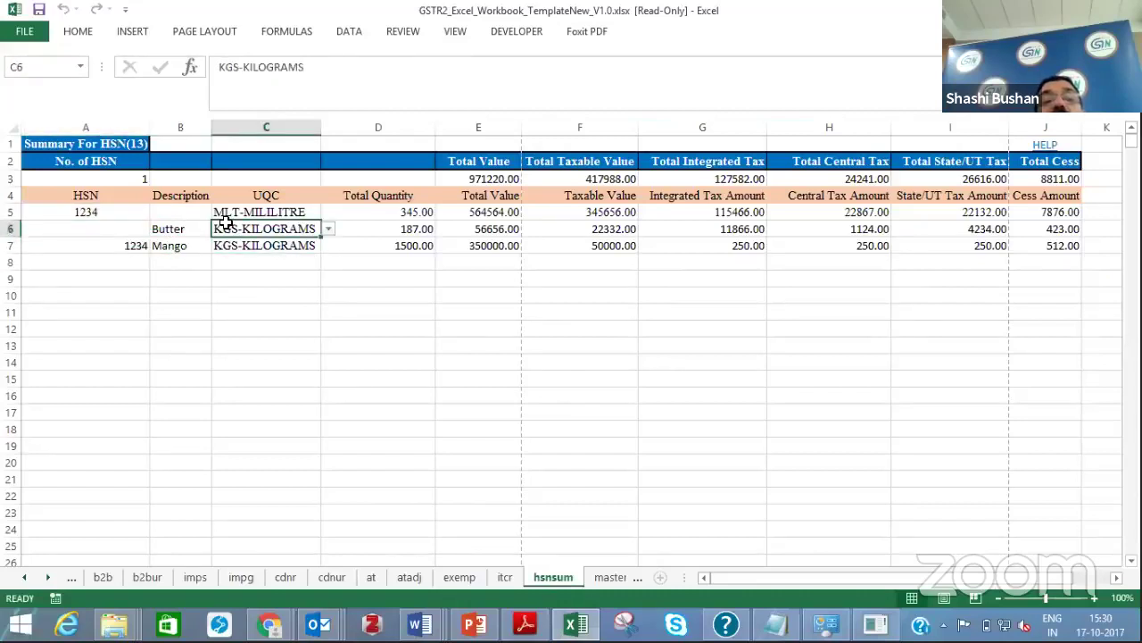
click(89, 216)
click(225, 218)
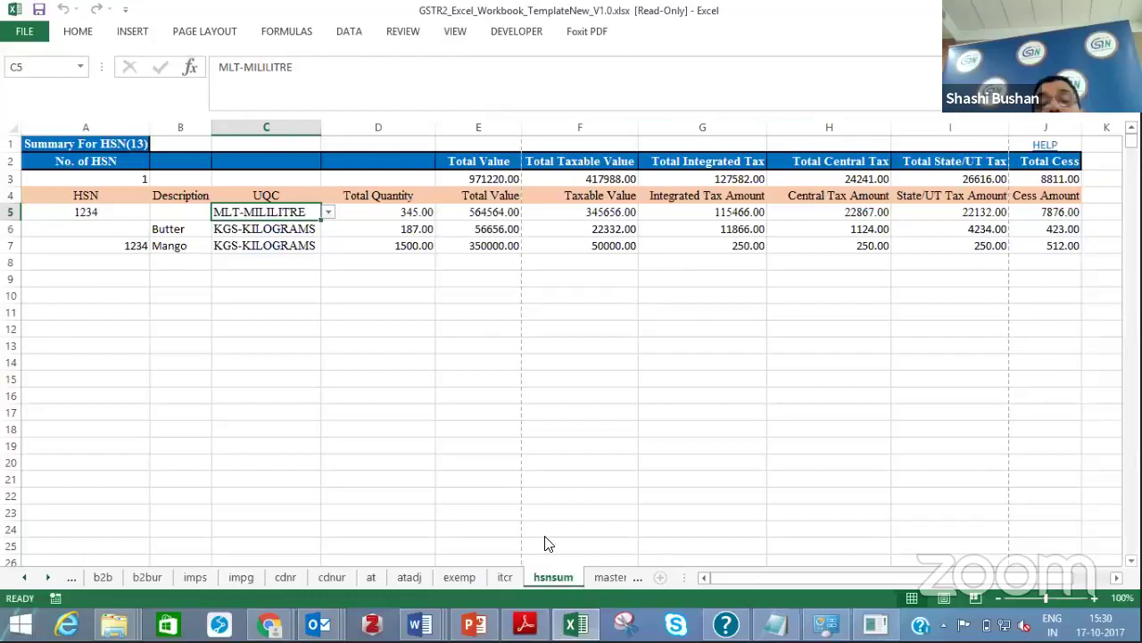
Check the master sheet's ITC Eligibility and Reason For Issuing Note lists, then return to File Explorer
click(614, 579)
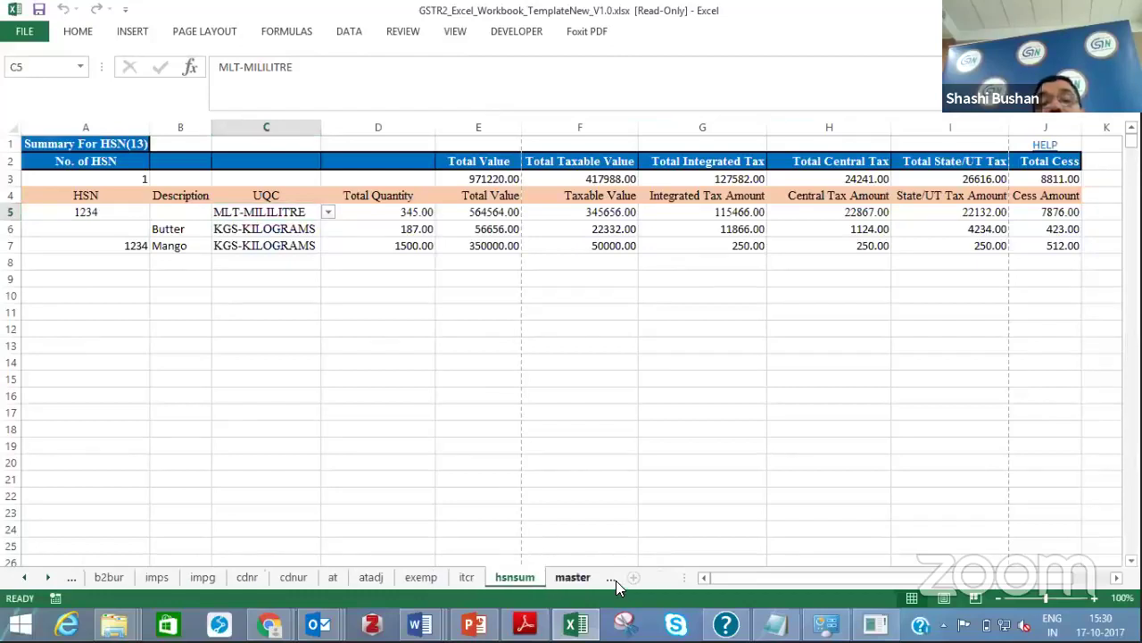
click(562, 442)
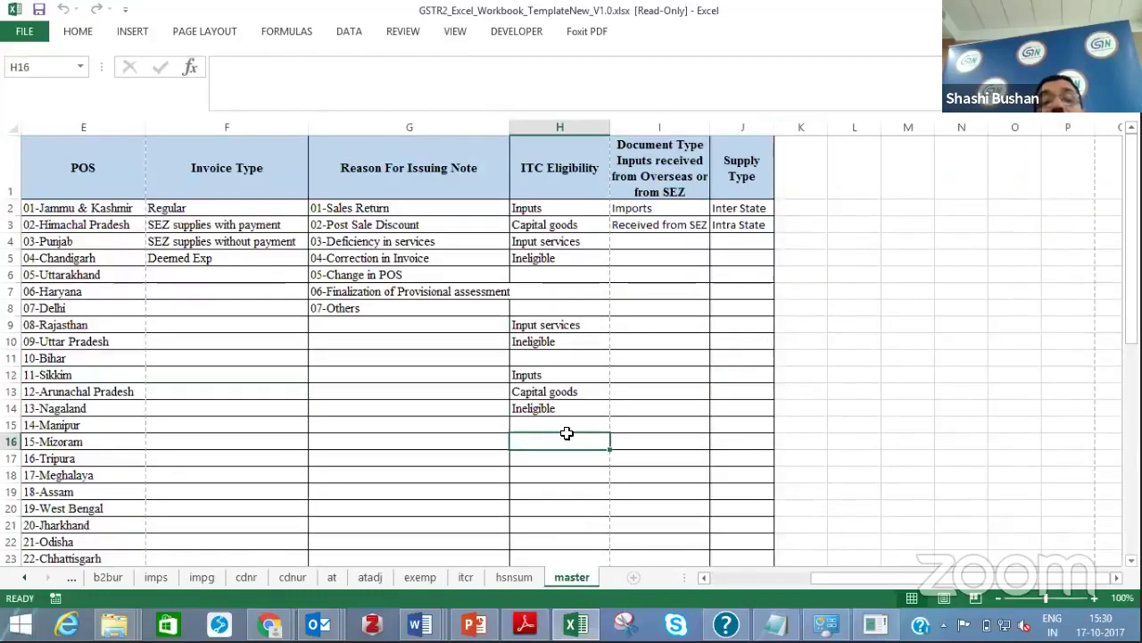
click(451, 408)
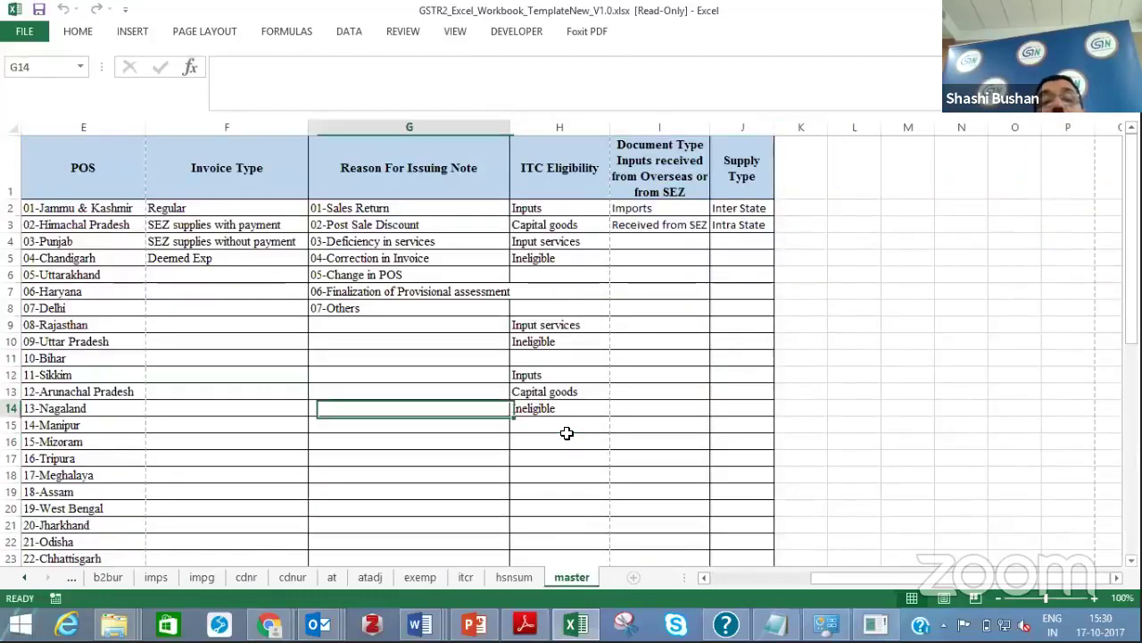
click(553, 390)
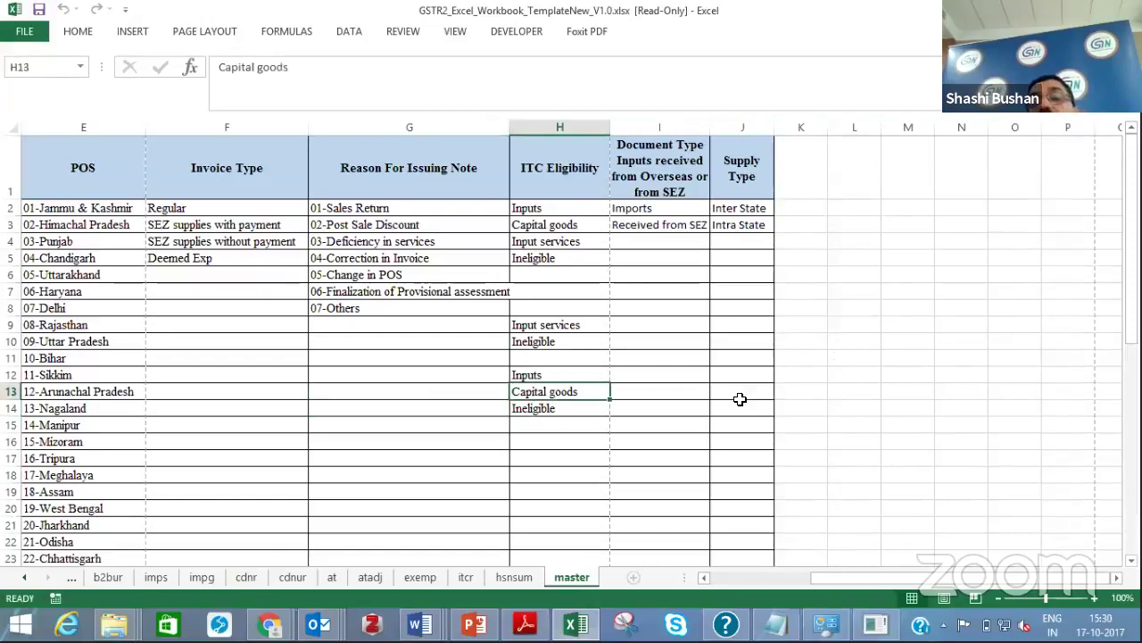
click(852, 396)
click(791, 395)
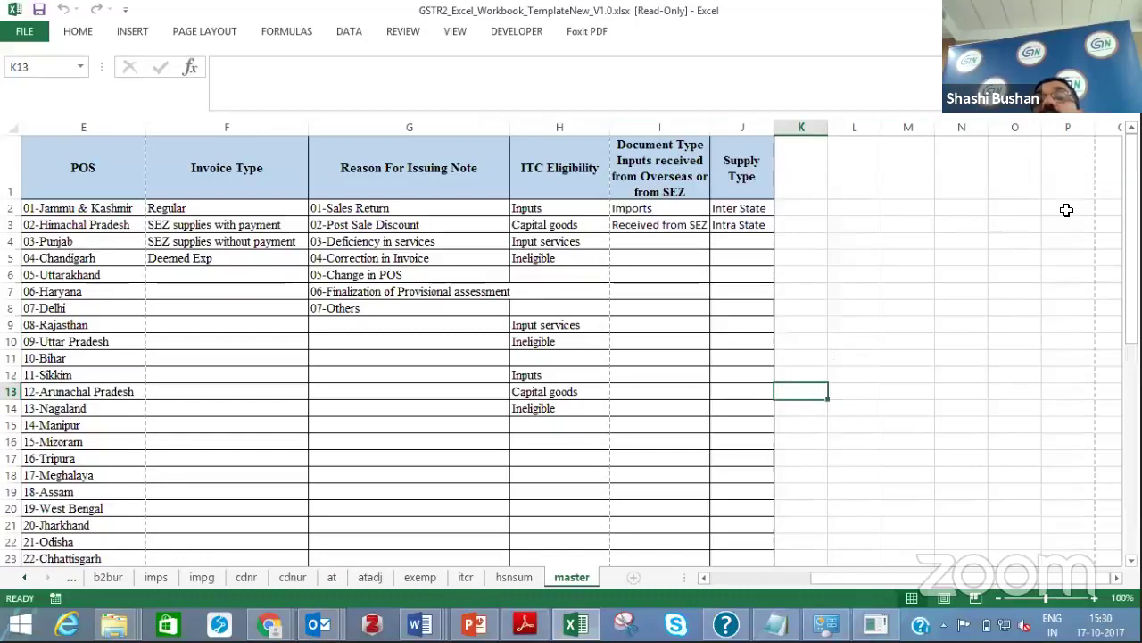
key(alt+Tab)
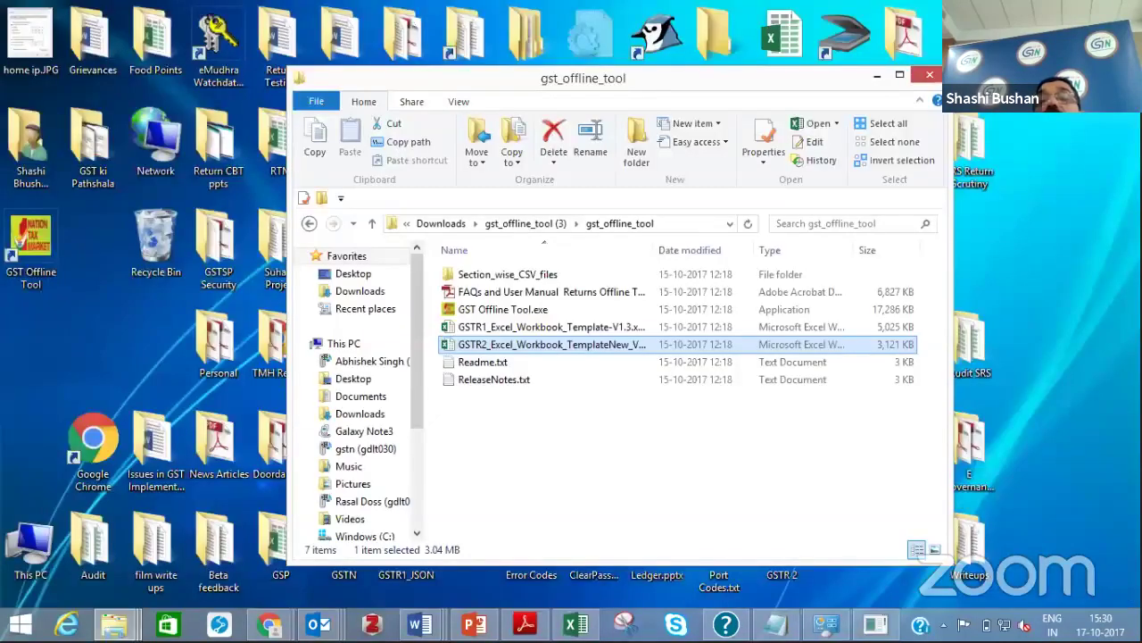
Minimize the gst_offline_tool folder window to reveal the desktop
click(878, 76)
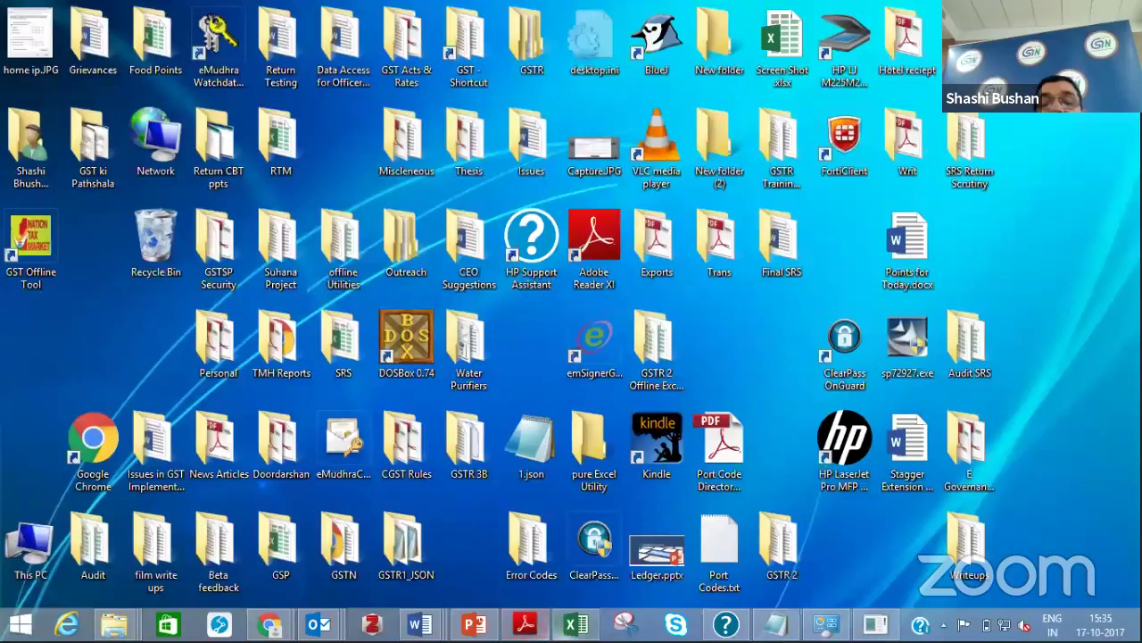
Launch Internet Explorer from the taskbar to load the MSN India home page
mouse_move(268, 623)
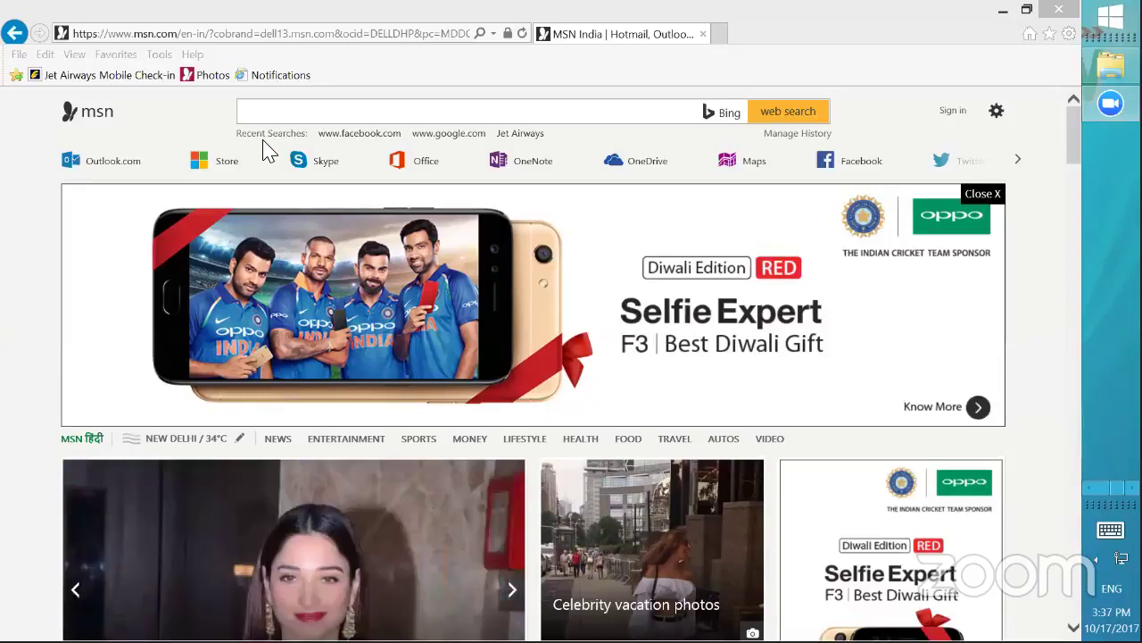
Try MSN's search and Skype sign-in, peek at hidden tray icons, then minimize the browser
click(464, 111)
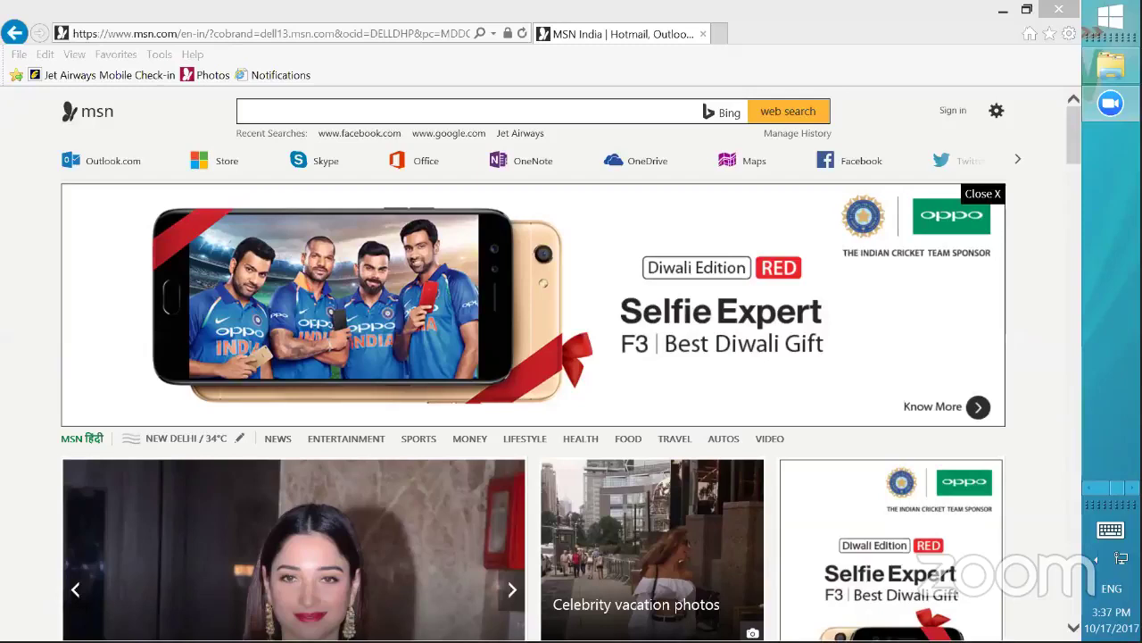
click(323, 160)
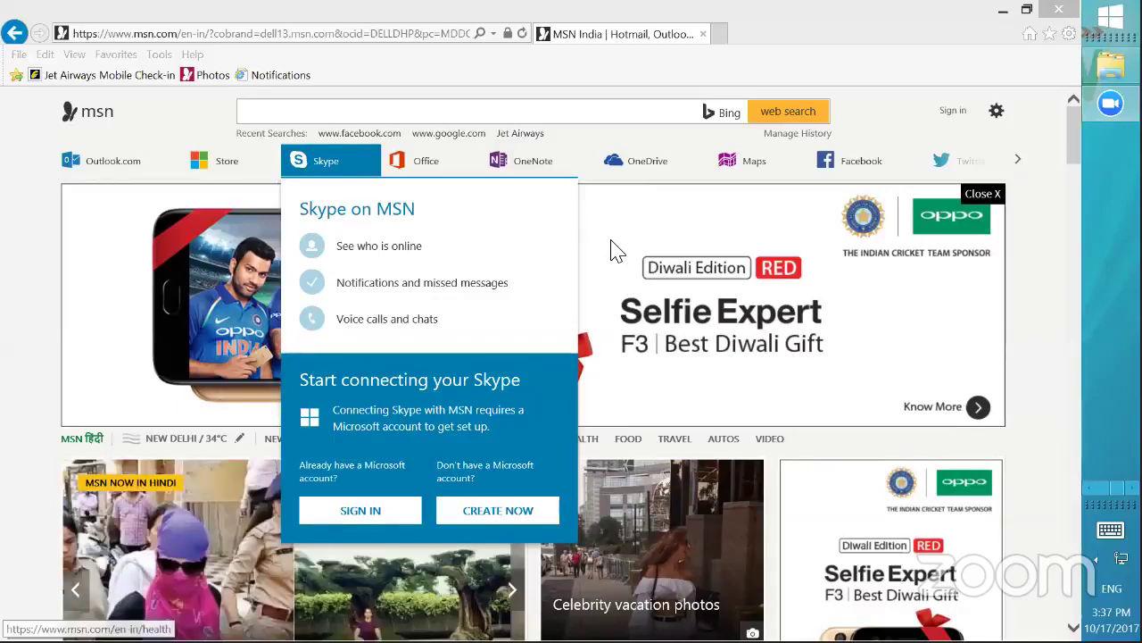
click(1096, 560)
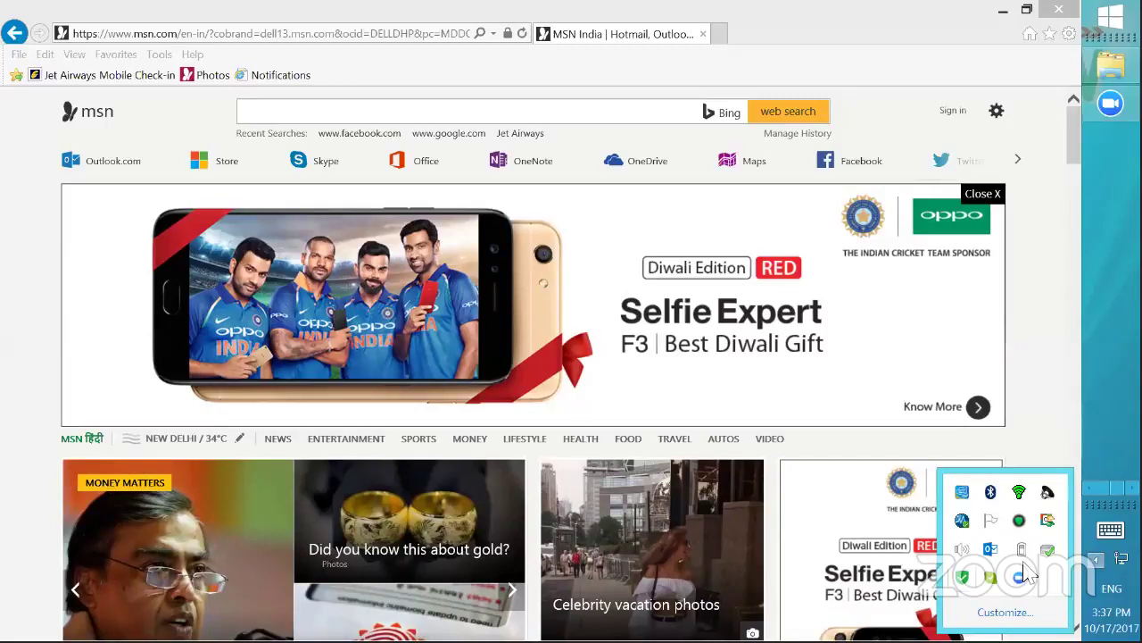
click(1026, 574)
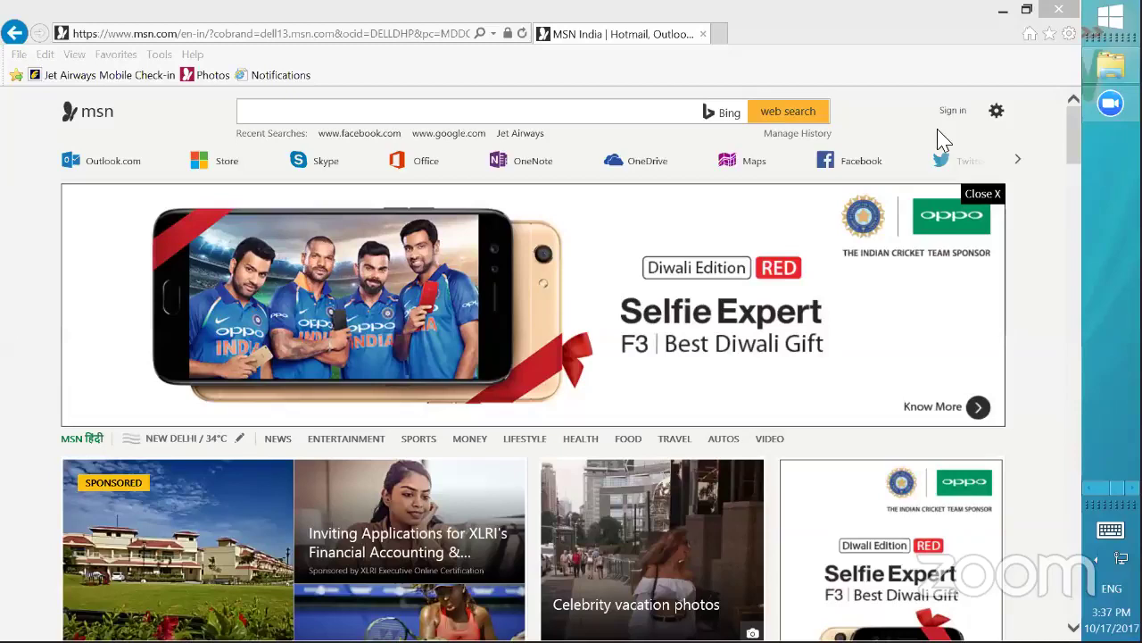
click(1004, 15)
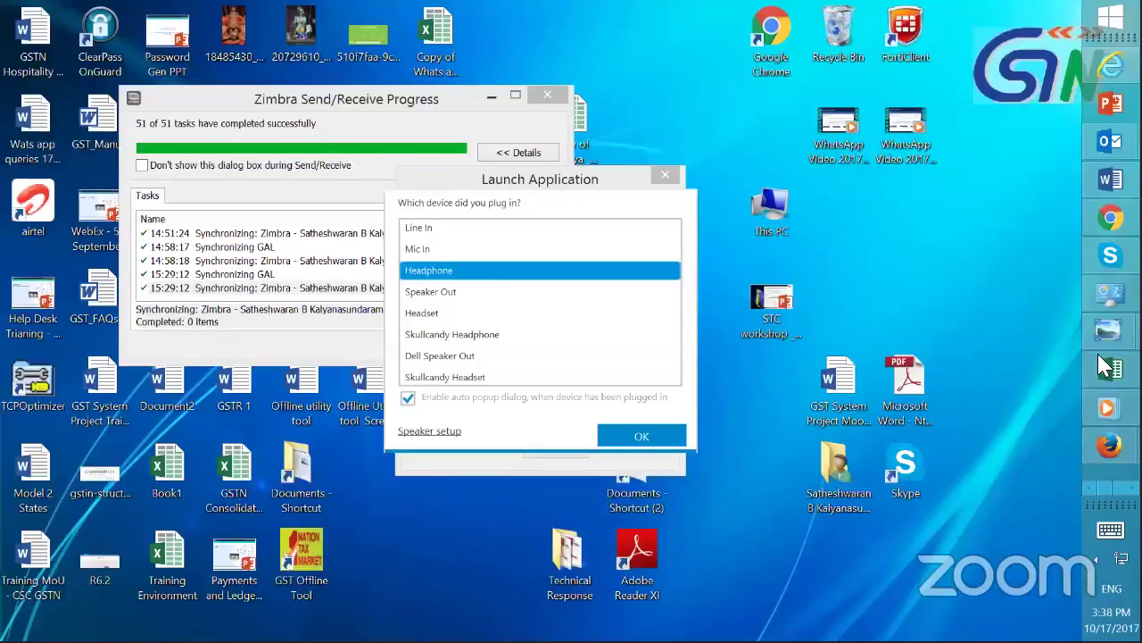
Bring the GSTR explainer video forward in Media Player, pause it, then resume playback
click(1107, 408)
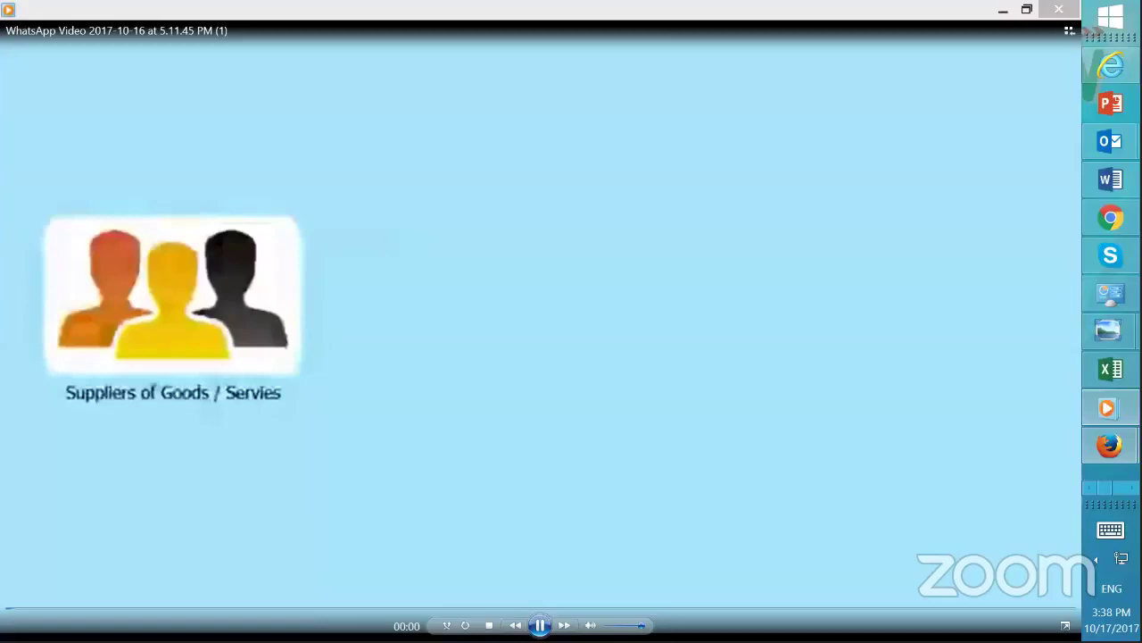
key(space)
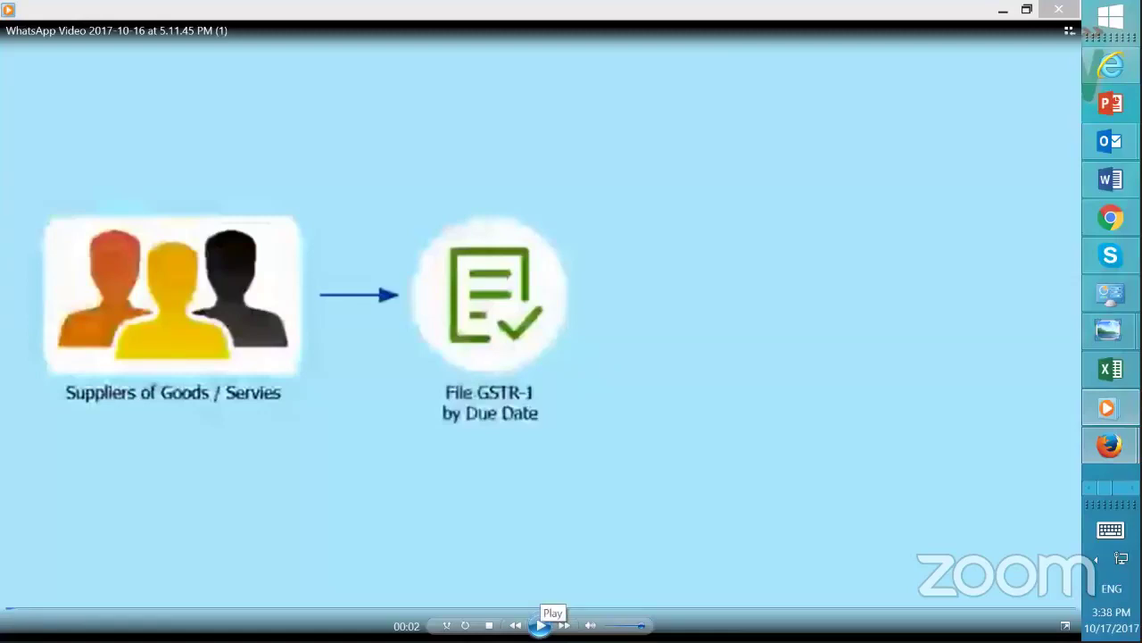
click(541, 625)
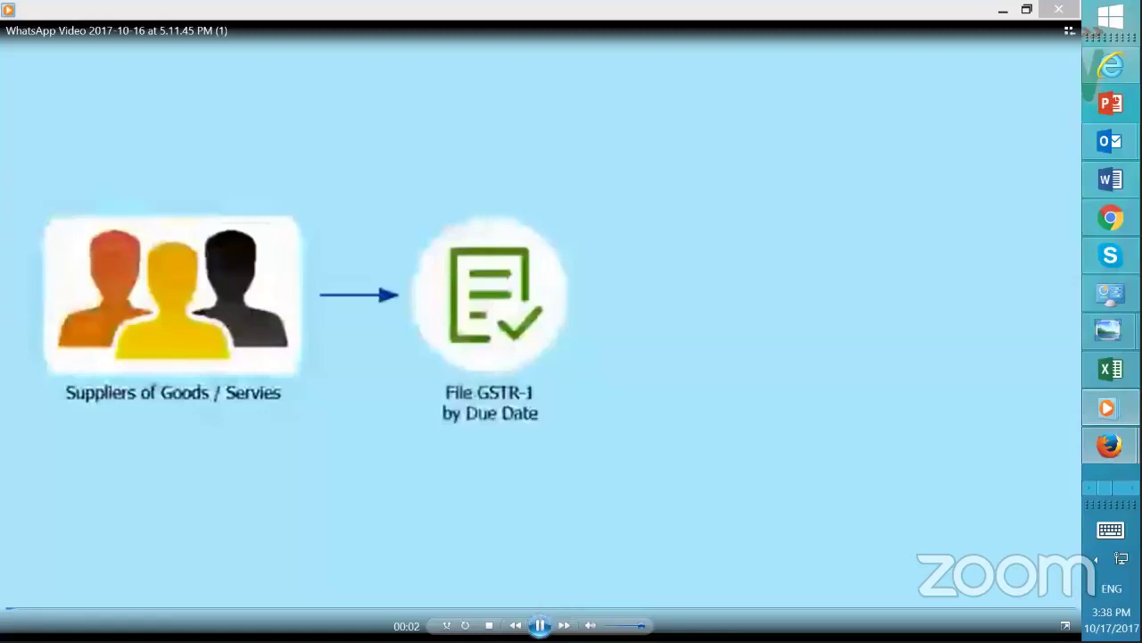